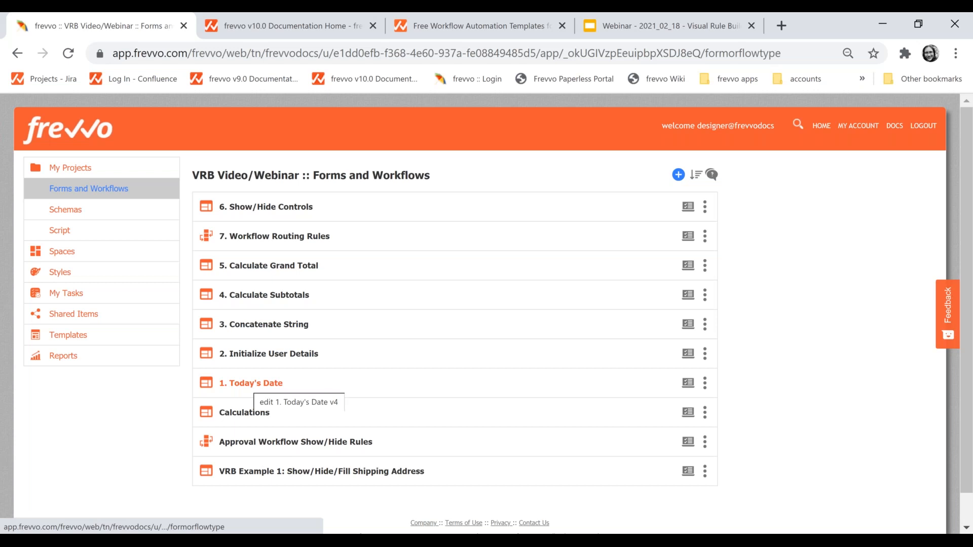
- Open the form "1. Today's Date" for editing
{"action": "left_click", "coordinate": [253, 383]}
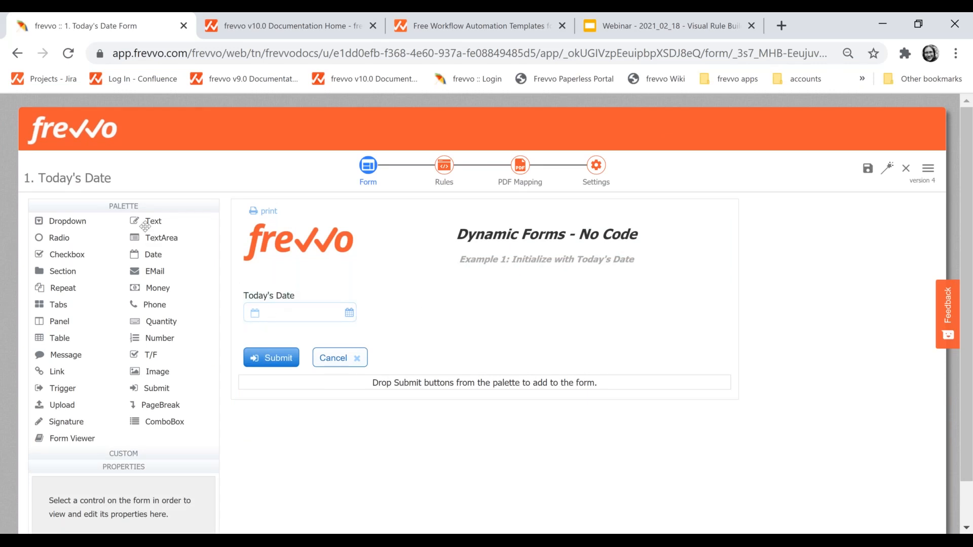
- Add a second Date control beside the Today's Date field and inspect its label and settings
{"action": "left_click_drag", "start_coordinate": [143, 223], "coordinate": [141, 261]}
{"action": "left_click_drag", "start_coordinate": [150, 261], "coordinate": [463, 304]}
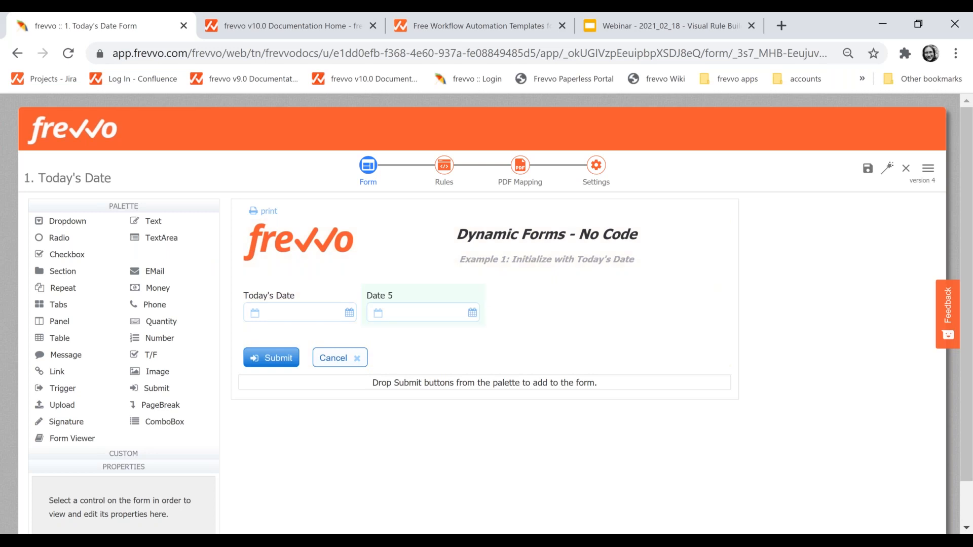
{"action": "left_click", "coordinate": [117, 207]}
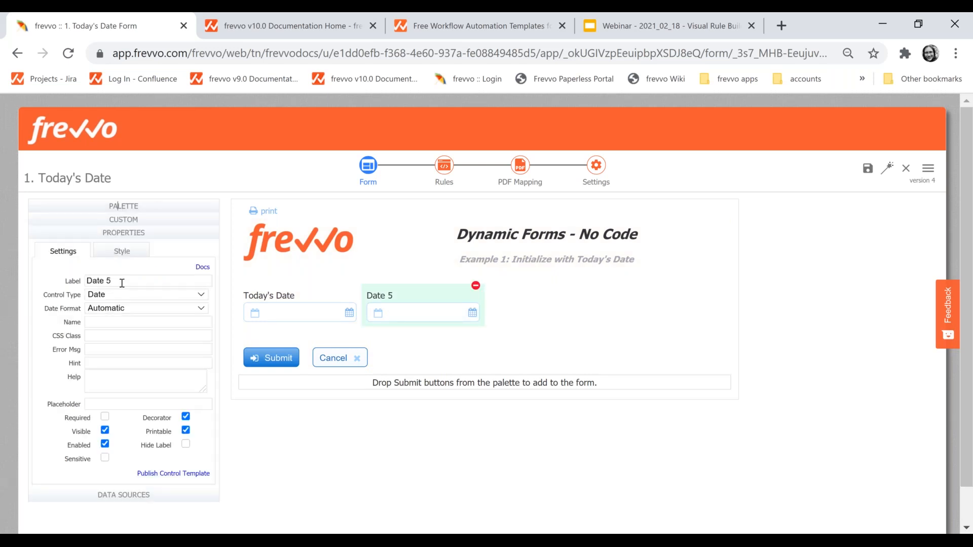
{"action": "left_click", "coordinate": [118, 281]}
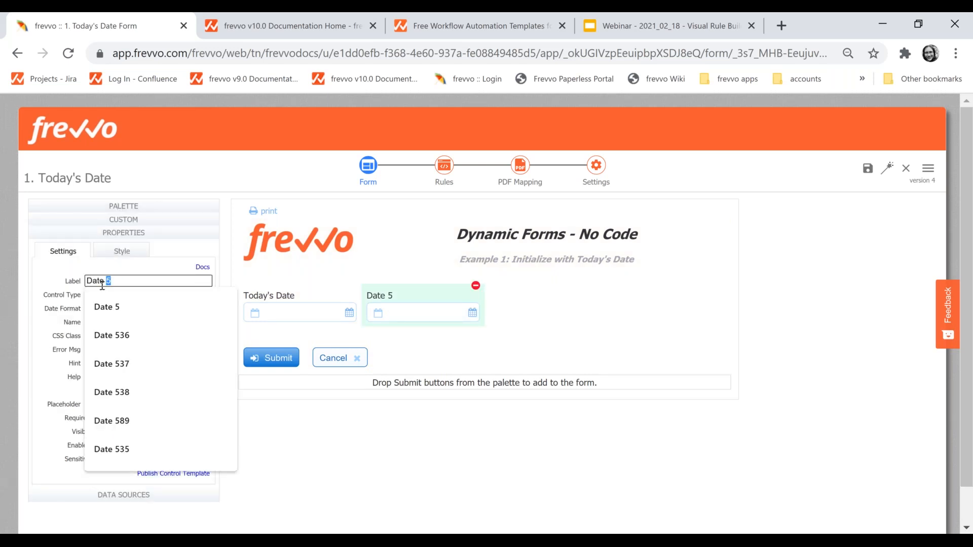
{"action": "left_click", "coordinate": [137, 249]}
{"action": "mouse_move", "coordinate": [135, 282]}
{"action": "left_mouse_down"}
{"action": "mouse_move", "coordinate": [183, 284]}
{"action": "mouse_move", "coordinate": [129, 289]}
{"action": "left_mouse_up"}
{"action": "left_click", "coordinate": [76, 252]}
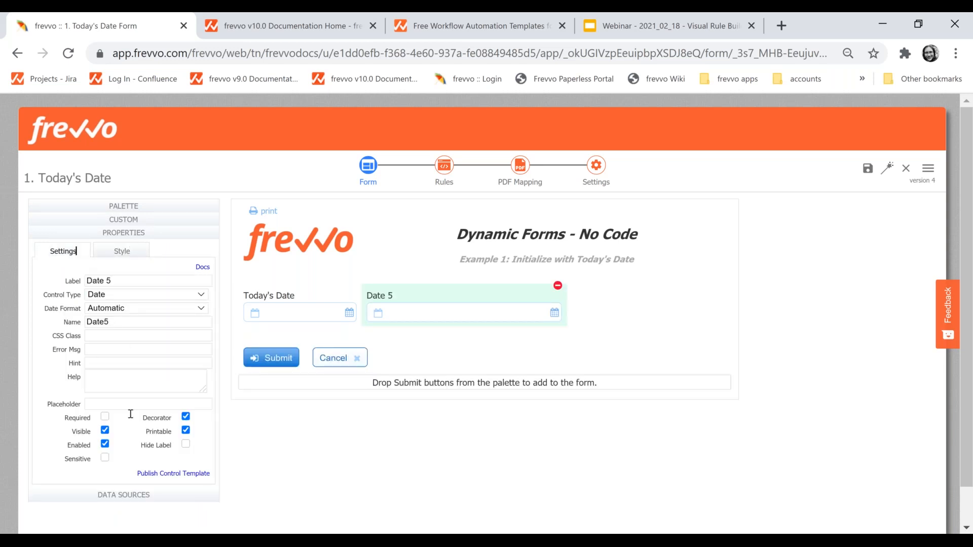
- Turn the new date control's Decorator option off and on again, and delete the control from the form
{"action": "left_click", "coordinate": [186, 417]}
{"action": "left_click", "coordinate": [186, 417]}
{"action": "left_click", "coordinate": [558, 286]}
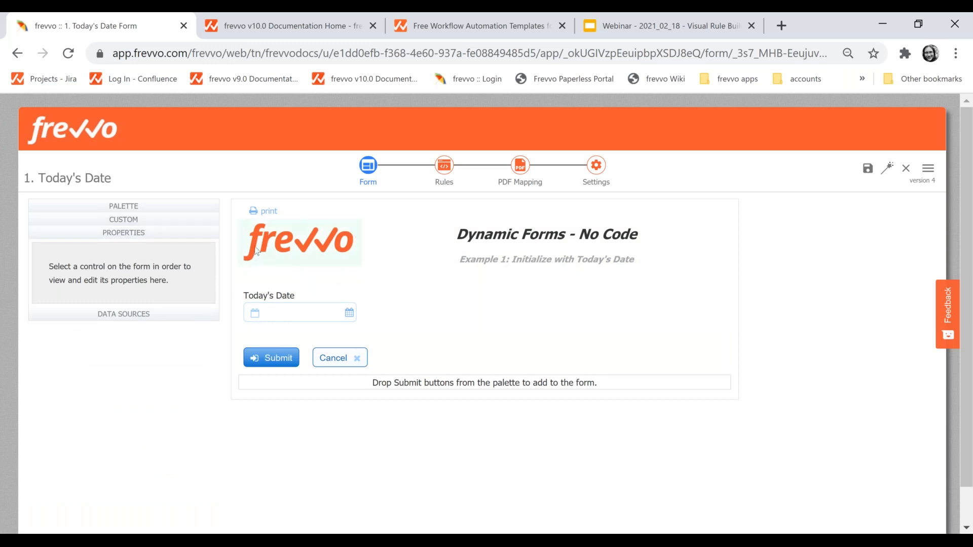
- Examine the label and name properties of the Today's Date control
{"action": "left_click", "coordinate": [285, 296]}
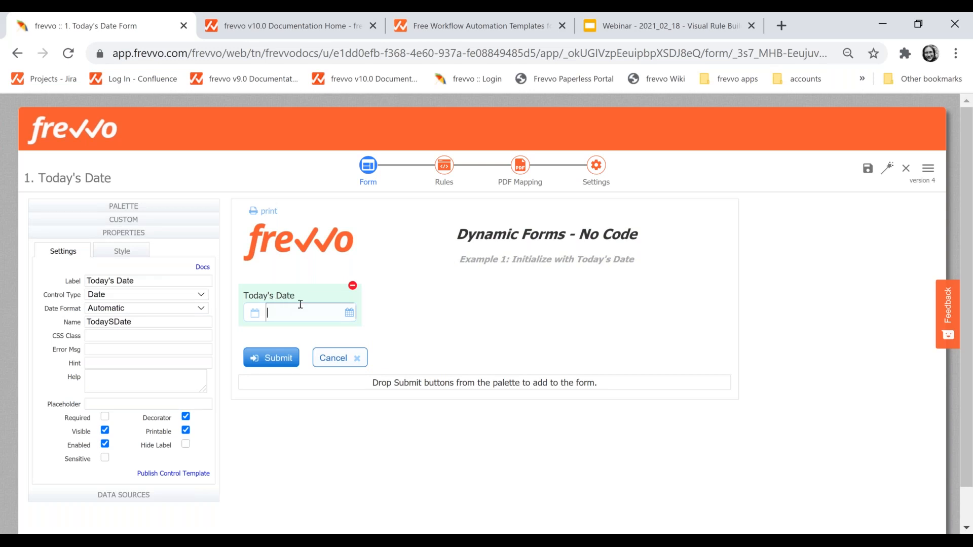
{"action": "left_click_drag", "start_coordinate": [138, 281], "coordinate": [76, 282]}
{"action": "left_click", "coordinate": [76, 281]}
{"action": "left_click", "coordinate": [148, 321]}
{"action": "left_click_drag", "start_coordinate": [148, 321], "coordinate": [76, 322]}
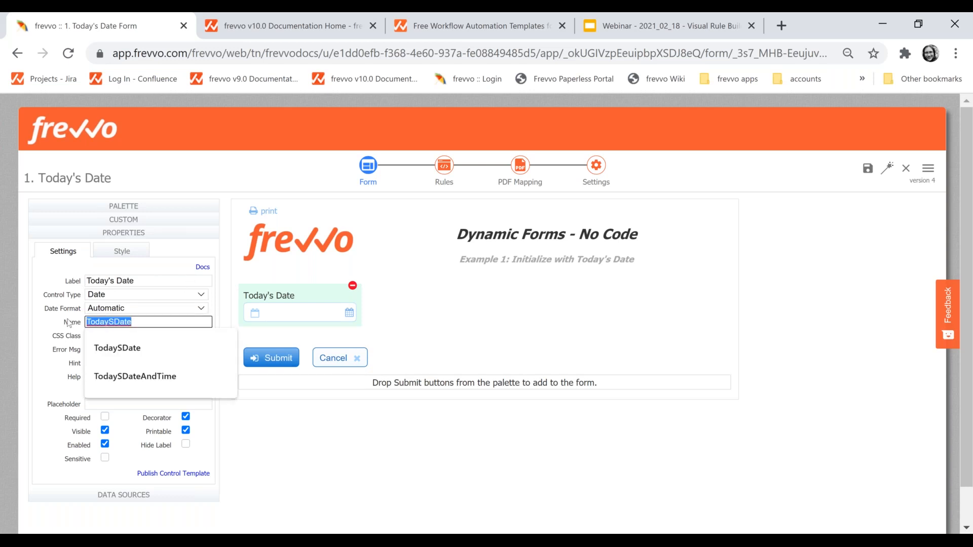
{"action": "left_click", "coordinate": [137, 325]}
{"action": "left_click", "coordinate": [66, 320]}
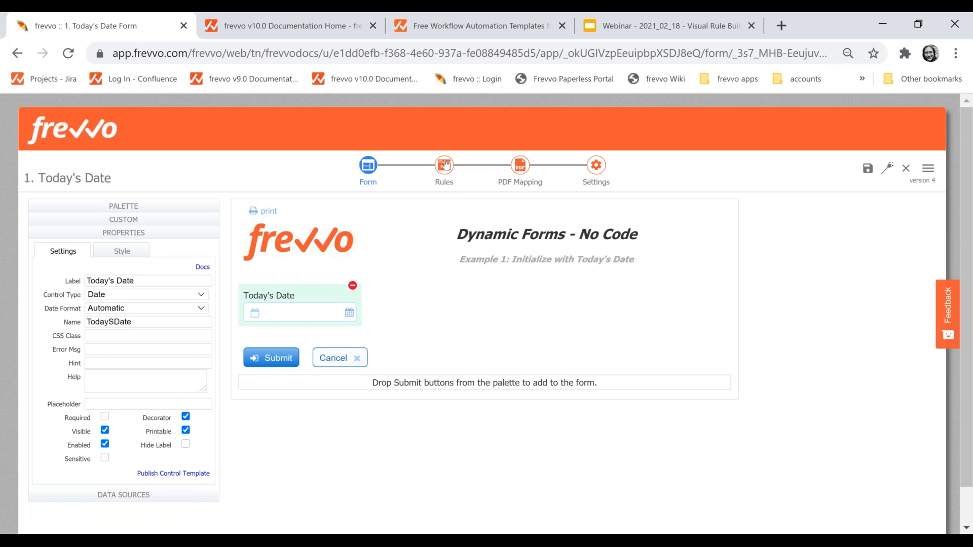
- Create a new rule for the form and name it "Set Today's Date"
{"action": "left_click", "coordinate": [445, 170]}
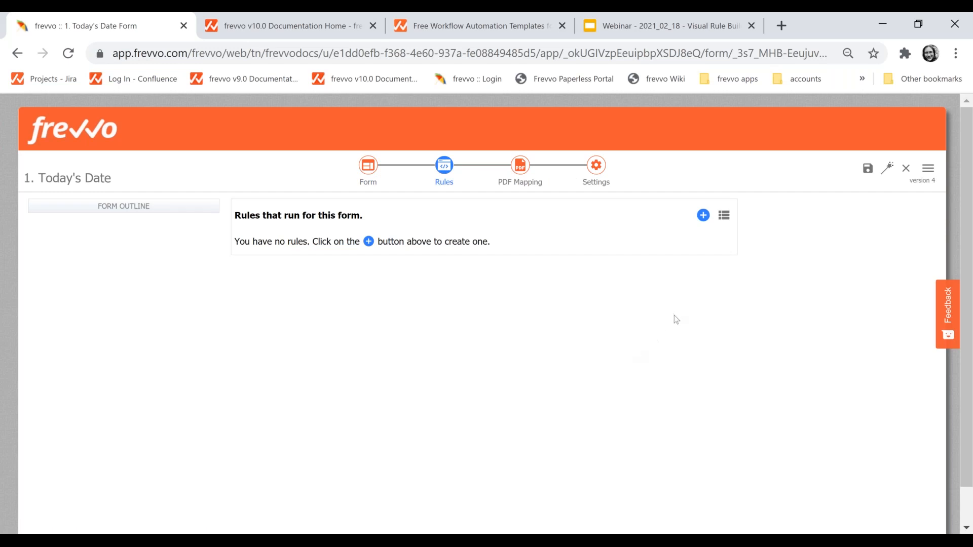
{"action": "left_click", "coordinate": [703, 216]}
{"action": "left_click_drag", "start_coordinate": [280, 282], "coordinate": [188, 284]}
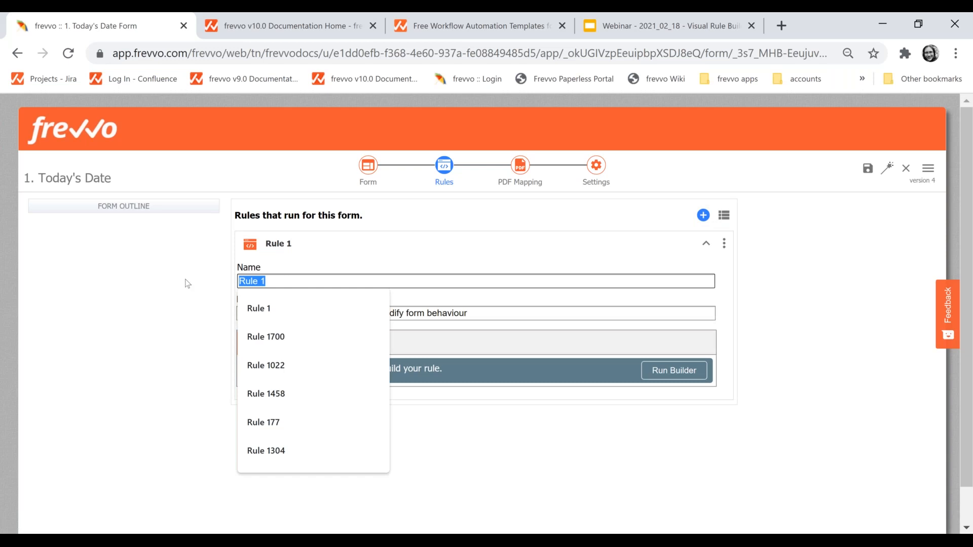
{"action": "type", "text": "Set"}
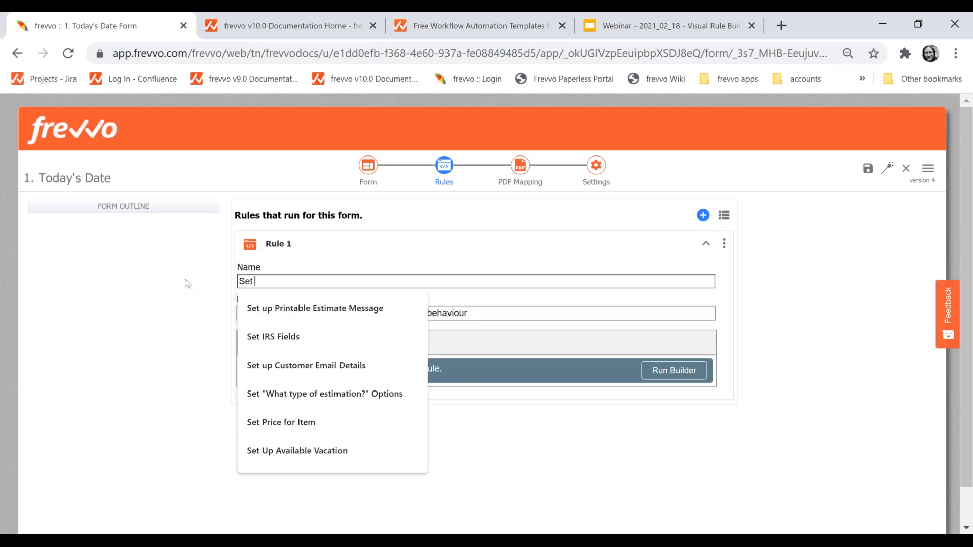
{"action": "type", "text": " Today's Date"}
{"action": "left_click", "coordinate": [279, 308]}
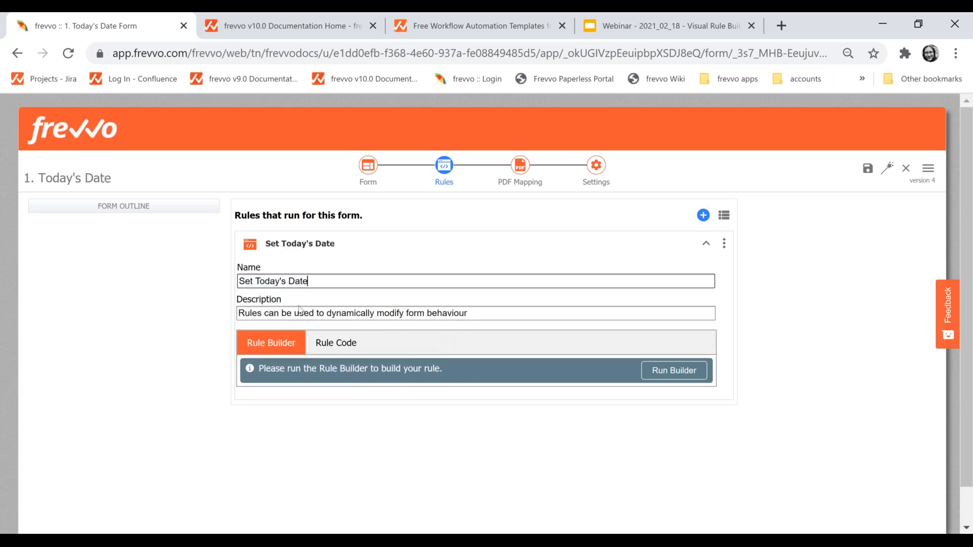
- Replace the rule's description with "Automatically prefill today's date"
{"action": "left_click", "coordinate": [495, 317]}
{"action": "key", "text": "ctrl+a"}
{"action": "type", "text": "Automat"}
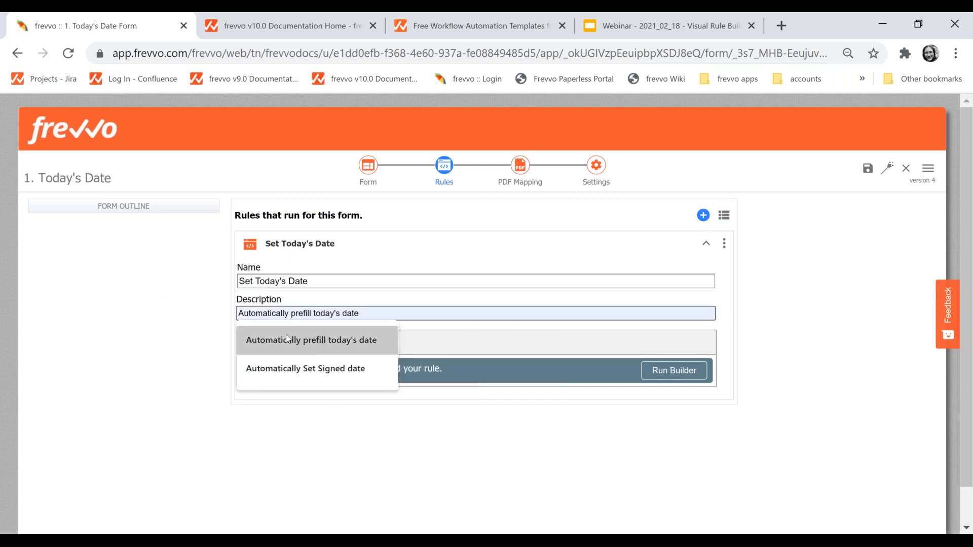
{"action": "left_click", "coordinate": [268, 340]}
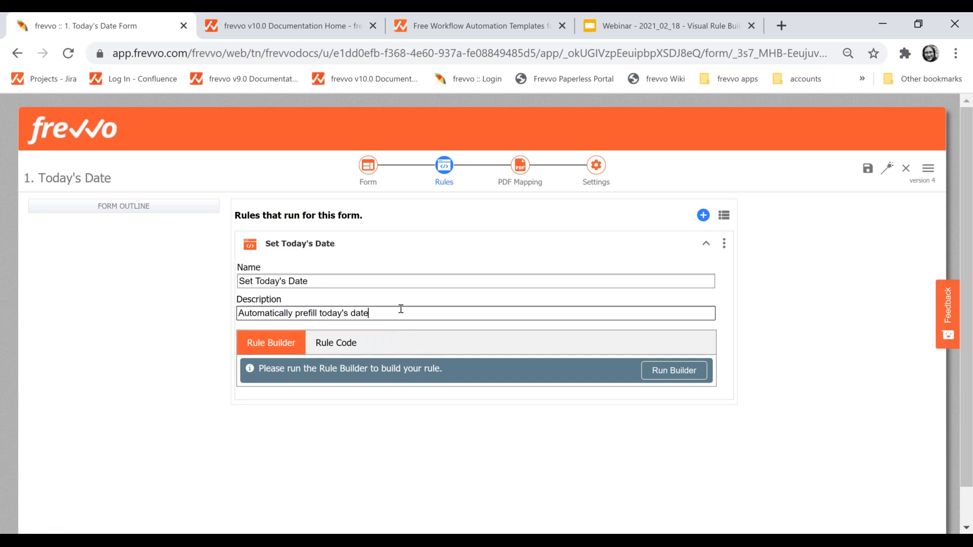
{"action": "left_click_drag", "start_coordinate": [384, 311], "coordinate": [213, 298]}
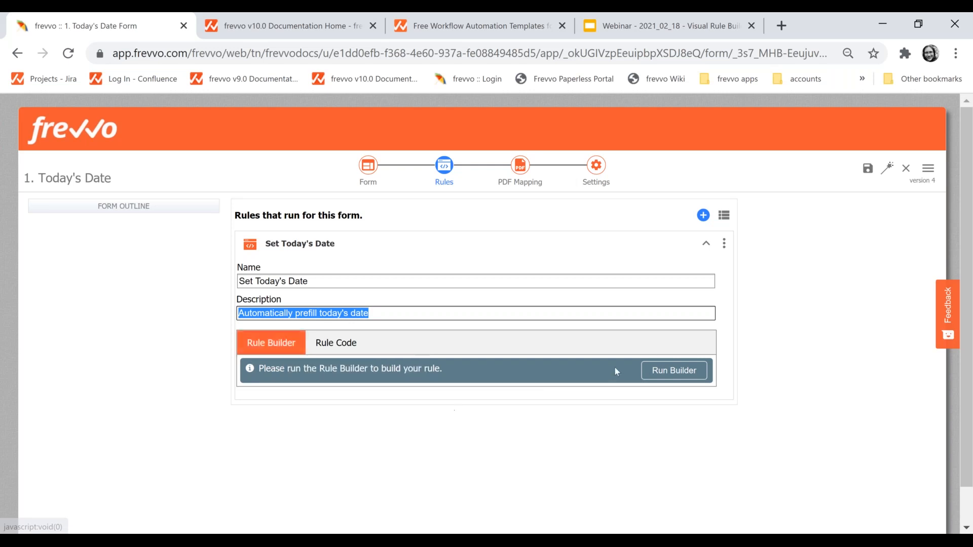
- Run the Rule Builder, make this an initialization-only rule without conditions, and proceed to its TRUE actions
{"action": "left_click", "coordinate": [672, 373]}
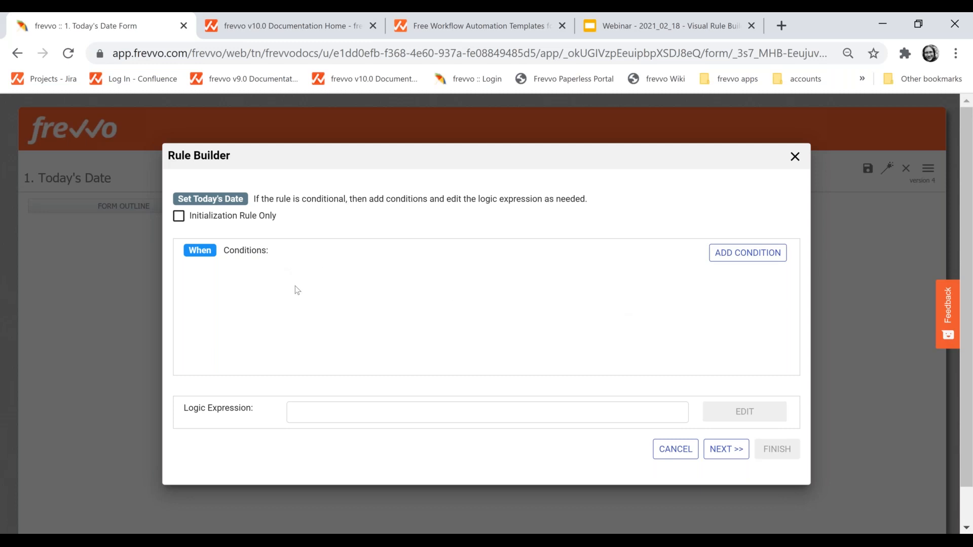
{"action": "left_click", "coordinate": [180, 217]}
{"action": "left_click", "coordinate": [722, 451]}
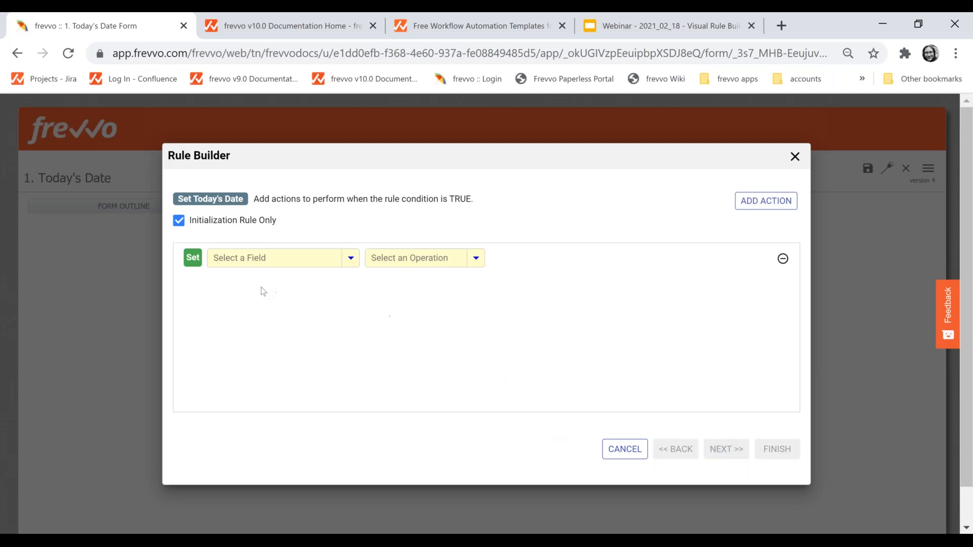
- Choose TodaySDate as the field the action sets, finding it by searching for "date"
{"action": "left_click", "coordinate": [284, 256]}
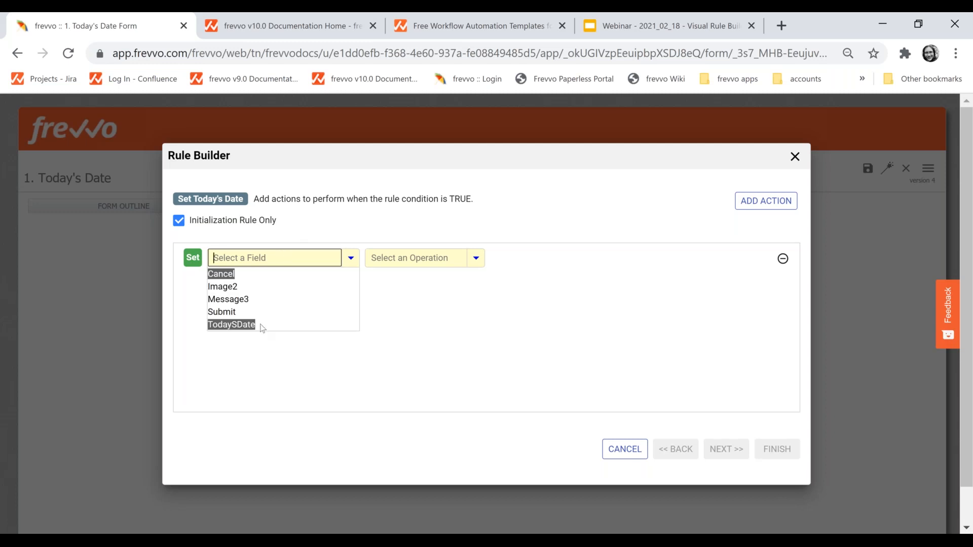
{"action": "left_click", "coordinate": [250, 325]}
{"action": "left_click", "coordinate": [267, 259]}
{"action": "key", "text": "Right"}
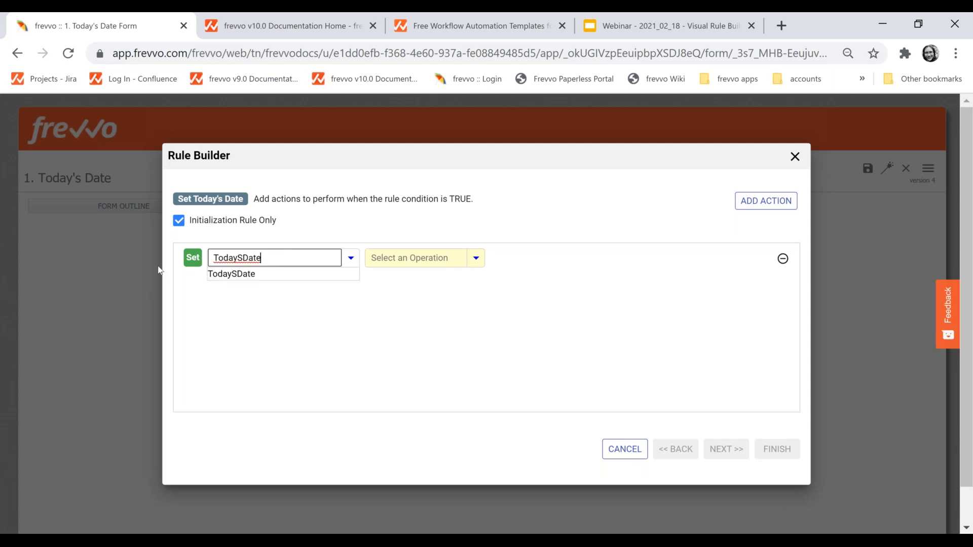
{"action": "left_click_drag", "start_coordinate": [279, 259], "coordinate": [112, 252]}
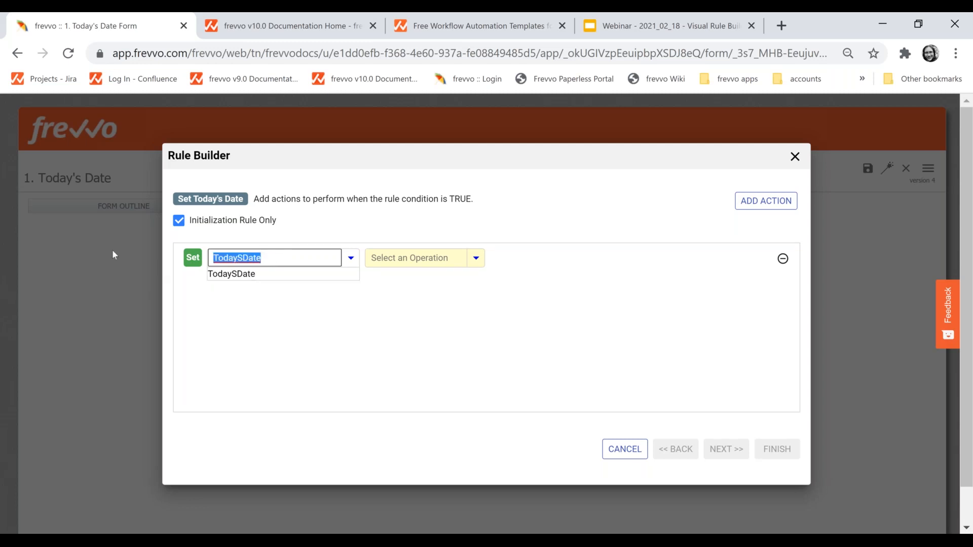
{"action": "key", "text": "BackSpace"}
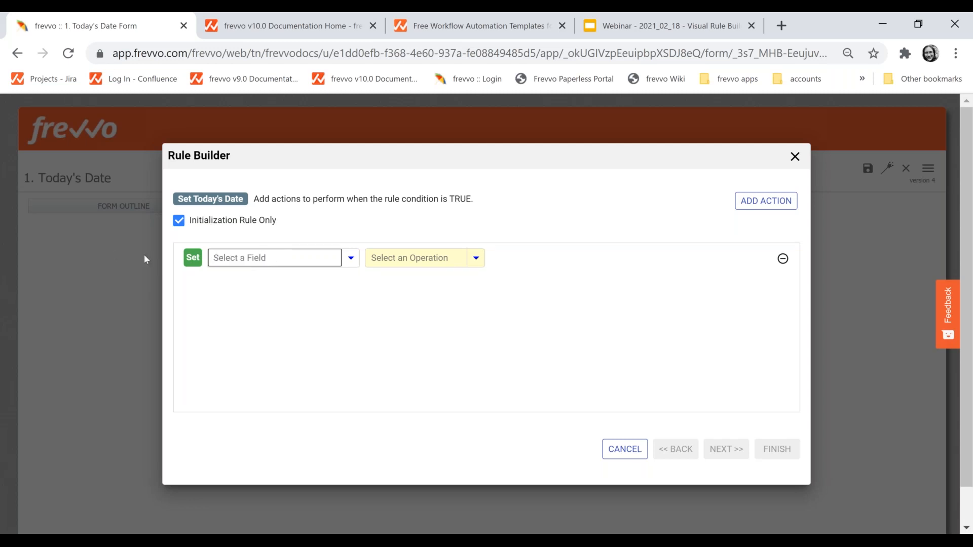
{"action": "type", "text": "date"}
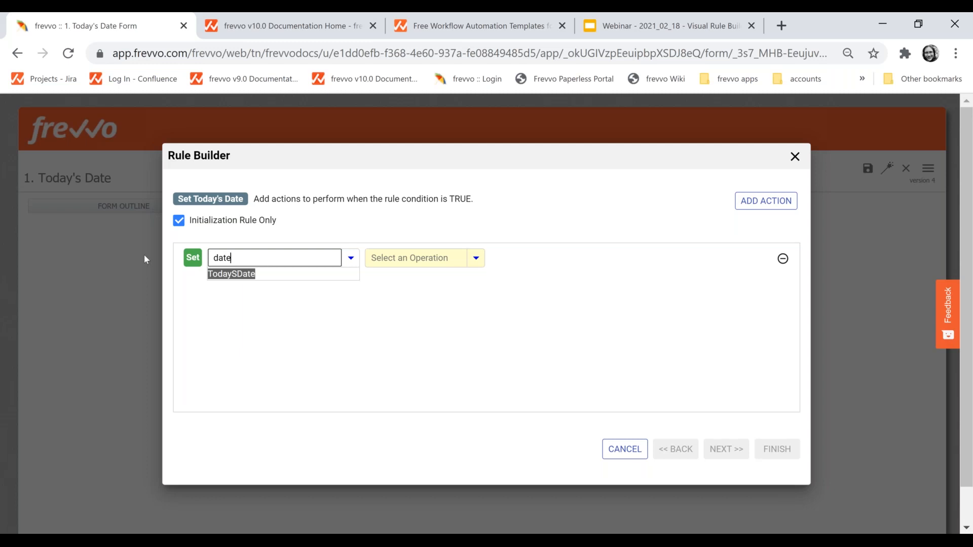
{"action": "left_click", "coordinate": [232, 278]}
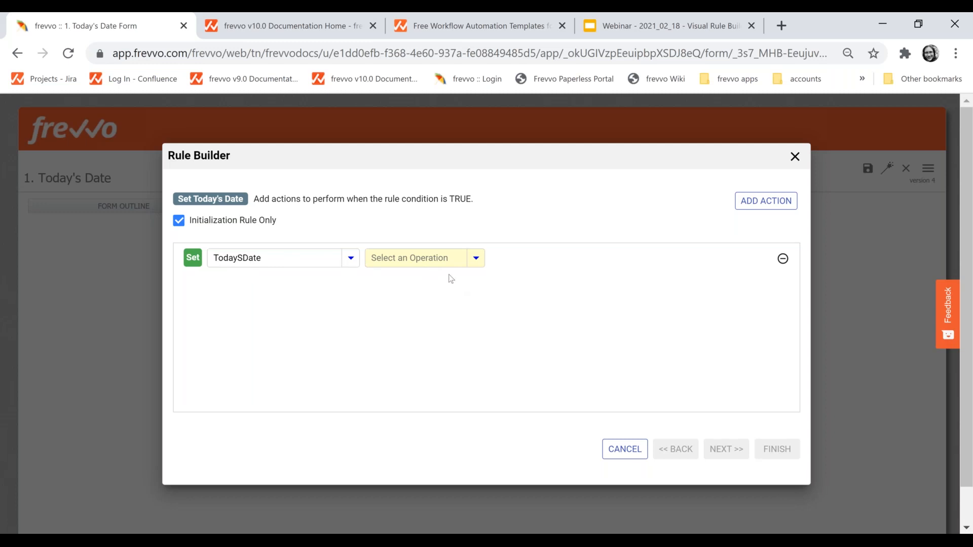
- Set the action's operation to "to" and begin its expression
{"action": "left_click", "coordinate": [476, 259]}
{"action": "scroll", "coordinate": [476, 296], "scroll_direction": "down", "scroll_amount": 3}
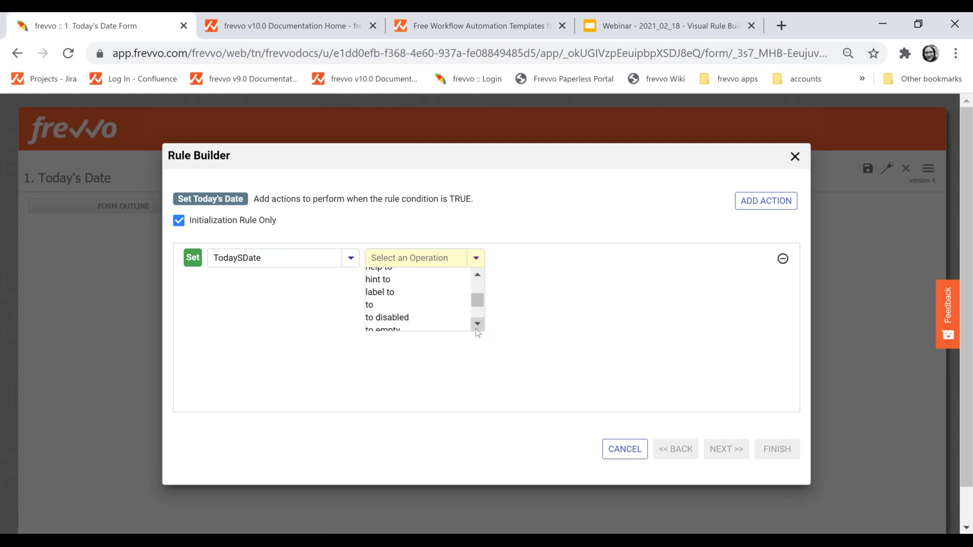
{"action": "left_click", "coordinate": [377, 301]}
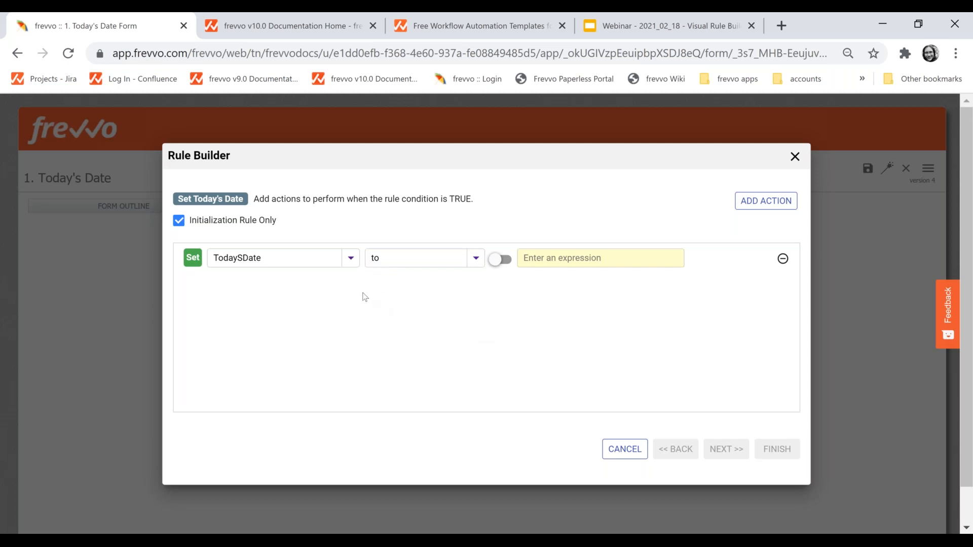
{"action": "left_click", "coordinate": [542, 259]}
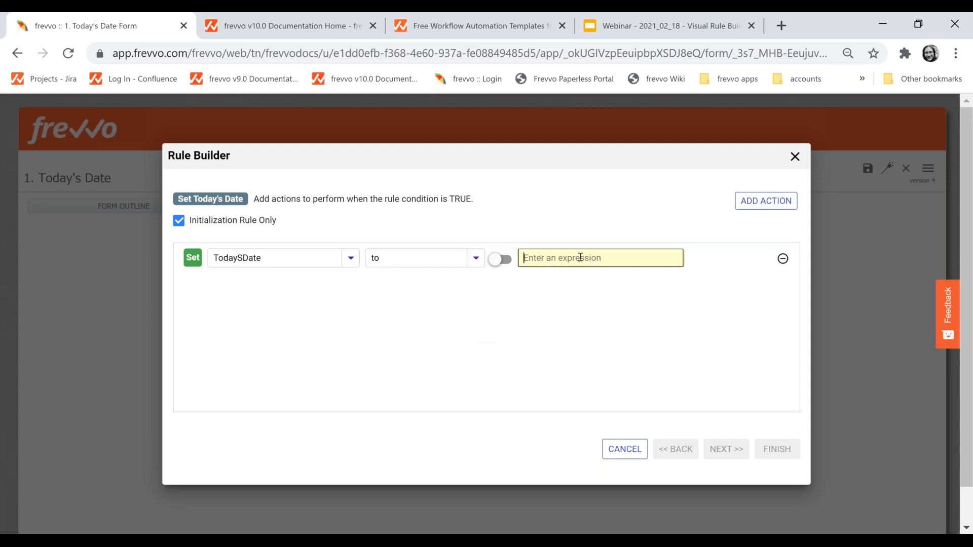
- Look up the built-in functions on slide 10 of the Visual Rule Builder presentation in Google Slides, and return to frevvo
{"action": "left_click", "coordinate": [665, 18]}
{"action": "left_click", "coordinate": [71, 399]}
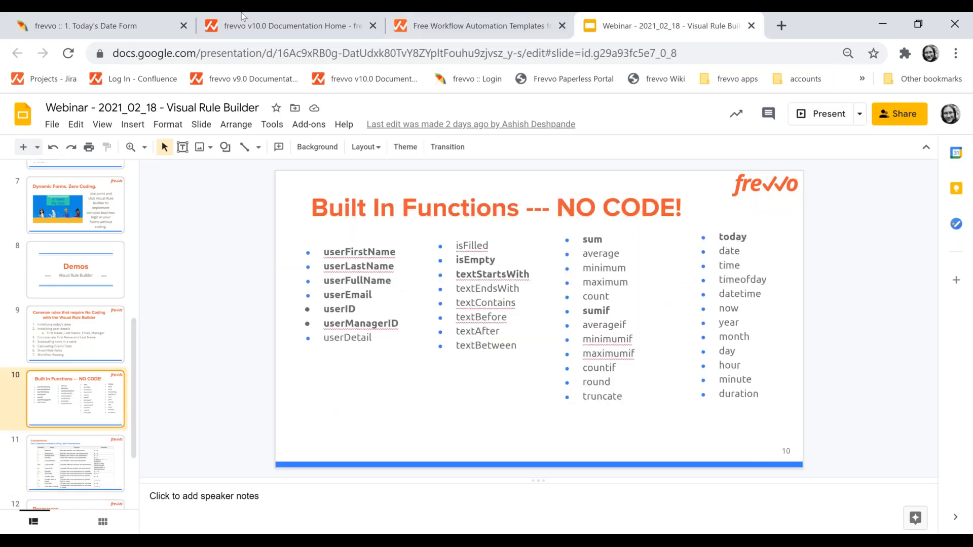
{"action": "left_click", "coordinate": [72, 28]}
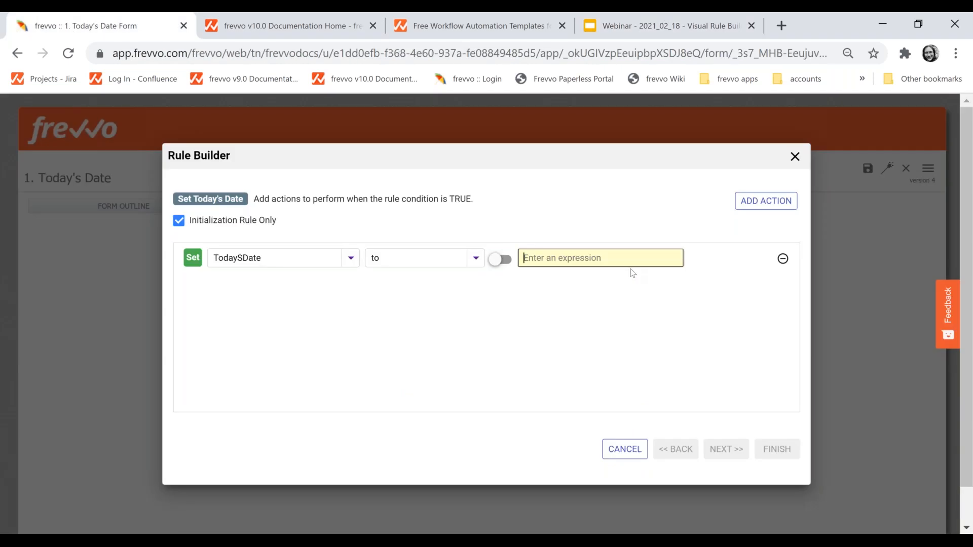
- Enter today() as the action's expression and finish the rule without any FALSE actions
{"action": "type", "text": "today()"}
{"action": "left_click", "coordinate": [551, 260]}
{"action": "left_click", "coordinate": [551, 260]}
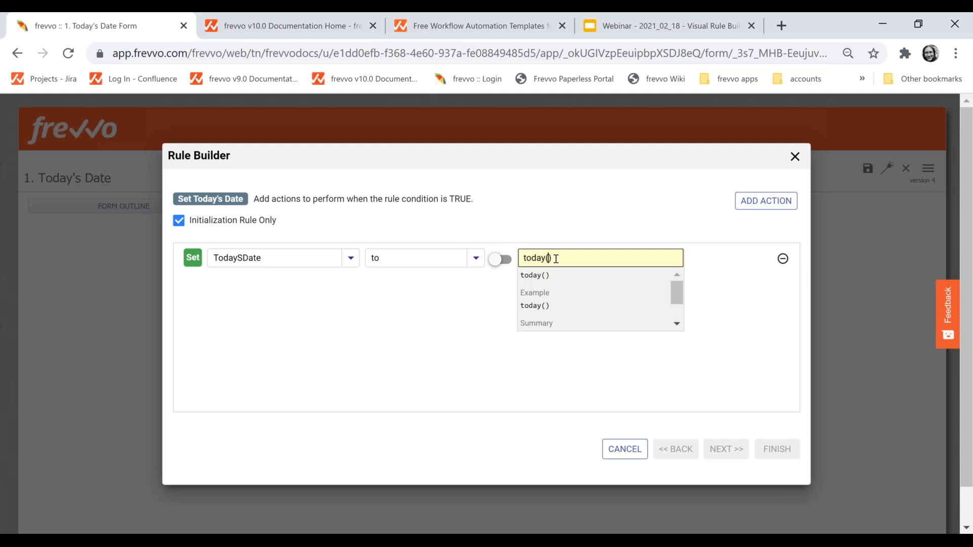
{"action": "left_click", "coordinate": [703, 354]}
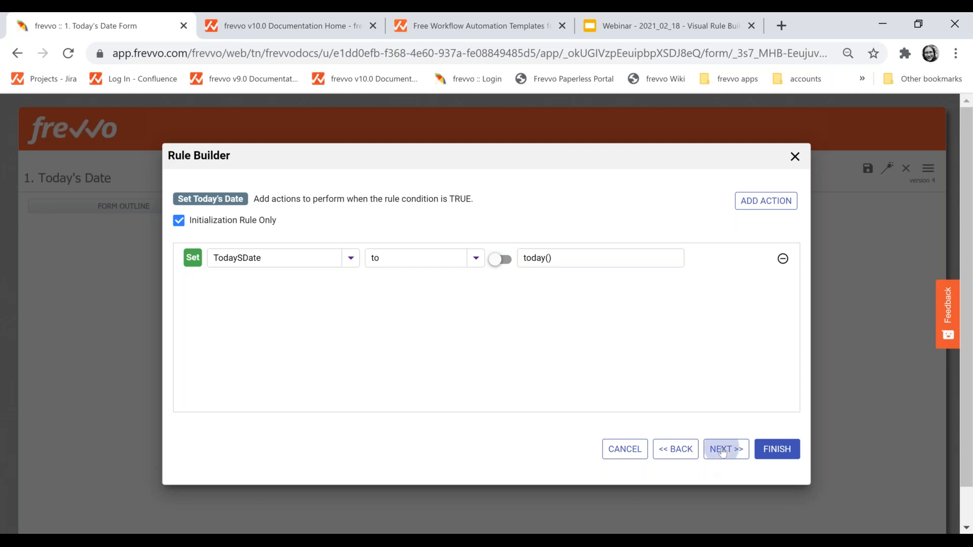
{"action": "left_click", "coordinate": [724, 450]}
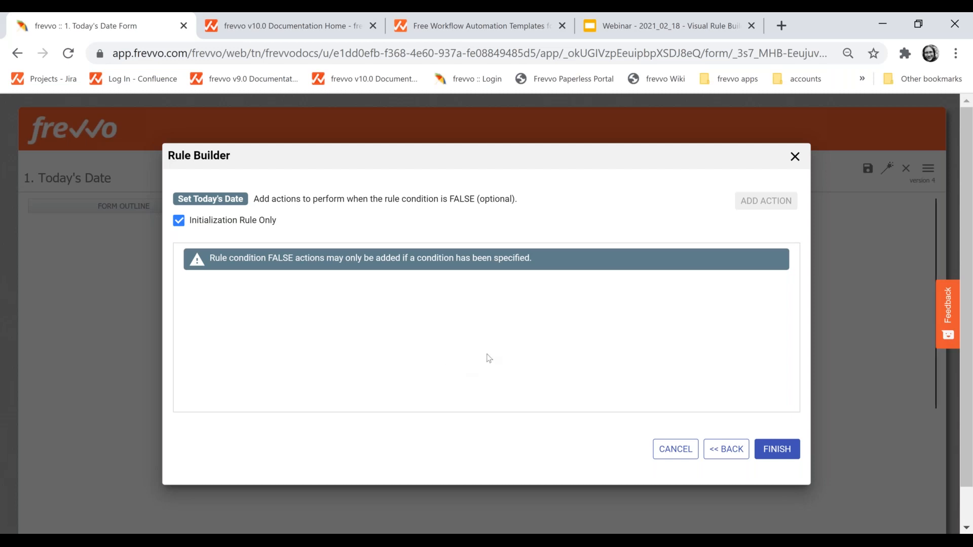
{"action": "left_click", "coordinate": [787, 450]}
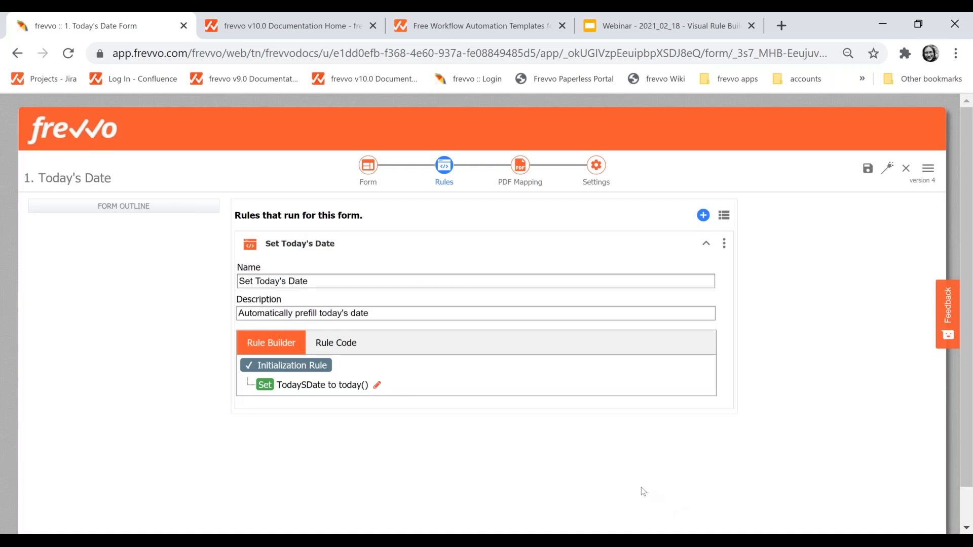
- Test the form in a maximized preview window to check the Today's Date field
{"action": "left_click", "coordinate": [887, 167]}
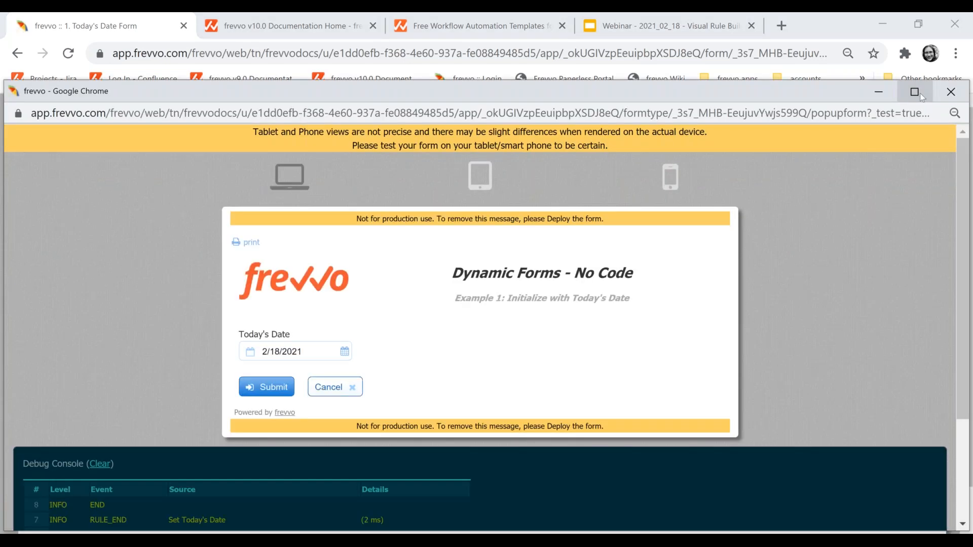
{"action": "left_click", "coordinate": [918, 91]}
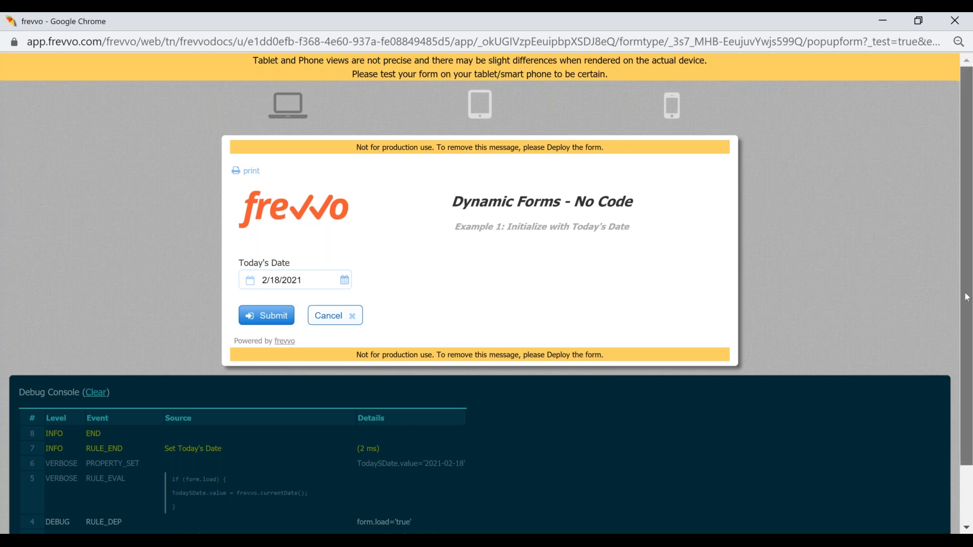
- Examine the preview's Debug Console for the scheduled Set Today's Date rule and the form.load dependency that triggers it
{"action": "scroll", "coordinate": [967, 298], "scroll_direction": "down", "scroll_amount": 3}
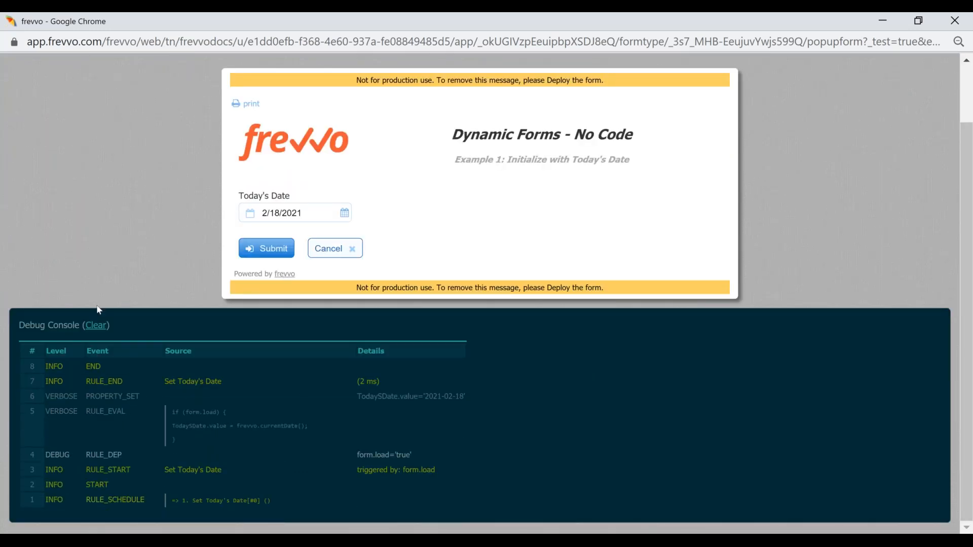
{"action": "left_click_drag", "start_coordinate": [20, 326], "coordinate": [155, 322]}
{"action": "left_click", "coordinate": [181, 332]}
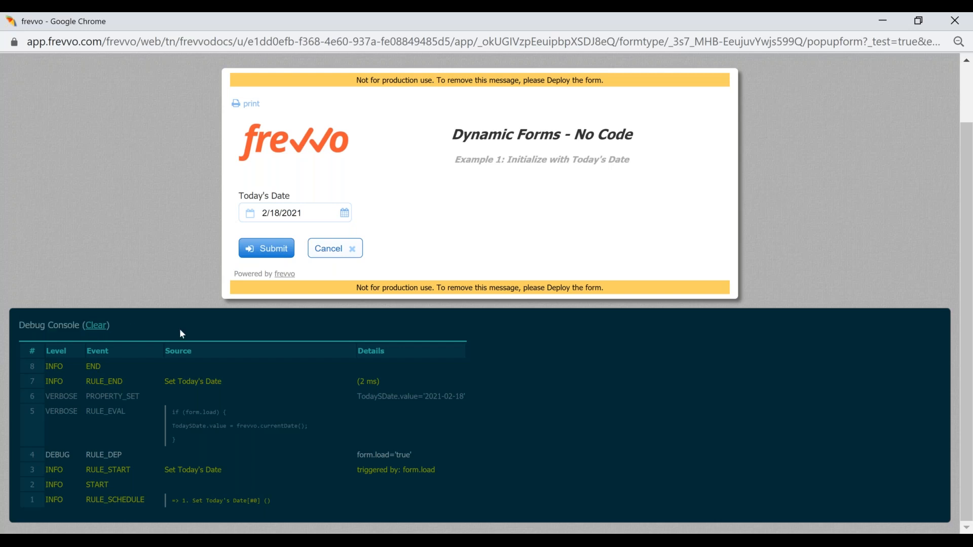
{"action": "left_click_drag", "start_coordinate": [192, 500], "coordinate": [264, 503]}
{"action": "left_click", "coordinate": [245, 502]}
{"action": "left_click_drag", "start_coordinate": [191, 502], "coordinate": [257, 501]}
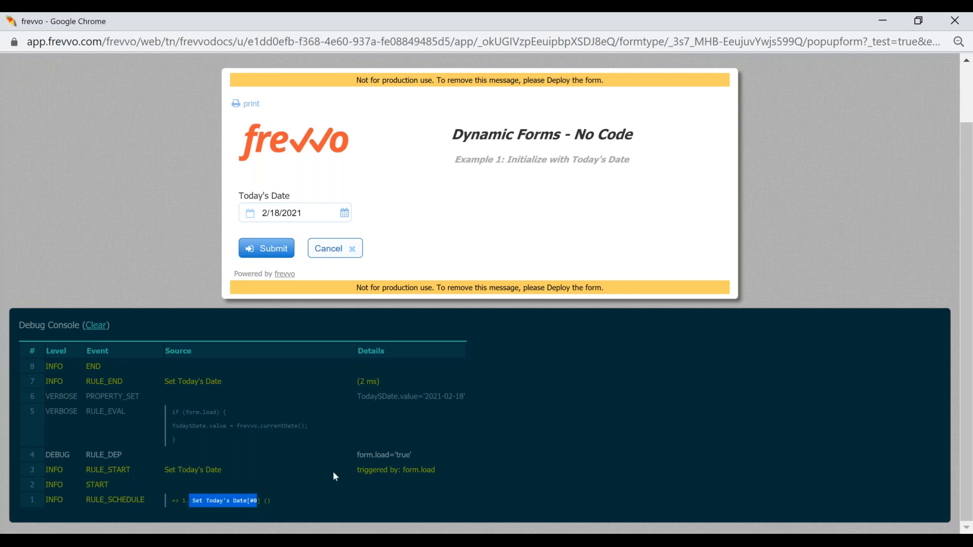
{"action": "left_click", "coordinate": [349, 474]}
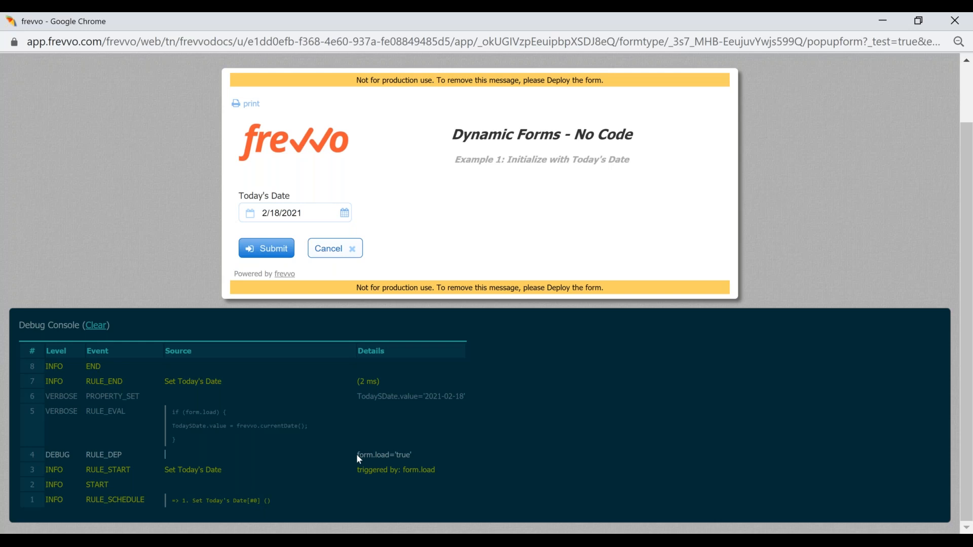
{"action": "left_click", "coordinate": [415, 452]}
- Preview the form in the tablet and phone views, checking the Today's Date field, and return to the desktop view
{"action": "scroll", "coordinate": [694, 236], "scroll_direction": "up", "scroll_amount": 2}
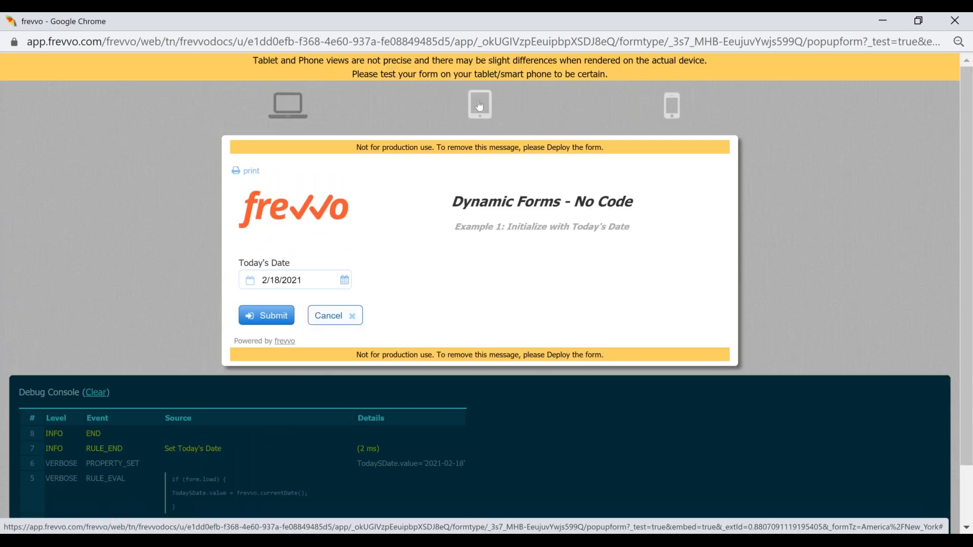
{"action": "left_click", "coordinate": [480, 107]}
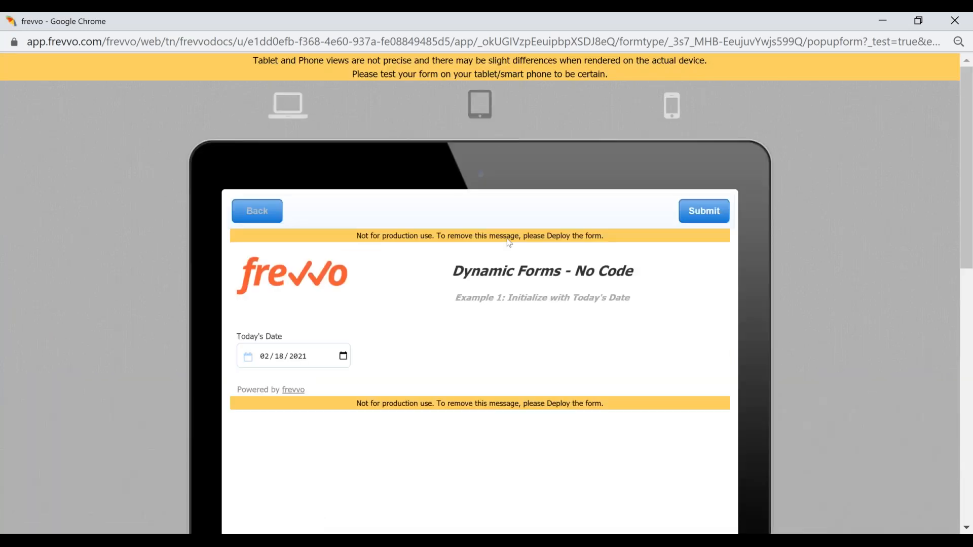
{"action": "scroll", "coordinate": [509, 243], "scroll_direction": "down", "scroll_amount": 1}
{"action": "scroll", "coordinate": [509, 243], "scroll_direction": "down", "scroll_amount": 2}
{"action": "scroll", "coordinate": [510, 243], "scroll_direction": "up", "scroll_amount": 3}
{"action": "left_click", "coordinate": [673, 113]}
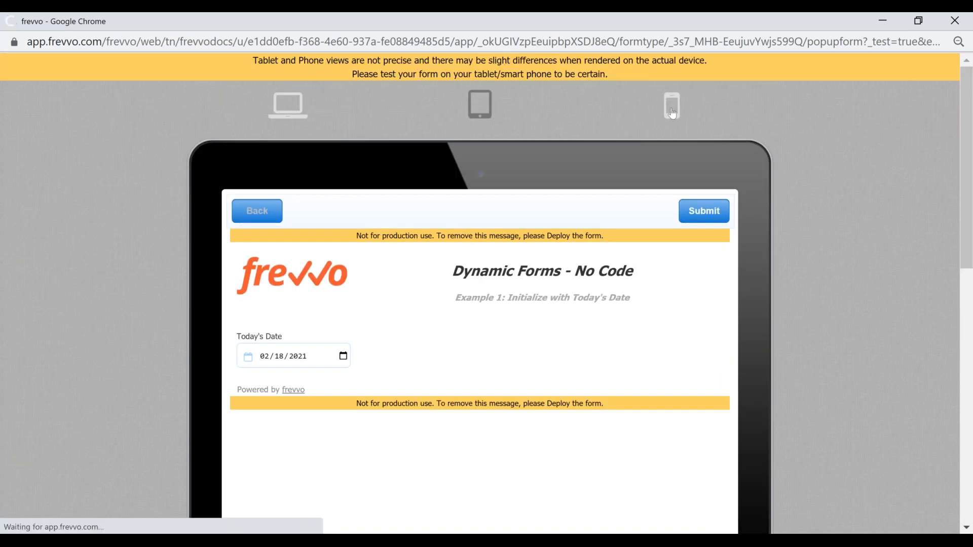
{"action": "scroll", "coordinate": [692, 205], "scroll_direction": "down", "scroll_amount": 1}
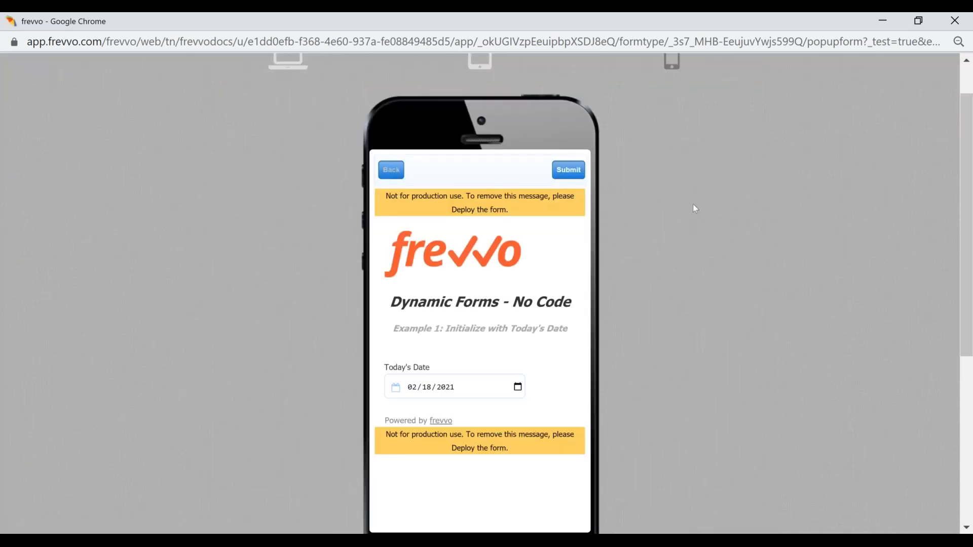
{"action": "scroll", "coordinate": [692, 205], "scroll_direction": "down", "scroll_amount": 3}
{"action": "scroll", "coordinate": [693, 205], "scroll_direction": "up", "scroll_amount": 4}
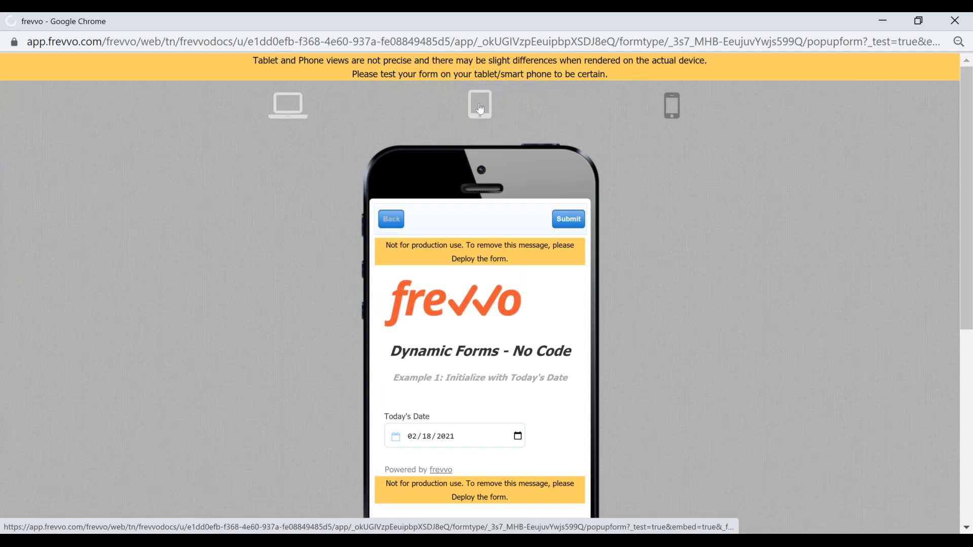
{"action": "left_click", "coordinate": [480, 109]}
{"action": "left_click", "coordinate": [284, 109]}
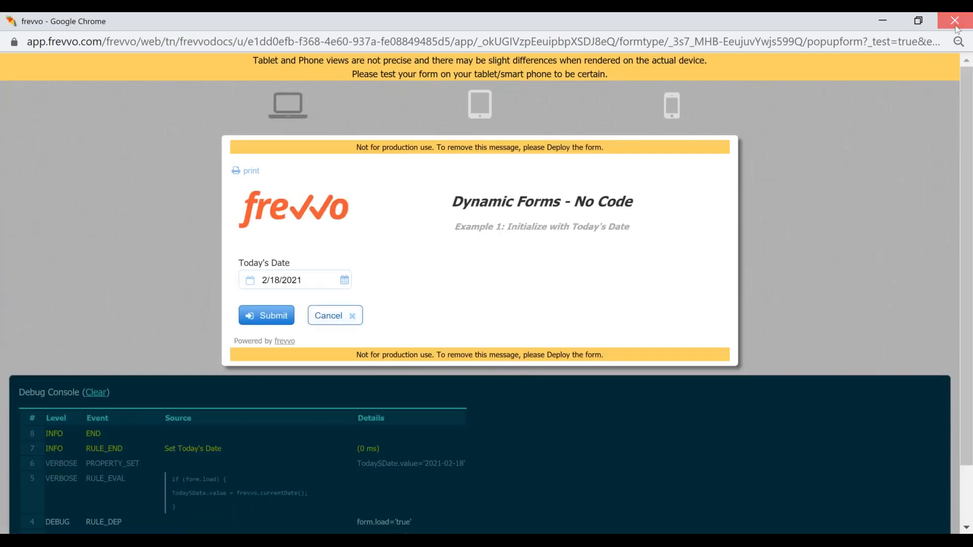
- Close the preview, exit the current form's editor and open the form "2. Initialize User Details" for editing
{"action": "left_click", "coordinate": [955, 23]}
{"action": "left_click", "coordinate": [928, 168]}
{"action": "left_click", "coordinate": [882, 223]}
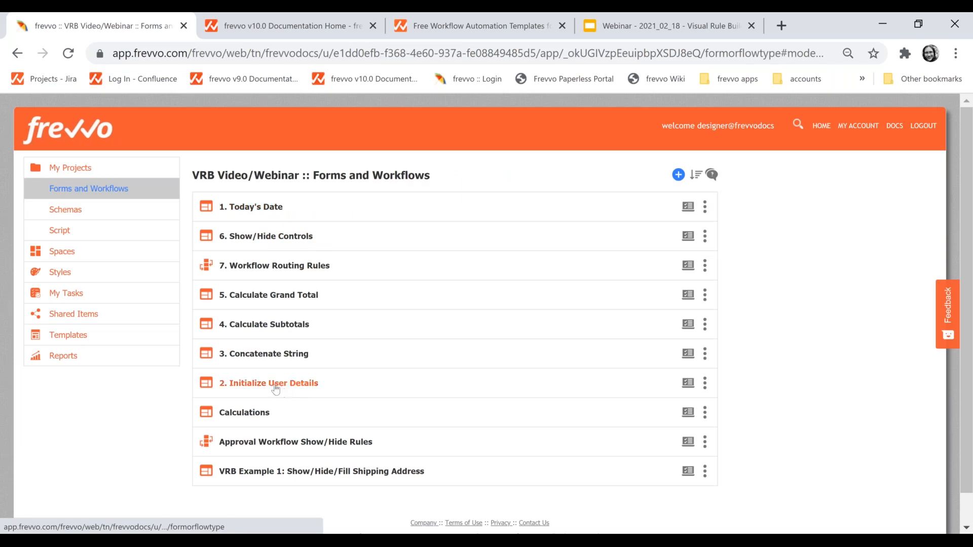
{"action": "left_click", "coordinate": [276, 385]}
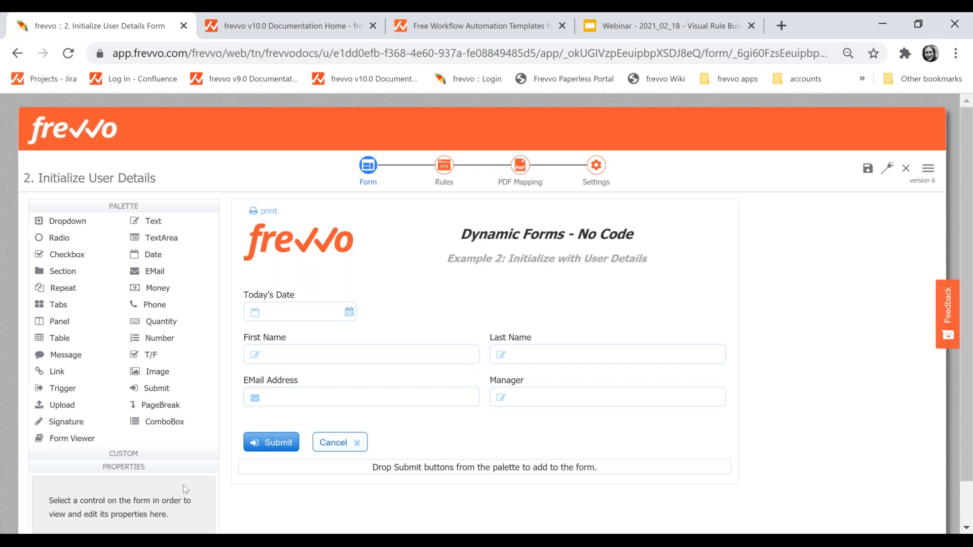
- Inspect the properties of the First Name, Last Name, EMail Address and Manager controls on the form
{"action": "left_click", "coordinate": [272, 339]}
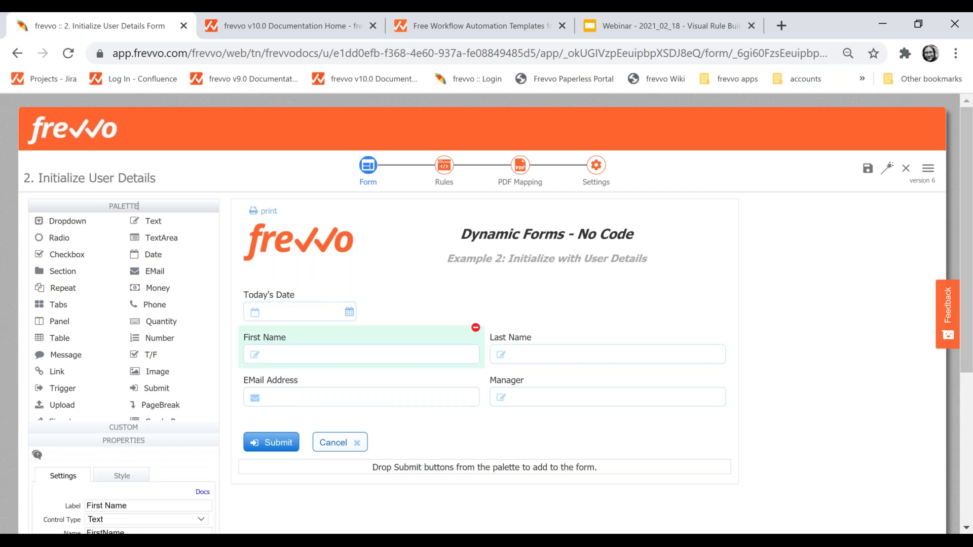
{"action": "left_click", "coordinate": [137, 206]}
{"action": "left_click", "coordinate": [545, 337]}
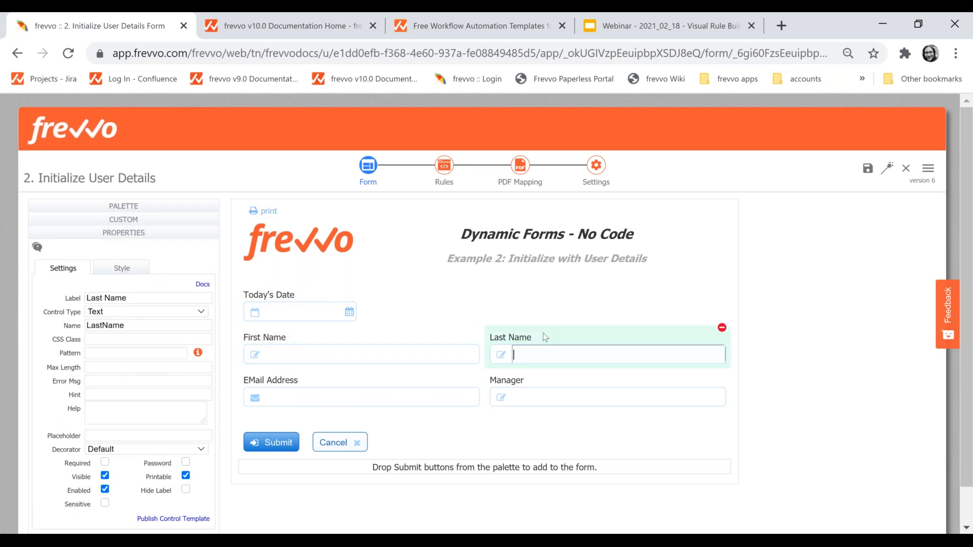
{"action": "left_click", "coordinate": [169, 211]}
{"action": "left_click_drag", "start_coordinate": [142, 276], "coordinate": [144, 274]}
{"action": "left_click", "coordinate": [256, 376]}
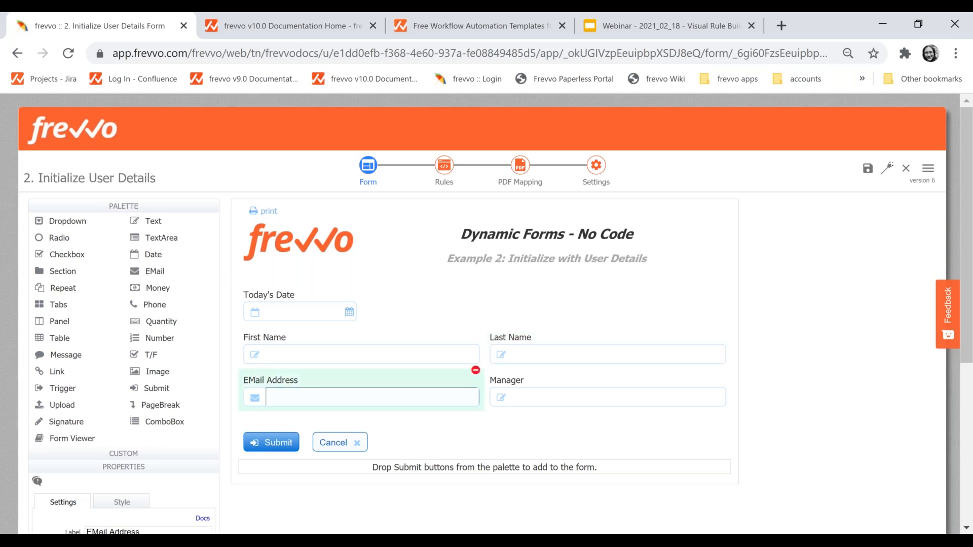
{"action": "left_click", "coordinate": [147, 206]}
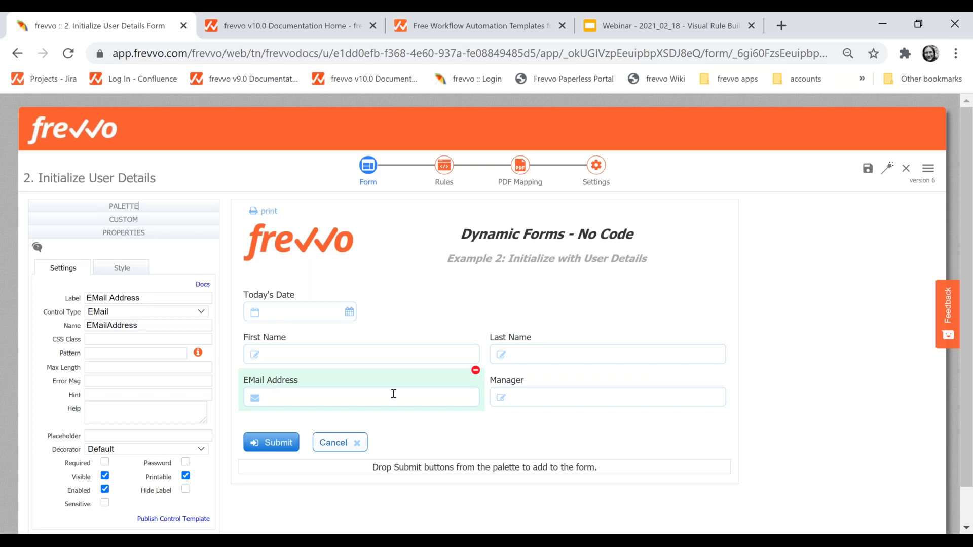
{"action": "left_click", "coordinate": [532, 383]}
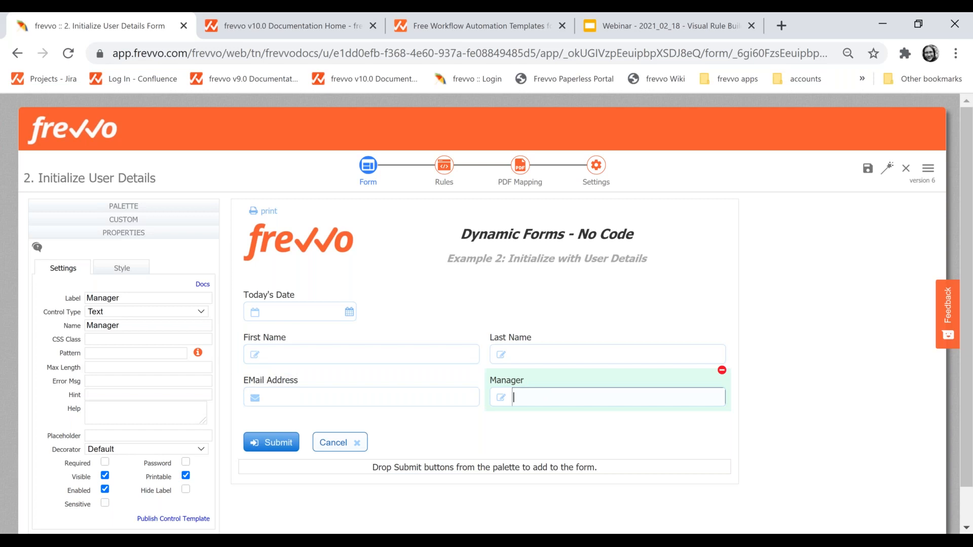
- Expand the form's Set User Details rule, review its name and description, and open its FirstName action in the Rule Builder
{"action": "left_click", "coordinate": [445, 168]}
{"action": "scroll", "coordinate": [282, 203], "scroll_direction": "down", "scroll_amount": 1}
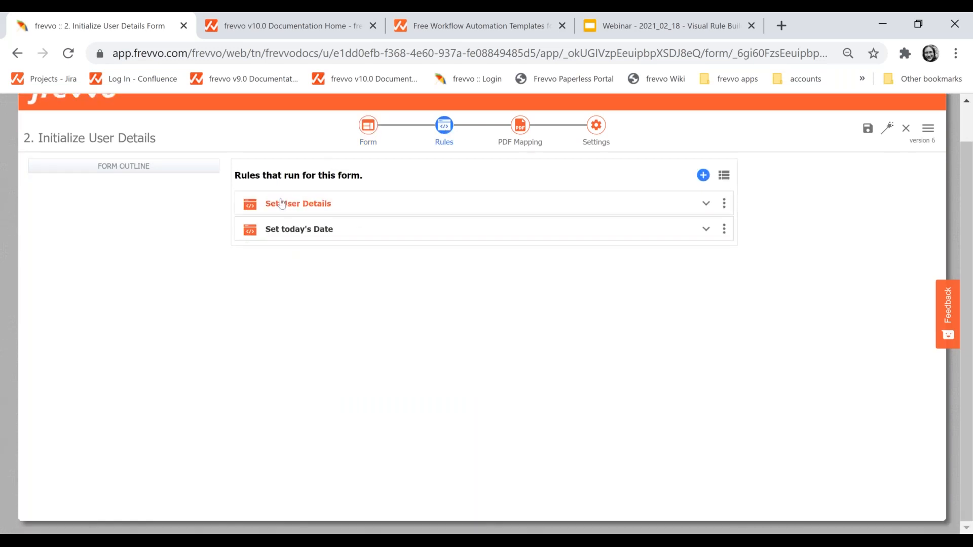
{"action": "left_click", "coordinate": [282, 204]}
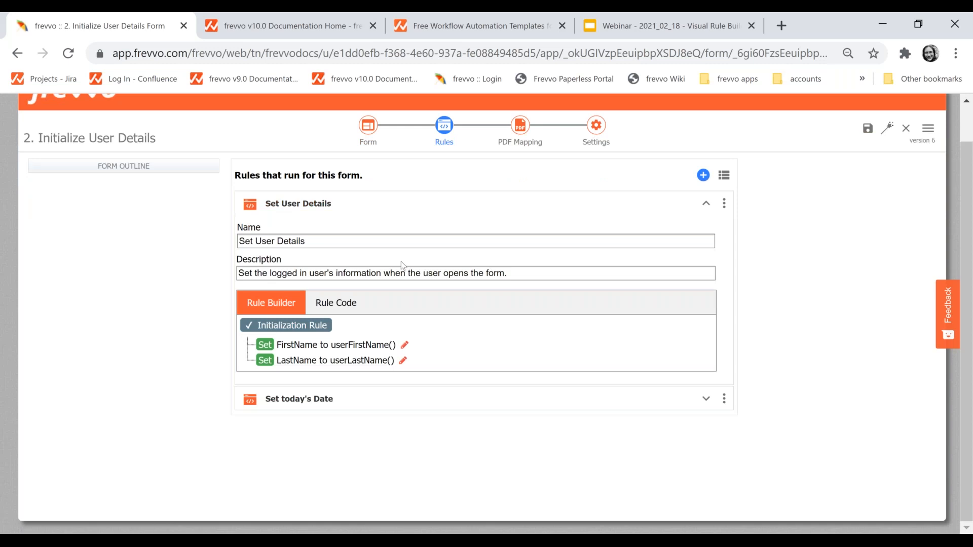
{"action": "left_click", "coordinate": [340, 243]}
{"action": "left_click", "coordinate": [551, 275]}
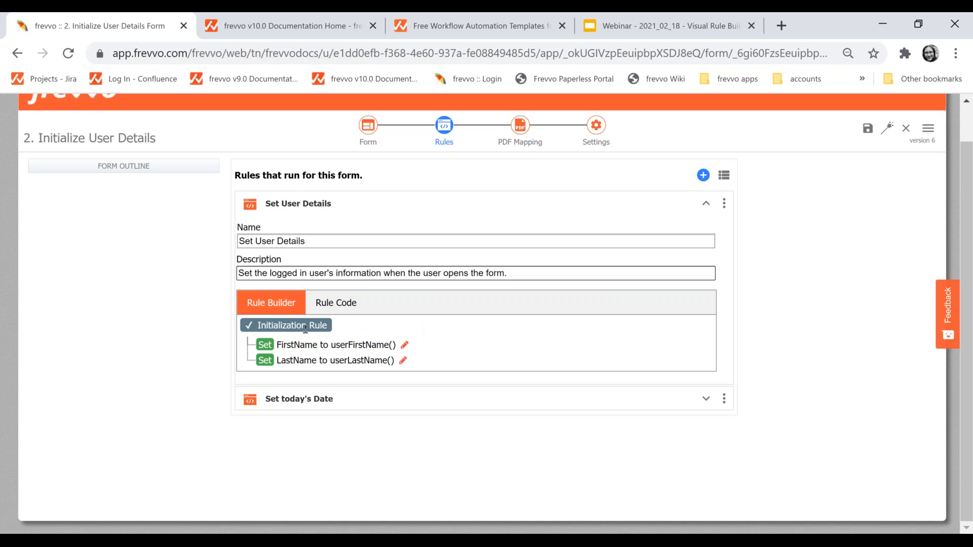
{"action": "left_click", "coordinate": [405, 347]}
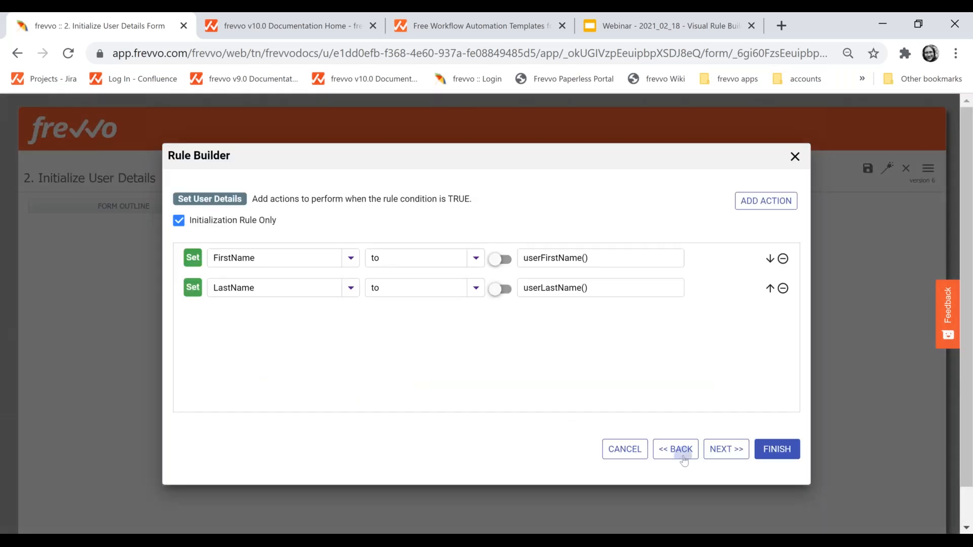
- Review the rule's conditions page, then the field choices and expression of the FirstName action
{"action": "left_click", "coordinate": [684, 460]}
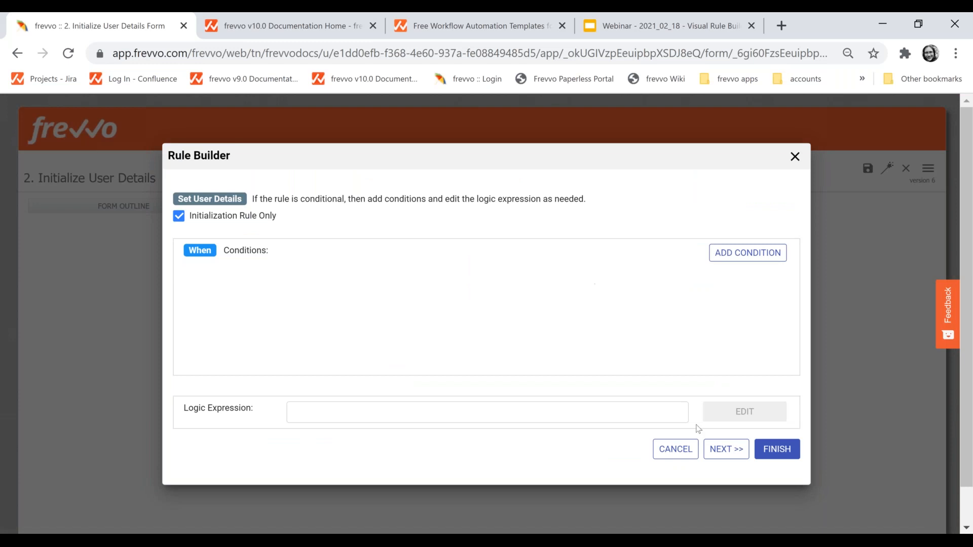
{"action": "left_click", "coordinate": [725, 455]}
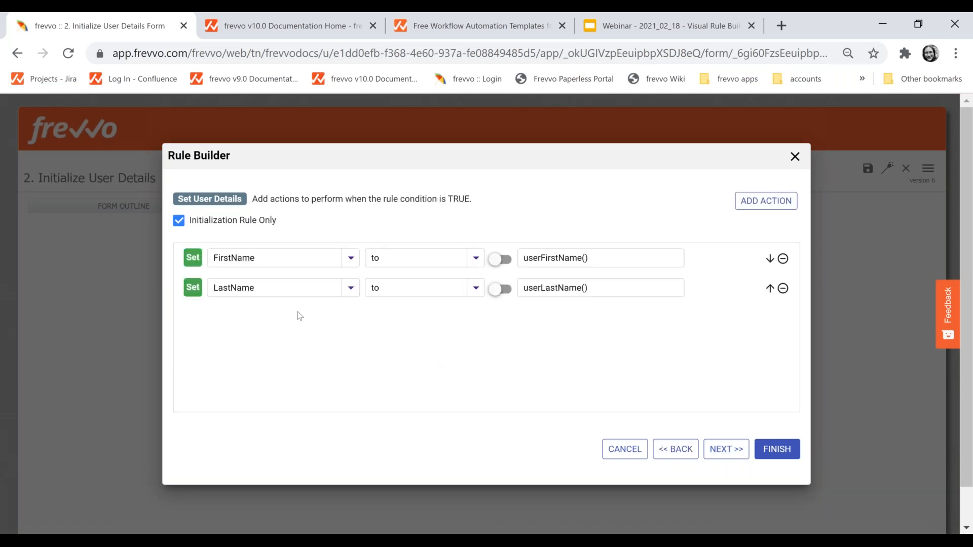
{"action": "left_click", "coordinate": [263, 261]}
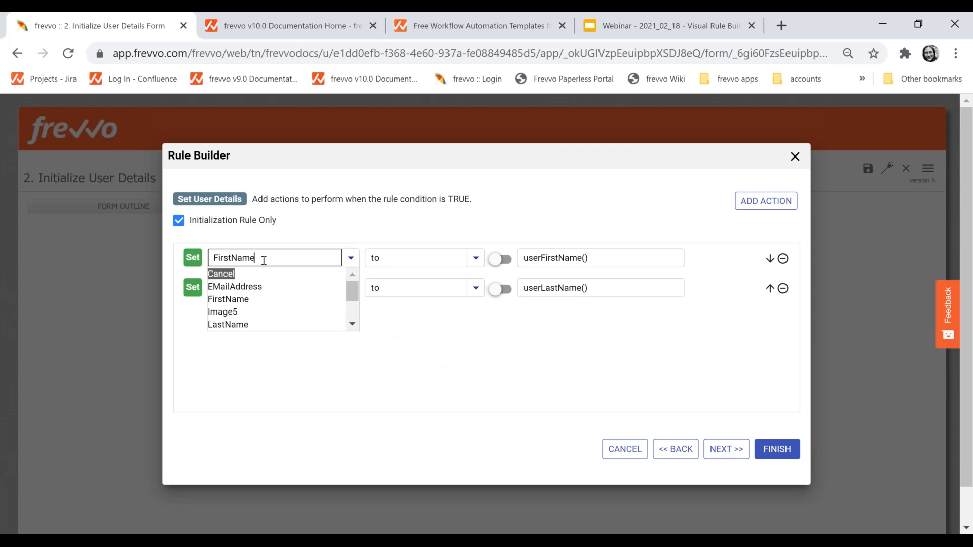
{"action": "left_click", "coordinate": [294, 227]}
{"action": "left_click", "coordinate": [600, 258]}
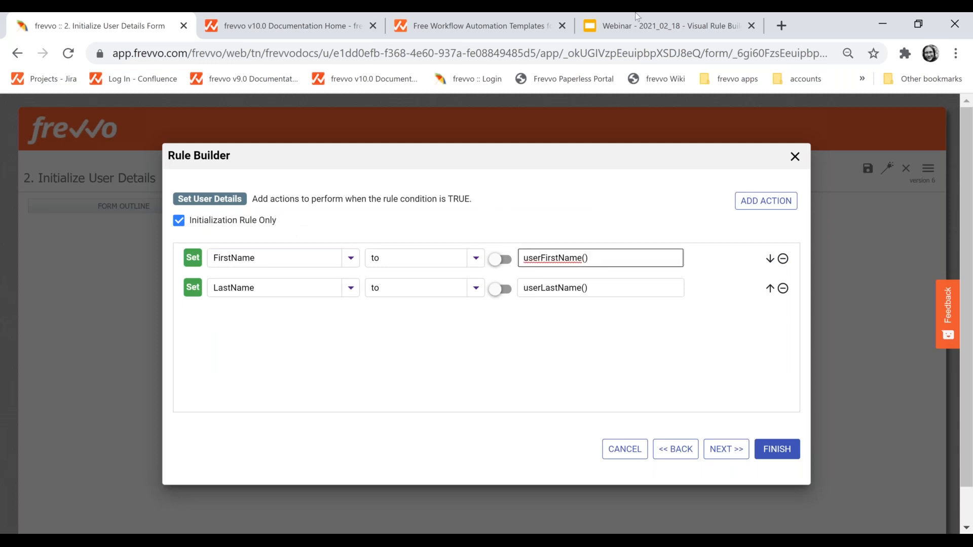
- Look up the user functions on the Built In Functions slide in Google Slides, and return to the FirstName expression in frevvo
{"action": "left_click", "coordinate": [653, 28]}
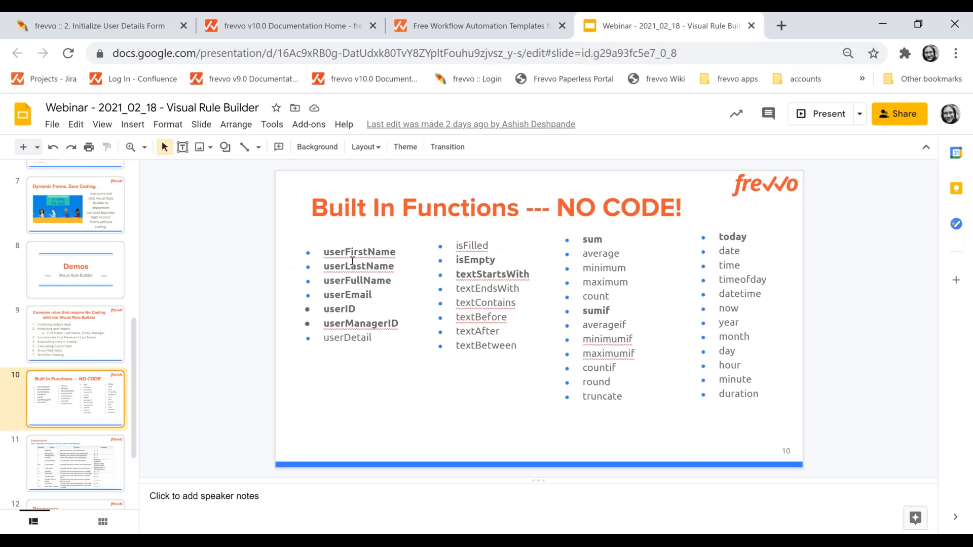
{"action": "left_click_drag", "start_coordinate": [324, 252], "coordinate": [367, 312]}
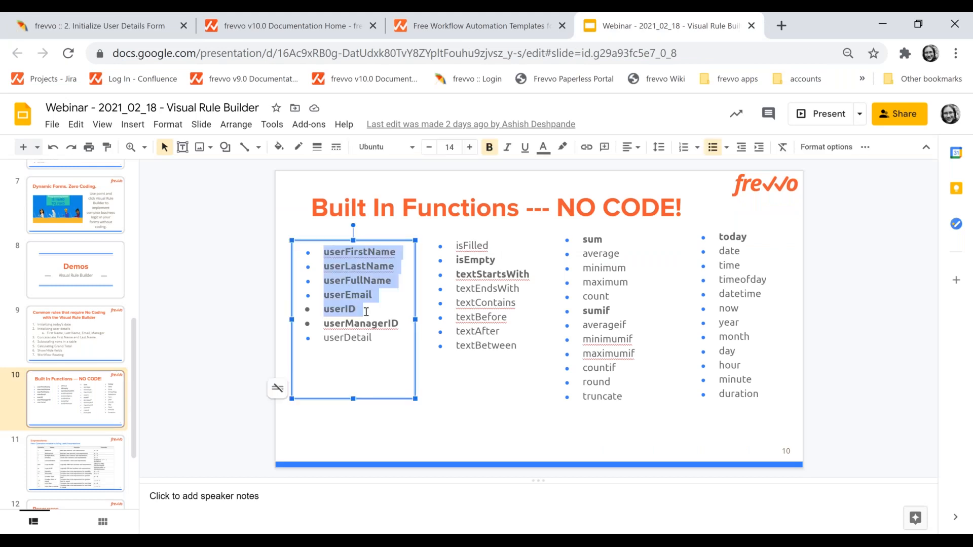
{"action": "left_click", "coordinate": [446, 398]}
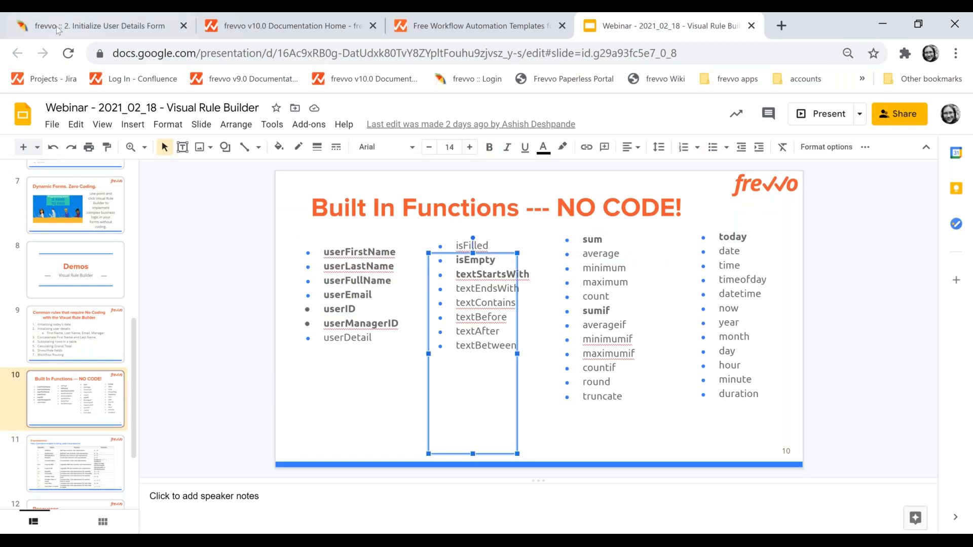
{"action": "left_click", "coordinate": [96, 25]}
{"action": "left_click", "coordinate": [585, 259]}
{"action": "left_click", "coordinate": [588, 259]}
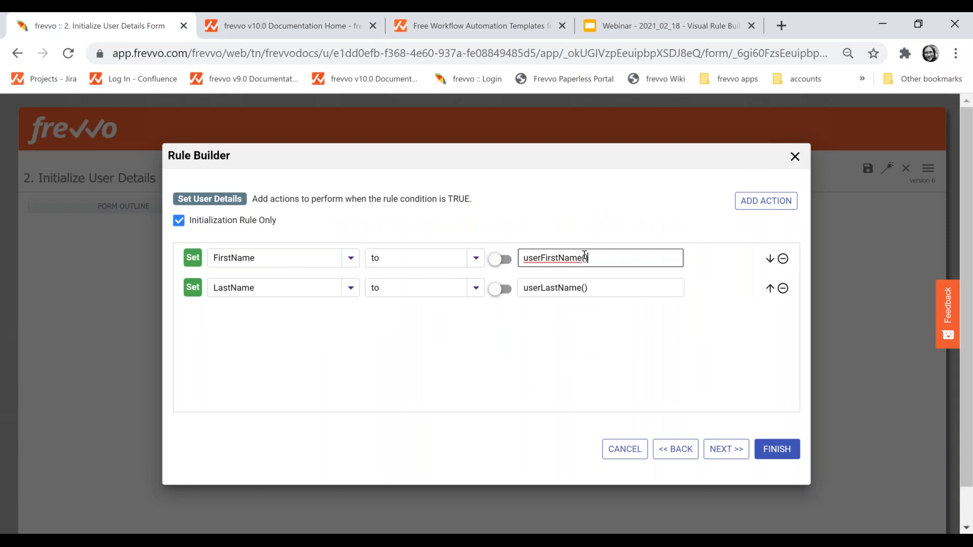
{"action": "left_click", "coordinate": [585, 257]}
- Add two more actions to the Set User Details rule and choose EMailAddress as the field of the first new one
{"action": "left_click", "coordinate": [767, 202]}
{"action": "left_click", "coordinate": [768, 203]}
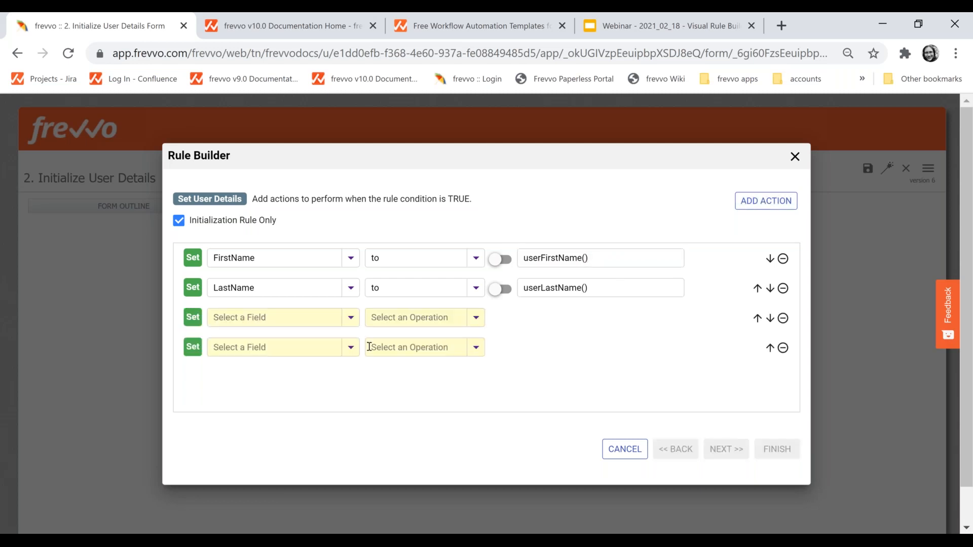
{"action": "left_click", "coordinate": [301, 323]}
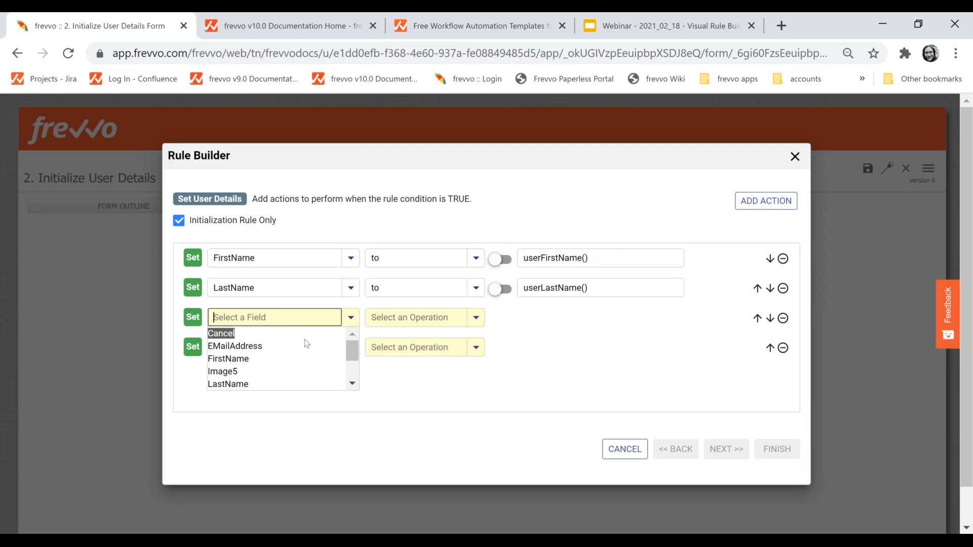
{"action": "left_click", "coordinate": [306, 337]}
{"action": "left_click", "coordinate": [299, 320]}
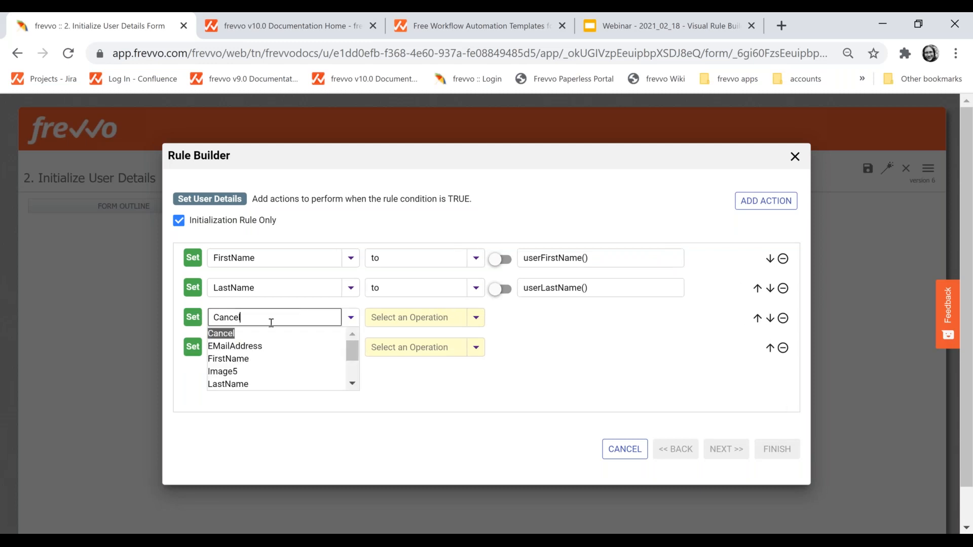
{"action": "left_click", "coordinate": [235, 347]}
- Complete the EMailAddress action of the Set User Details rule with the operation "to" and the expression userEmail()
{"action": "left_click", "coordinate": [432, 319]}
{"action": "scroll", "coordinate": [438, 364], "scroll_direction": "down", "scroll_amount": 2}
{"action": "left_click", "coordinate": [434, 367]}
{"action": "left_click", "coordinate": [541, 323]}
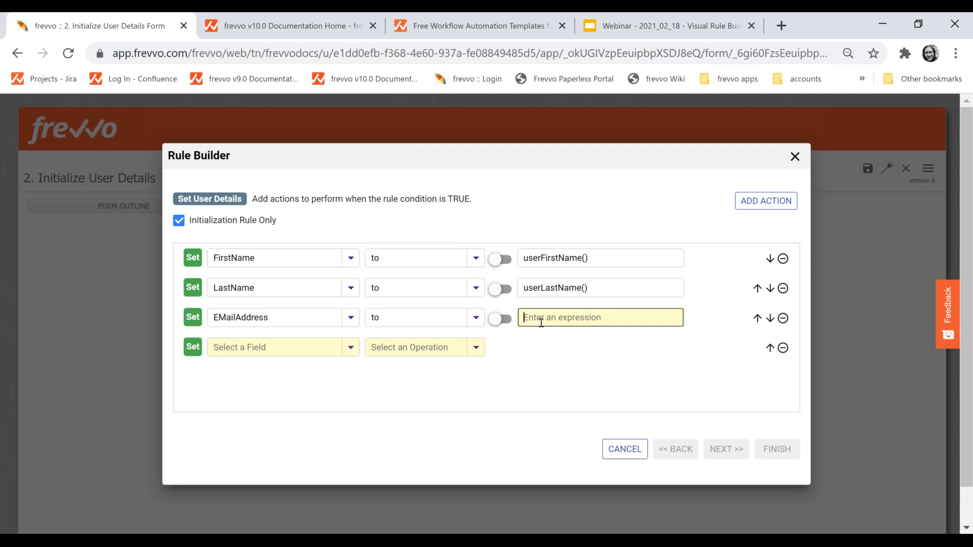
{"action": "type", "text": "userem"}
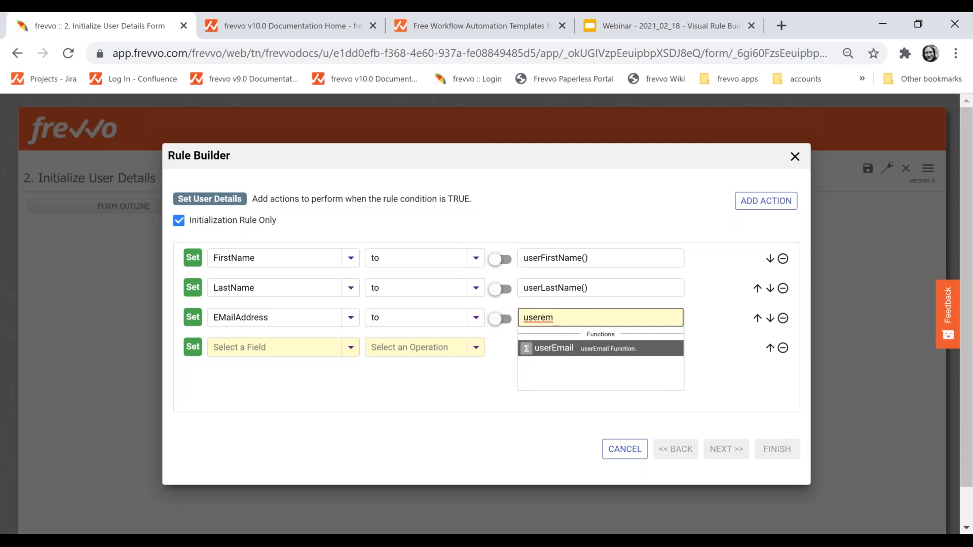
{"action": "left_click", "coordinate": [559, 354]}
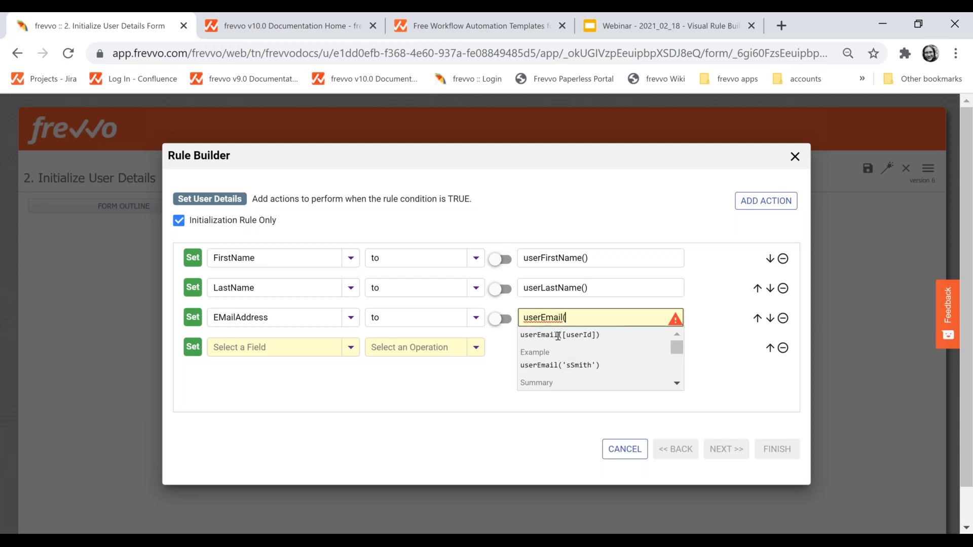
{"action": "type", "text": ")"}
{"action": "left_click", "coordinate": [634, 369]}
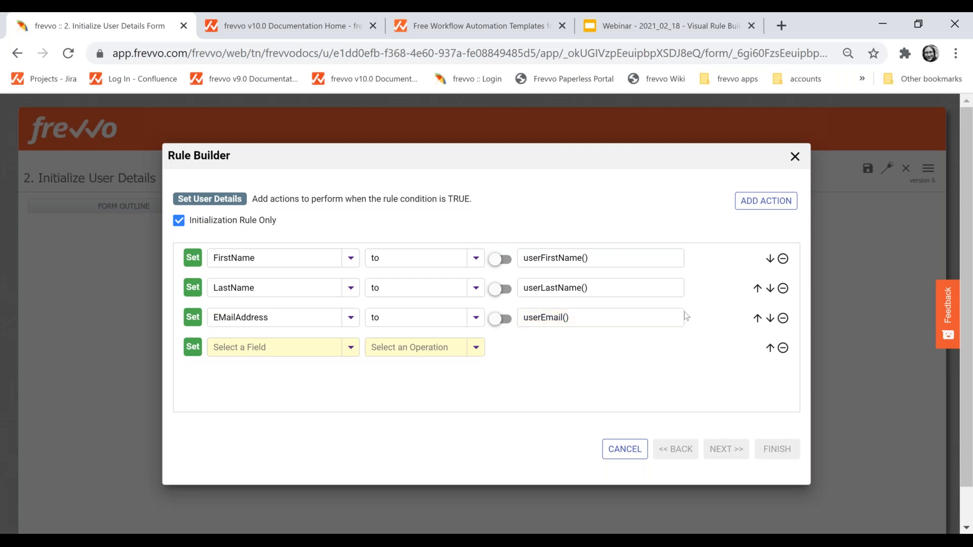
- Choose Manager as the field of the rule's last action and "to" as its operation
{"action": "left_click", "coordinate": [226, 349]}
{"action": "type", "text": "mana"}
{"action": "key", "text": "Down"}
{"action": "key", "text": "Return"}
{"action": "left_click", "coordinate": [366, 344]}
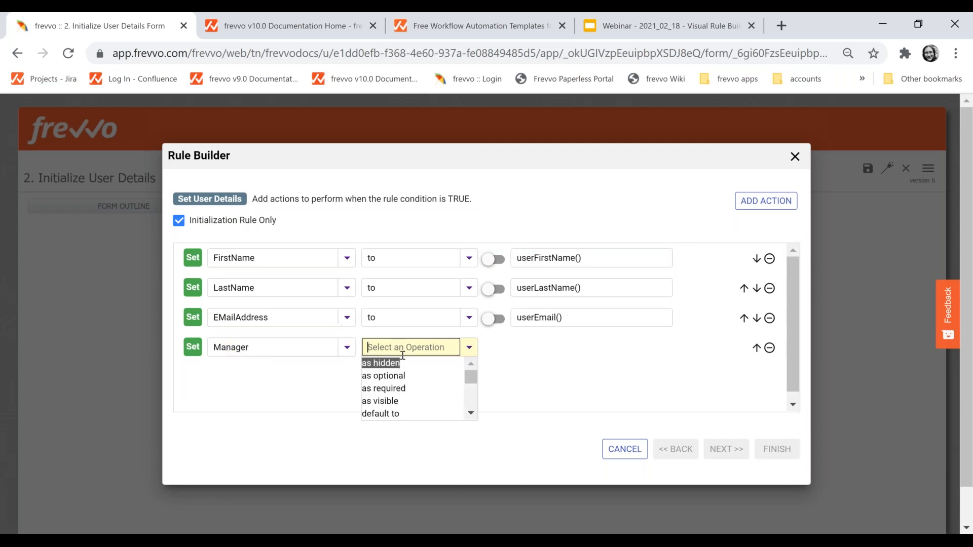
{"action": "scroll", "coordinate": [395, 389], "scroll_direction": "down", "scroll_amount": 3}
{"action": "left_click", "coordinate": [365, 397]}
- Set the Manager action's expression to userManagerID() and finish the Set User Details rule without any FALSE actions
{"action": "left_click", "coordinate": [531, 349]}
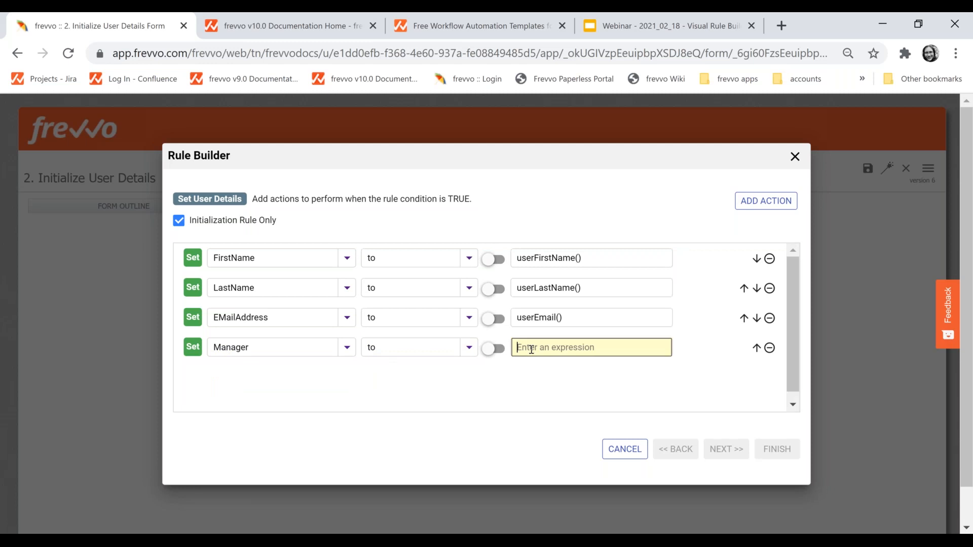
{"action": "type", "text": "userm"}
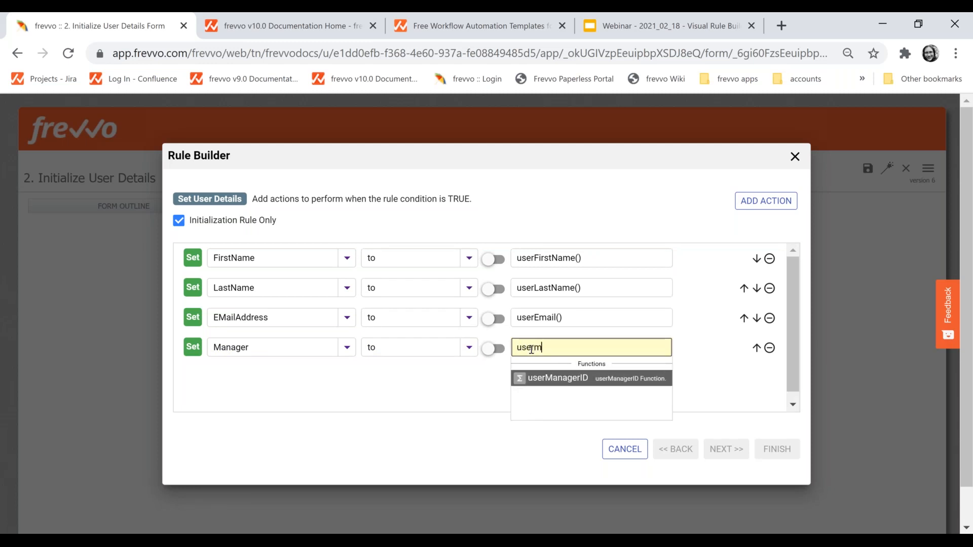
{"action": "left_click", "coordinate": [567, 378]}
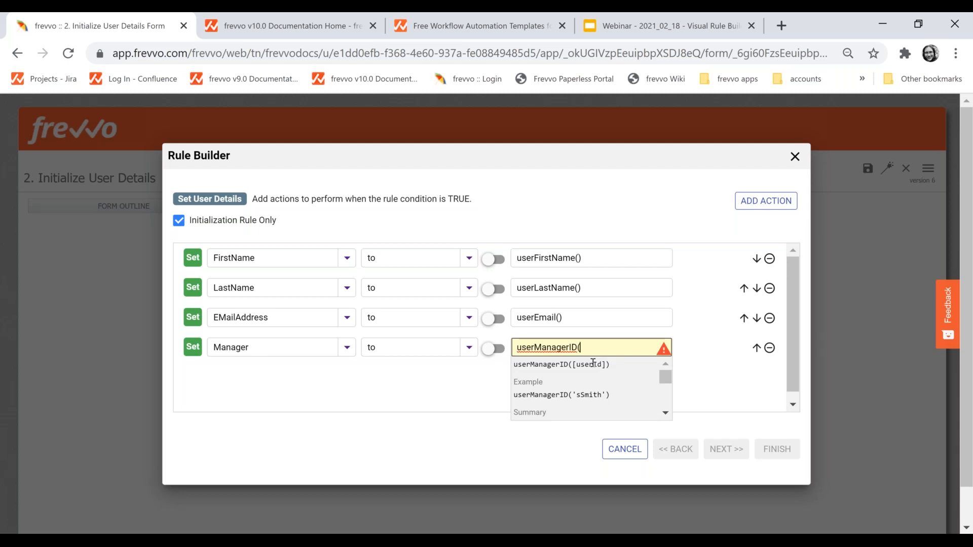
{"action": "type", "text": ")"}
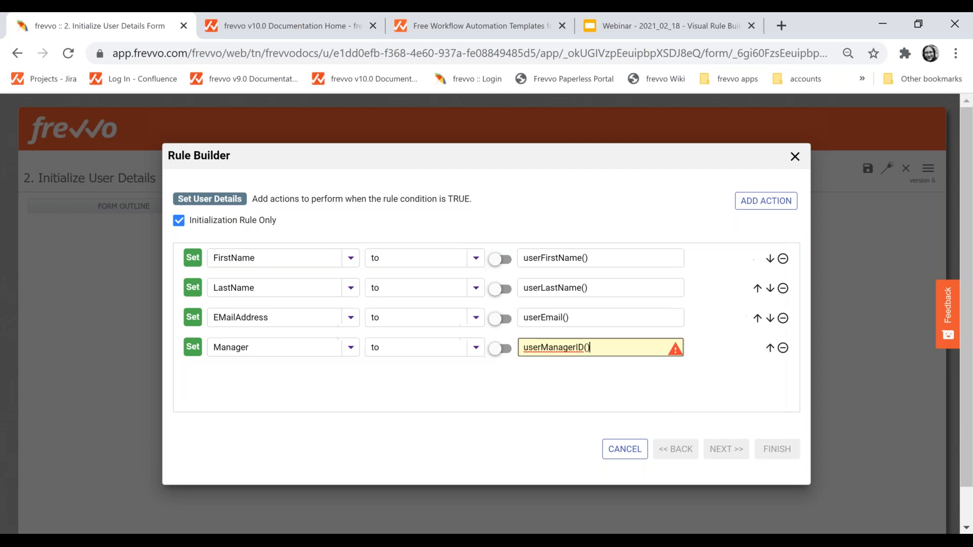
{"action": "left_click", "coordinate": [607, 386]}
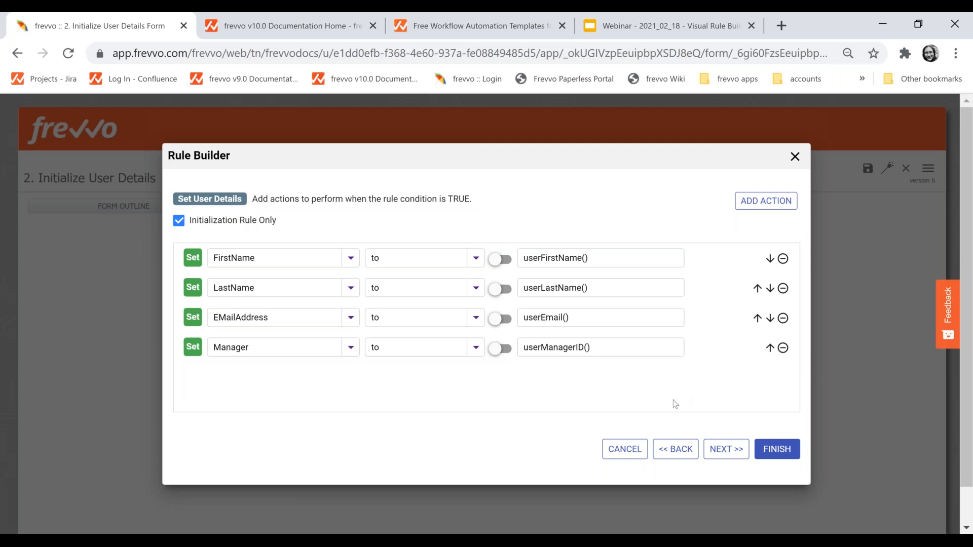
{"action": "left_click", "coordinate": [733, 450]}
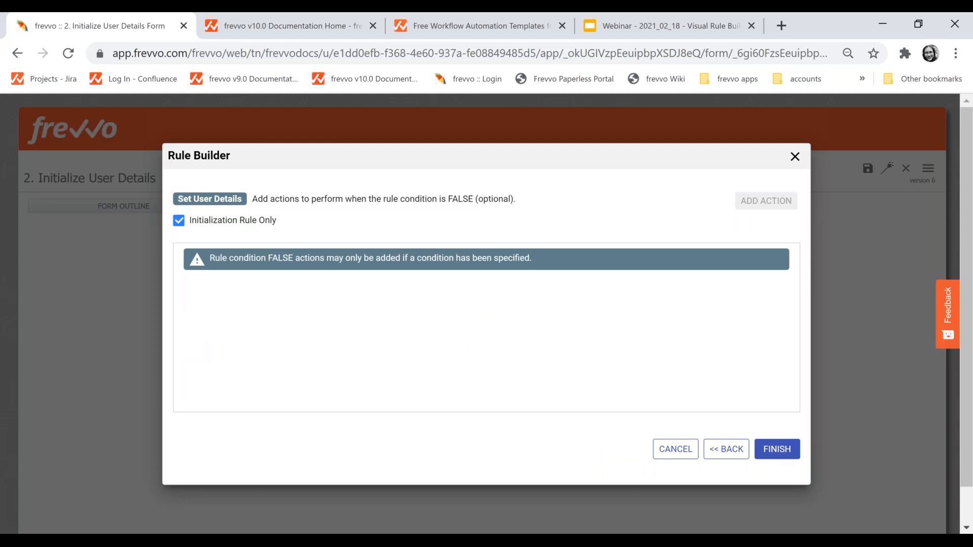
{"action": "left_click", "coordinate": [777, 451]}
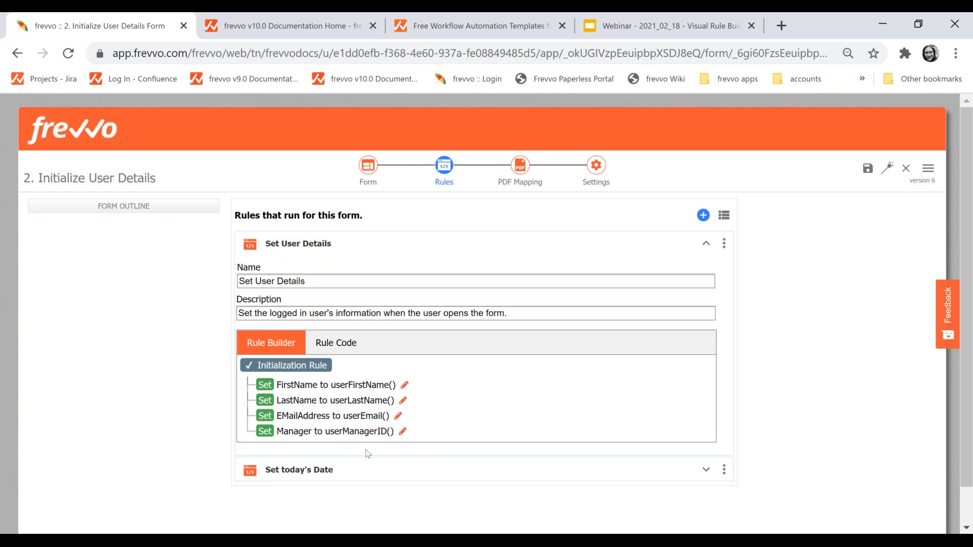
- Examine the code generated for the Set User Details rule and its code-editing option, and return to the rule's builder view
{"action": "left_click", "coordinate": [341, 350]}
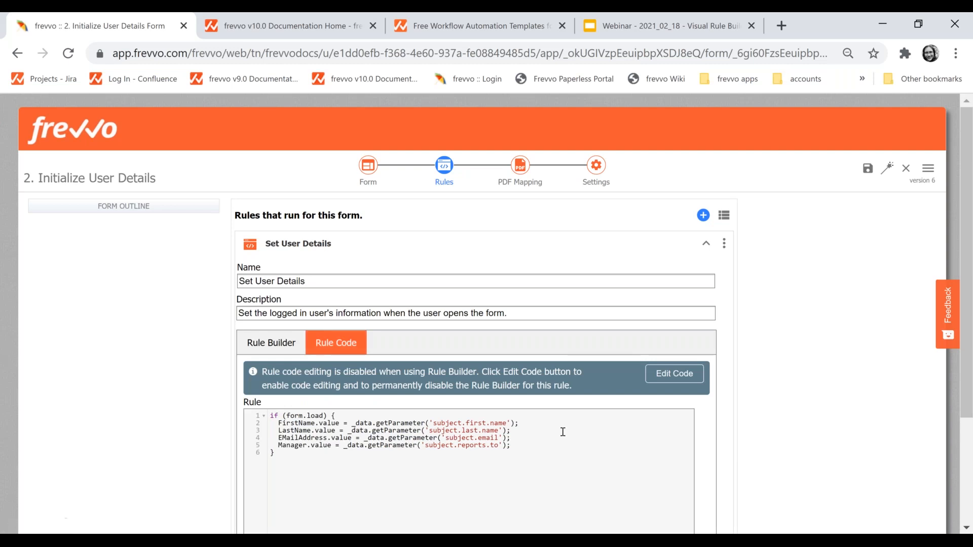
{"action": "scroll", "coordinate": [561, 430], "scroll_direction": "down", "scroll_amount": 2}
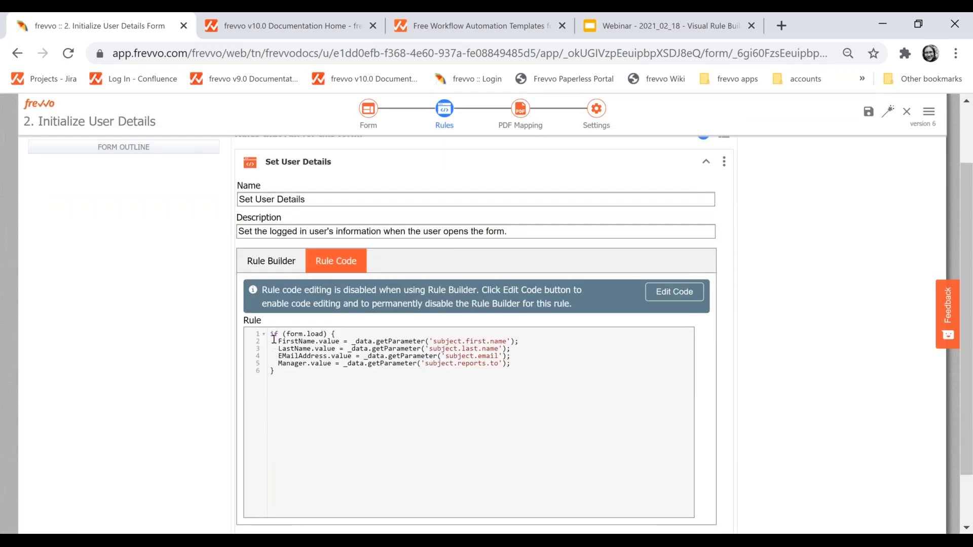
{"action": "left_click_drag", "start_coordinate": [276, 340], "coordinate": [330, 387]}
{"action": "left_click", "coordinate": [331, 388]}
{"action": "left_click_drag", "start_coordinate": [272, 336], "coordinate": [298, 389]}
{"action": "left_click", "coordinate": [297, 387]}
{"action": "left_click", "coordinate": [271, 261]}
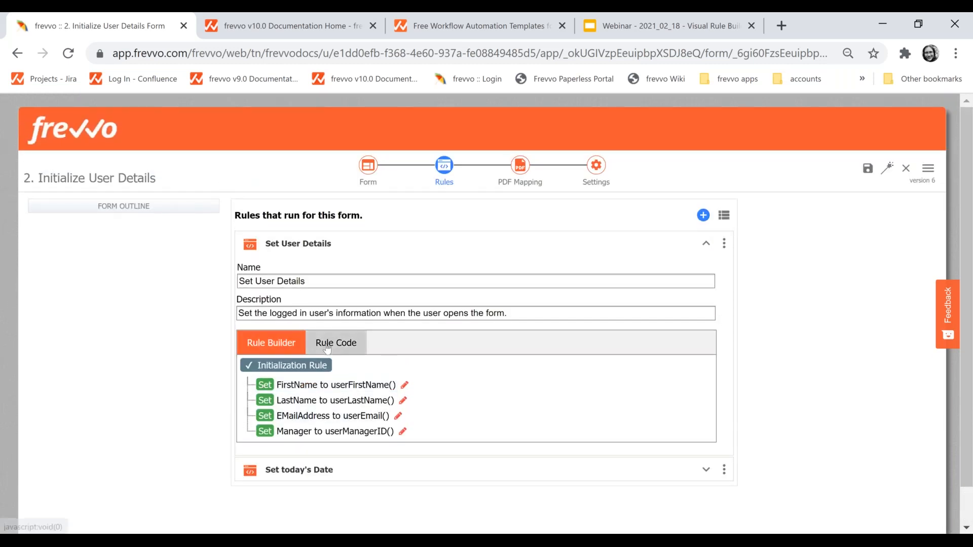
{"action": "left_click", "coordinate": [327, 349]}
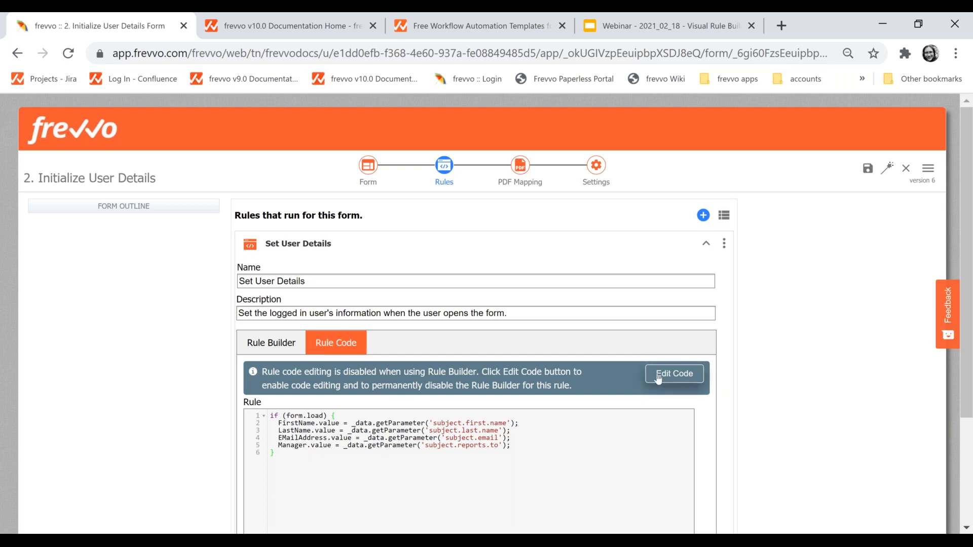
{"action": "left_click", "coordinate": [274, 350]}
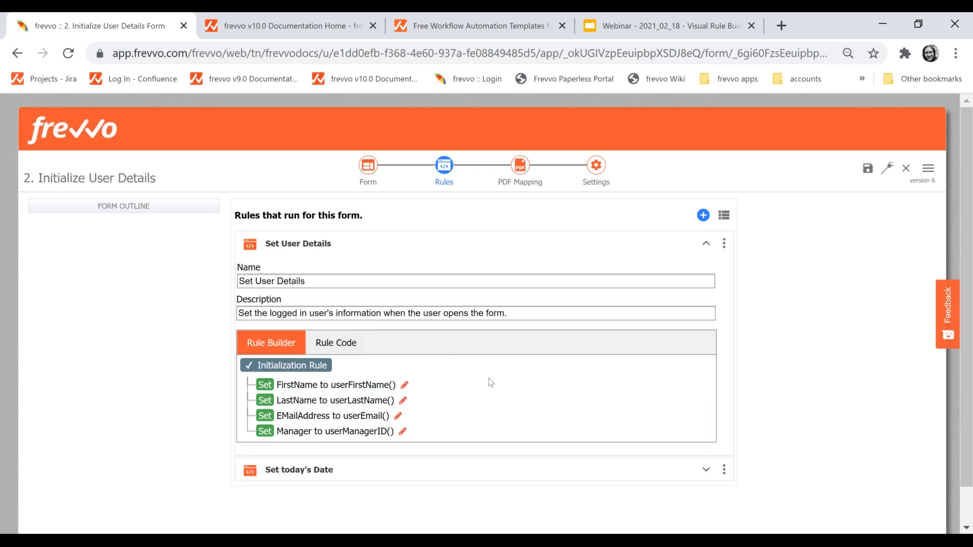
- Save and test the form, check its prefilled user fields and the Debug Console entries, and close the test window
{"action": "left_click", "coordinate": [888, 170]}
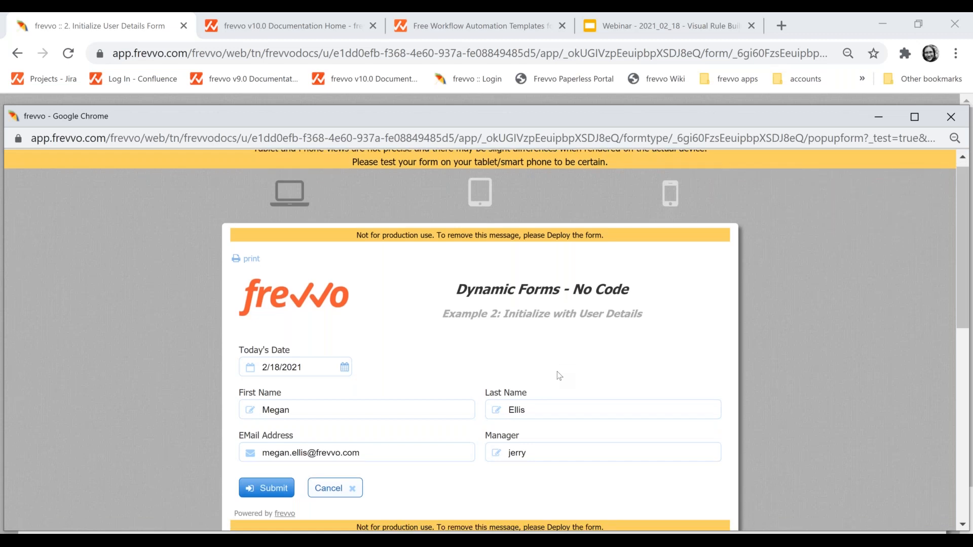
{"action": "scroll", "coordinate": [557, 372], "scroll_direction": "down", "scroll_amount": 3}
{"action": "scroll", "coordinate": [483, 339], "scroll_direction": "up", "scroll_amount": 2}
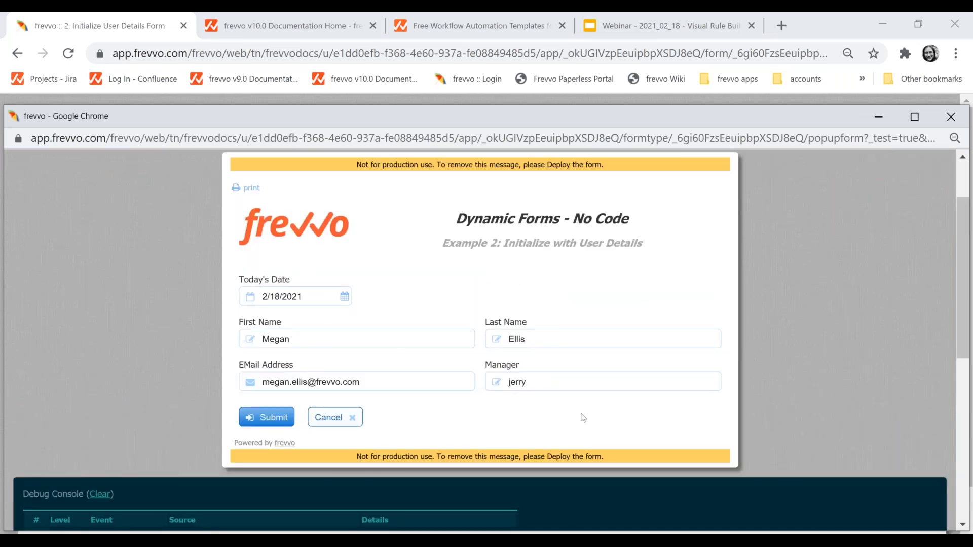
{"action": "scroll", "coordinate": [581, 415], "scroll_direction": "down", "scroll_amount": 5}
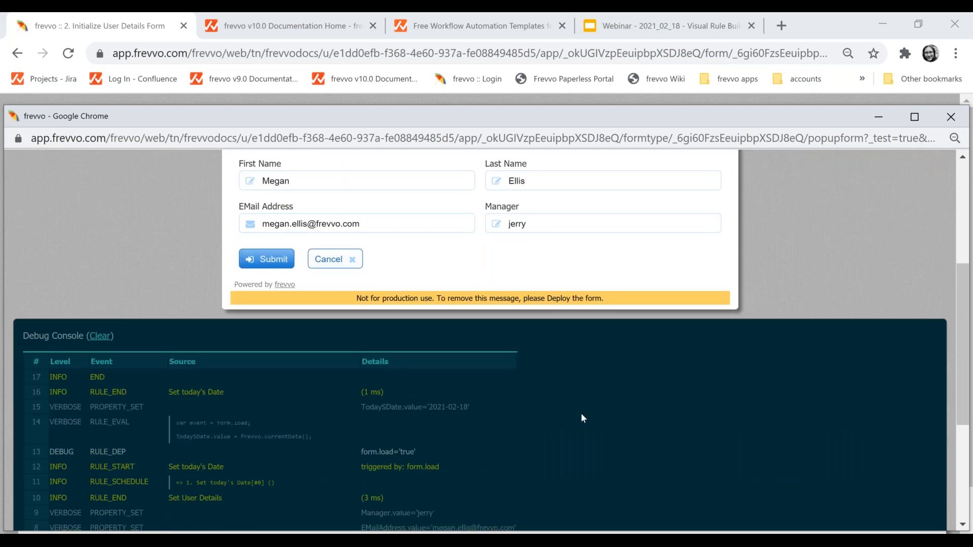
{"action": "scroll", "coordinate": [581, 414], "scroll_direction": "down", "scroll_amount": 3}
{"action": "scroll", "coordinate": [581, 413], "scroll_direction": "up", "scroll_amount": 8}
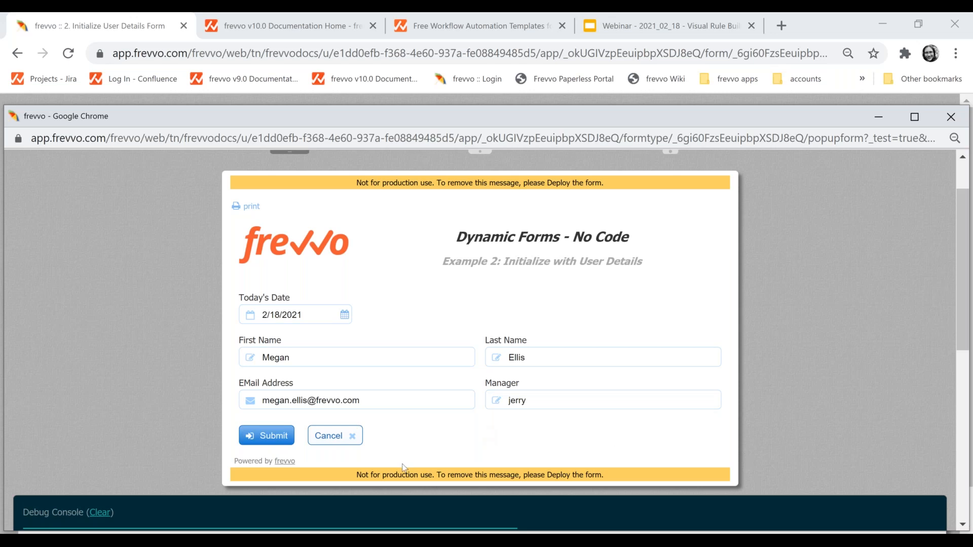
{"action": "left_click", "coordinate": [937, 129]}
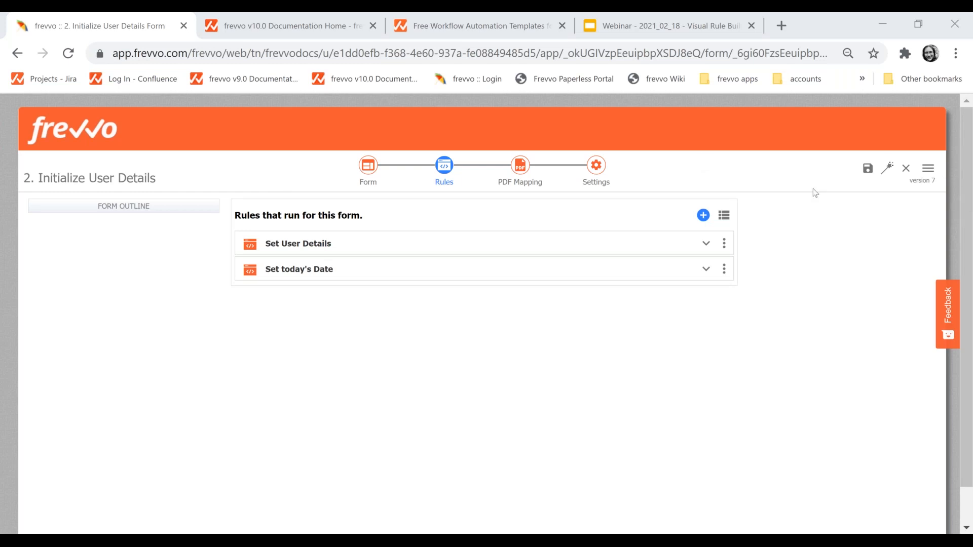
{"action": "left_click", "coordinate": [343, 275]}
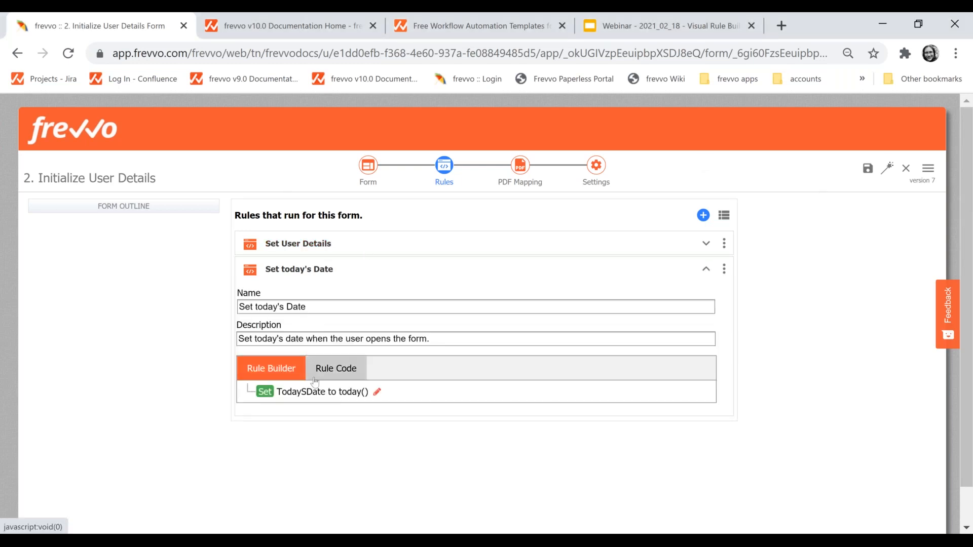
{"action": "left_click", "coordinate": [377, 393]}
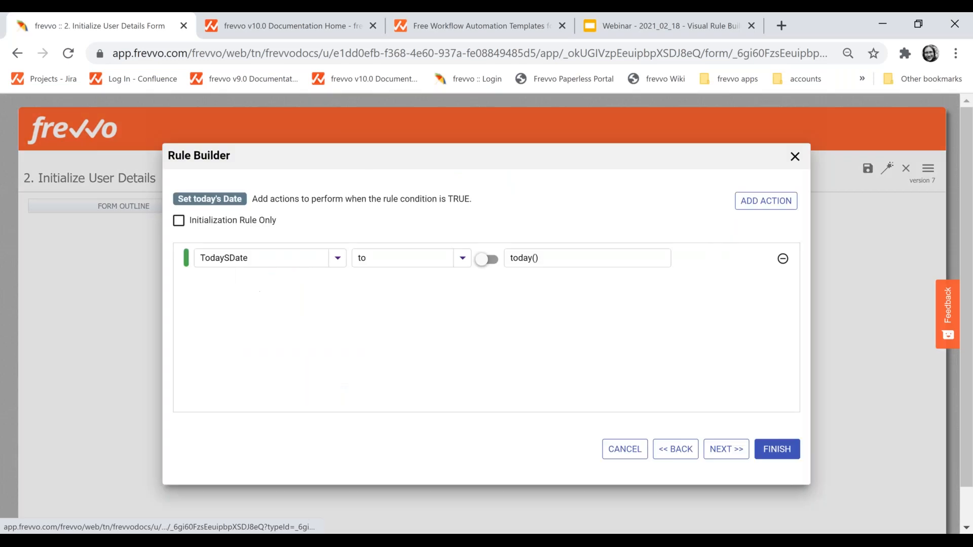
{"action": "left_click", "coordinate": [179, 221]}
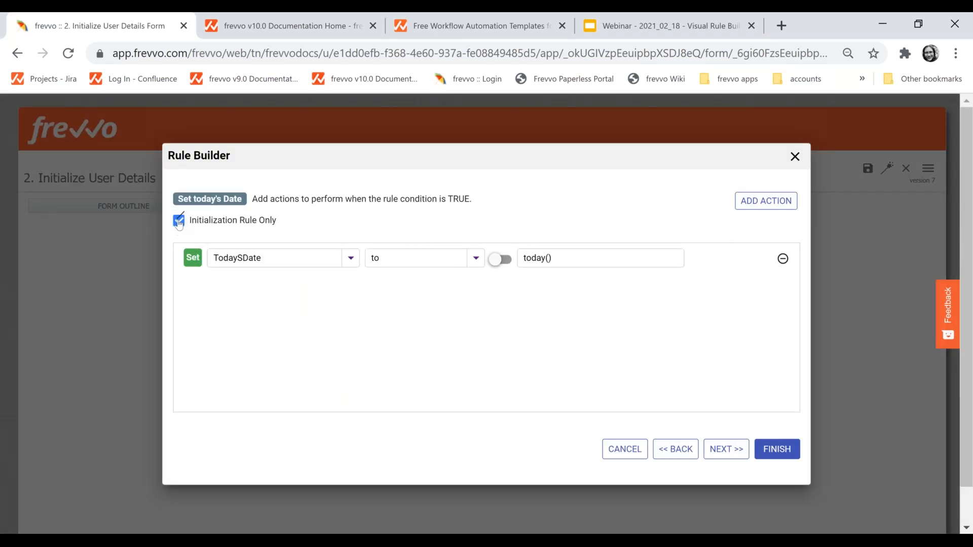
{"action": "left_click", "coordinate": [794, 157]}
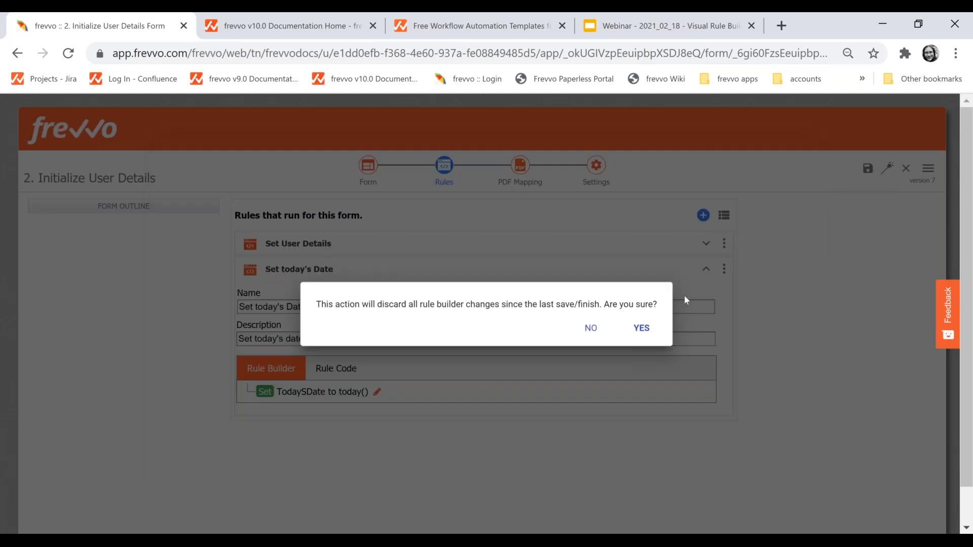
{"action": "left_click", "coordinate": [641, 329]}
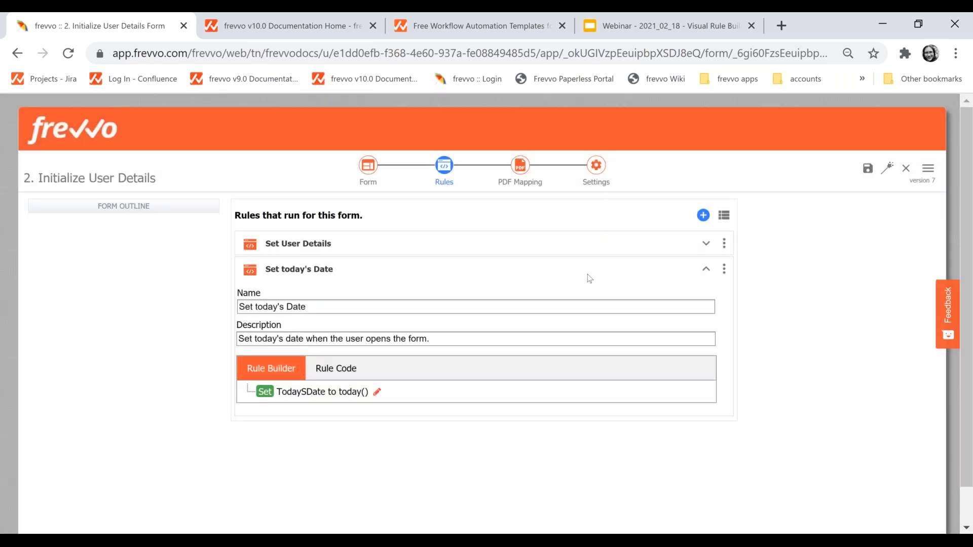
- Save and close the form, and open the "3. Concatenate String" form with its control palette collapsed
{"action": "left_click", "coordinate": [928, 169]}
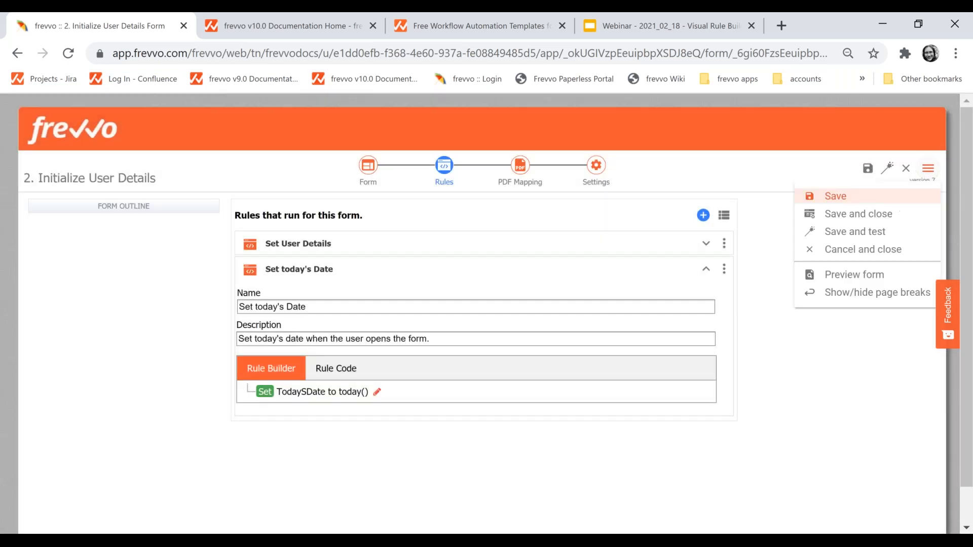
{"action": "left_click", "coordinate": [877, 215]}
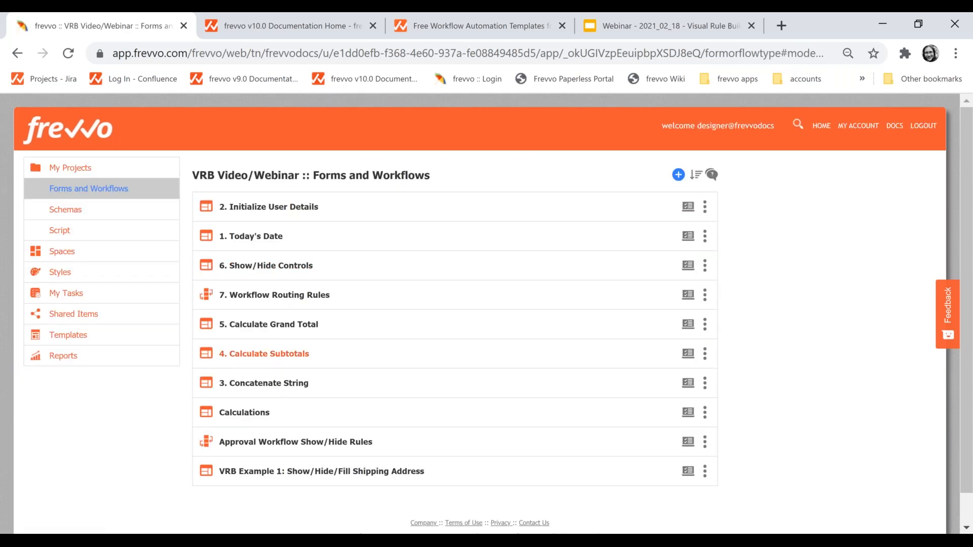
{"action": "left_click", "coordinate": [261, 385]}
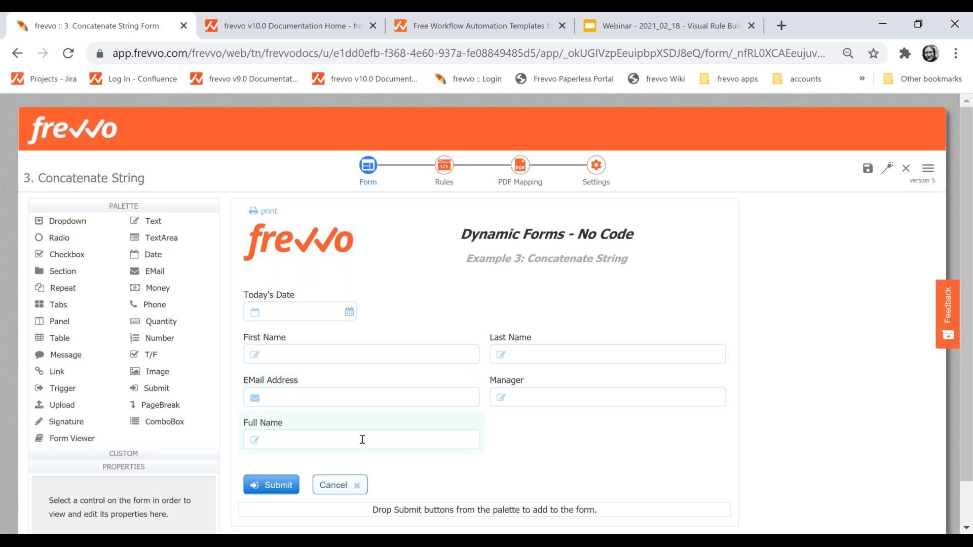
{"action": "left_click", "coordinate": [130, 207]}
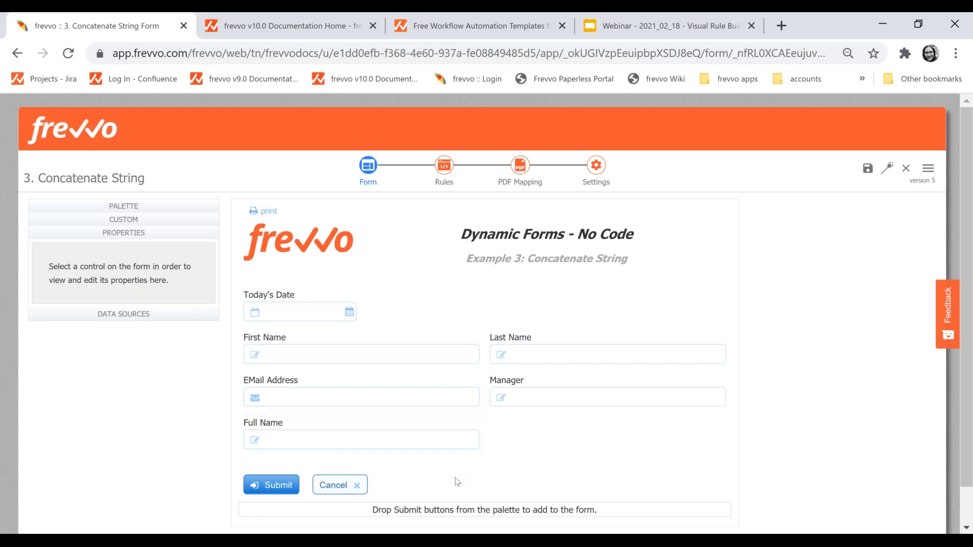
- Add a new rule to the form named "Set Full Name" with the description "Concatenate First and Last names"
{"action": "left_click", "coordinate": [446, 171]}
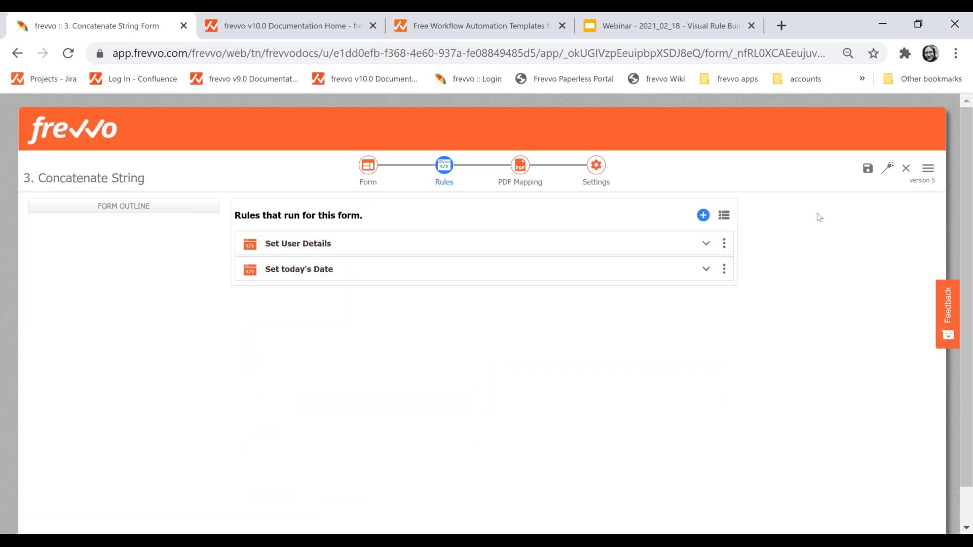
{"action": "left_click", "coordinate": [704, 214]}
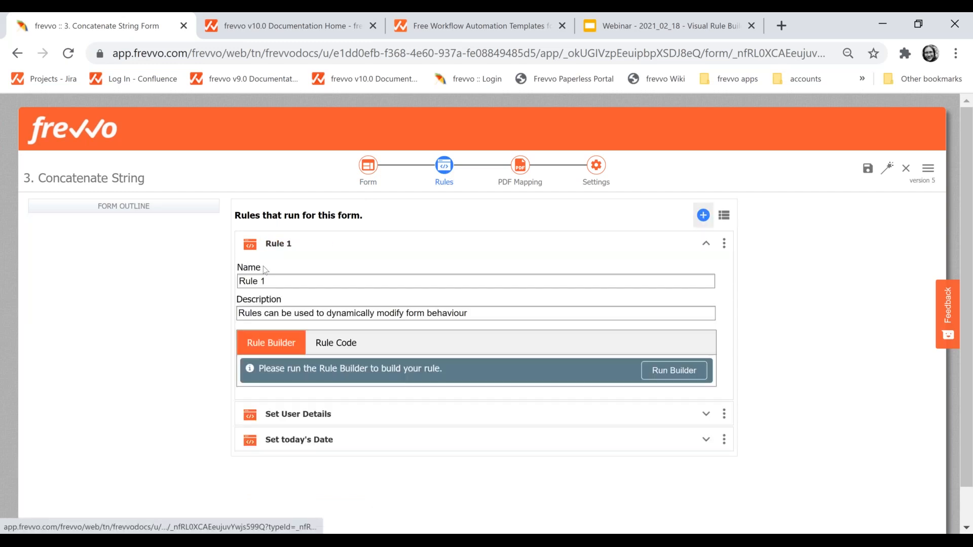
{"action": "left_click", "coordinate": [269, 281]}
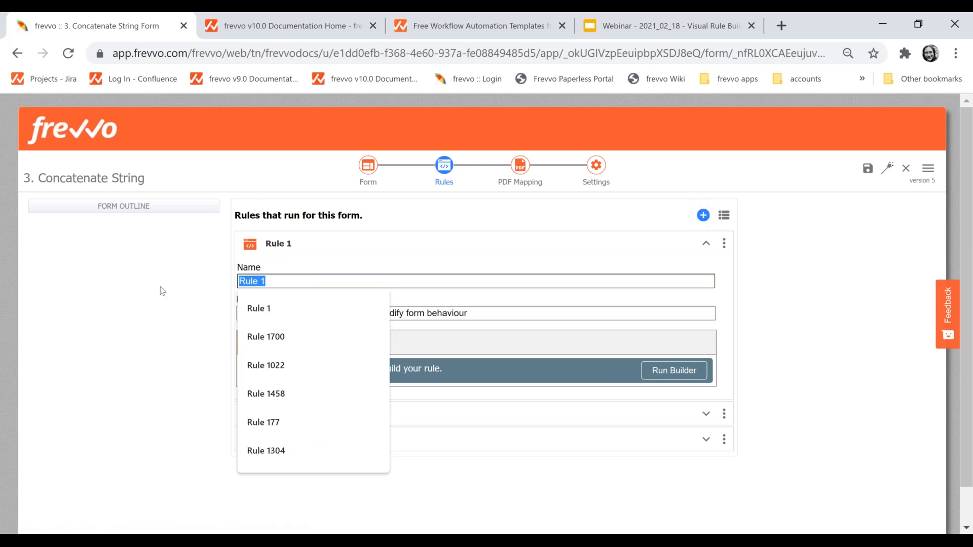
{"action": "type", "text": "Set Ful"}
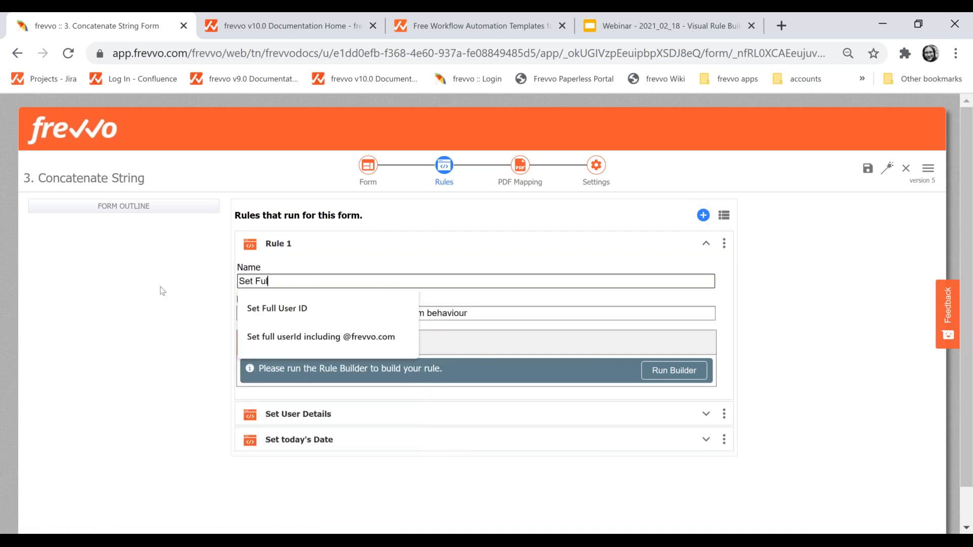
{"action": "type", "text": "l Name"}
{"action": "key", "text": "Tab"}
{"action": "type", "text": "Conca"}
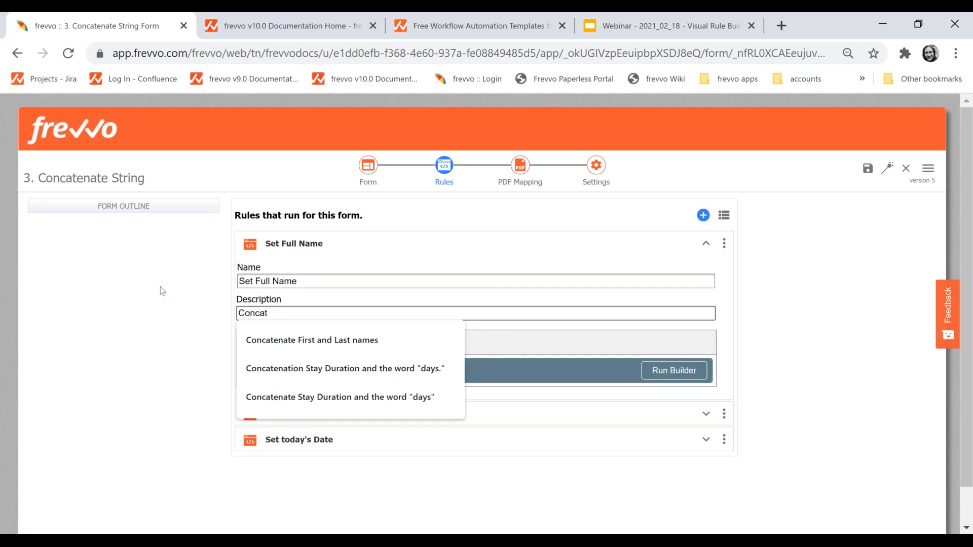
{"action": "left_click", "coordinate": [382, 334]}
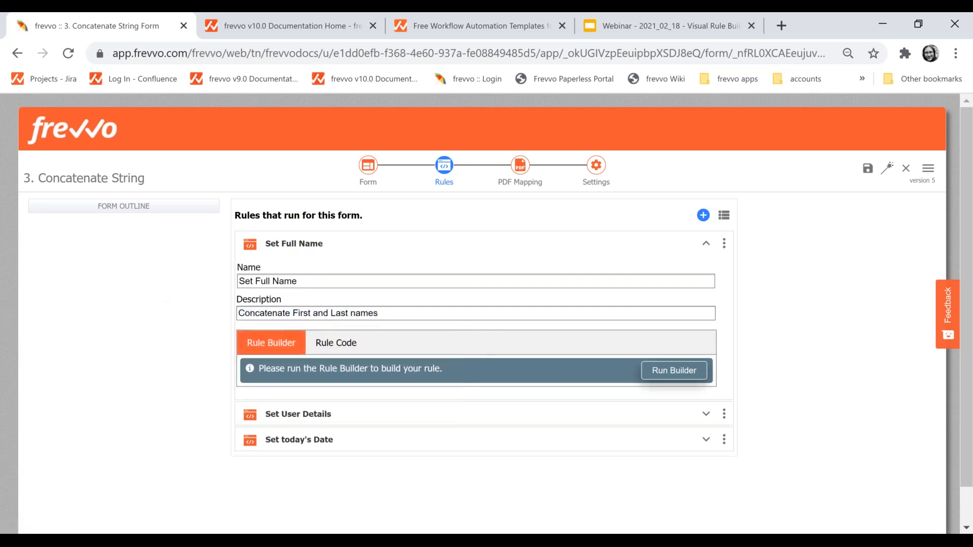
- Build the Set Full Name rule without conditions and give it a TRUE action that sets FullName "to" an expression
{"action": "left_click", "coordinate": [674, 370]}
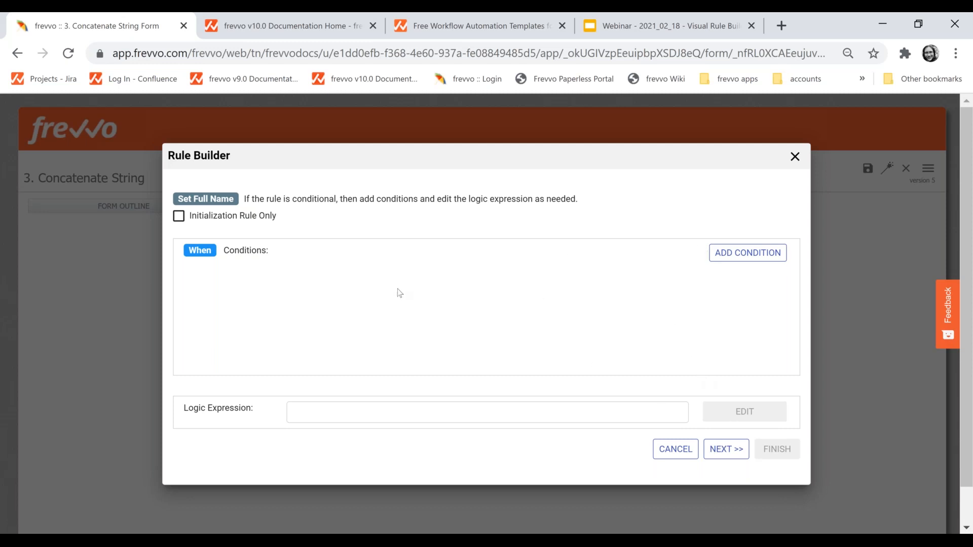
{"action": "left_click", "coordinate": [724, 455]}
{"action": "left_click", "coordinate": [243, 256]}
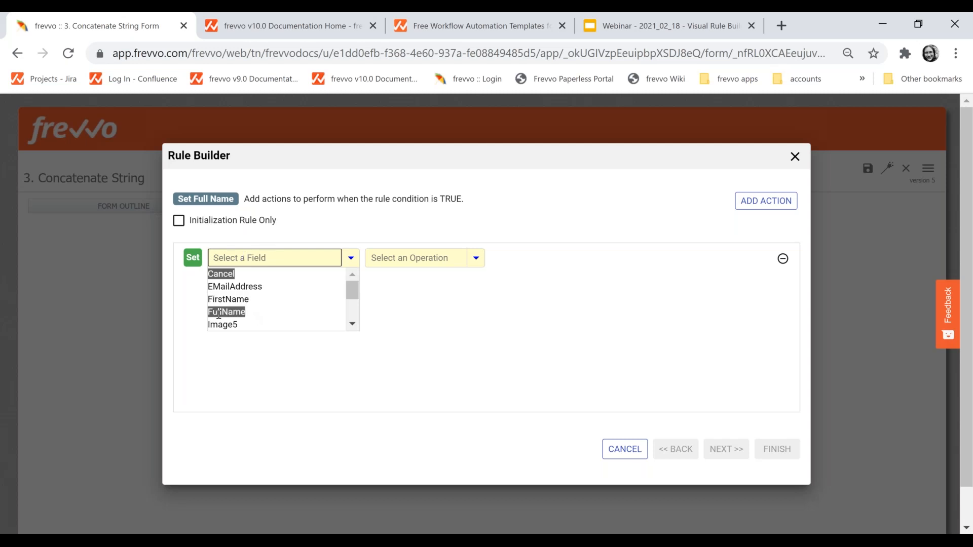
{"action": "left_click", "coordinate": [248, 312]}
{"action": "left_click", "coordinate": [474, 258]}
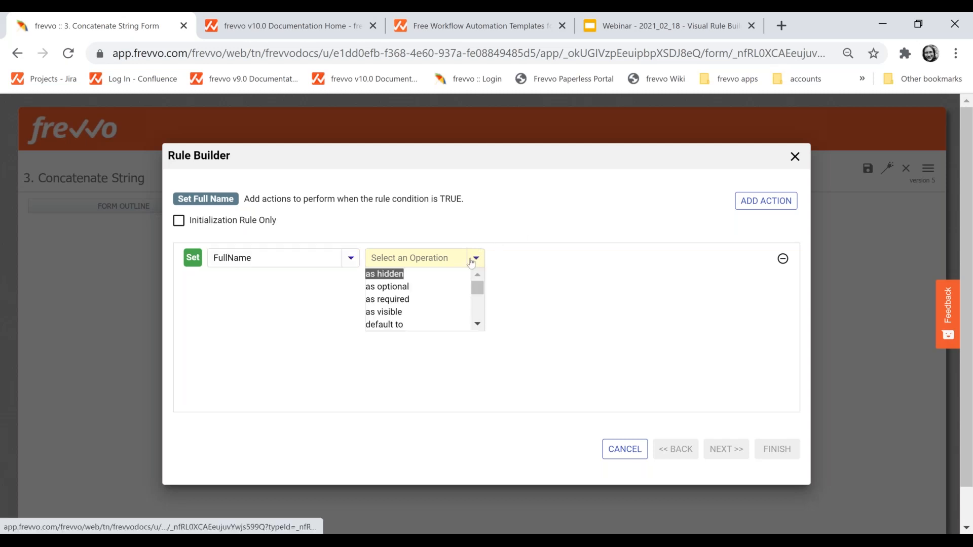
{"action": "scroll", "coordinate": [428, 314], "scroll_direction": "down", "scroll_amount": 3}
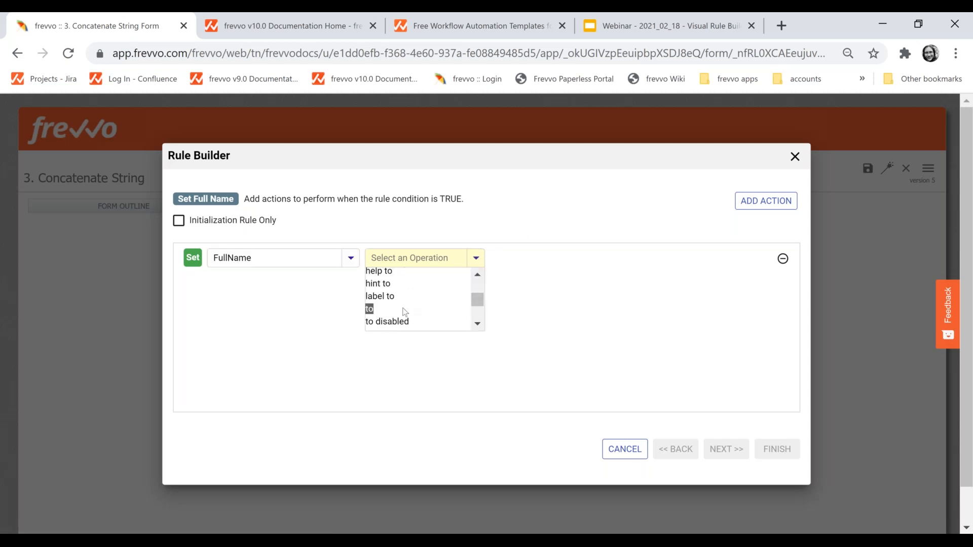
{"action": "left_click", "coordinate": [402, 309]}
{"action": "left_click", "coordinate": [551, 258]}
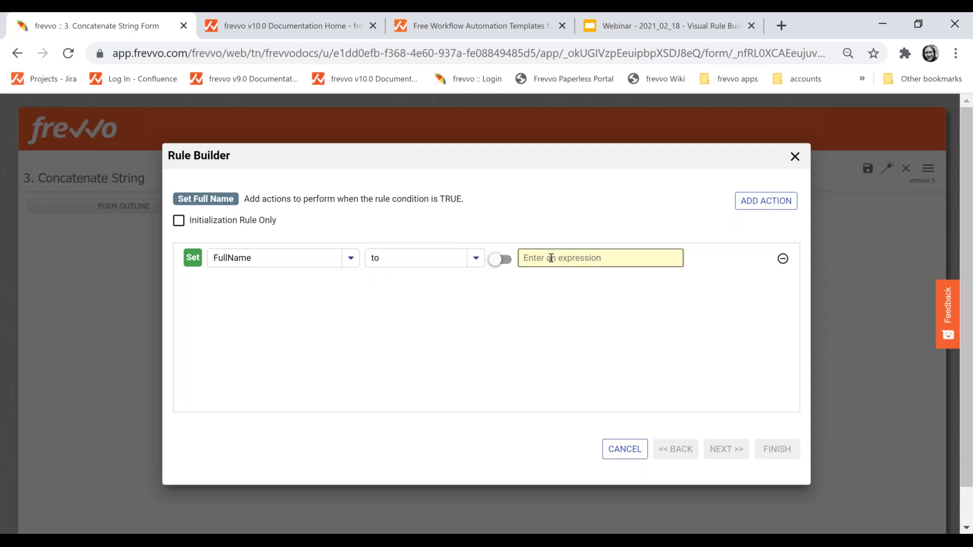
{"action": "type", "text": "first"}
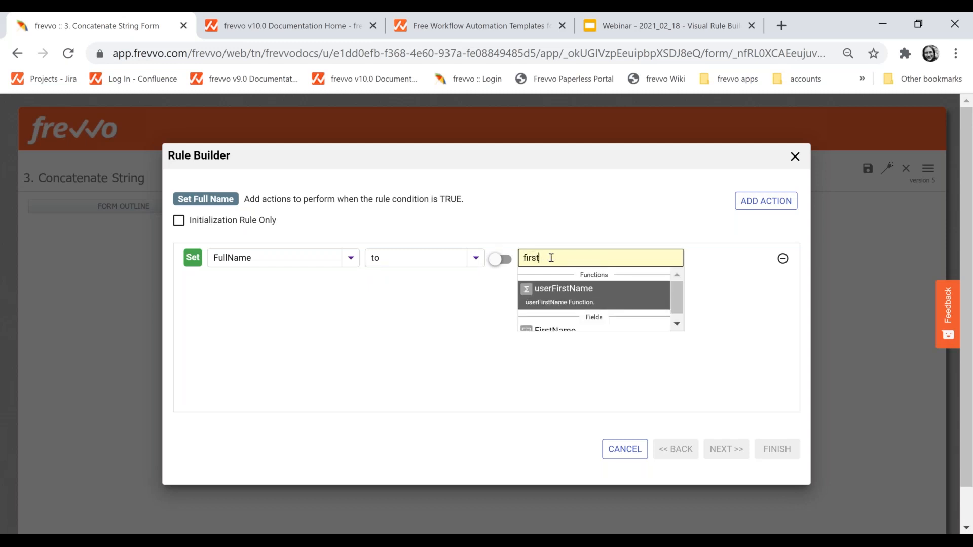
{"action": "left_click", "coordinate": [676, 324]}
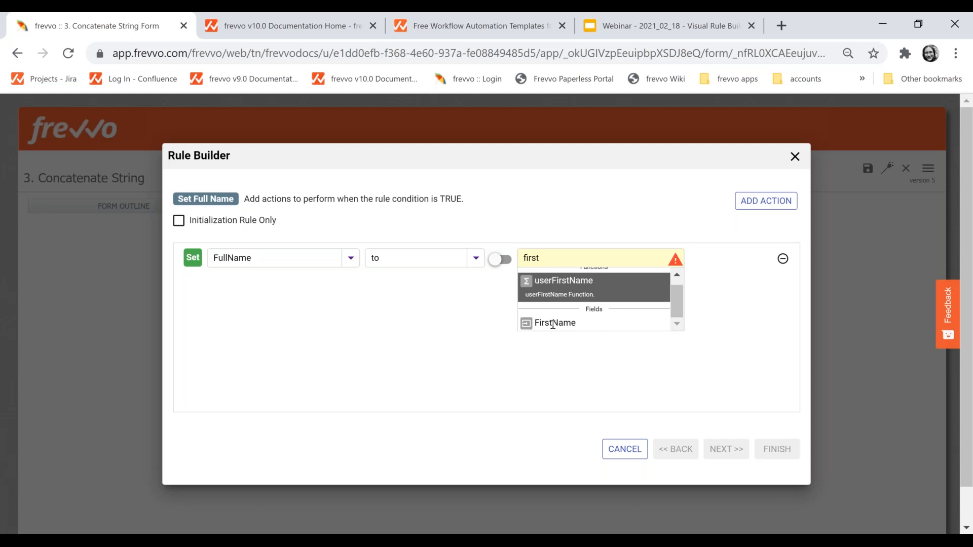
{"action": "left_click", "coordinate": [553, 323]}
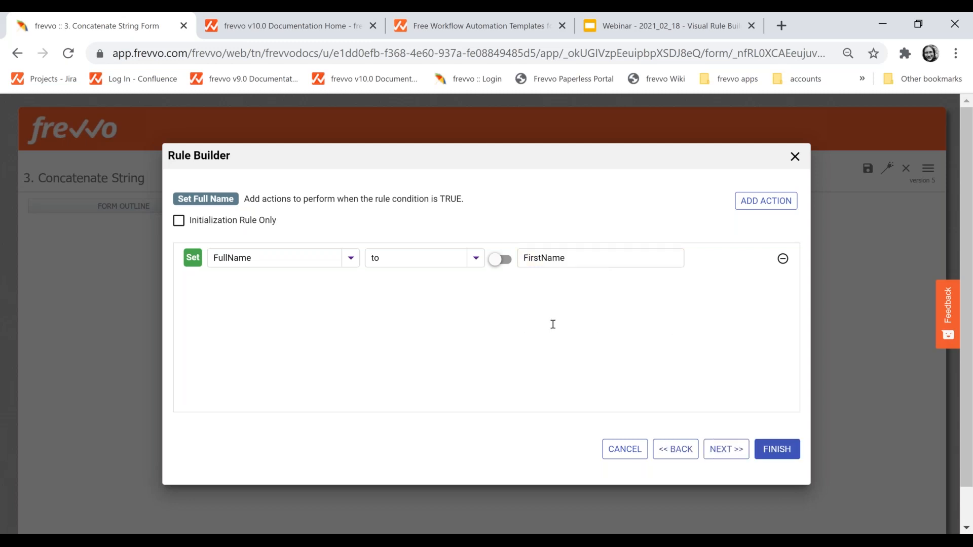
{"action": "double_click", "coordinate": [619, 260]}
{"action": "key", "text": "BackSpace"}
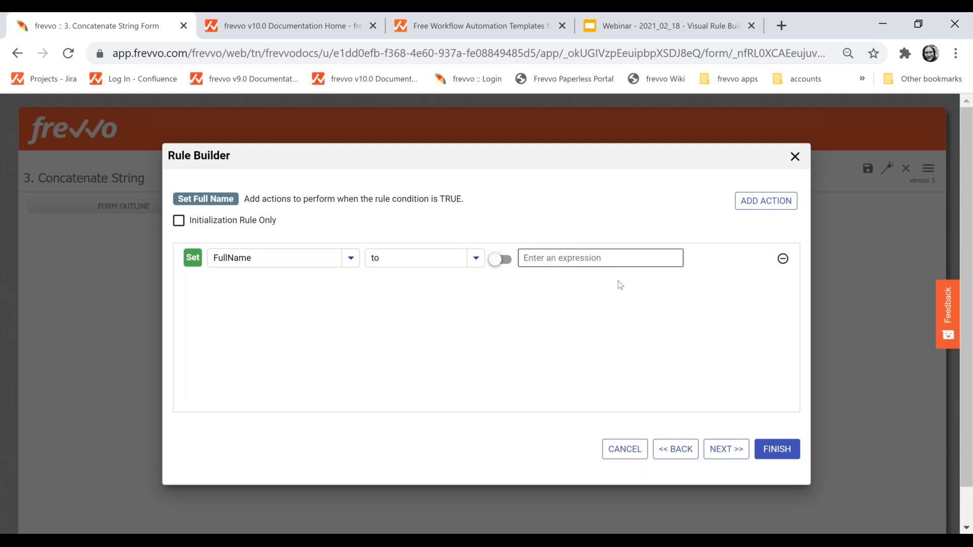
- Begin the FullName action's expression with the concat function, using the FirstName field as its first argument
{"action": "type", "text": "conc"}
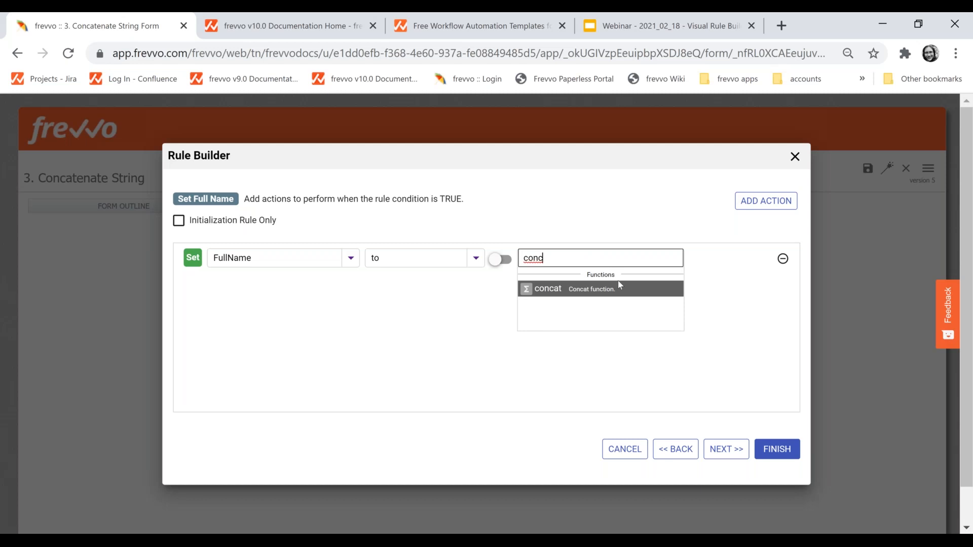
{"action": "left_click", "coordinate": [619, 285]}
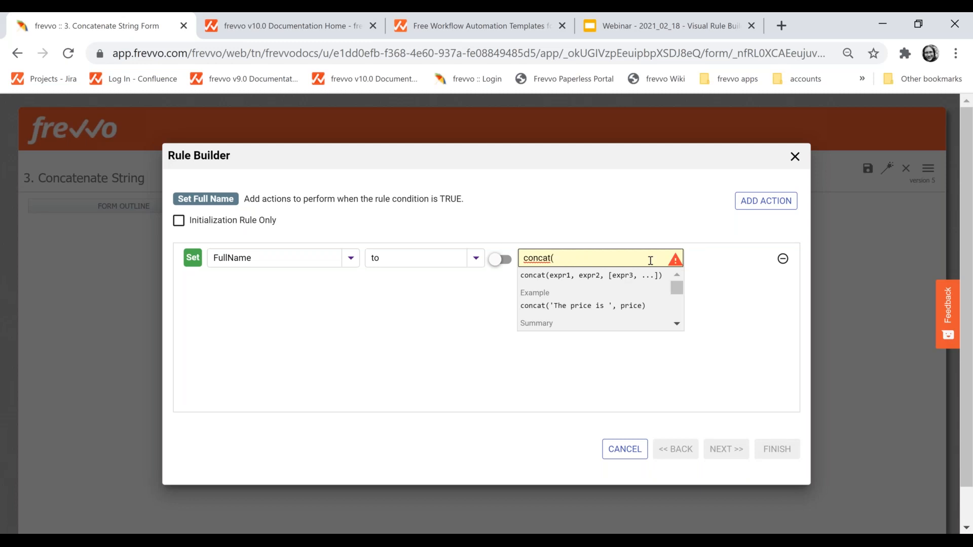
{"action": "type", "text": "first"}
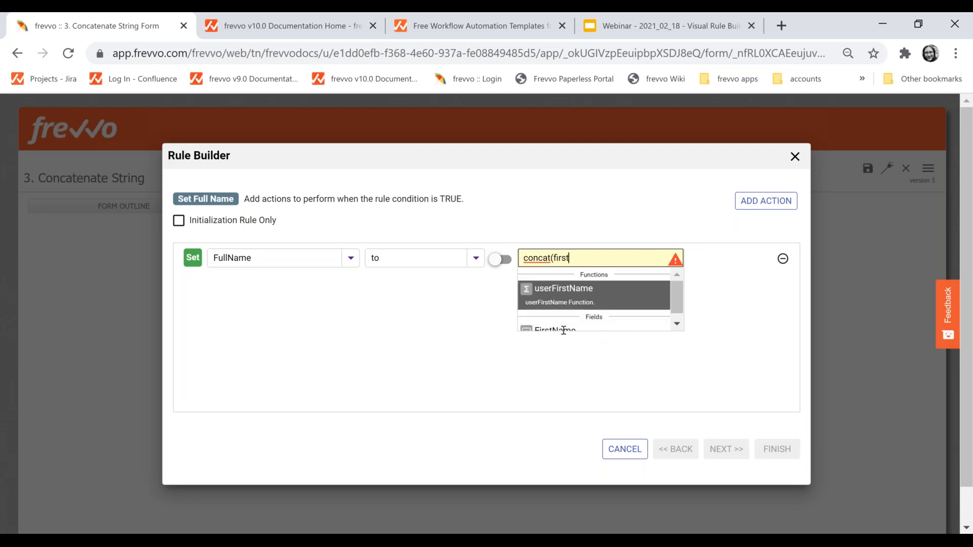
{"action": "left_click", "coordinate": [680, 325]}
{"action": "left_click", "coordinate": [554, 323]}
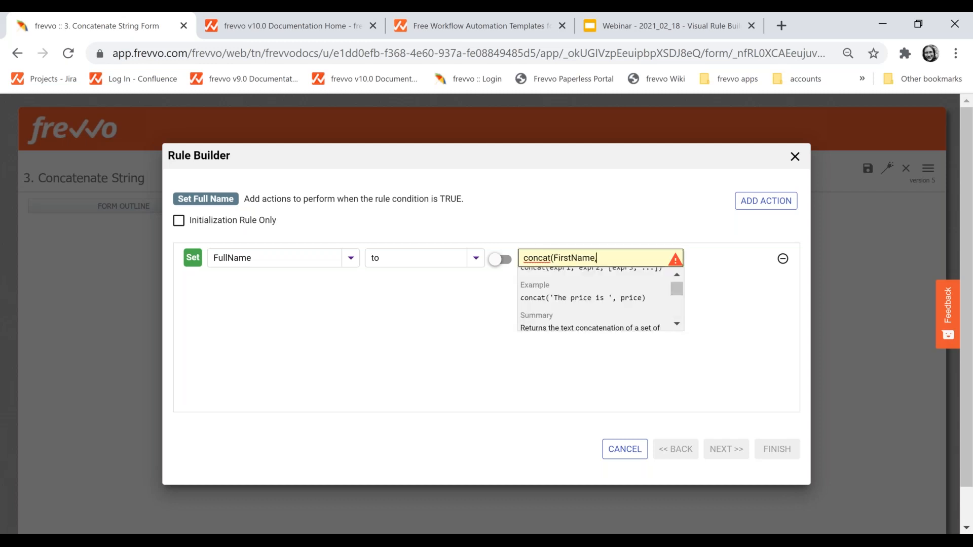
- Complete the concat expression with a " " separator and the LastName field, giving concat(FirstName, " ",LastName)
{"action": "type", "text": ", '"}
{"action": "type", "text": ","}
{"action": "type", "text": "las"}
{"action": "key", "text": "BackSpace"}
{"action": "key", "text": "BackSpace"}
{"action": "key", "text": "BackSpace"}
{"action": "type", "text": "las"}
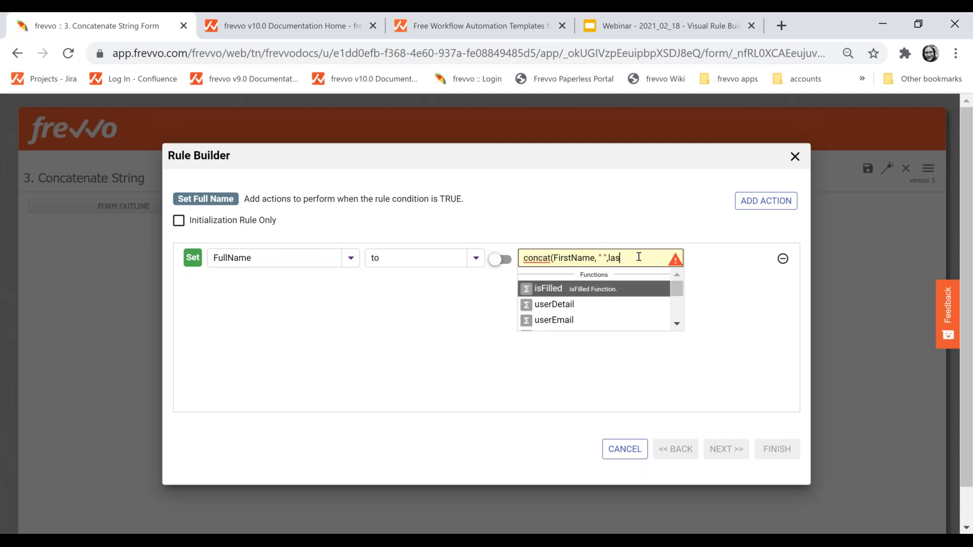
{"action": "left_click", "coordinate": [676, 324]}
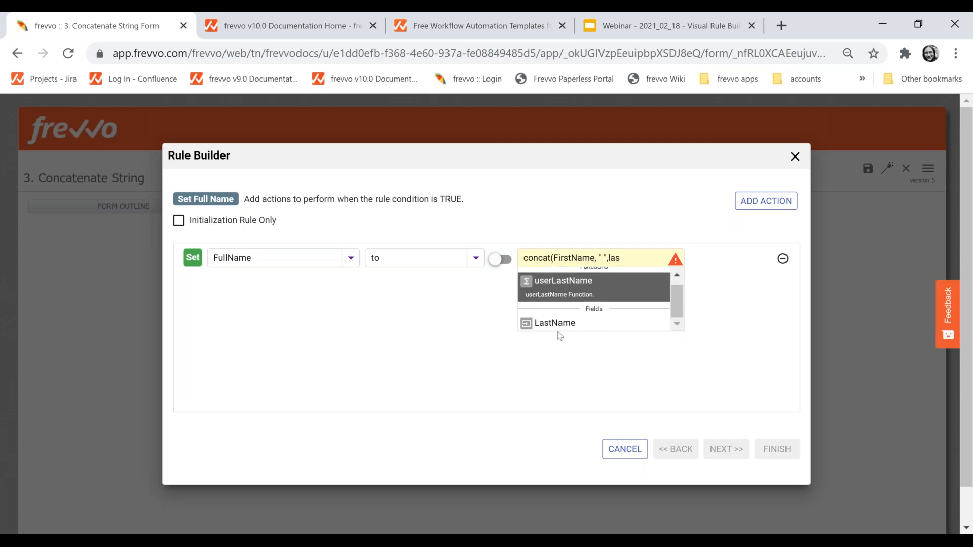
{"action": "left_click", "coordinate": [549, 324]}
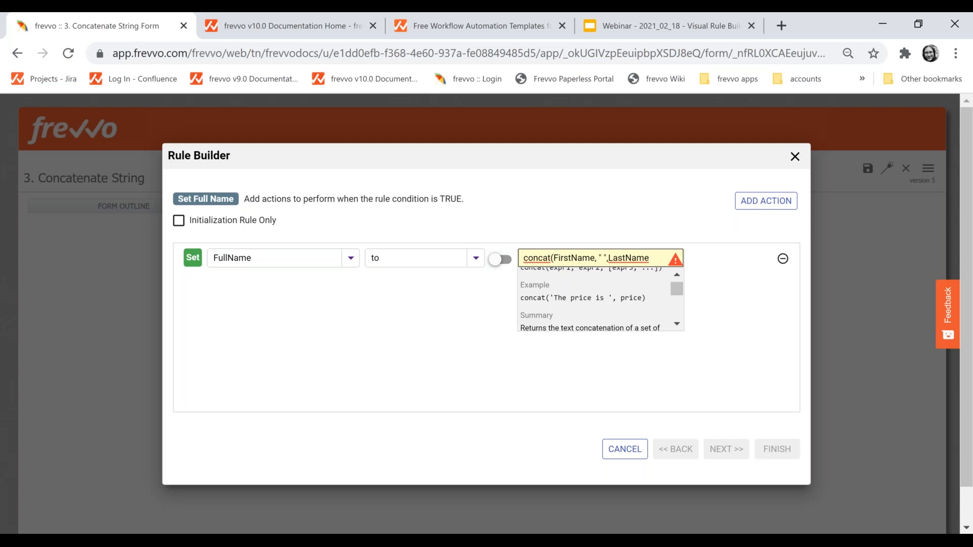
{"action": "type", "text": ")"}
- Confirm the expression and finish the Set Full Name rule without adding any FALSE actions
{"action": "left_click", "coordinate": [718, 341]}
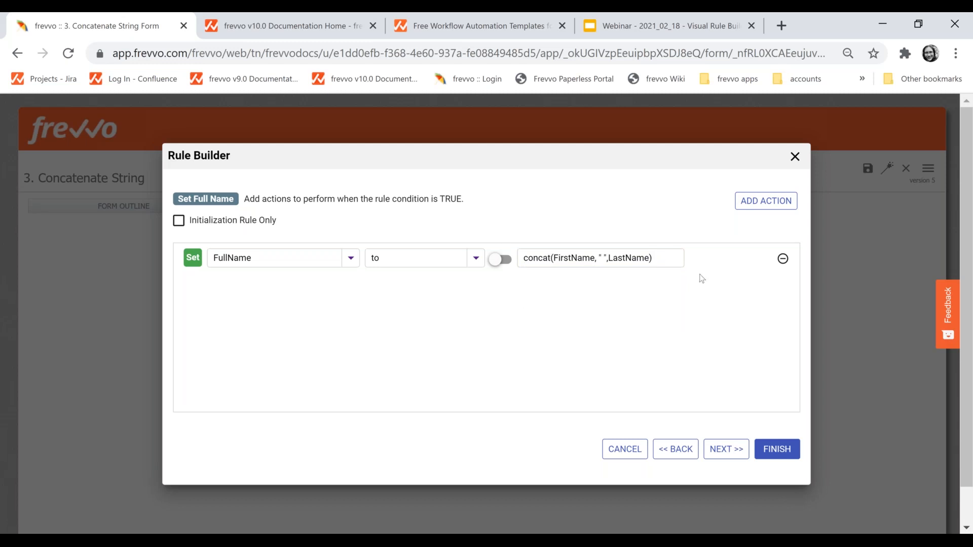
{"action": "left_click", "coordinate": [723, 453]}
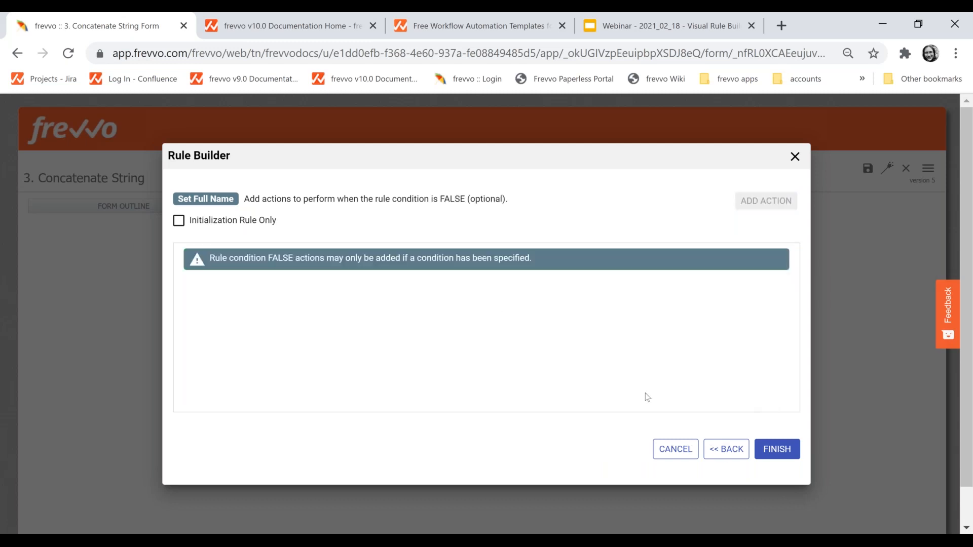
{"action": "left_click", "coordinate": [793, 448]}
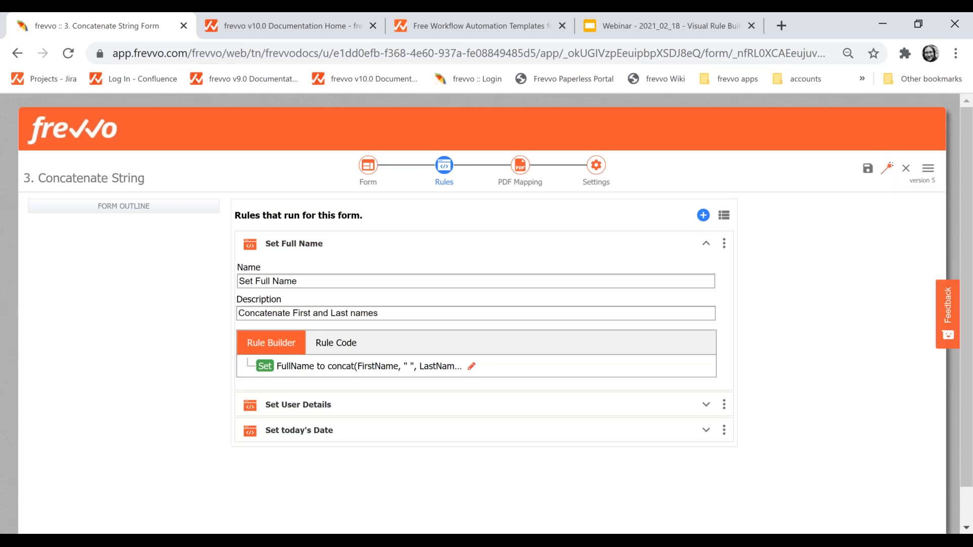
- Save and test the form, check the Full Name field in the maximized test window, and close that window
{"action": "left_click", "coordinate": [868, 168]}
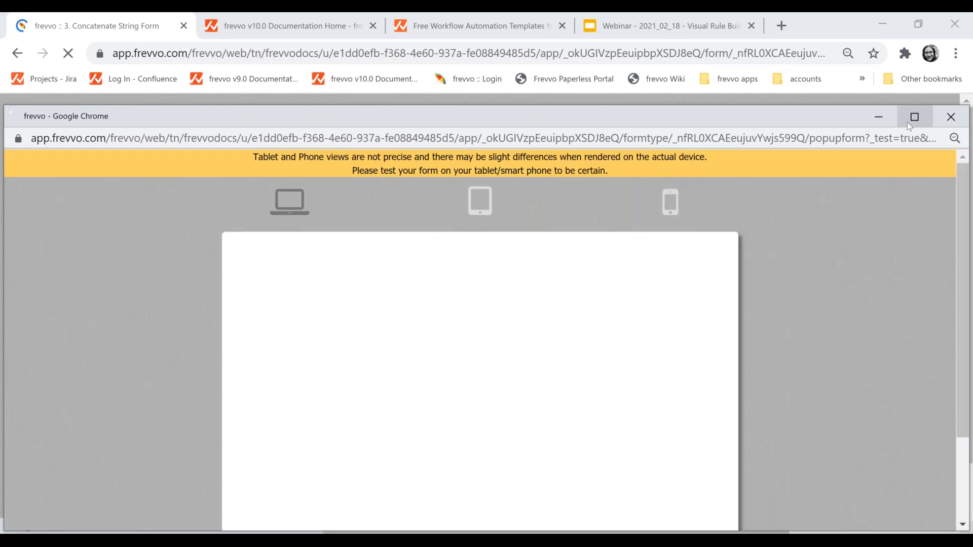
{"action": "left_click", "coordinate": [912, 119]}
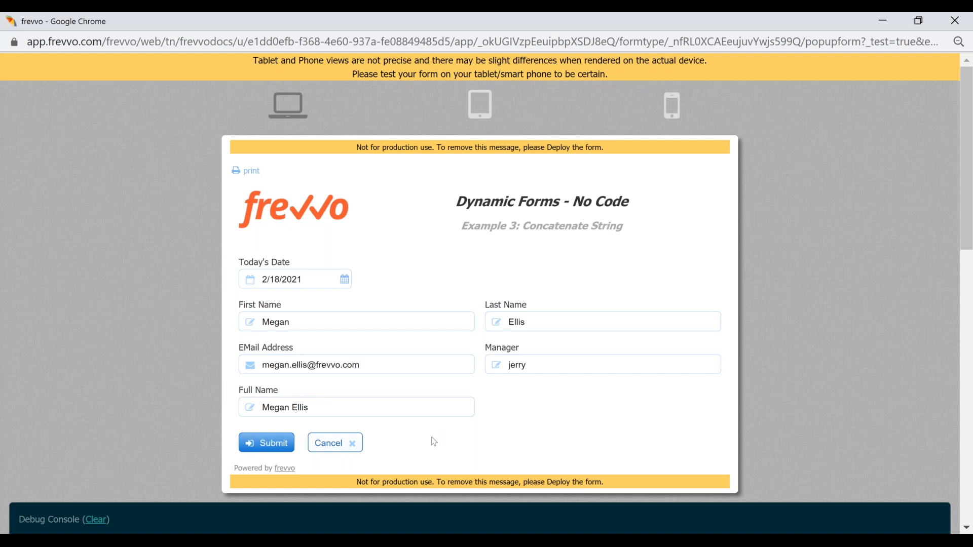
{"action": "left_click", "coordinate": [957, 23]}
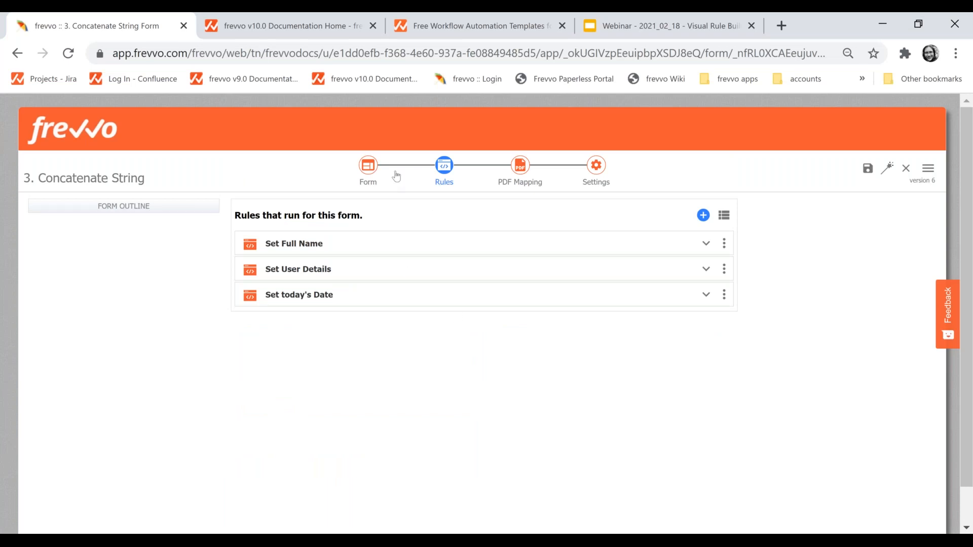
- Close the Concatenate String form and open the "4. Calculate Subtotals" form for editing
{"action": "left_click", "coordinate": [928, 168]}
{"action": "left_click", "coordinate": [910, 217]}
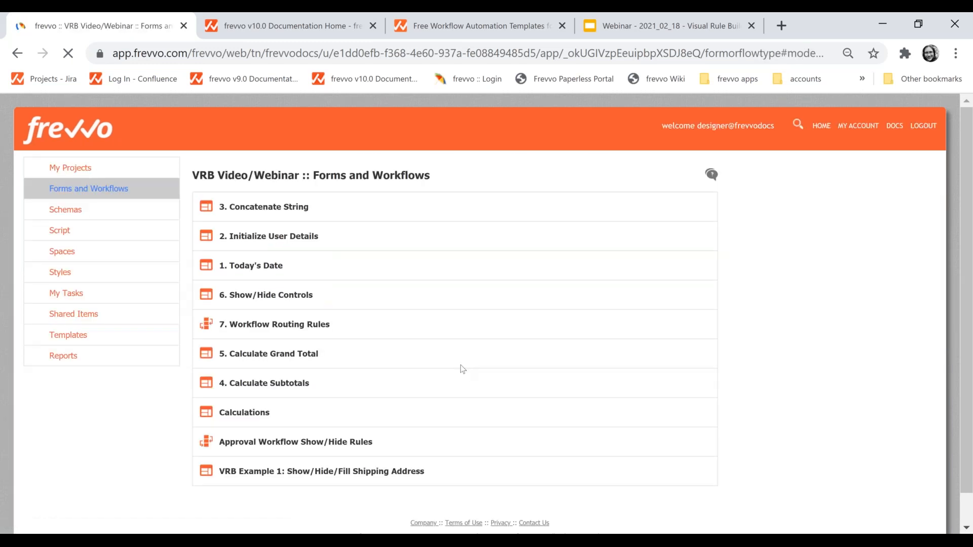
{"action": "left_click", "coordinate": [261, 386]}
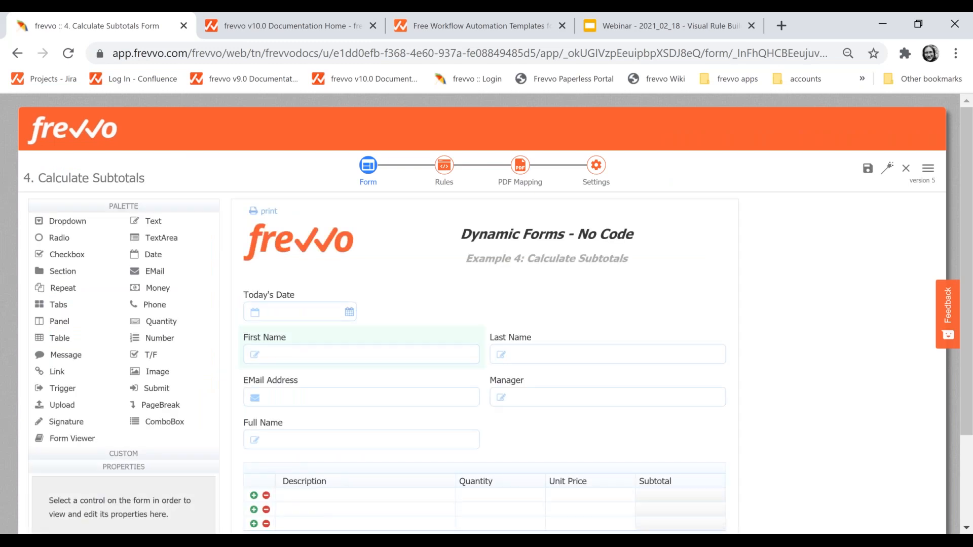
- Examine the properties of the items table, its Description column and the column's first-row cell
{"action": "scroll", "coordinate": [362, 299], "scroll_direction": "down", "scroll_amount": 3}
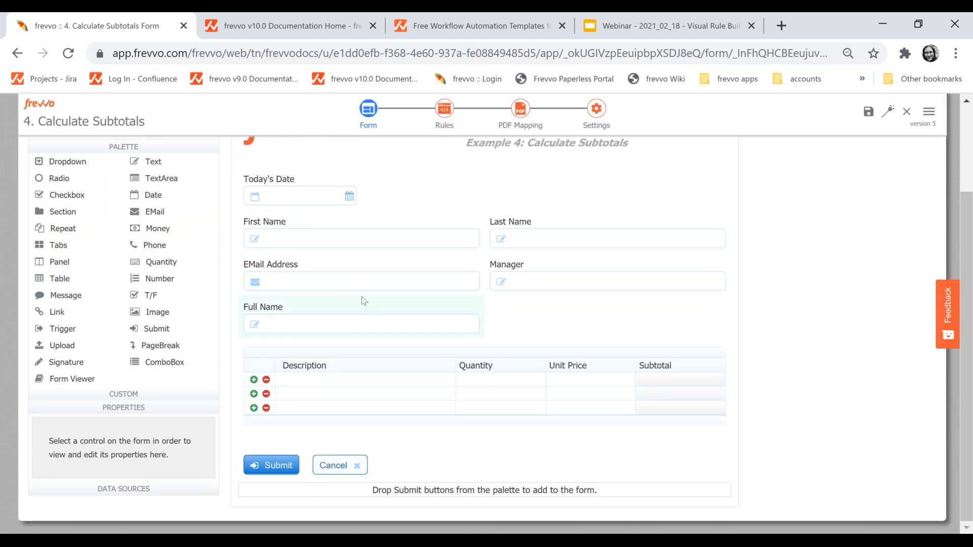
{"action": "left_click", "coordinate": [332, 354]}
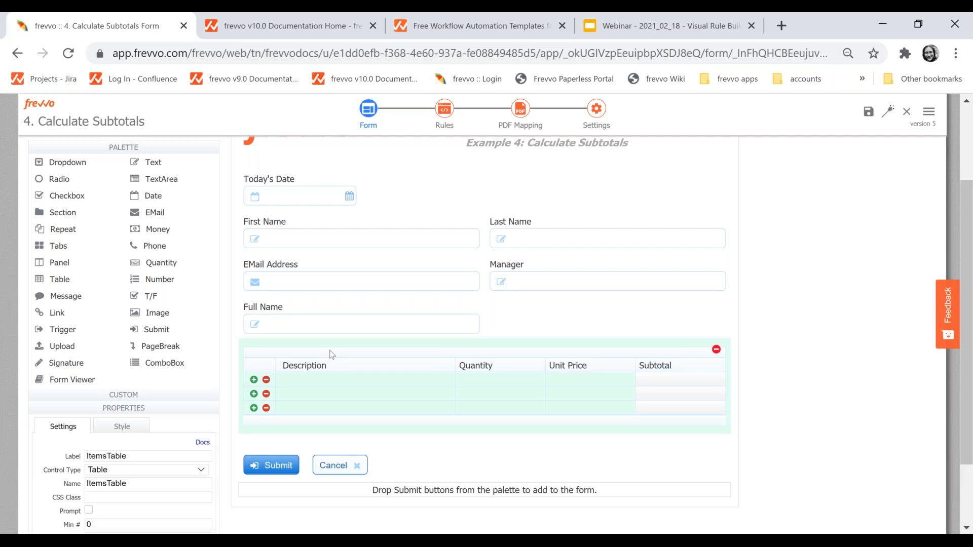
{"action": "left_click_drag", "start_coordinate": [60, 220], "coordinate": [61, 223]}
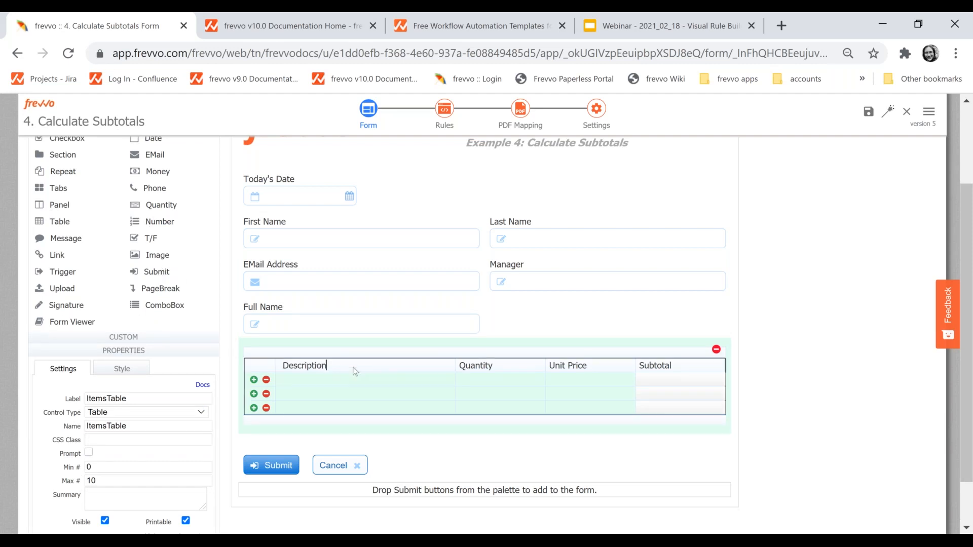
{"action": "scroll", "coordinate": [355, 372], "scroll_direction": "up", "scroll_amount": 1}
{"action": "left_click", "coordinate": [348, 379]}
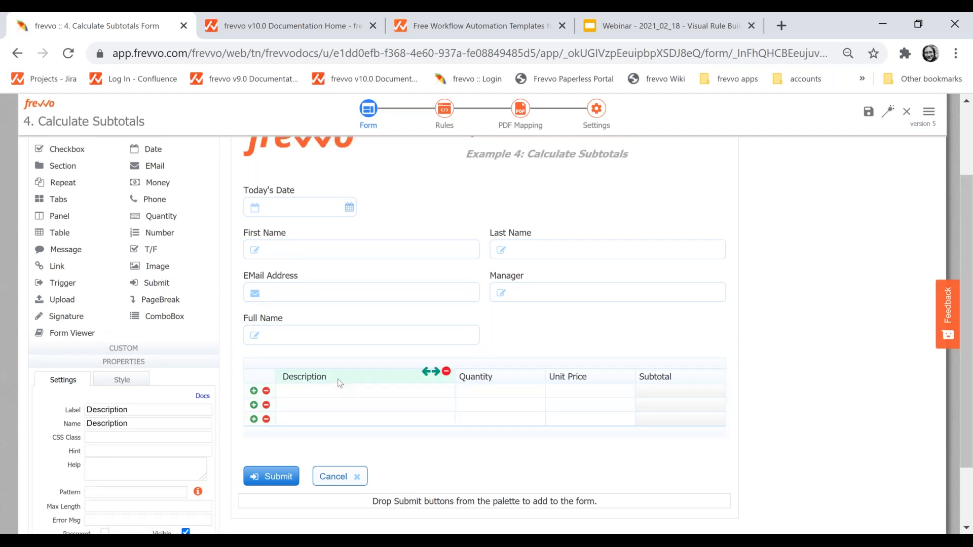
{"action": "left_click", "coordinate": [326, 391]}
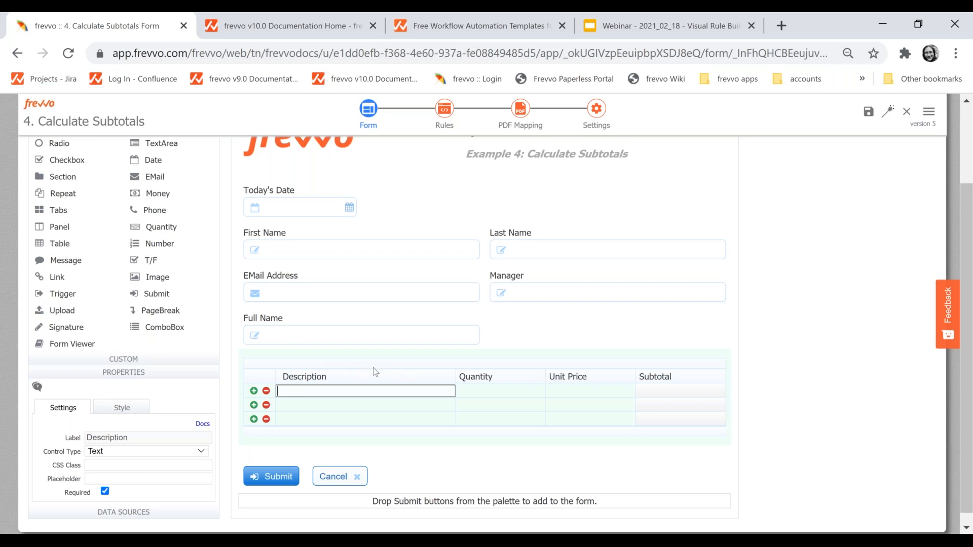
- Examine the column properties and first-row cell control types of the Quantity and Unit Price columns in the items table
{"action": "left_click", "coordinate": [486, 380]}
{"action": "left_click", "coordinate": [486, 391]}
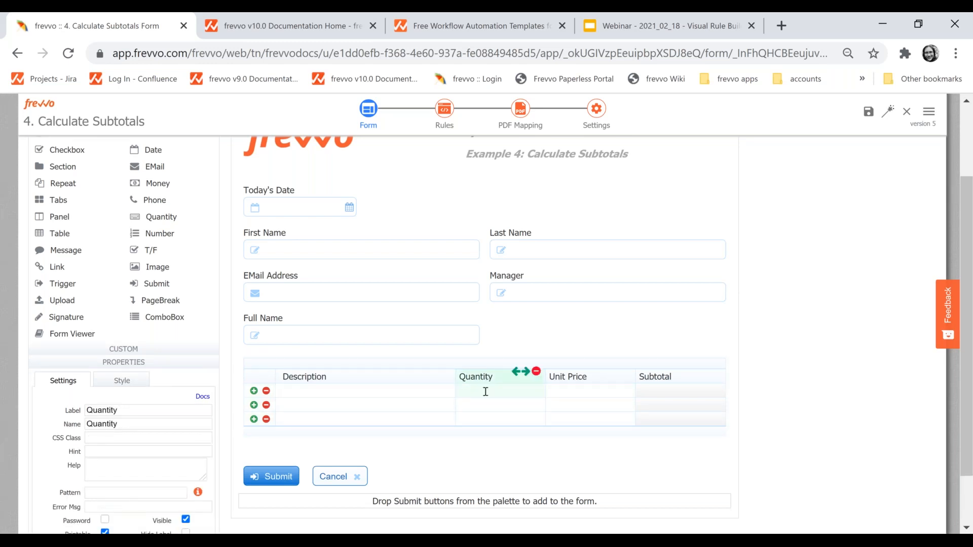
{"action": "left_click", "coordinate": [486, 391]}
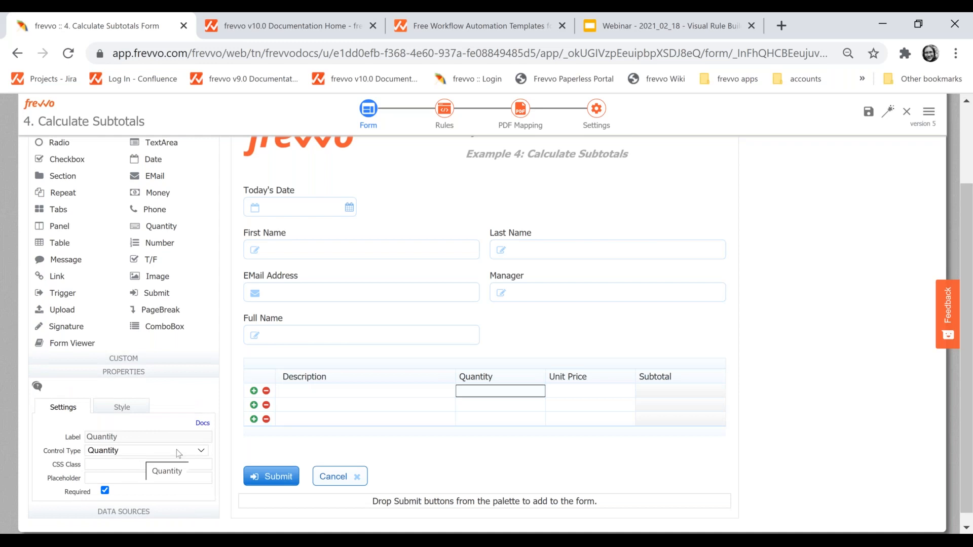
{"action": "left_click", "coordinate": [579, 389]}
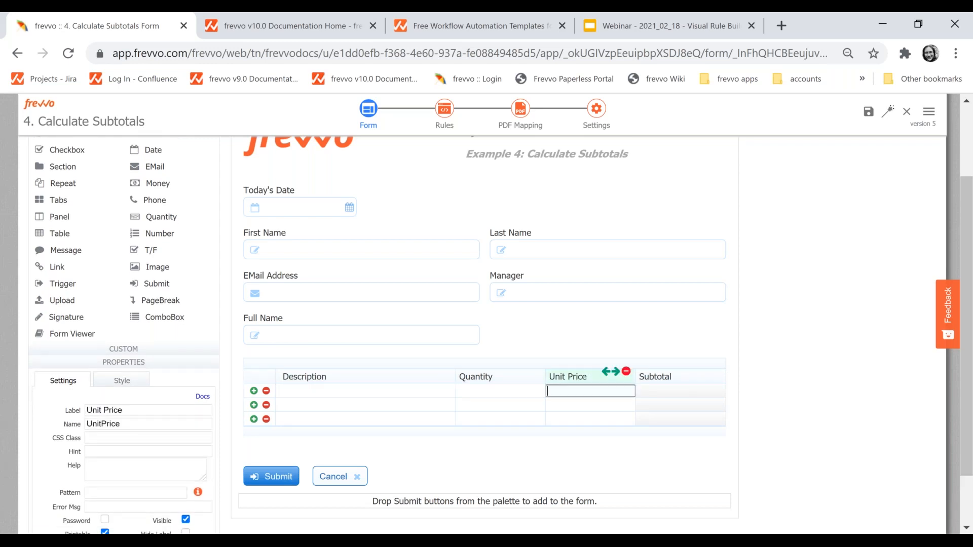
{"action": "left_click", "coordinate": [548, 391]}
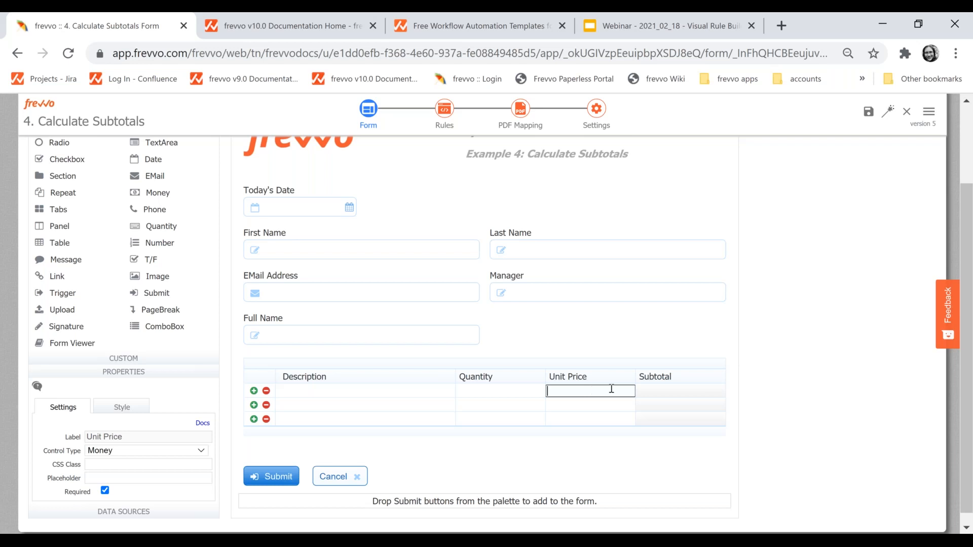
- Examine the Subtotal column's cell and column properties, collapsing the control palette to see all the settings
{"action": "left_click", "coordinate": [679, 392]}
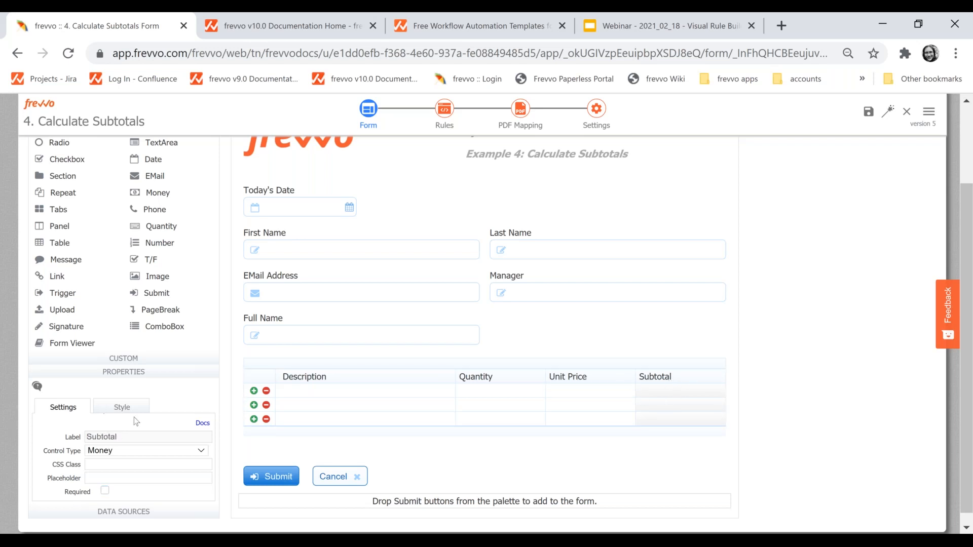
{"action": "left_click", "coordinate": [673, 379]}
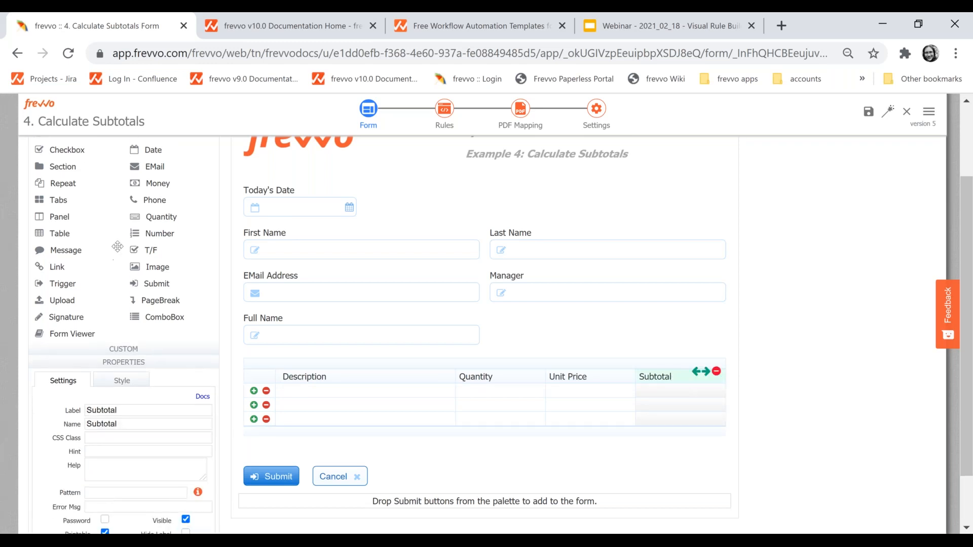
{"action": "scroll", "coordinate": [110, 228], "scroll_direction": "up", "scroll_amount": 3}
{"action": "left_click", "coordinate": [117, 206]}
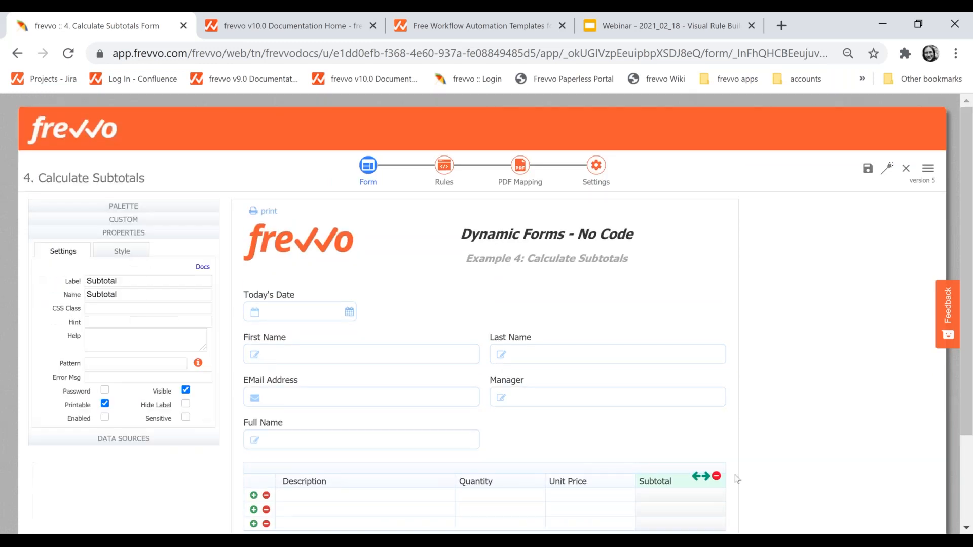
{"action": "scroll", "coordinate": [122, 372], "scroll_direction": "down", "scroll_amount": 2}
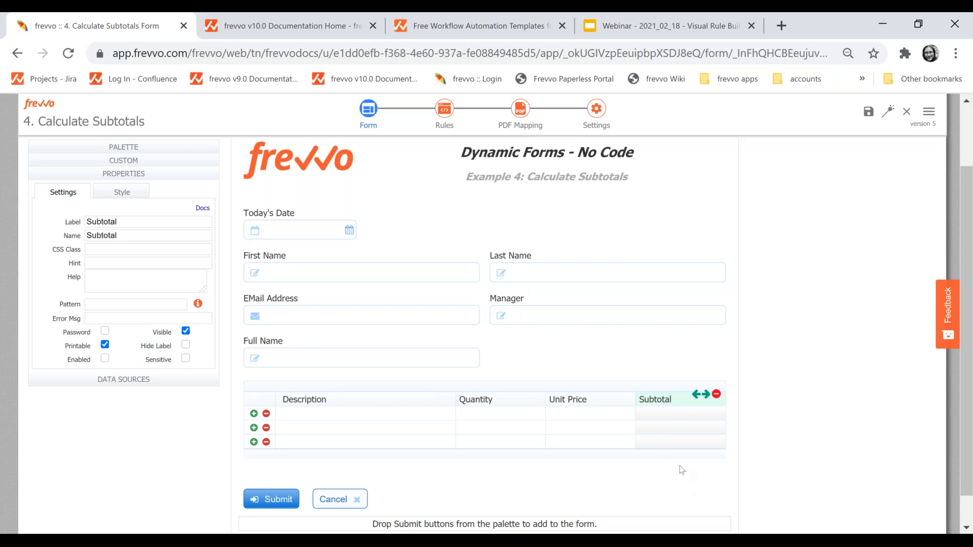
- Add a new rule to the form and name it "Calculate Subtotal"
{"action": "scroll", "coordinate": [680, 467], "scroll_direction": "up", "scroll_amount": 1}
{"action": "left_click", "coordinate": [444, 165]}
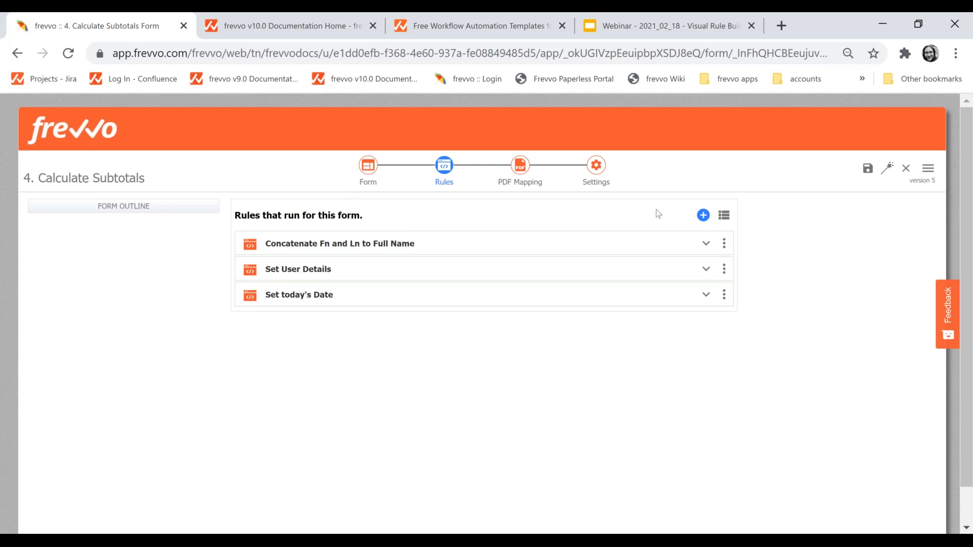
{"action": "left_click", "coordinate": [704, 215]}
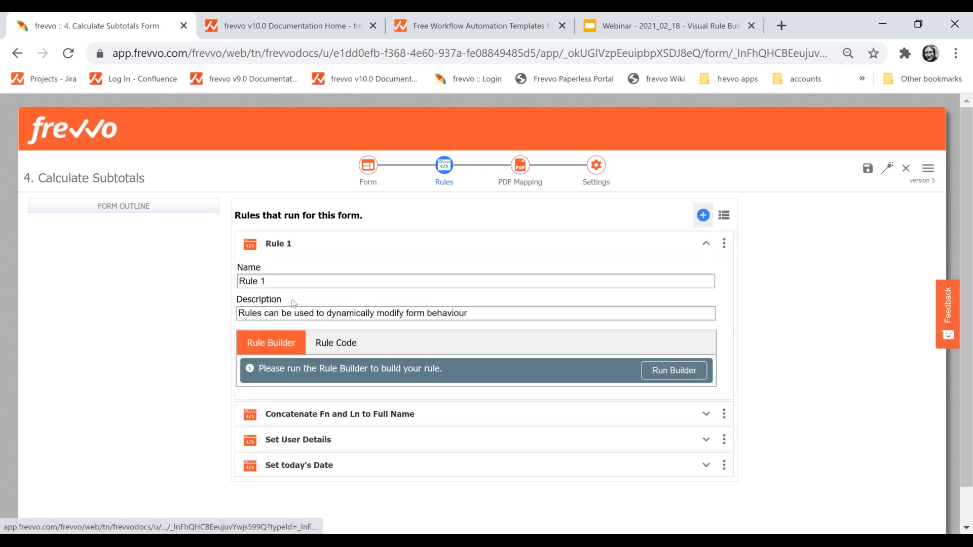
{"action": "type", "text": "Ca"}
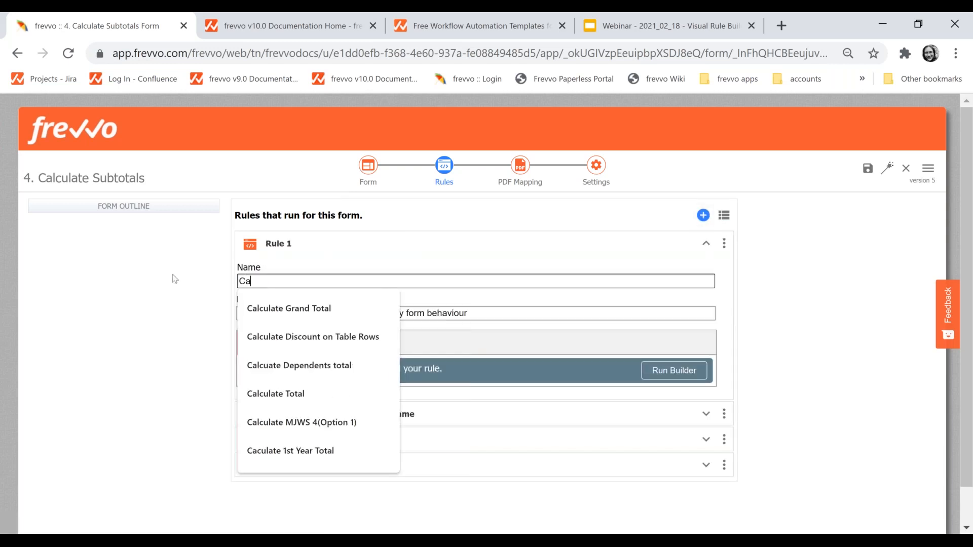
{"action": "type", "text": "lc Sub"}
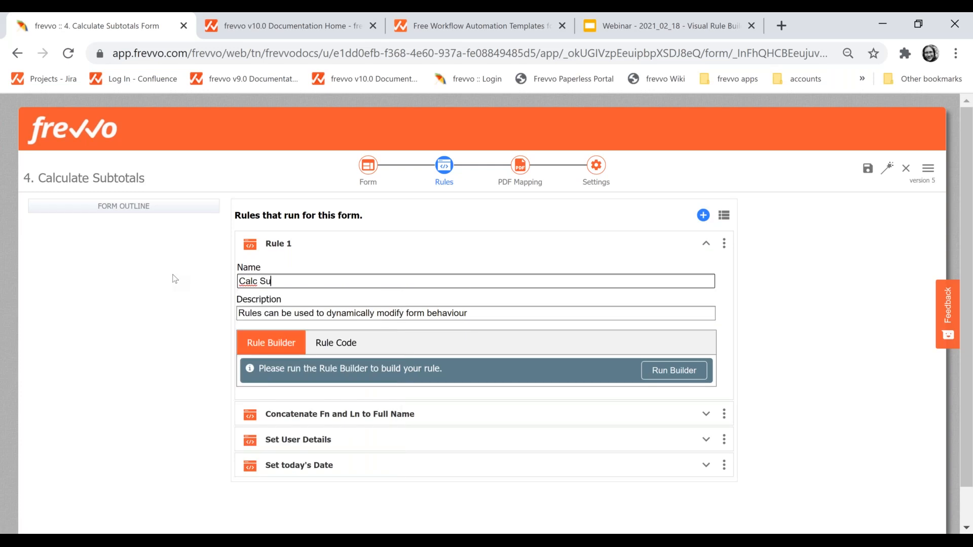
{"action": "key", "text": "BackSpace"}
{"action": "key", "text": "BackSpace"}
{"action": "key", "text": "BackSpace"}
{"action": "type", "text": "ulate Sub"}
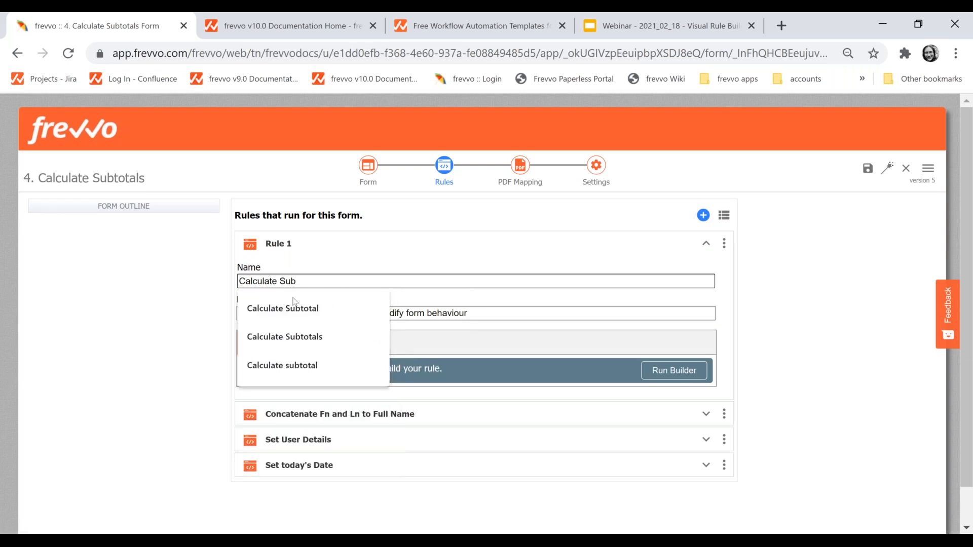
{"action": "left_click", "coordinate": [294, 306]}
{"action": "key", "text": "Tab"}
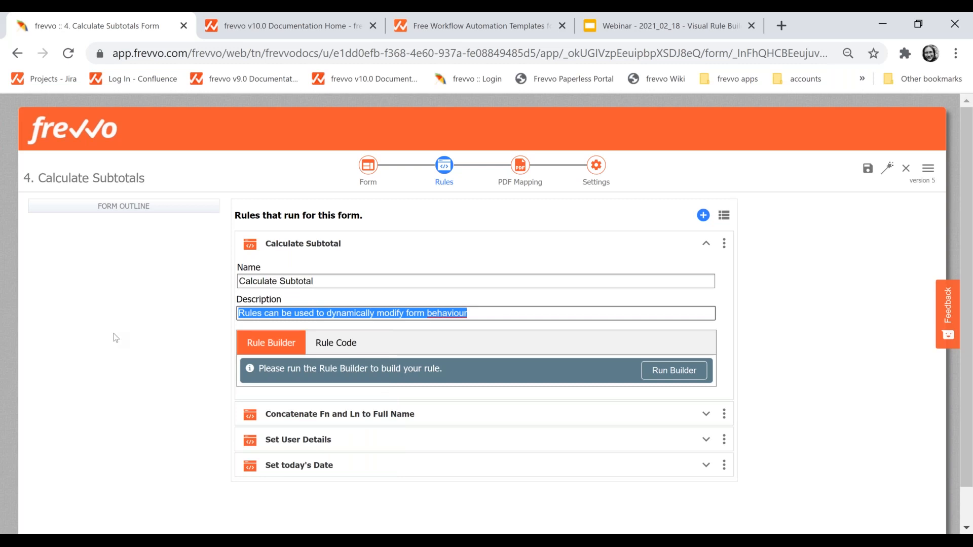
- Replace the rule's description with "Q x Price = subtotal"
{"action": "type", "text": "Q"}
{"action": "type", "text": " R"}
{"action": "key", "text": "BackSpace"}
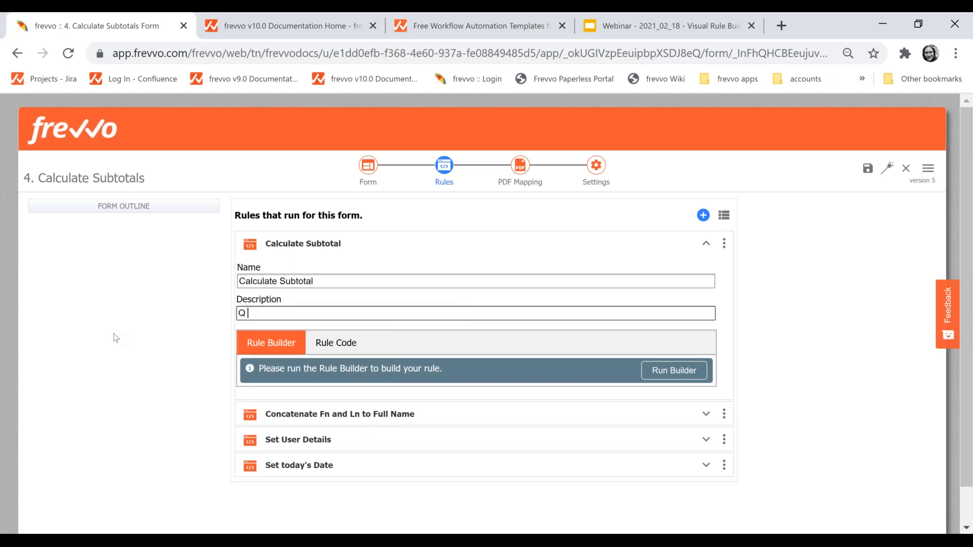
{"action": "type", "text": "x Price = subtotal"}
- Run the Rule Builder for Calculate Subtotal and add the condition that Quantity is filled
{"action": "left_click", "coordinate": [668, 371]}
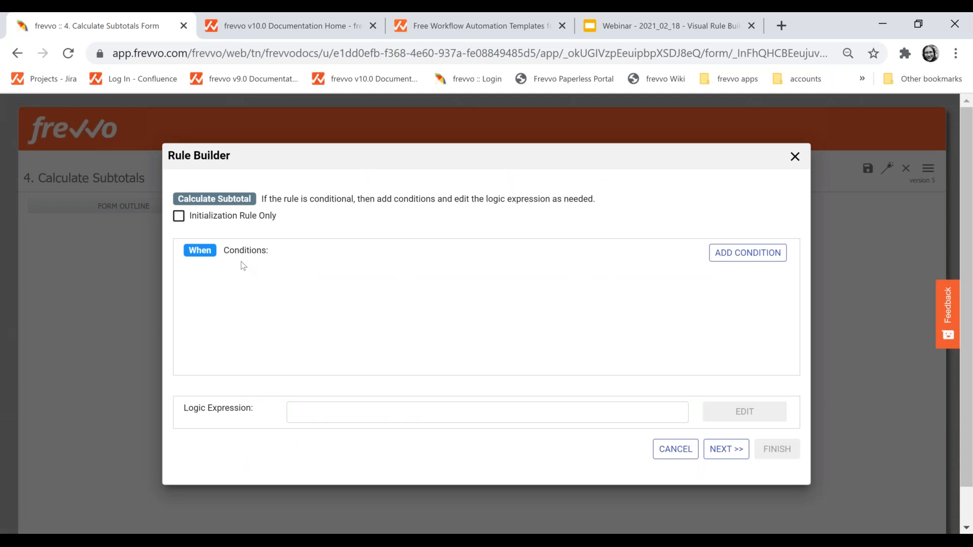
{"action": "left_click", "coordinate": [751, 257]}
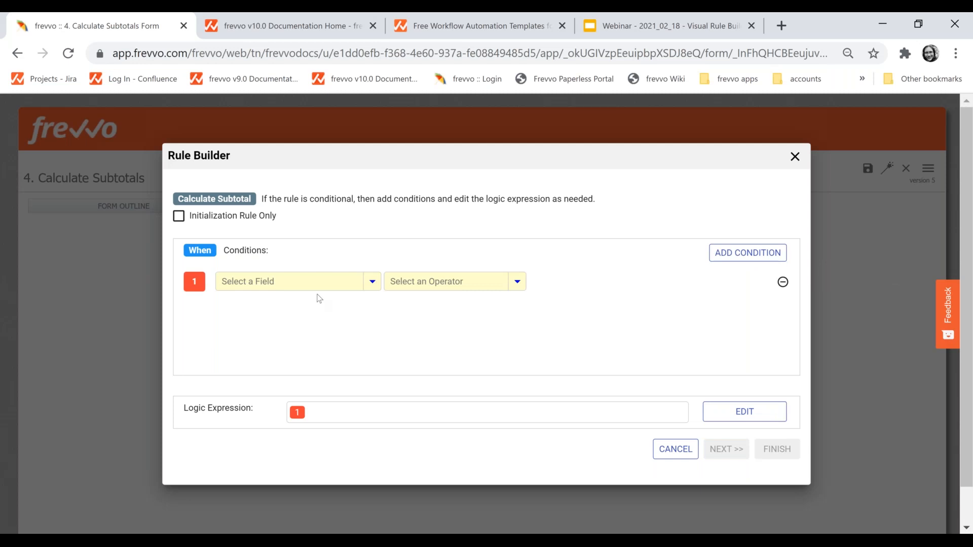
{"action": "type", "text": "qu"}
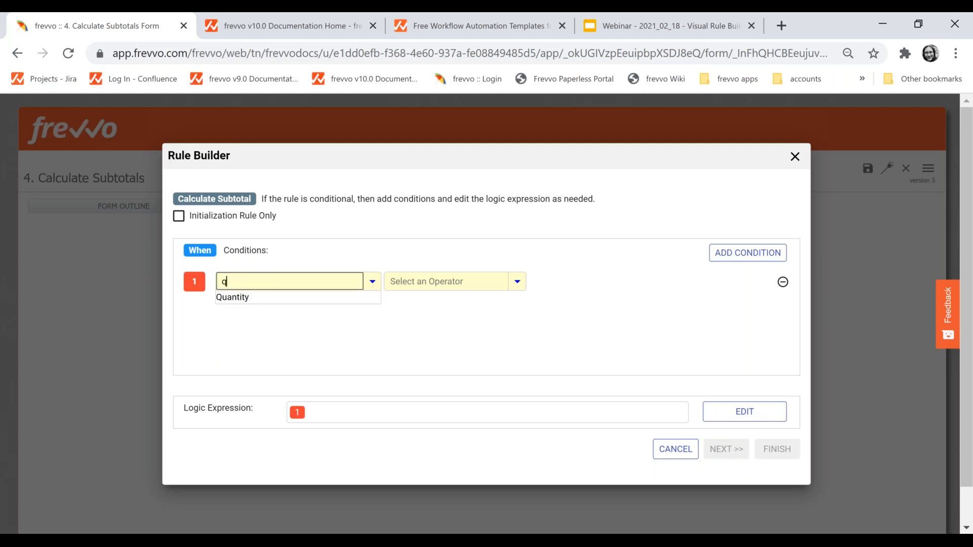
{"action": "left_click", "coordinate": [296, 305]}
{"action": "left_click", "coordinate": [293, 284]}
{"action": "type", "text": "a"}
{"action": "left_click", "coordinate": [279, 300]}
{"action": "left_click", "coordinate": [426, 280]}
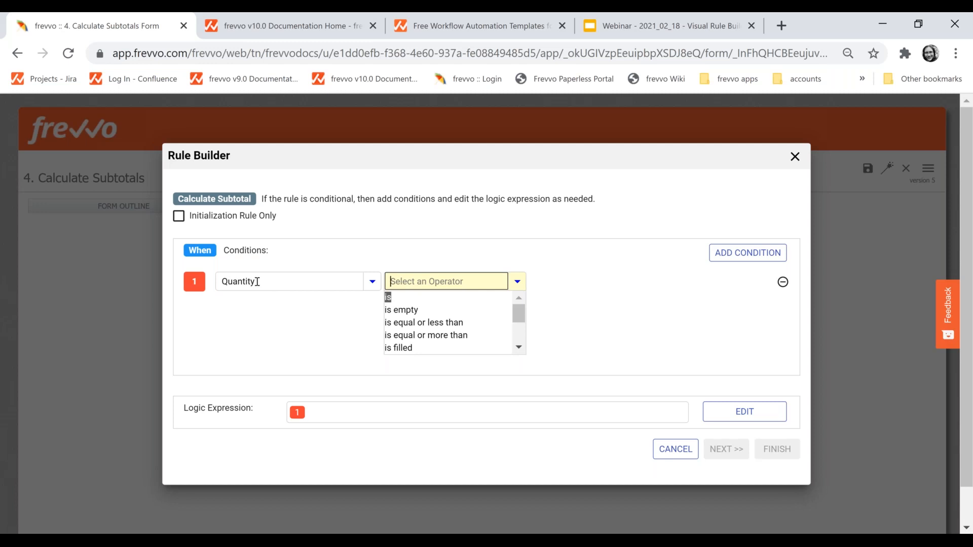
{"action": "left_click", "coordinate": [390, 348]}
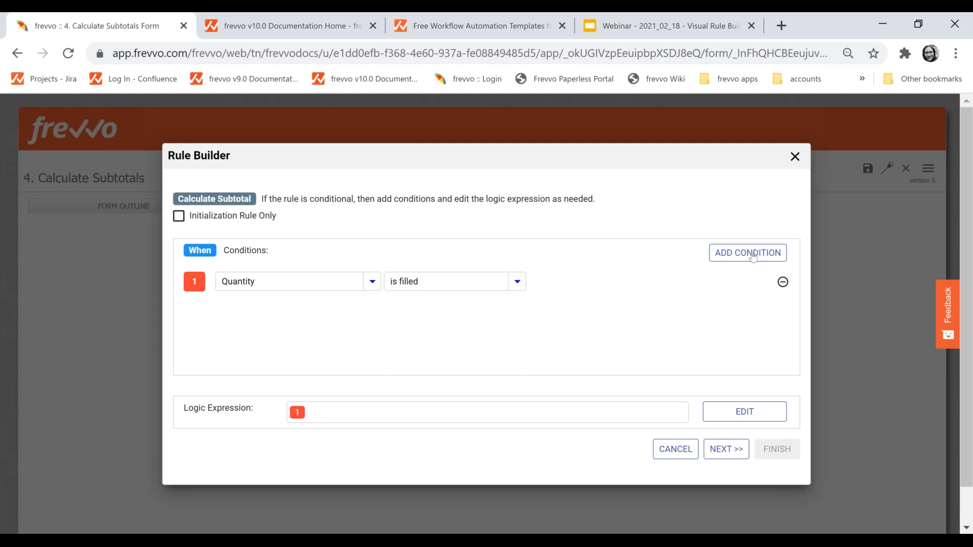
- Add a second condition that UnitPrice is filled
{"action": "left_click", "coordinate": [734, 256]}
{"action": "left_click", "coordinate": [313, 309]}
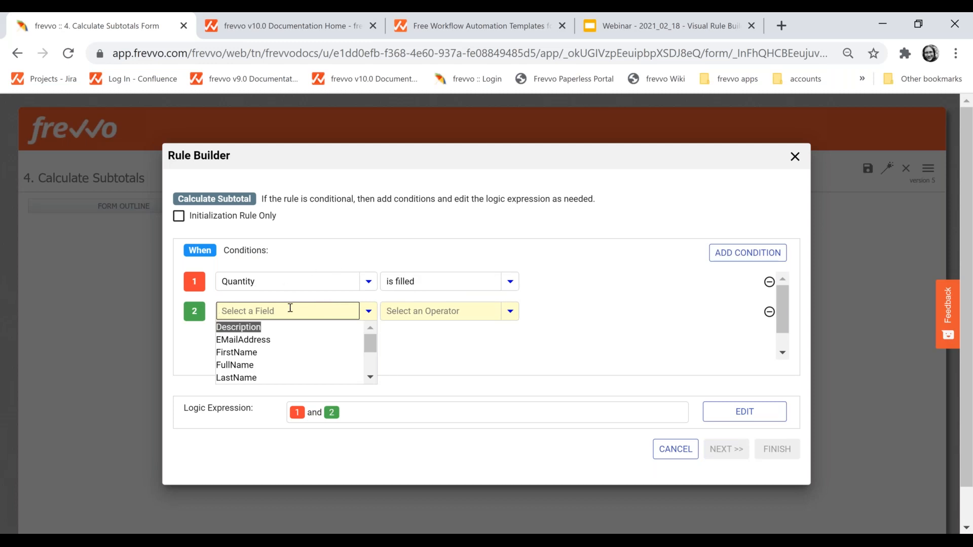
{"action": "type", "text": "unit"}
{"action": "left_click", "coordinate": [292, 326]}
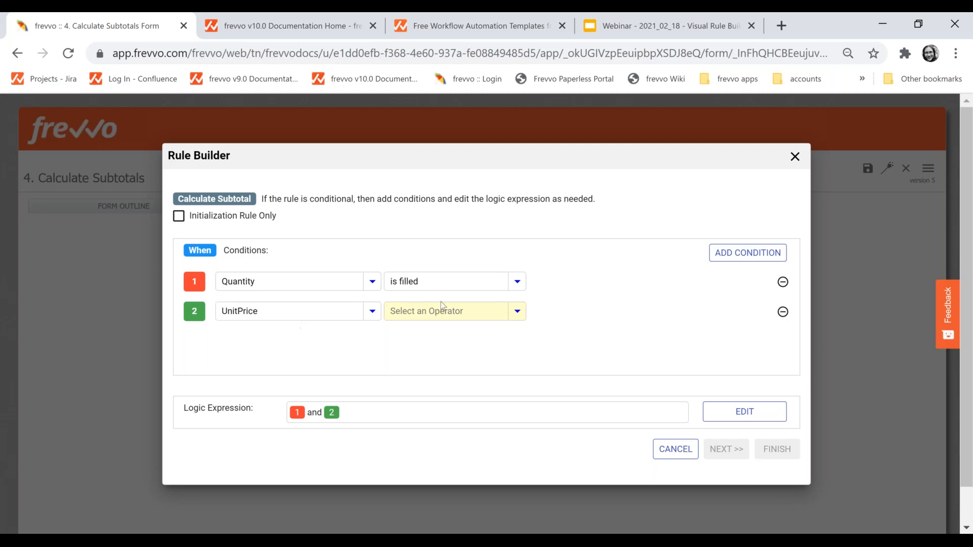
{"action": "left_click", "coordinate": [442, 308]}
{"action": "left_click", "coordinate": [438, 378]}
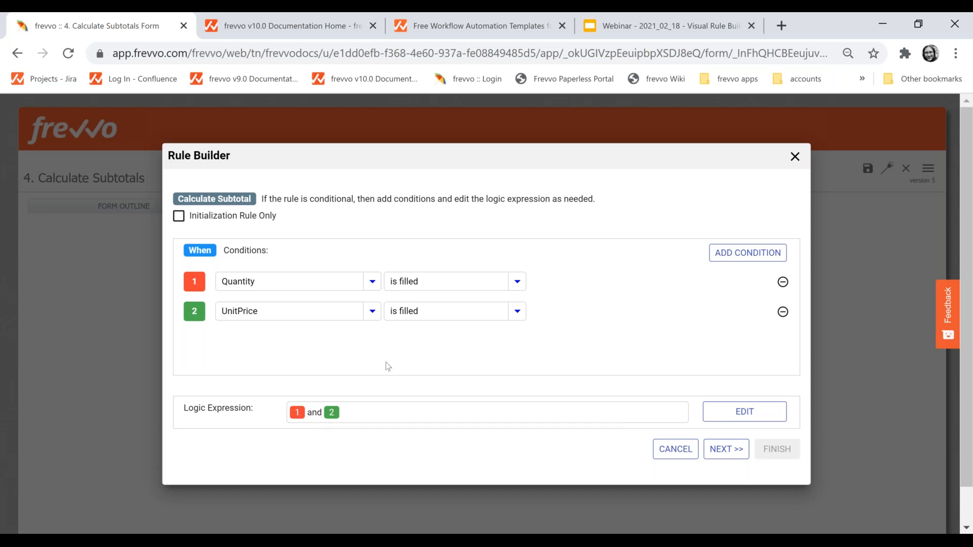
- Open the logic expression for editing, inspect how the two conditions are combined, and save it without changes
{"action": "left_click", "coordinate": [752, 418]}
{"action": "left_click_drag", "start_coordinate": [298, 397], "coordinate": [311, 397]}
{"action": "left_click", "coordinate": [309, 397]}
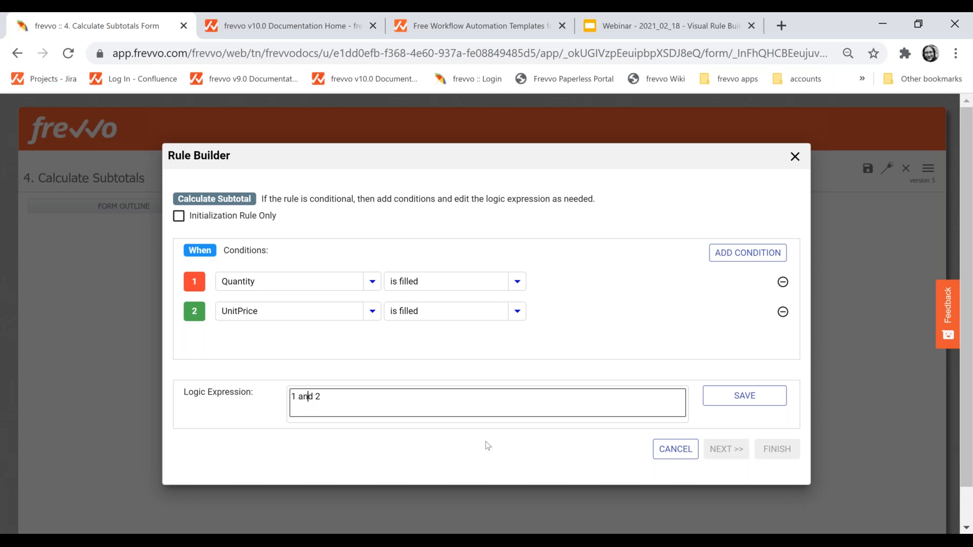
{"action": "left_click", "coordinate": [300, 397]}
{"action": "left_click", "coordinate": [746, 399]}
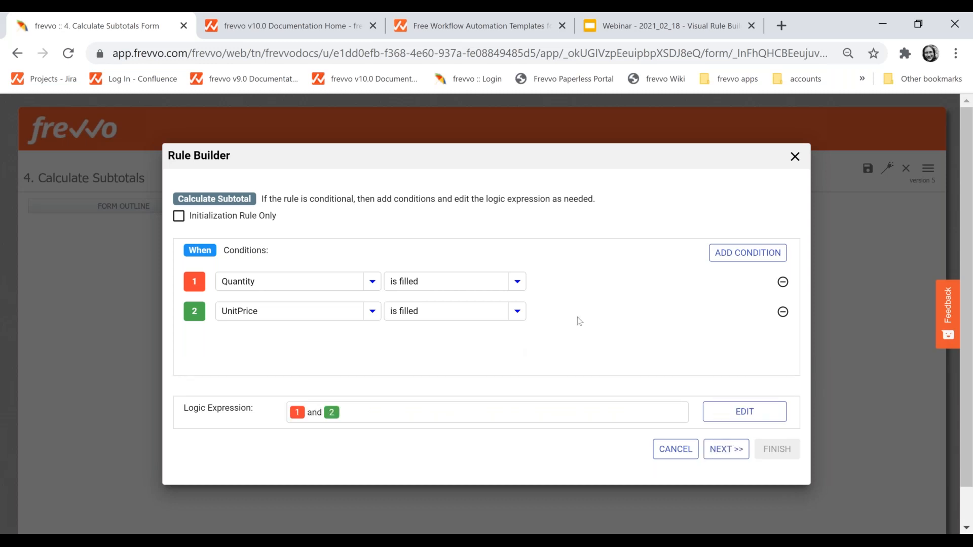
- Proceed to the TRUE actions and configure the action to set Subtotal with the "to" operation
{"action": "left_click", "coordinate": [723, 451]}
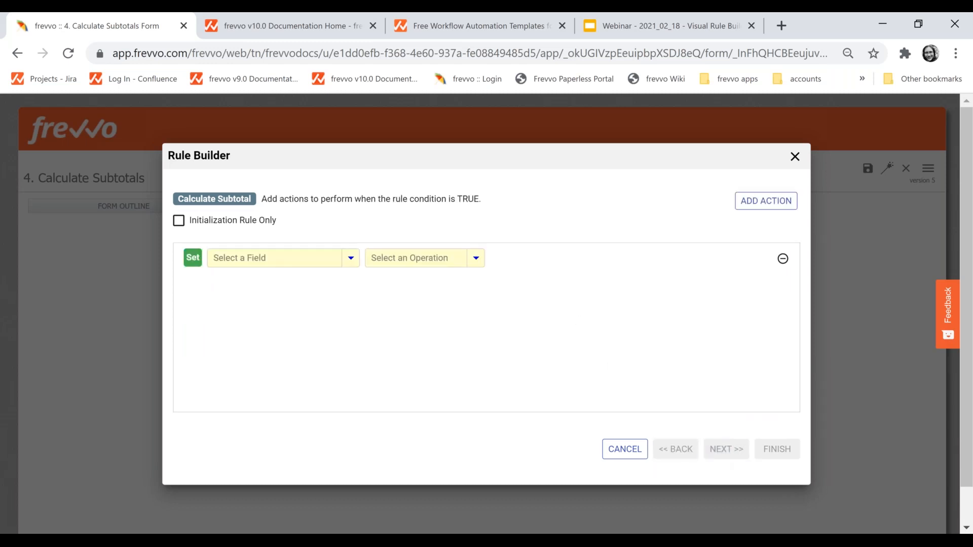
{"action": "left_click", "coordinate": [260, 257]}
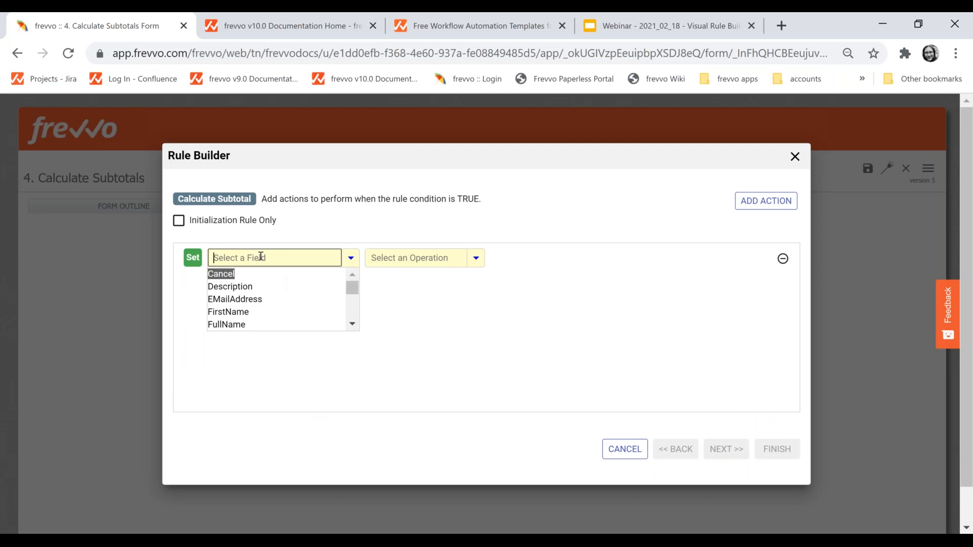
{"action": "type", "text": "sub"}
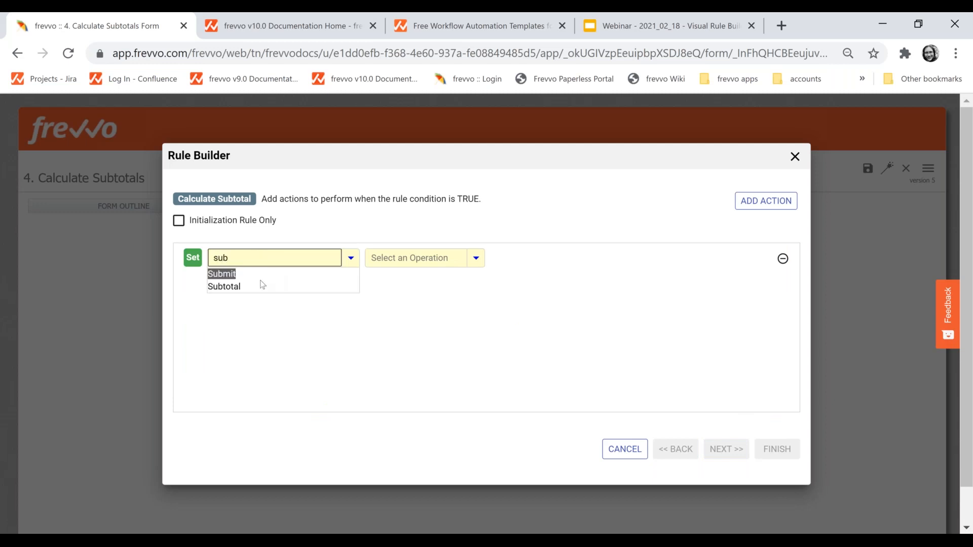
{"action": "left_click", "coordinate": [263, 286]}
{"action": "left_click", "coordinate": [460, 257]}
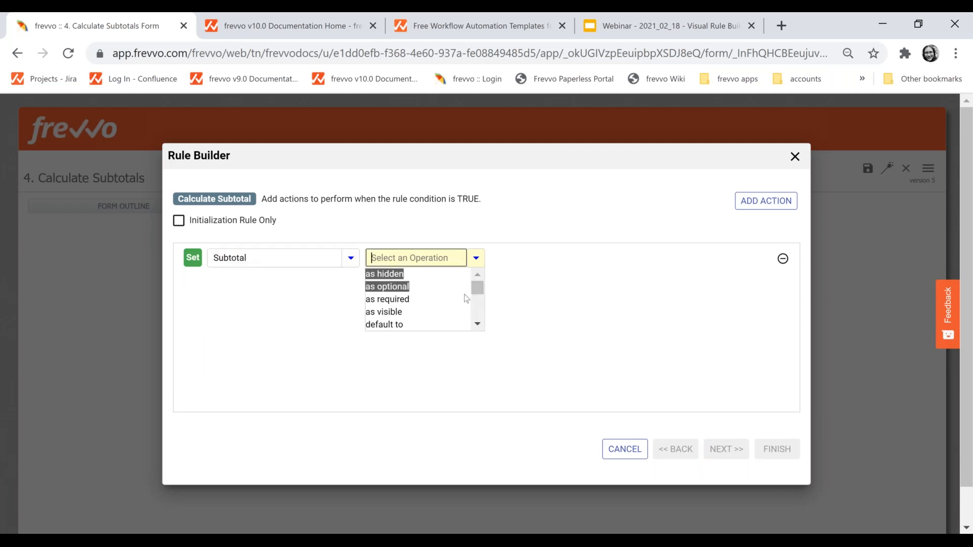
{"action": "scroll", "coordinate": [426, 312], "scroll_direction": "down", "scroll_amount": 3}
{"action": "left_click", "coordinate": [412, 309]}
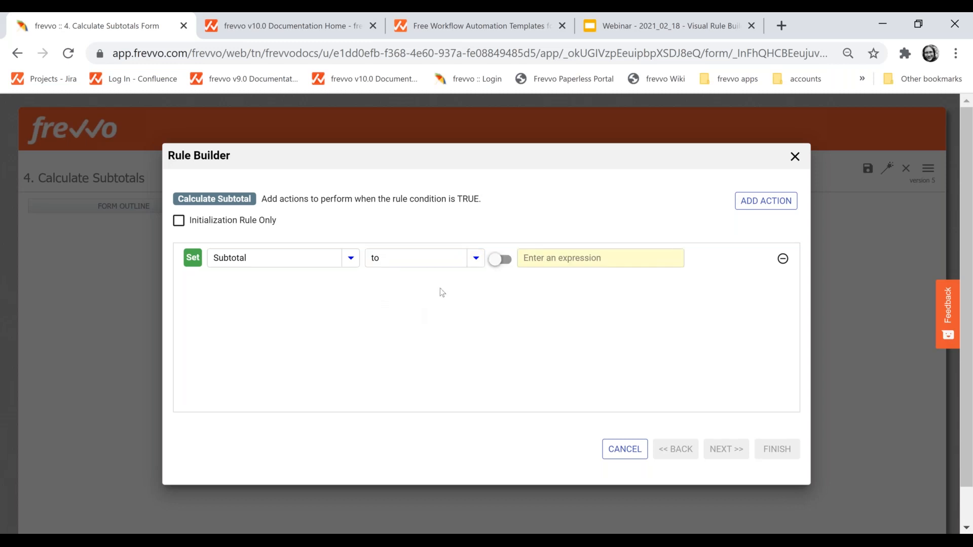
{"action": "left_click", "coordinate": [574, 256]}
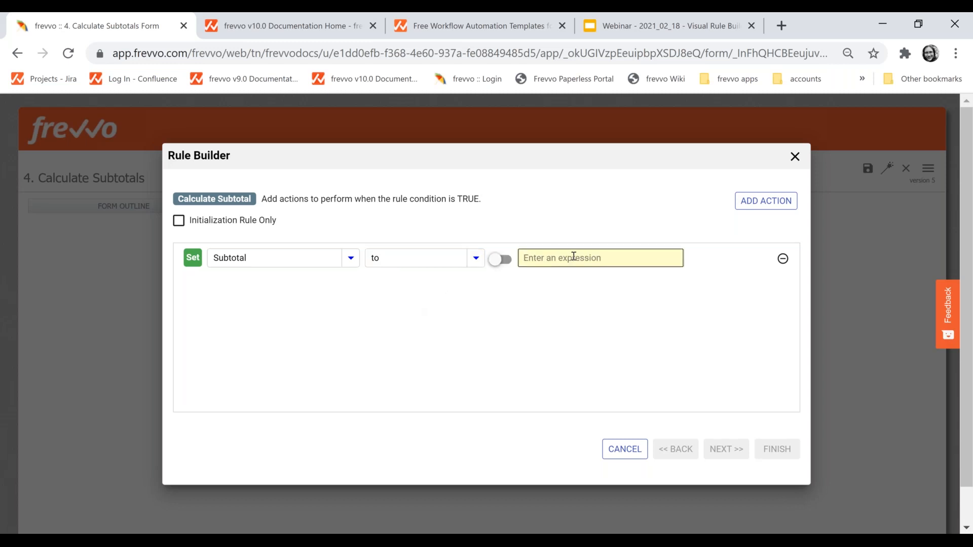
- Switch to the webinar presentation, check the operators on the Expressions slide, and return to the Calculate Subtotals form
{"action": "left_click", "coordinate": [674, 18]}
{"action": "left_click", "coordinate": [102, 438]}
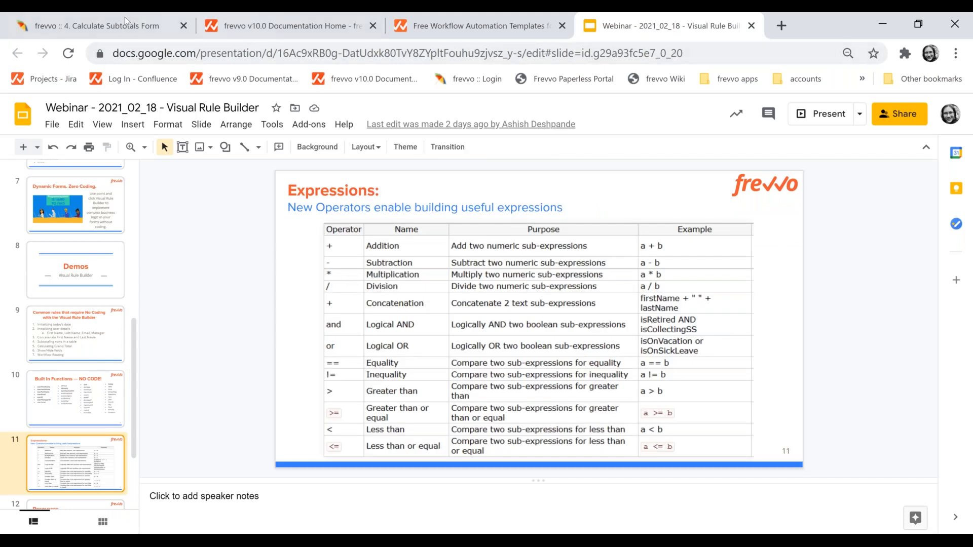
{"action": "left_click", "coordinate": [89, 25]}
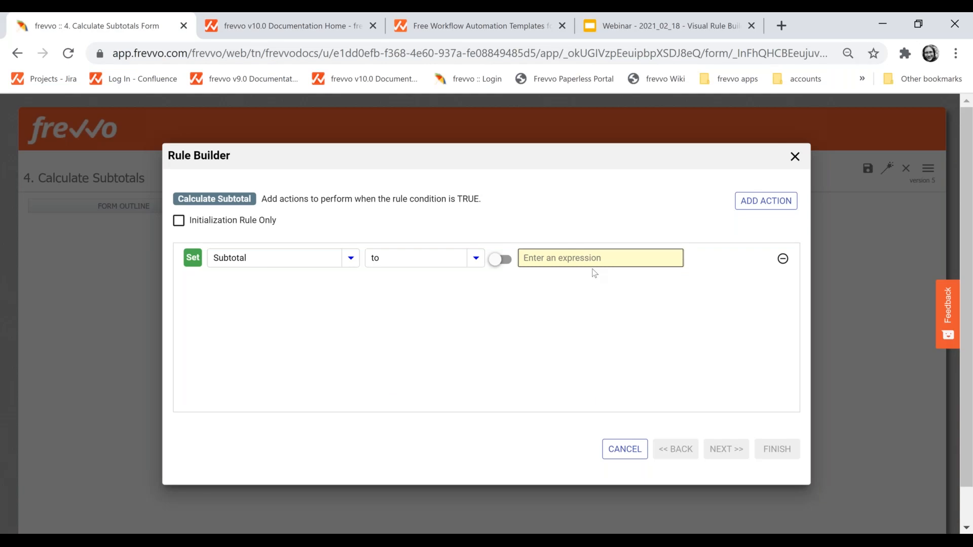
- Enter the expression Quantity * UnitPrice as the value for the Subtotal action
{"action": "type", "text": "Qua"}
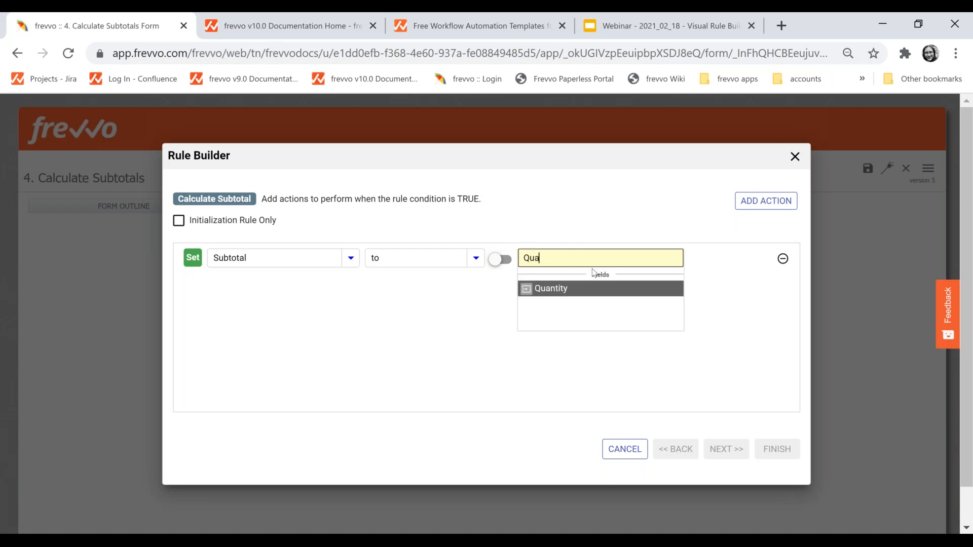
{"action": "left_click", "coordinate": [560, 287]}
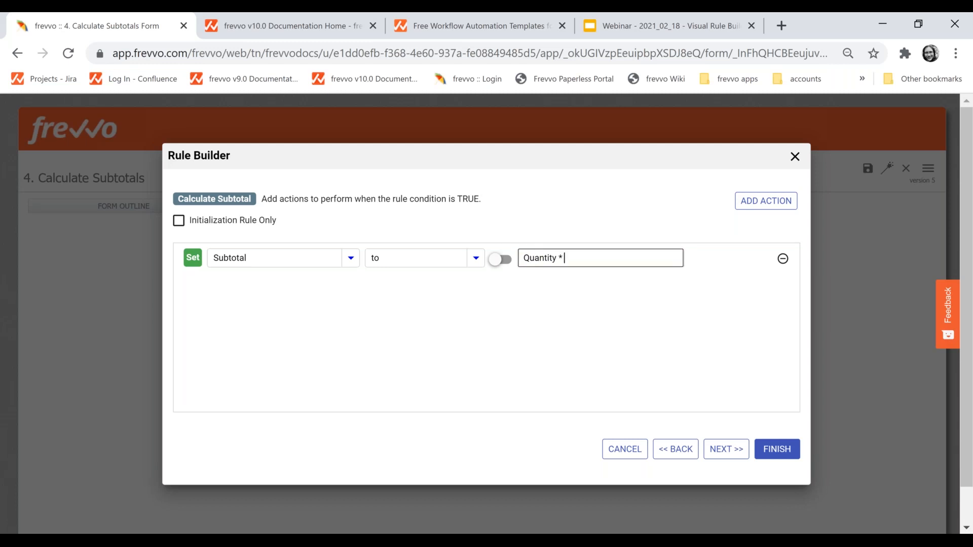
{"action": "type", "text": "* Unit"}
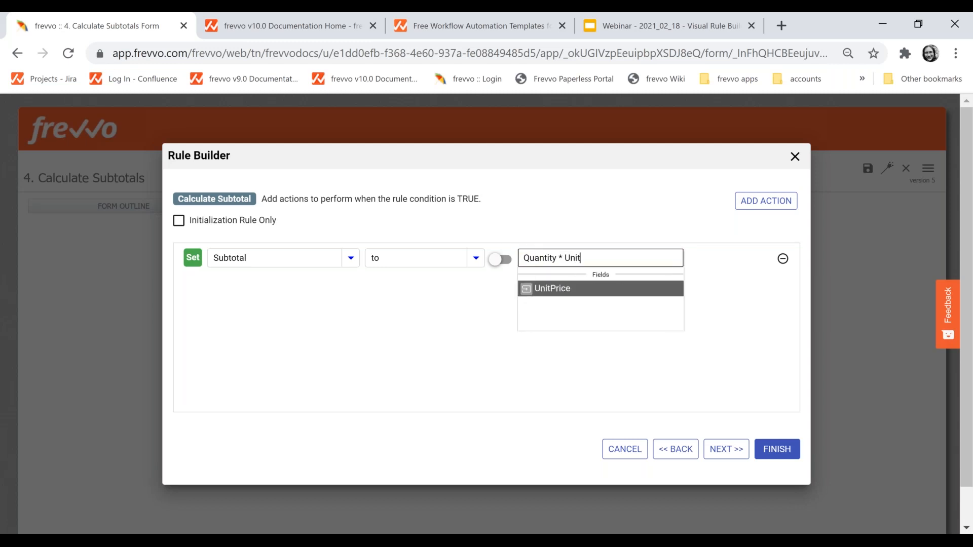
{"action": "left_click", "coordinate": [602, 289]}
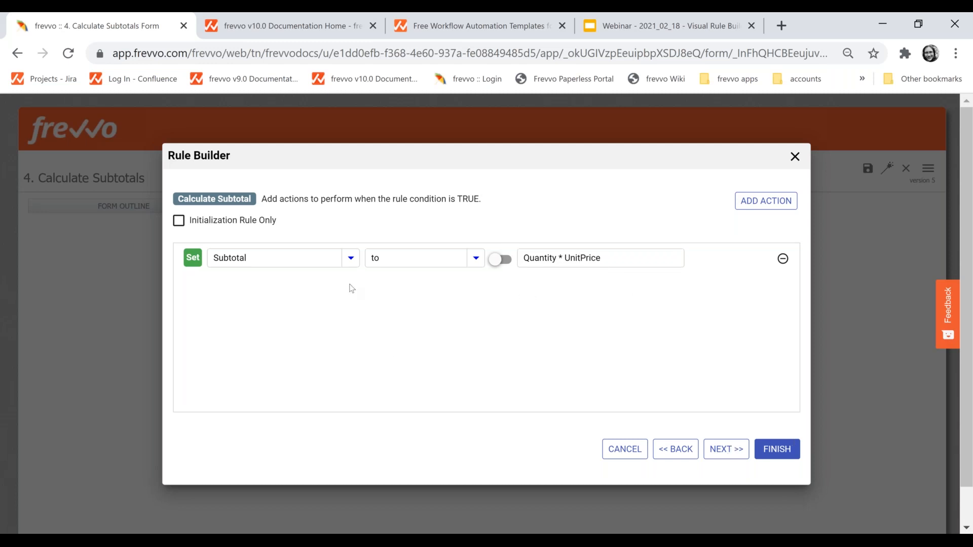
- Review the rule's conditions, add a FALSE action that sets Subtotal to empty, and finish the rule
{"action": "left_click", "coordinate": [675, 449]}
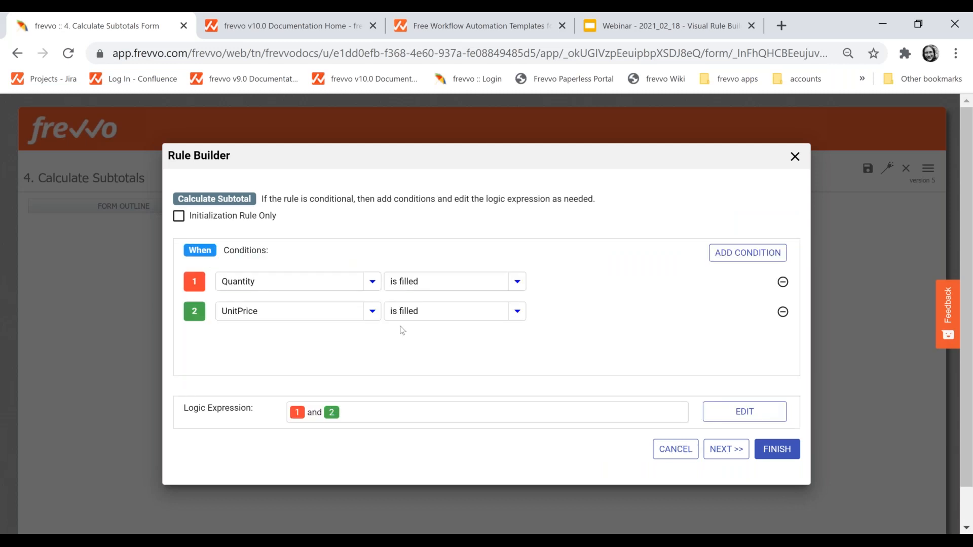
{"action": "left_click", "coordinate": [735, 451]}
{"action": "left_click", "coordinate": [734, 451]}
{"action": "left_click", "coordinate": [763, 203]}
{"action": "left_click", "coordinate": [274, 259]}
{"action": "type", "text": "sub"}
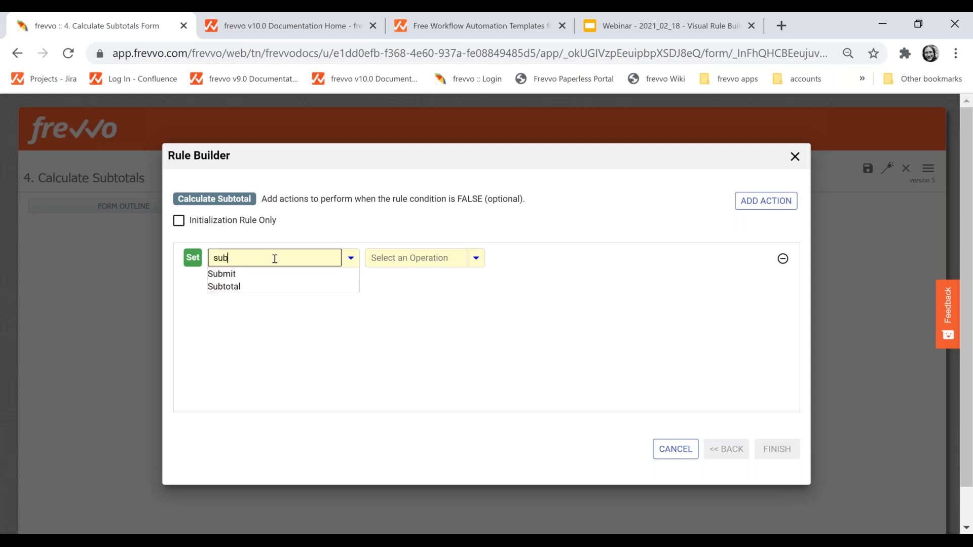
{"action": "left_click", "coordinate": [276, 287]}
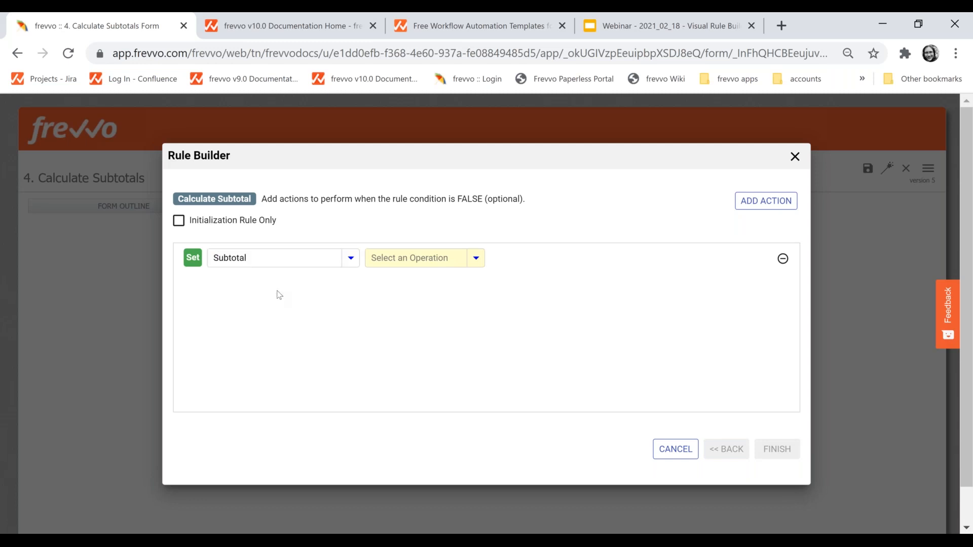
{"action": "left_click", "coordinate": [455, 260]}
{"action": "type", "text": "e"}
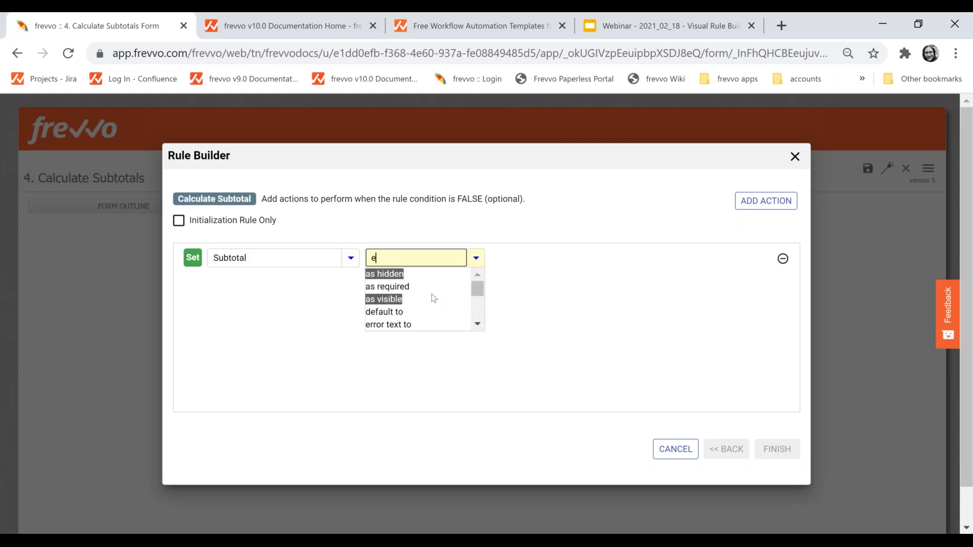
{"action": "type", "text": "mp"}
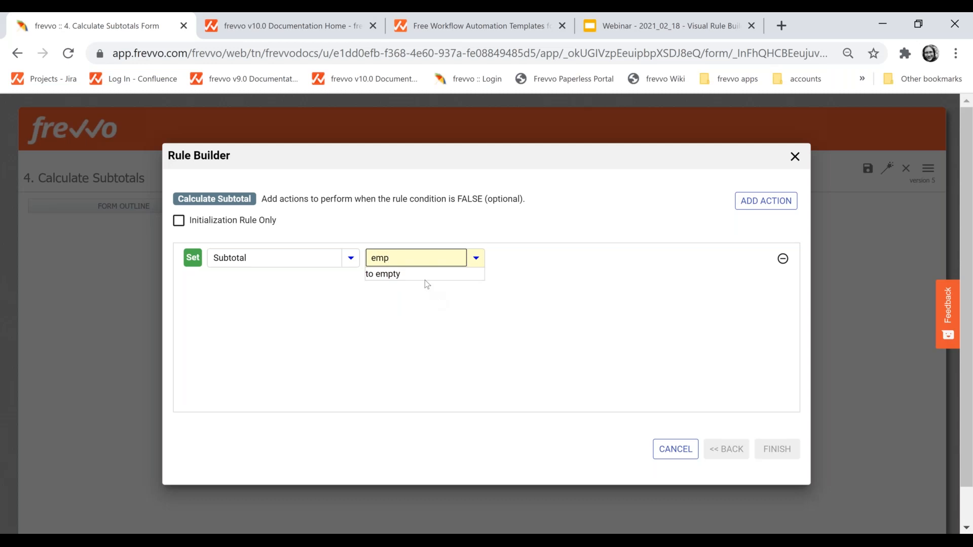
{"action": "left_click", "coordinate": [423, 276]}
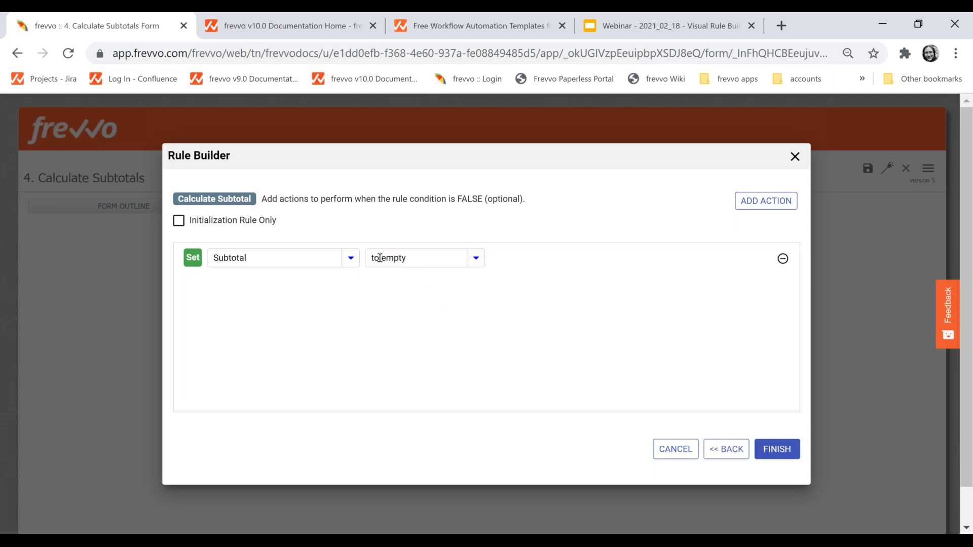
{"action": "left_click", "coordinate": [781, 453]}
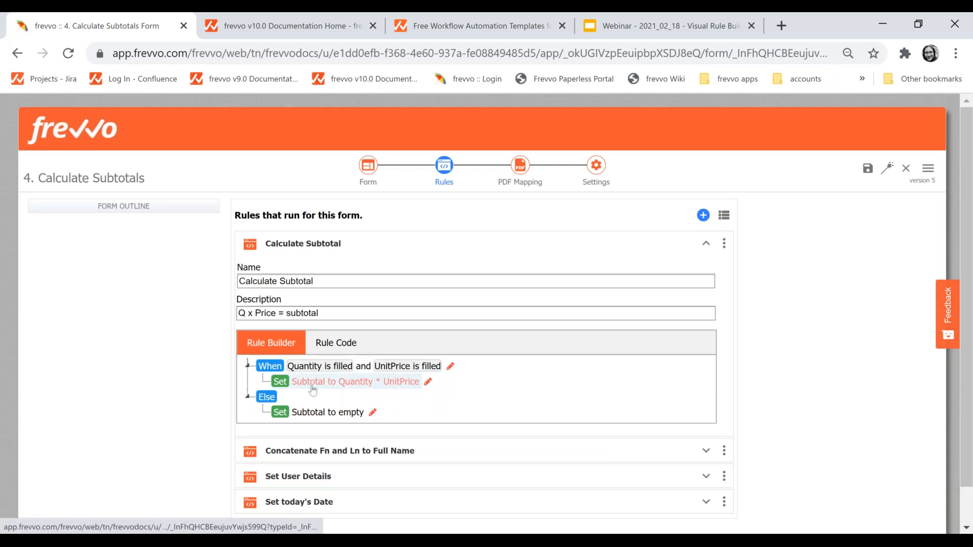
- Examine the generated code of the Calculate Subtotal rule, including its loop over the table rows, and return to the visual rule view
{"action": "left_click", "coordinate": [339, 349]}
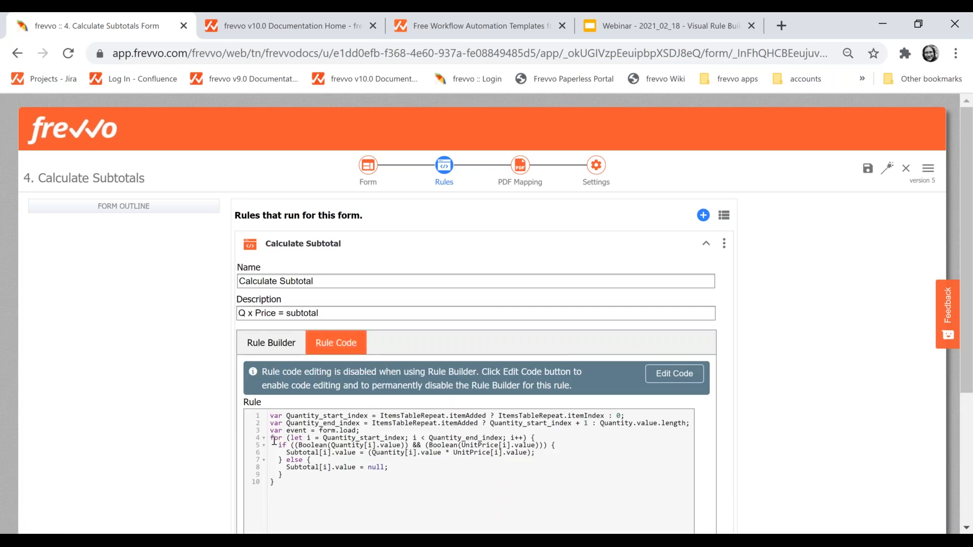
{"action": "left_click", "coordinate": [336, 440]}
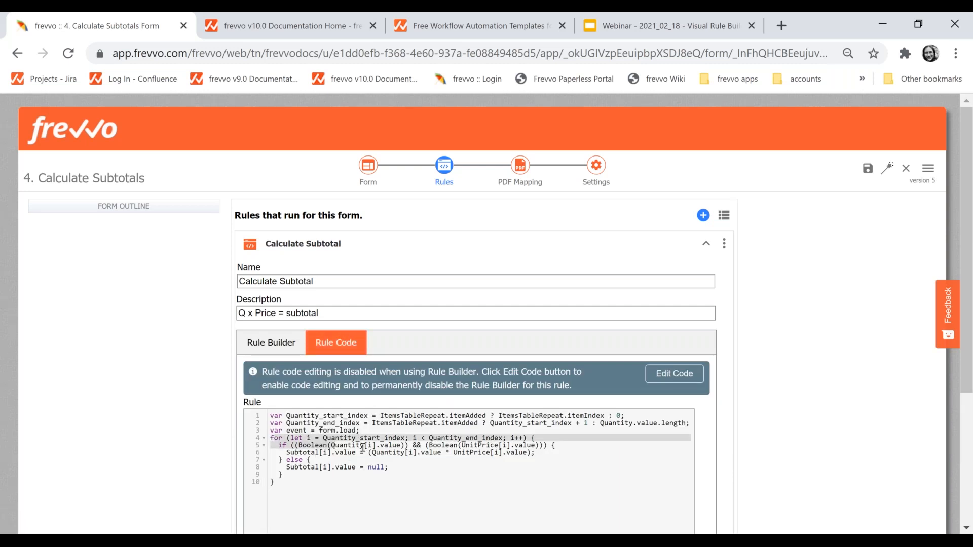
{"action": "left_click", "coordinate": [366, 486]}
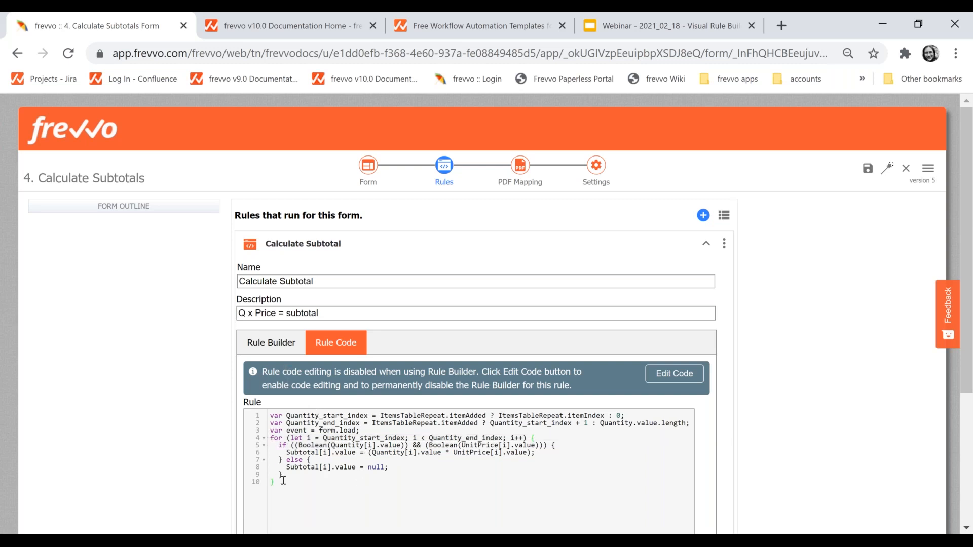
{"action": "left_click", "coordinate": [265, 345]}
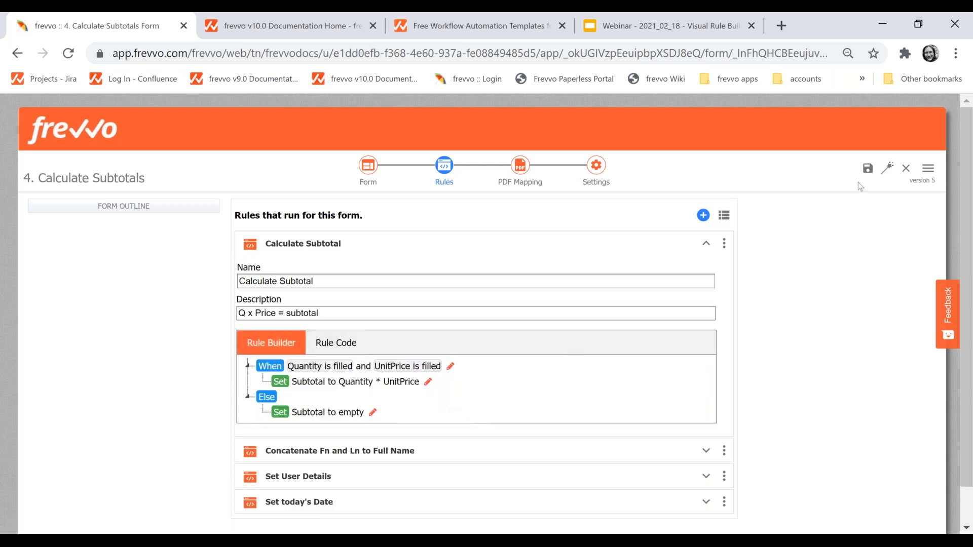
- Test the form in a maximized window and fill the first table row with Red Widget, quantity 5 and unit price 10.46
{"action": "left_click", "coordinate": [887, 170]}
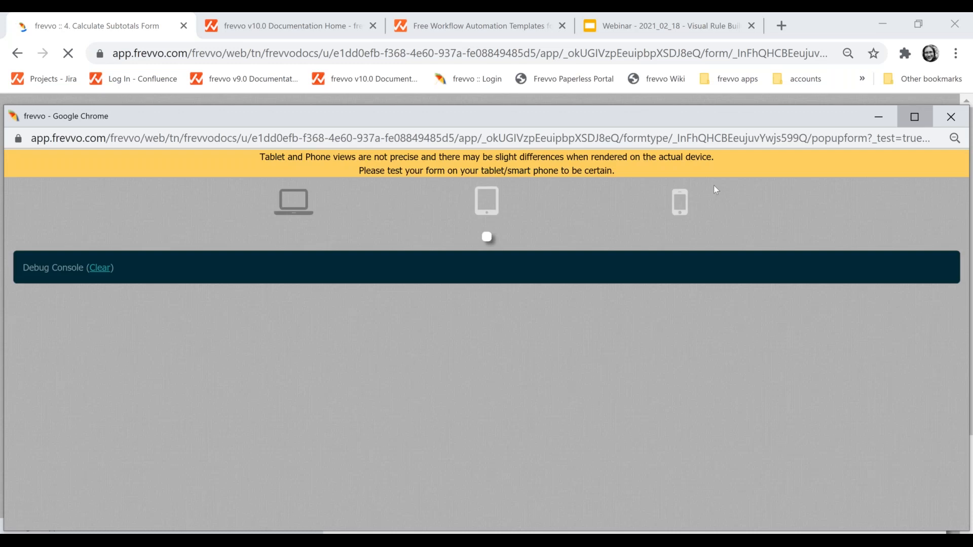
{"action": "left_click", "coordinate": [914, 117]}
{"action": "scroll", "coordinate": [374, 333], "scroll_direction": "down", "scroll_amount": 1}
{"action": "scroll", "coordinate": [376, 338], "scroll_direction": "down", "scroll_amount": 1}
{"action": "left_click", "coordinate": [356, 379]}
{"action": "type", "text": "Red Widget"}
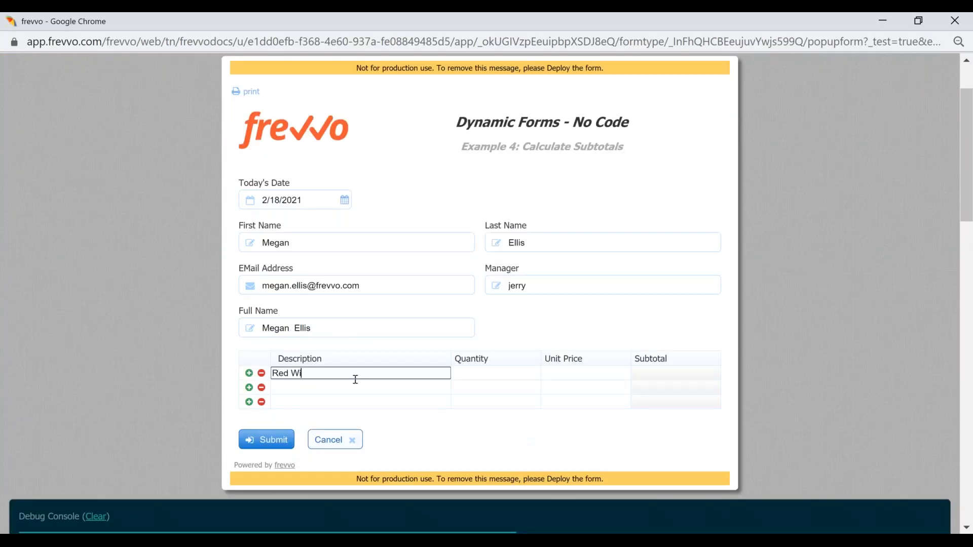
{"action": "key", "text": "Tab"}
{"action": "type", "text": "5"}
{"action": "key", "text": "Tab"}
{"action": "type", "text": "10.46"}
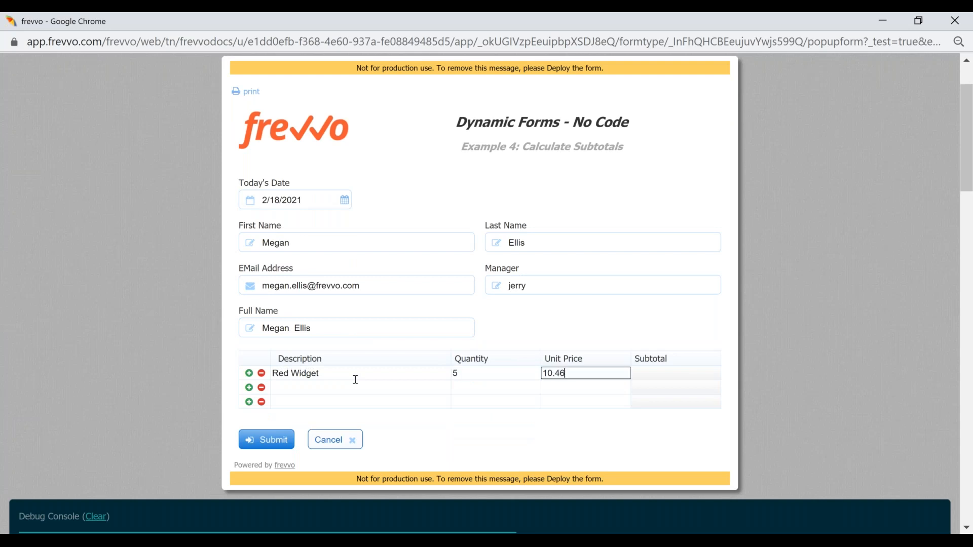
{"action": "key", "text": "Tab"}
- Fill the second table row with Green Widget, quantity 15 and unit price 23.456
{"action": "left_click", "coordinate": [372, 388]}
{"action": "type", "text": "Green"}
{"action": "type", "text": " Wei"}
{"action": "key", "text": "BackSpace"}
{"action": "key", "text": "BackSpace"}
{"action": "type", "text": "idget"}
{"action": "key", "text": "Tab"}
{"action": "type", "text": "15"}
{"action": "key", "text": "Tab"}
{"action": "type", "text": "23.456"}
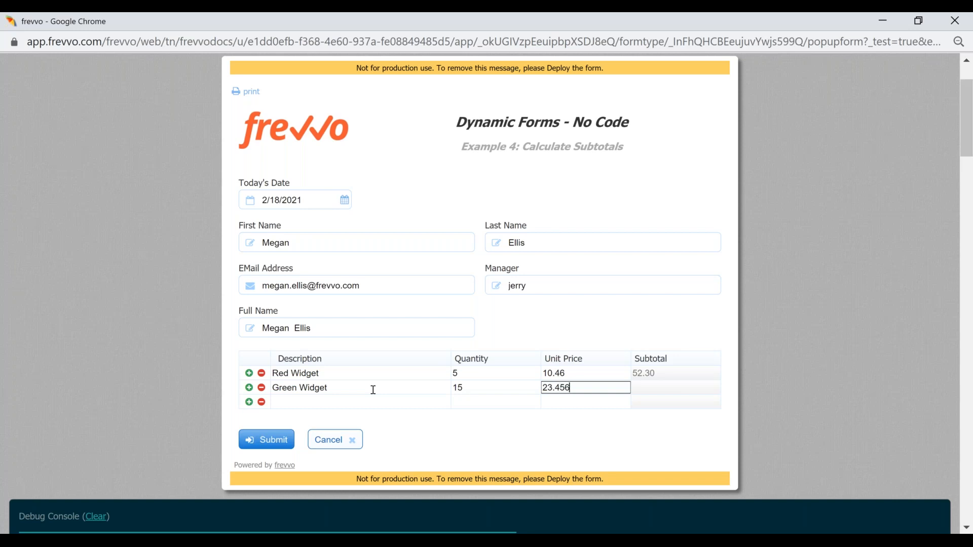
{"action": "key", "text": "Tab"}
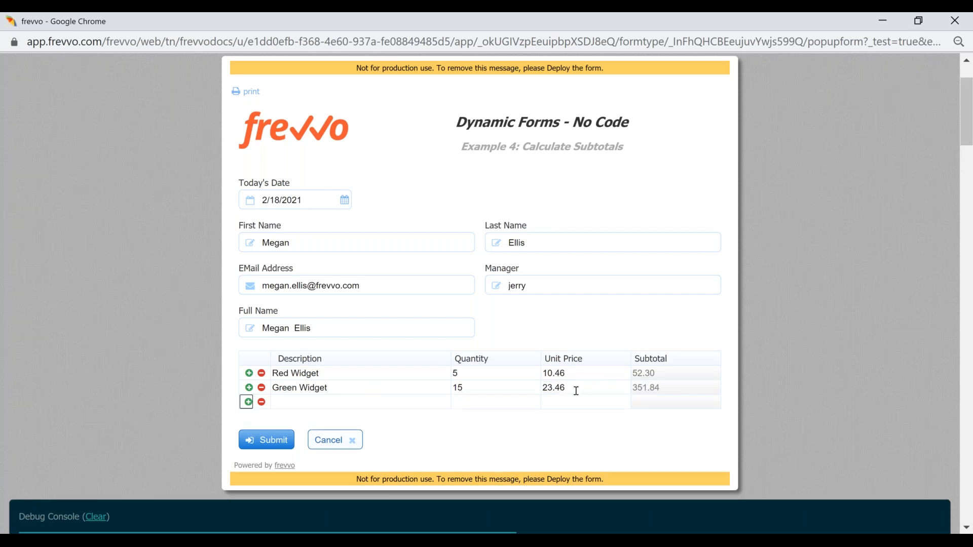
- Check the rounding of the Green Widget unit price and the row subtotals, and close the test form
{"action": "key", "text": "shift+Tab"}
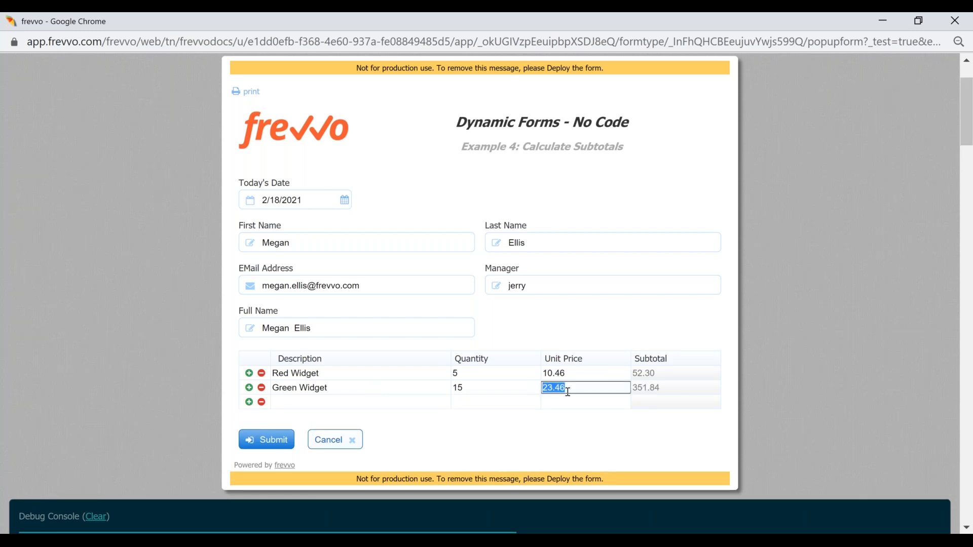
{"action": "left_click", "coordinate": [642, 392]}
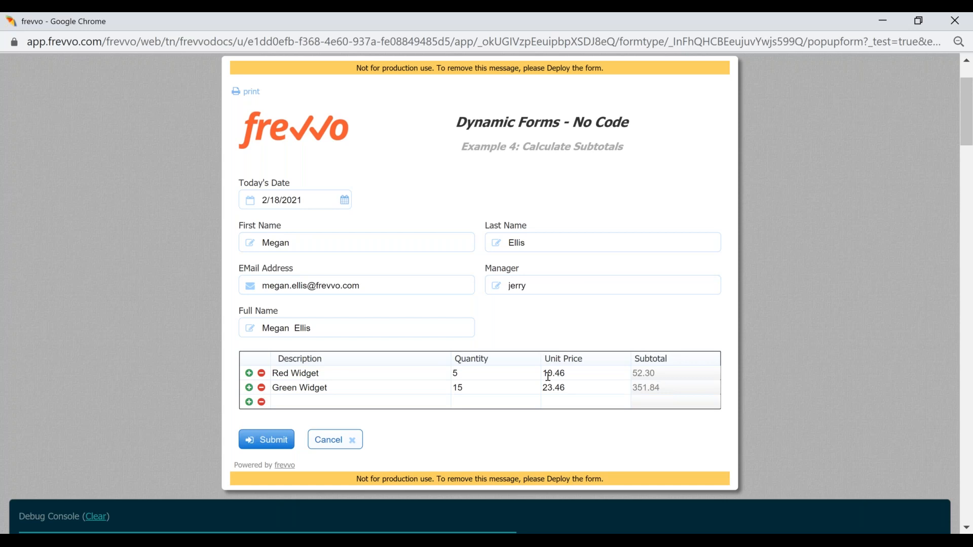
{"action": "double_click", "coordinate": [675, 388]}
{"action": "left_click", "coordinate": [674, 429]}
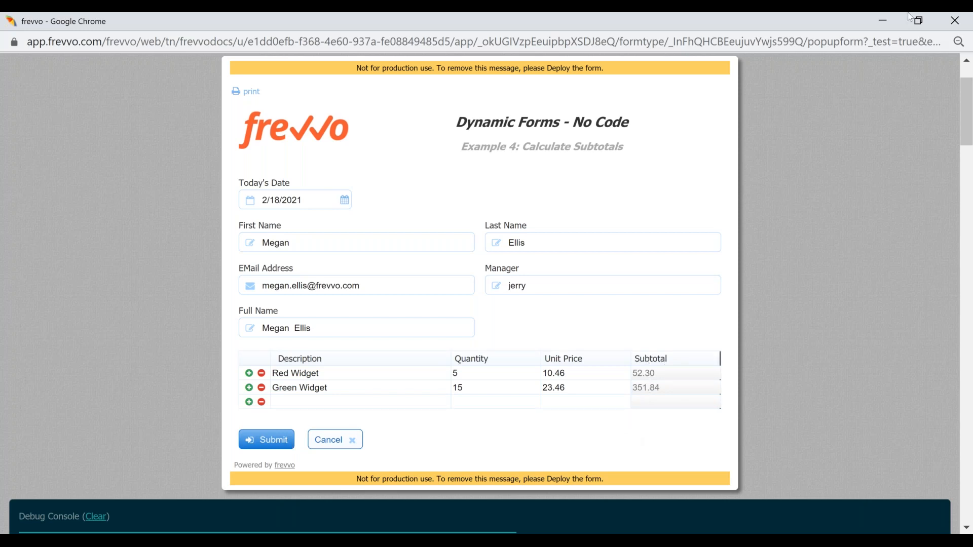
{"action": "left_click", "coordinate": [955, 20]}
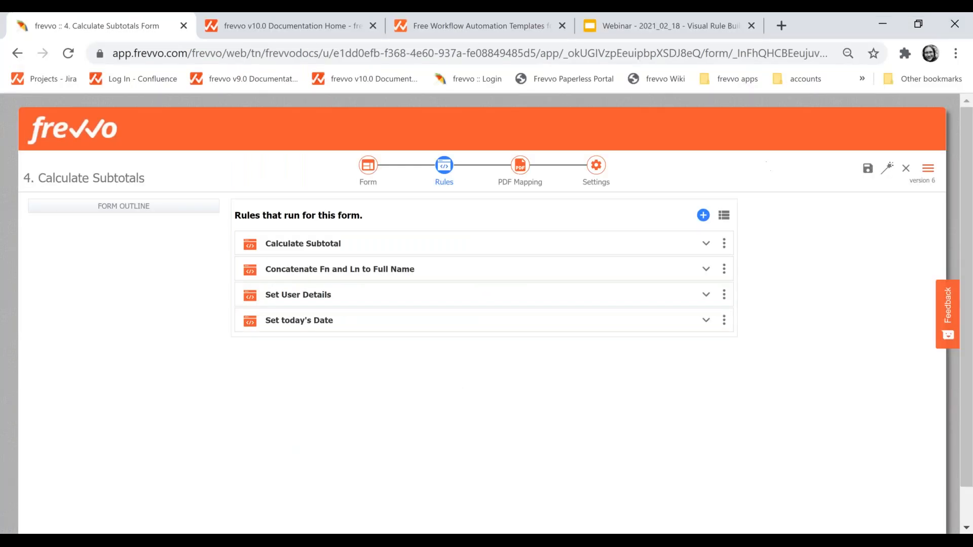
- Leave the Calculate Subtotals form and open the "5. Calculate Grand Total" form for editing
{"action": "left_click", "coordinate": [928, 168]}
{"action": "left_click", "coordinate": [884, 217]}
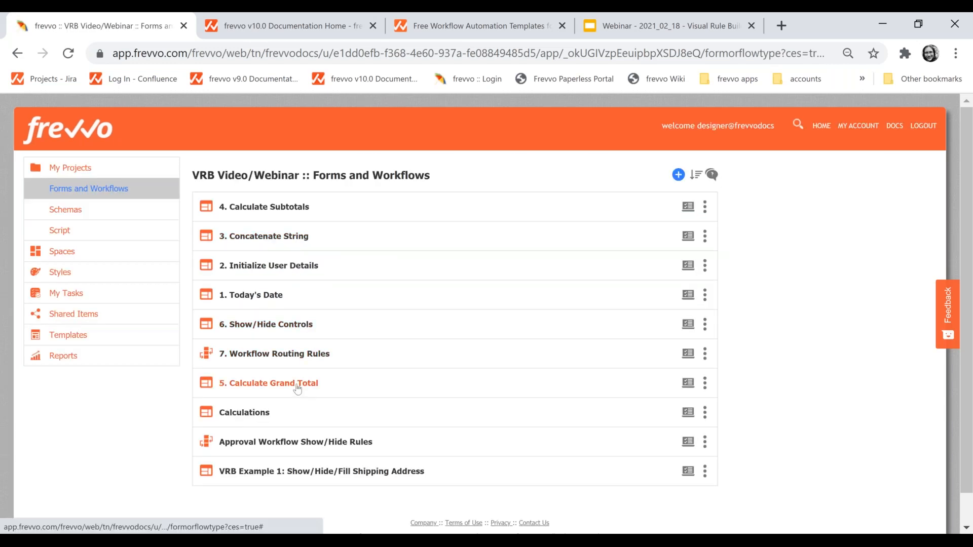
{"action": "left_click", "coordinate": [291, 388]}
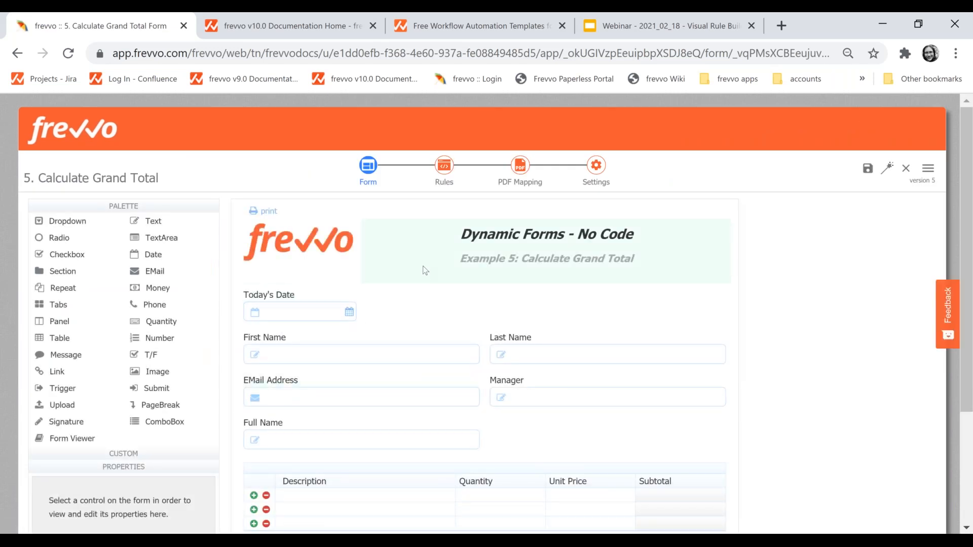
- Inspect the properties of the Grand Total control below the table and of the blank message control beside it
{"action": "scroll", "coordinate": [425, 270], "scroll_direction": "down", "scroll_amount": 3}
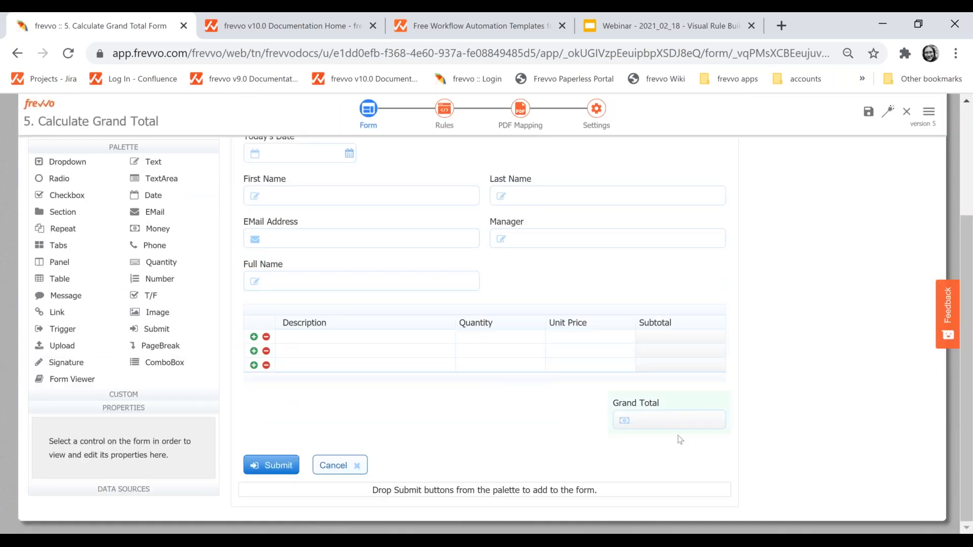
{"action": "left_click", "coordinate": [667, 409]}
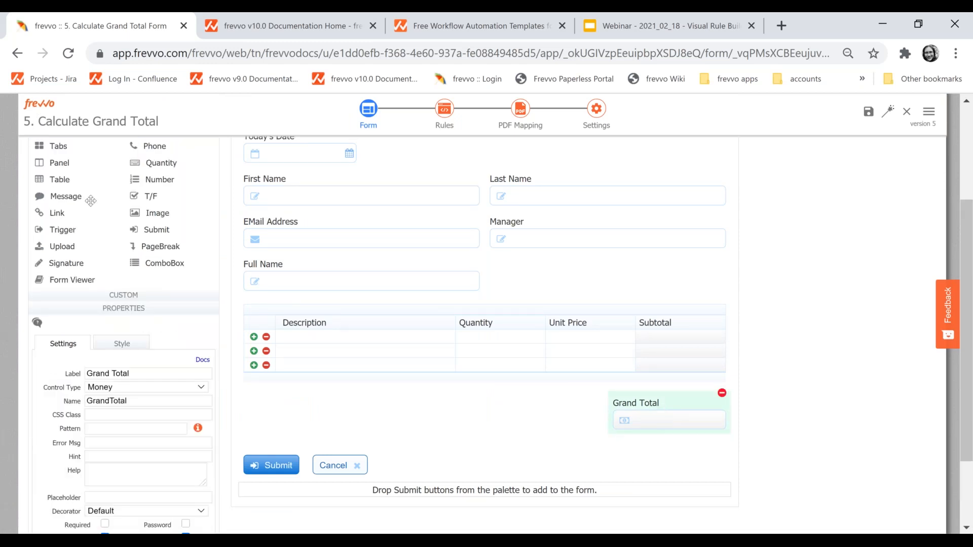
{"action": "scroll", "coordinate": [102, 266], "scroll_direction": "down", "scroll_amount": 3}
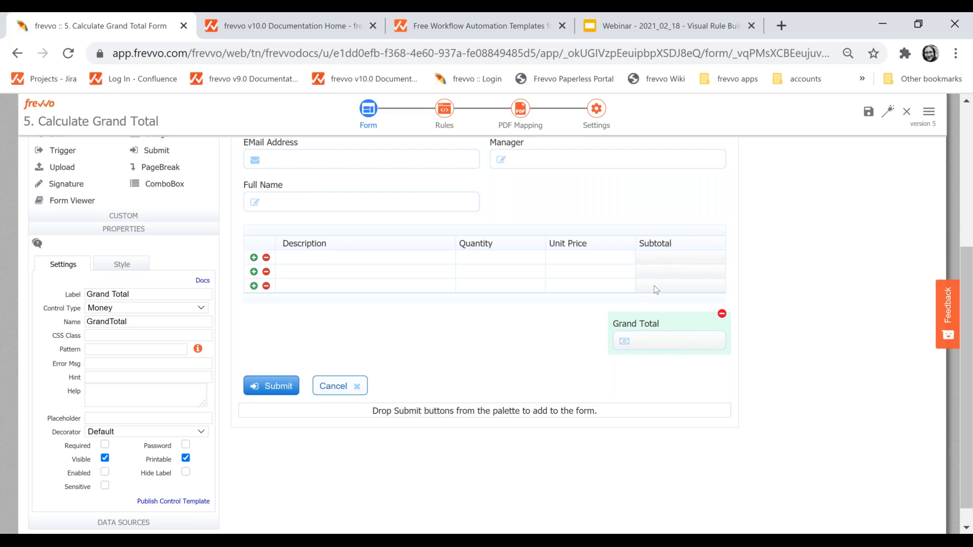
{"action": "left_click", "coordinate": [353, 325]}
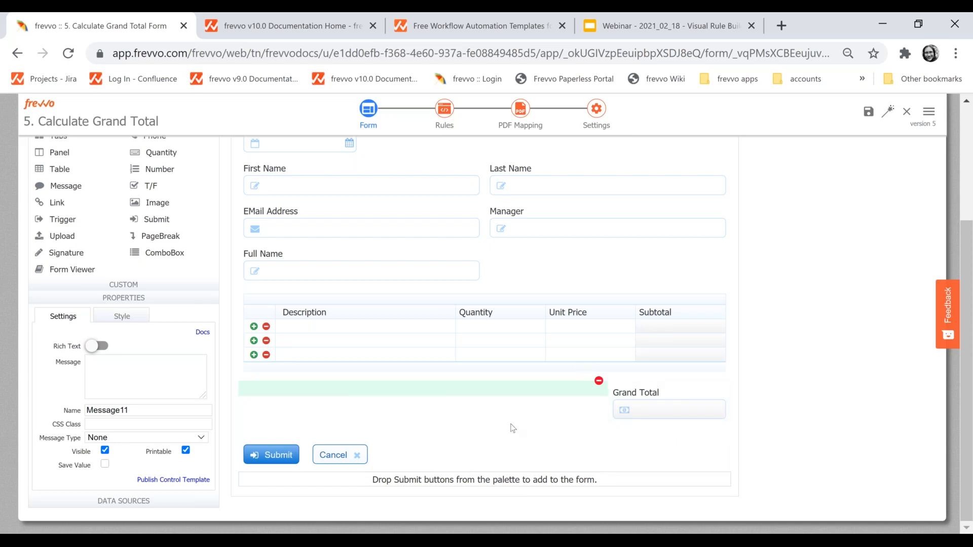
- Add a new rule to the form and name it Calculate Grand Total
{"action": "left_click", "coordinate": [445, 114]}
{"action": "left_click", "coordinate": [703, 177]}
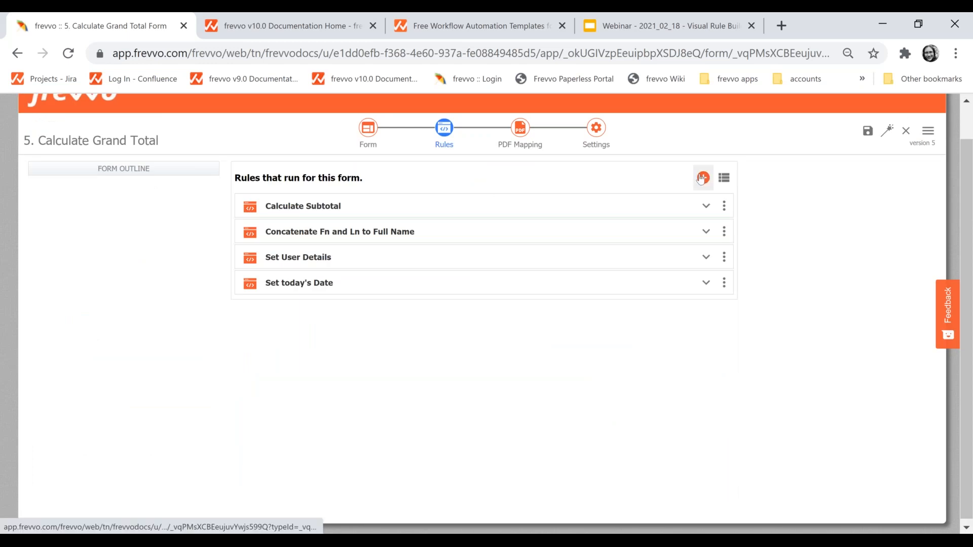
{"action": "left_click", "coordinate": [296, 243]}
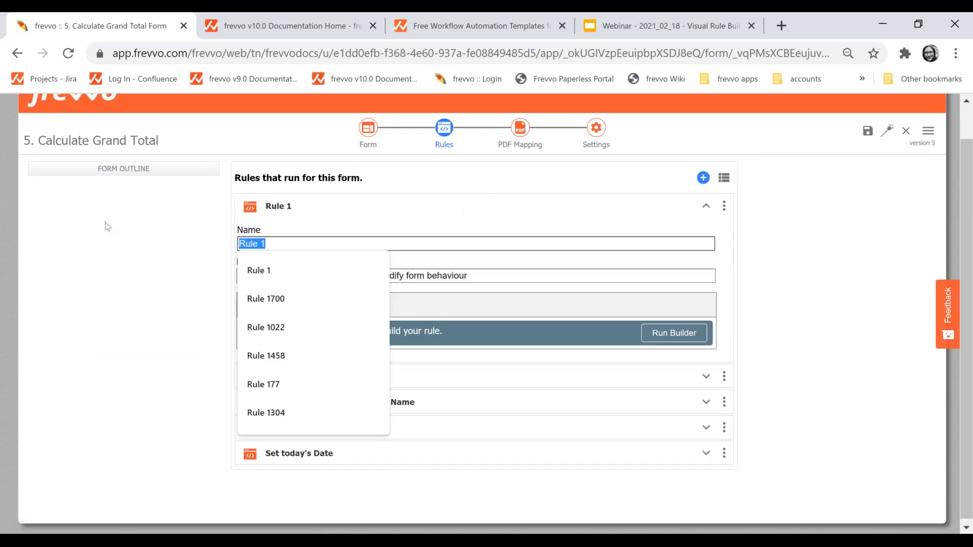
{"action": "type", "text": "Calculat"}
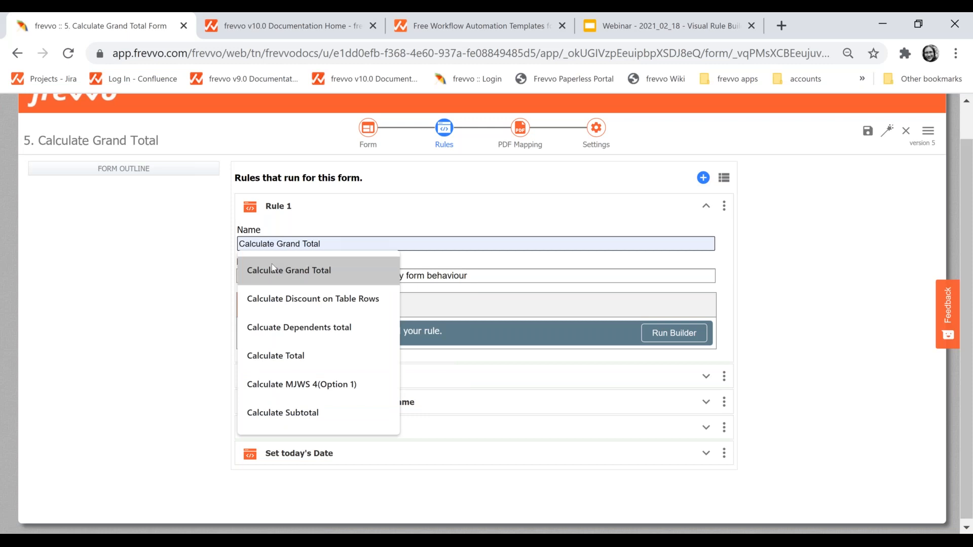
{"action": "left_click", "coordinate": [279, 265]}
- Replace the Calculate Grand Total rule's description with "Sum subtotal column for Grand Total"
{"action": "left_click", "coordinate": [325, 277]}
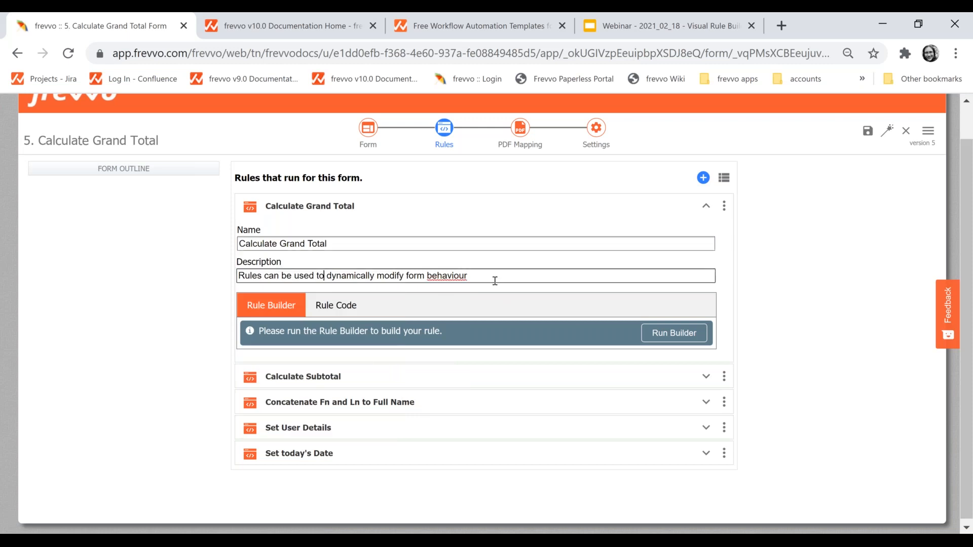
{"action": "left_click_drag", "start_coordinate": [467, 277], "coordinate": [237, 276]}
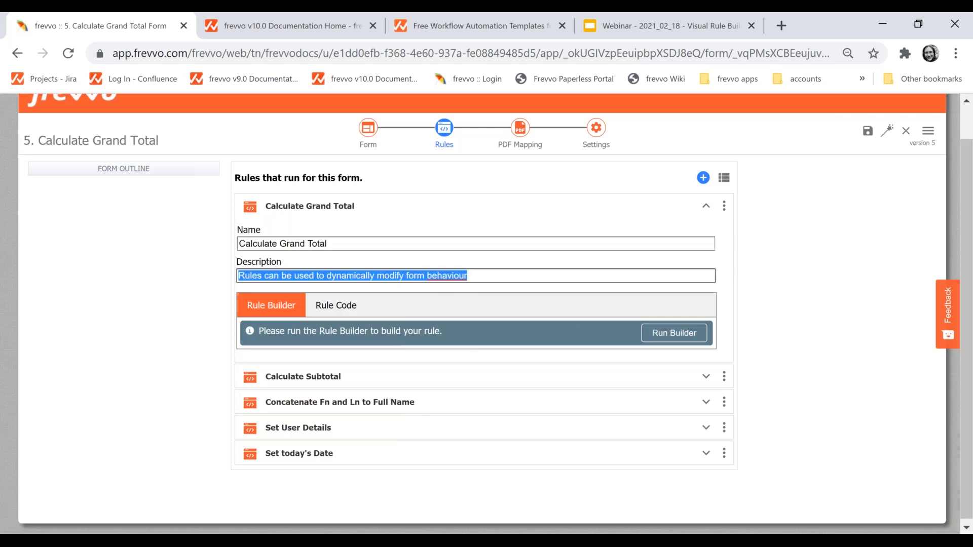
{"action": "type", "text": "A"}
{"action": "type", "text": "Sum "}
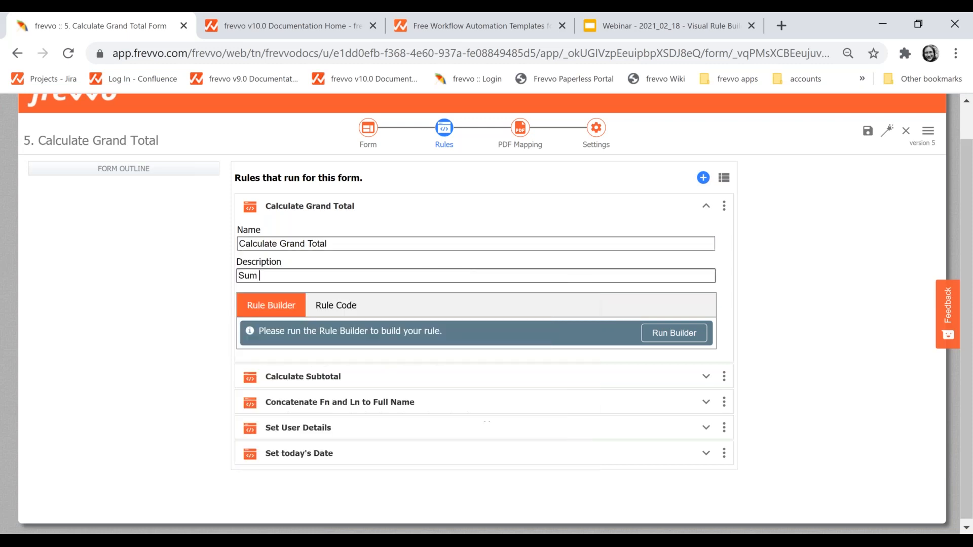
{"action": "type", "text": "subtotal column for Grand Total"}
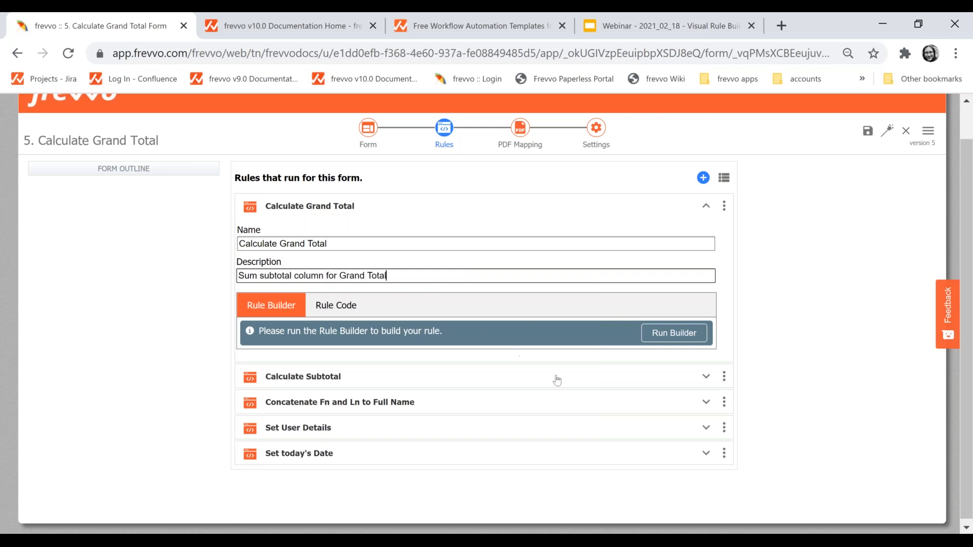
- Run the Rule Builder without a condition and start an action that sets GrandTotal using the "to" operation
{"action": "left_click", "coordinate": [664, 334]}
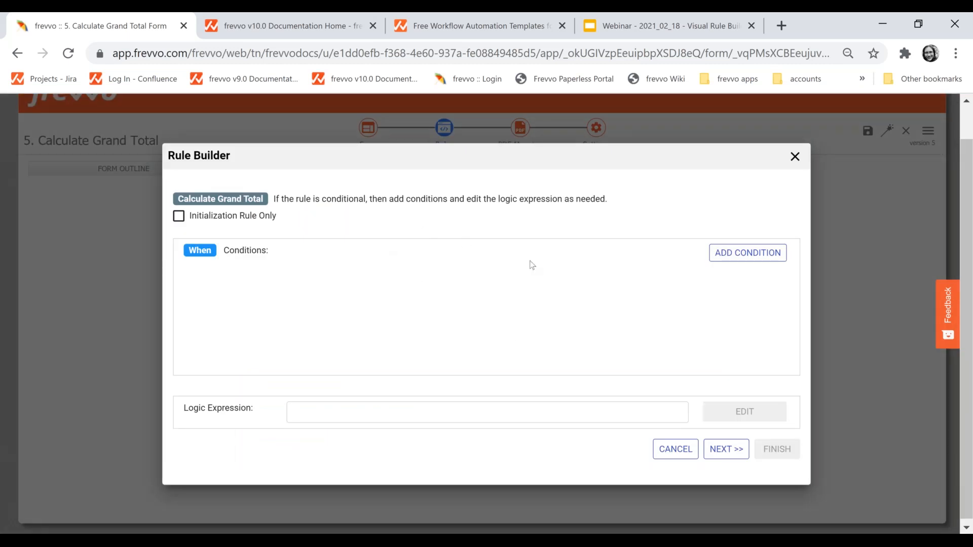
{"action": "left_click", "coordinate": [723, 449]}
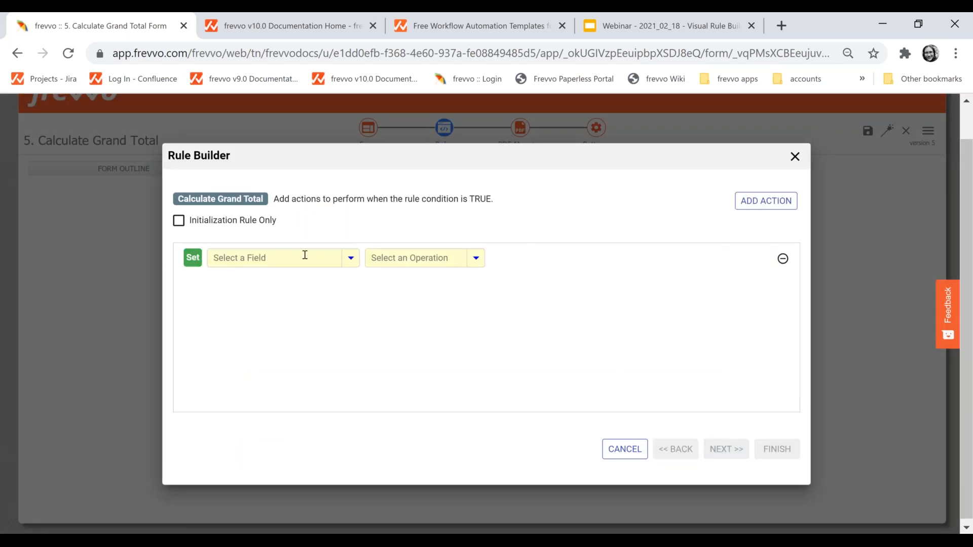
{"action": "left_click", "coordinate": [304, 256]}
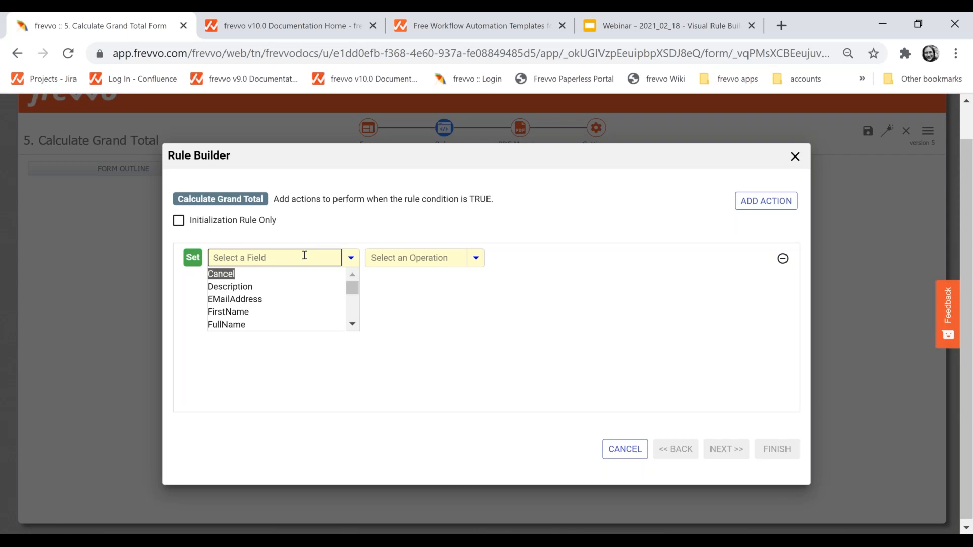
{"action": "type", "text": "gra"}
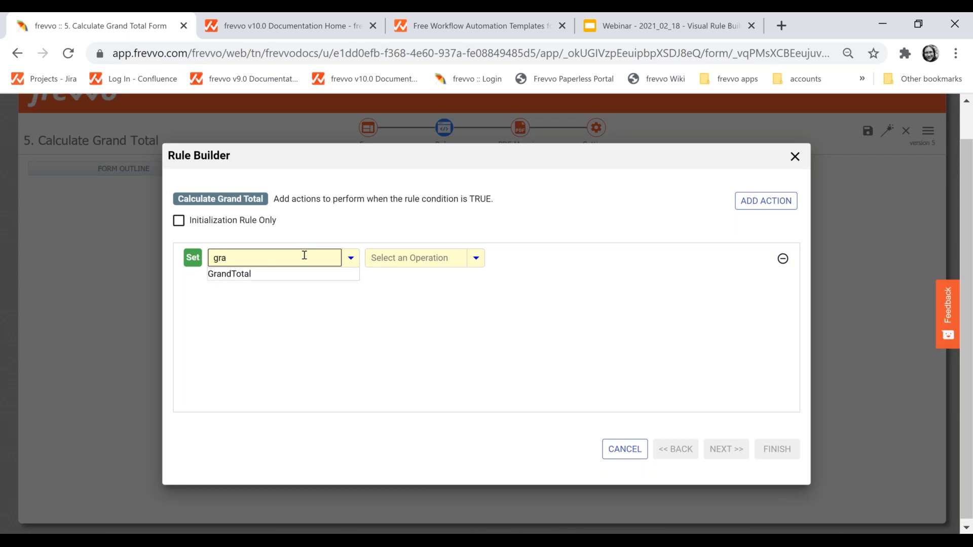
{"action": "left_click", "coordinate": [255, 259]}
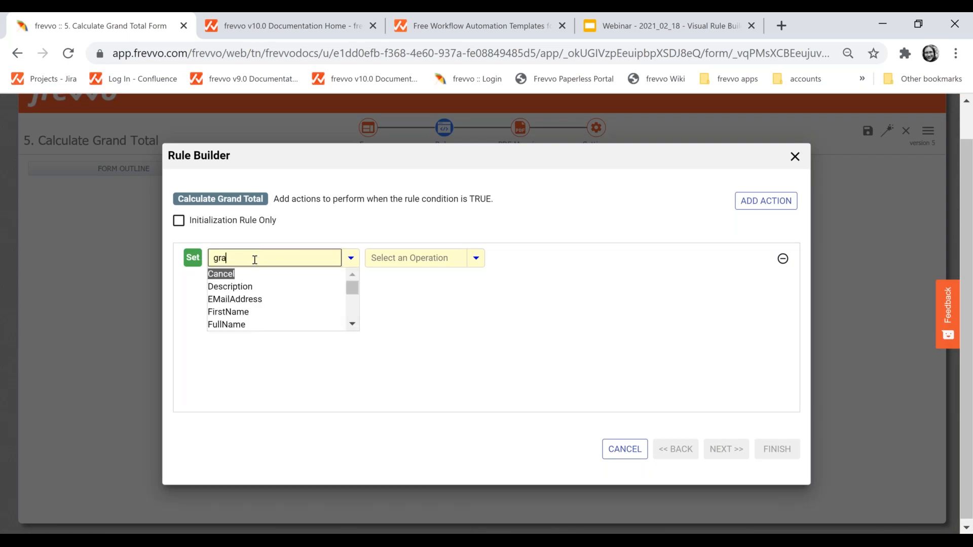
{"action": "type", "text": "n"}
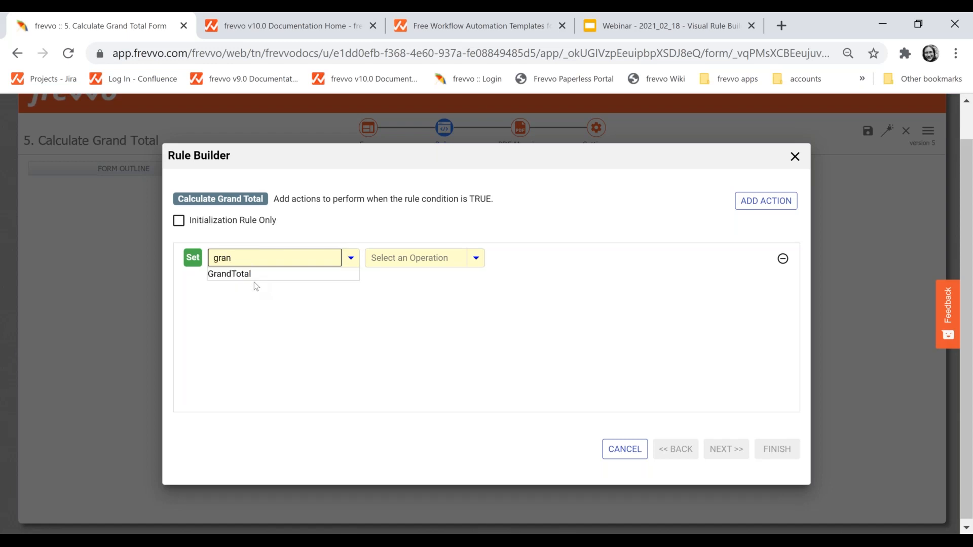
{"action": "left_click", "coordinate": [253, 274]}
{"action": "left_click", "coordinate": [380, 262]}
{"action": "scroll", "coordinate": [421, 299], "scroll_direction": "down", "scroll_amount": 3}
{"action": "scroll", "coordinate": [404, 306], "scroll_direction": "up", "scroll_amount": 3}
{"action": "left_click", "coordinate": [400, 311]}
{"action": "left_click", "coordinate": [537, 257]}
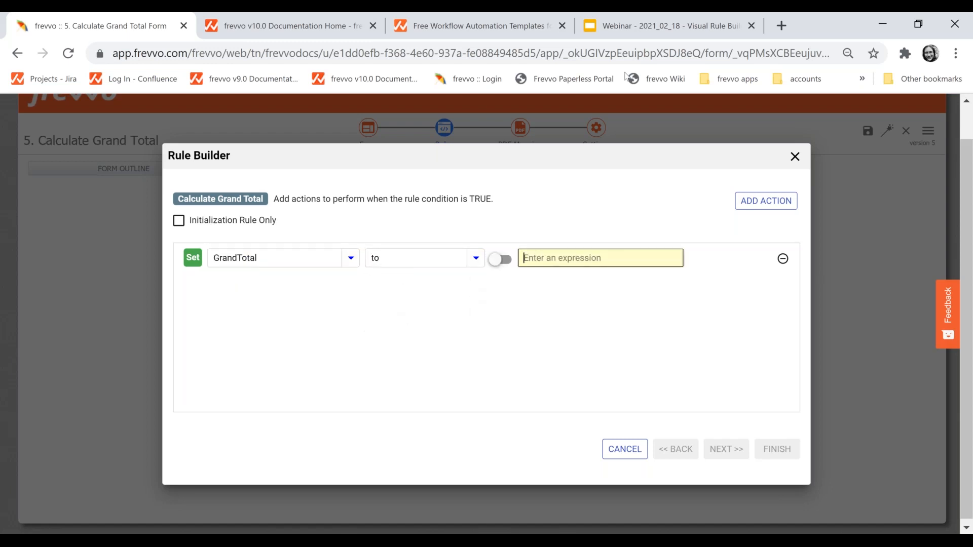
- Switch to the Google Slides webinar deck and look up the sum function on the Built In Functions slide
{"action": "left_click", "coordinate": [608, 28]}
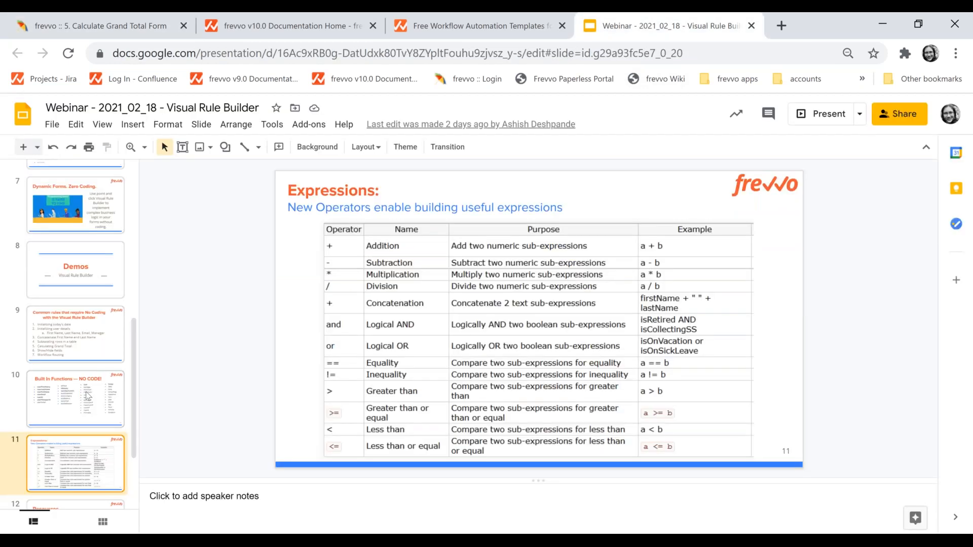
{"action": "left_click", "coordinate": [87, 396]}
{"action": "double_click", "coordinate": [610, 240]}
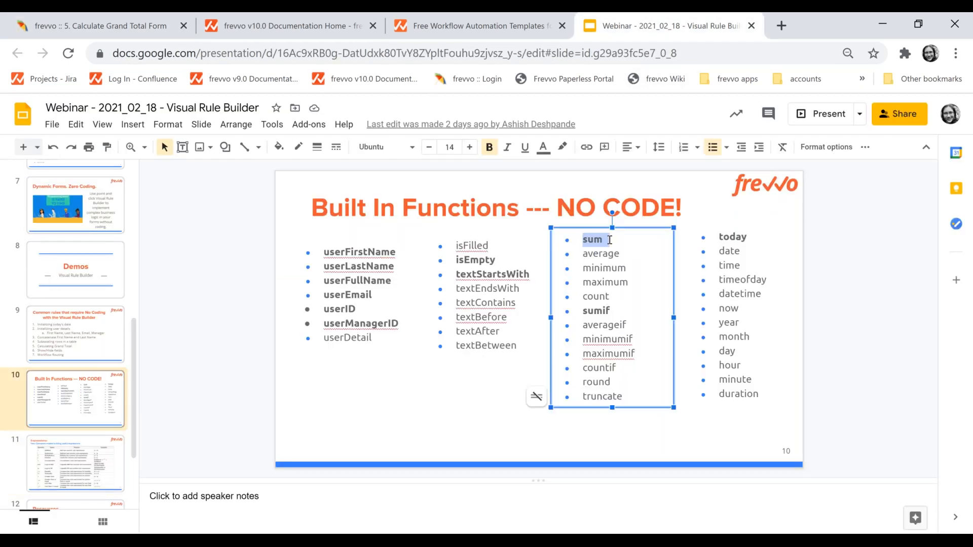
- Return to the frevvo Rule Builder and enter sum(Subtotal) as the expression for GrandTotal, consulting the function's syntax help
{"action": "left_click", "coordinate": [150, 26]}
{"action": "type", "text": "sum"}
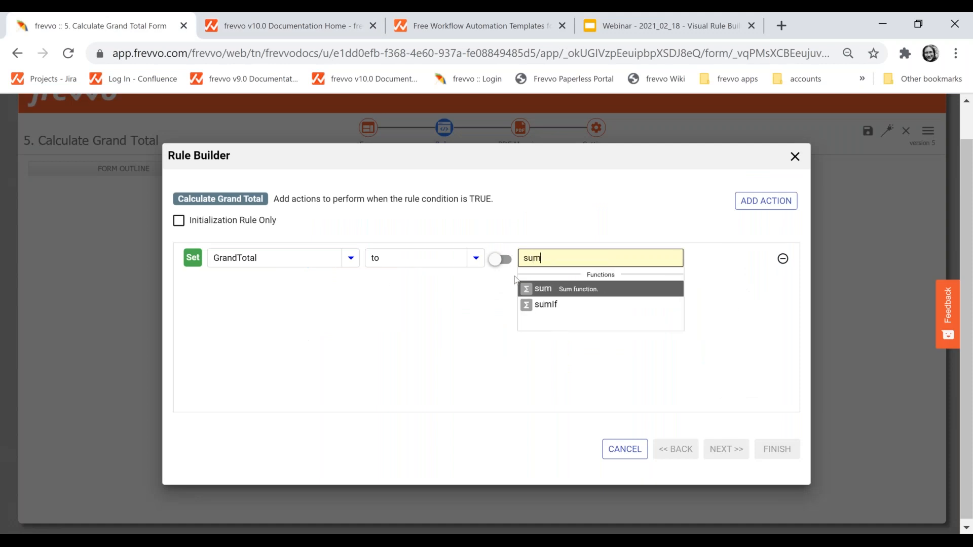
{"action": "type", "text": "("}
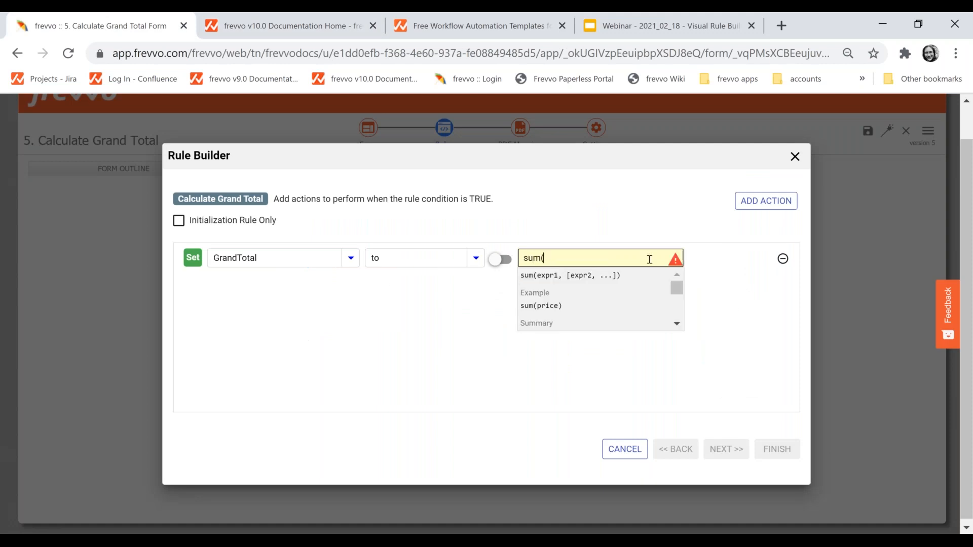
{"action": "left_click_drag", "start_coordinate": [532, 277], "coordinate": [611, 276]}
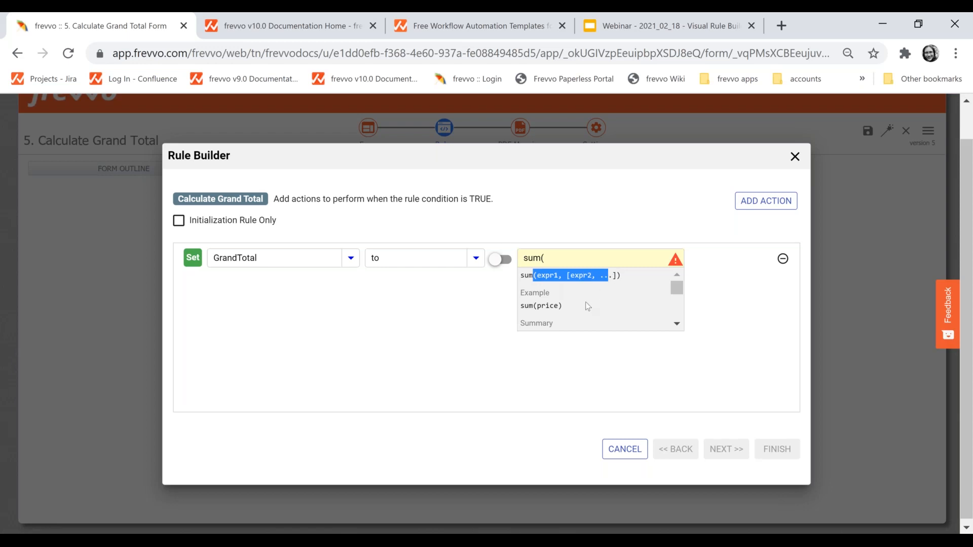
{"action": "left_click", "coordinate": [568, 258]}
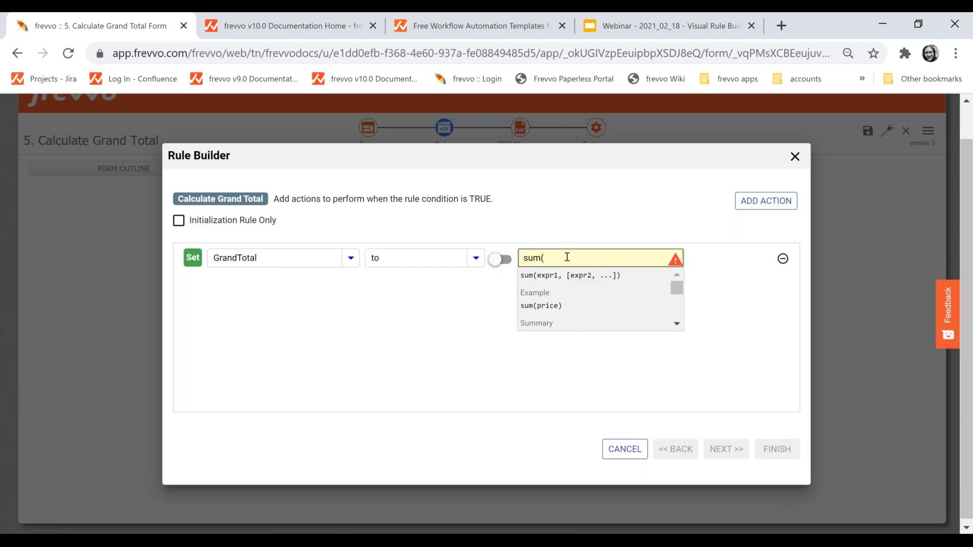
{"action": "type", "text": "Subtotal)"}
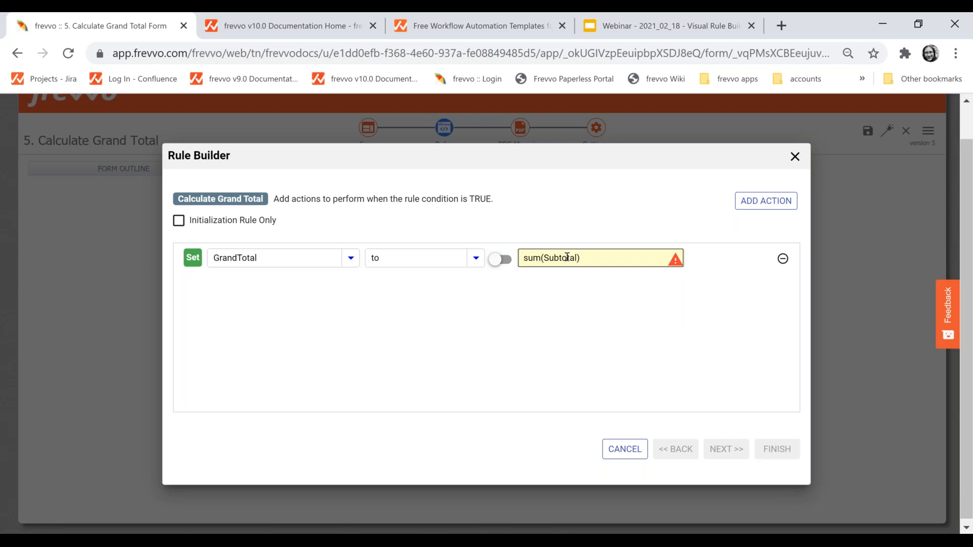
{"action": "left_click", "coordinate": [591, 284]}
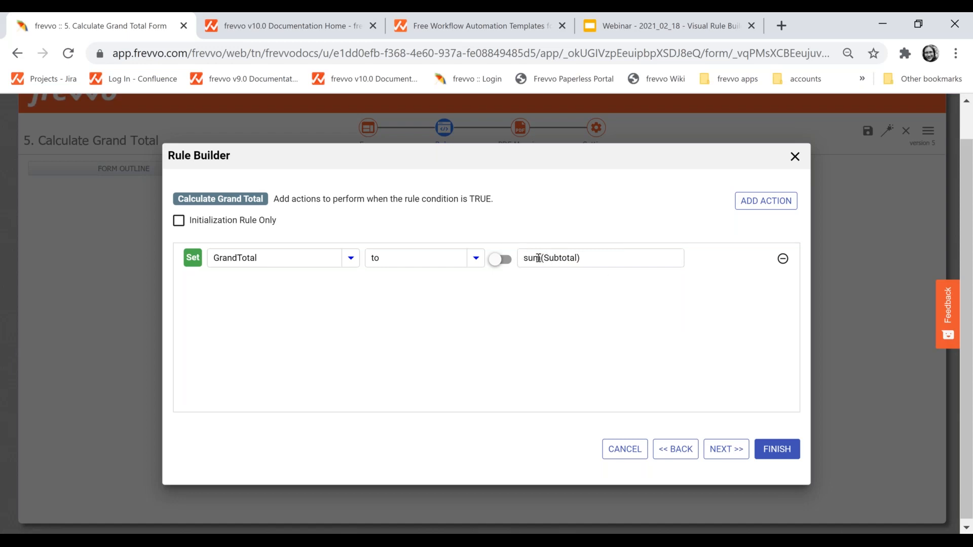
- Review the sum(Subtotal) expression and the optional FALSE-condition actions page, and finish building the rule
{"action": "left_click_drag", "start_coordinate": [541, 259], "coordinate": [606, 262]}
{"action": "left_click", "coordinate": [606, 262]}
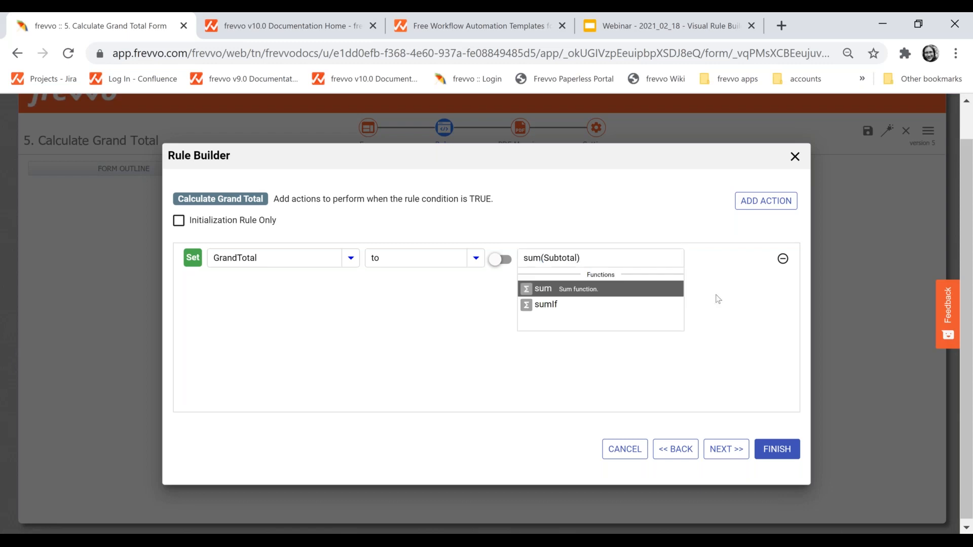
{"action": "left_click", "coordinate": [736, 452]}
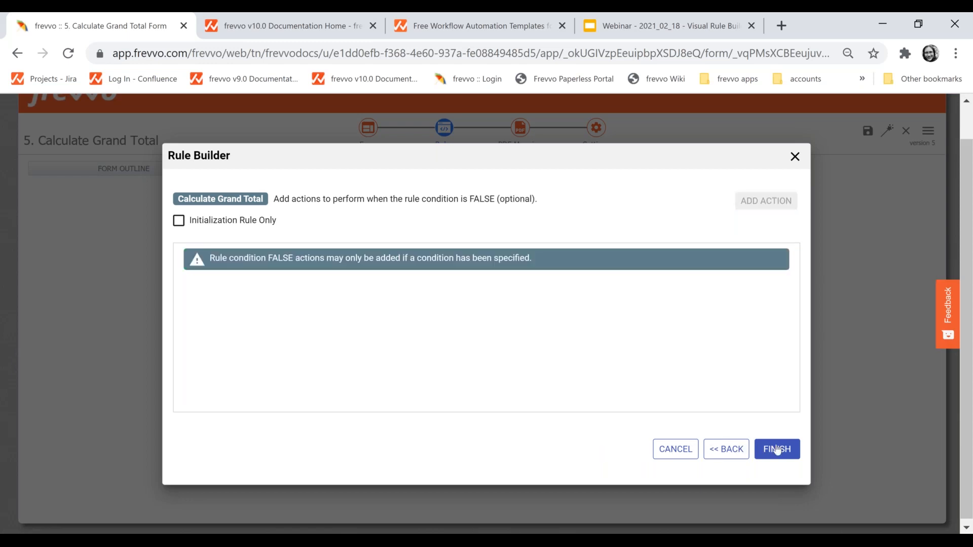
{"action": "left_click", "coordinate": [733, 453]}
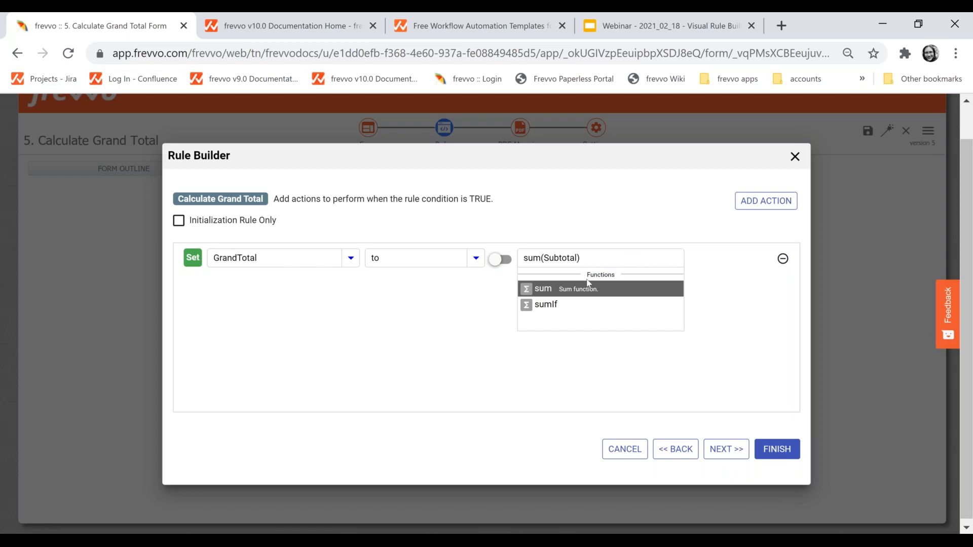
{"action": "left_click", "coordinate": [609, 261]}
{"action": "left_click", "coordinate": [774, 449]}
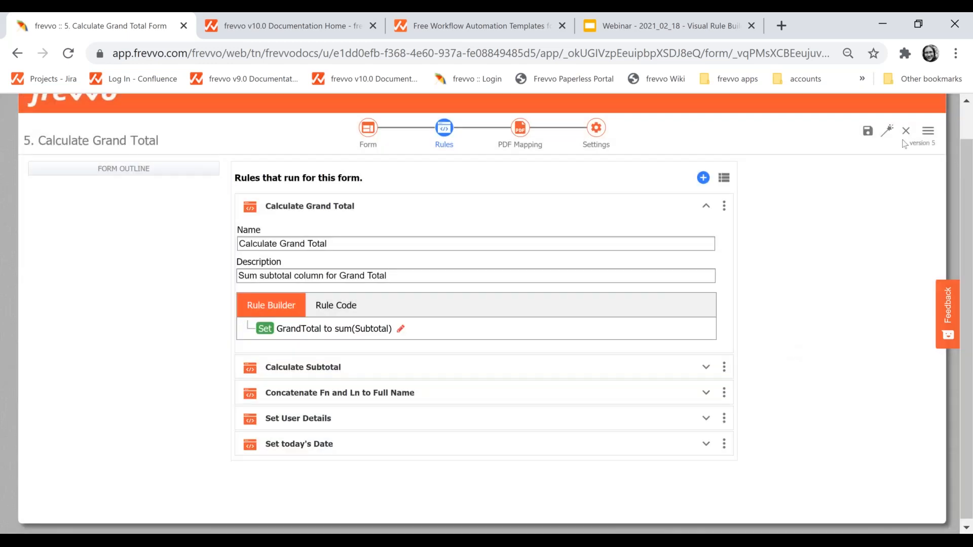
- Test the form in a maximized window and fill the first table row with Red Widgets, quantity 5 and unit price 12.34
{"action": "left_click", "coordinate": [885, 136]}
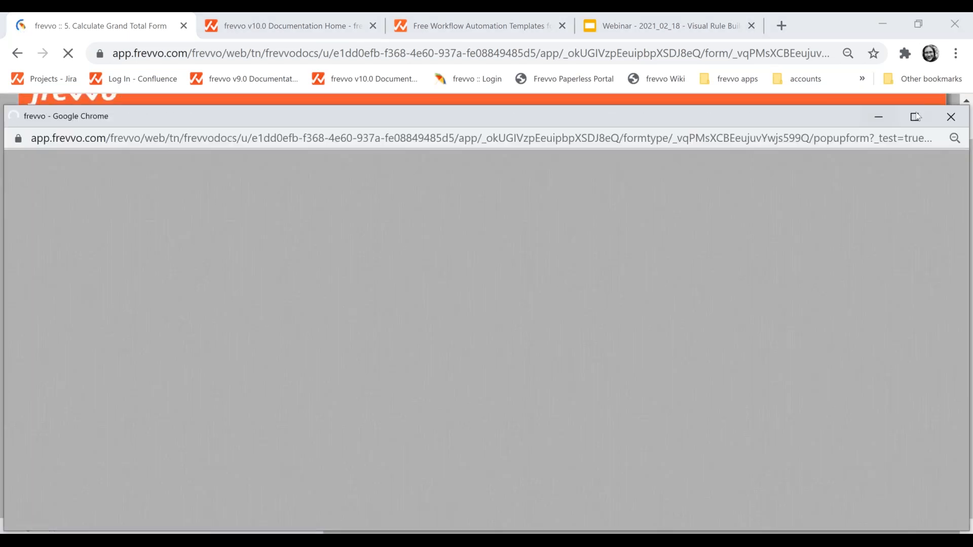
{"action": "left_click", "coordinate": [916, 115]}
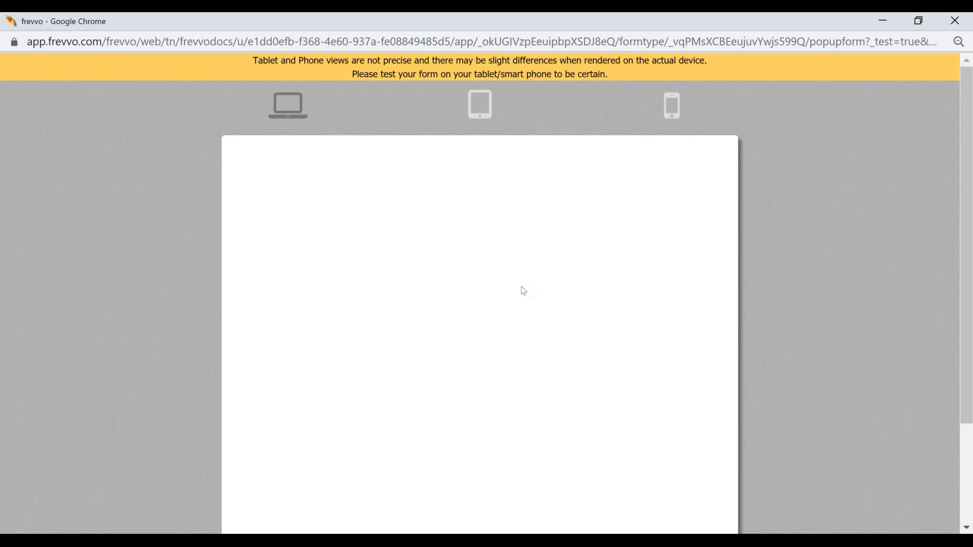
{"action": "left_click", "coordinate": [339, 294]}
{"action": "type", "text": "Red Widgets"}
{"action": "key", "text": "Tab"}
{"action": "type", "text": "5"}
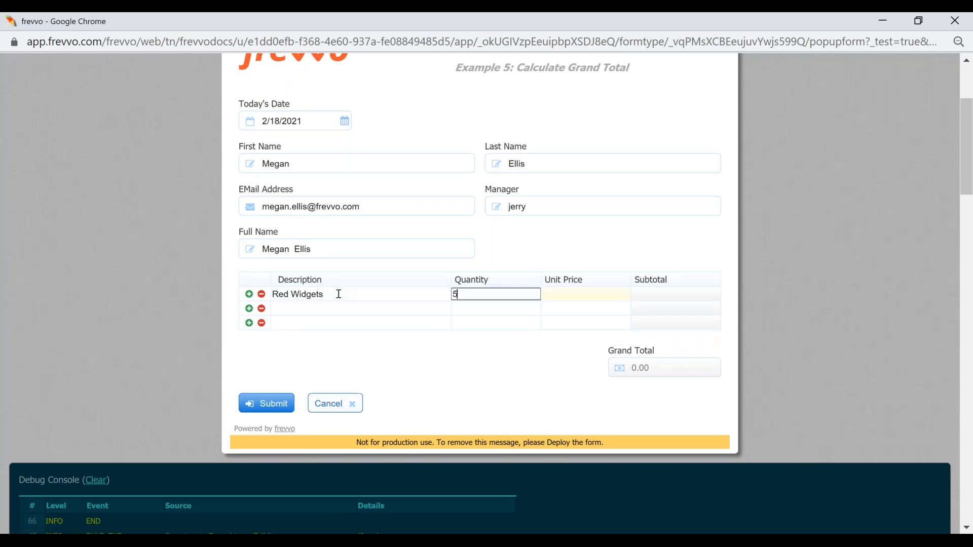
{"action": "key", "text": "Tab"}
{"action": "type", "text": "12.34"}
{"action": "key", "text": "Tab"}
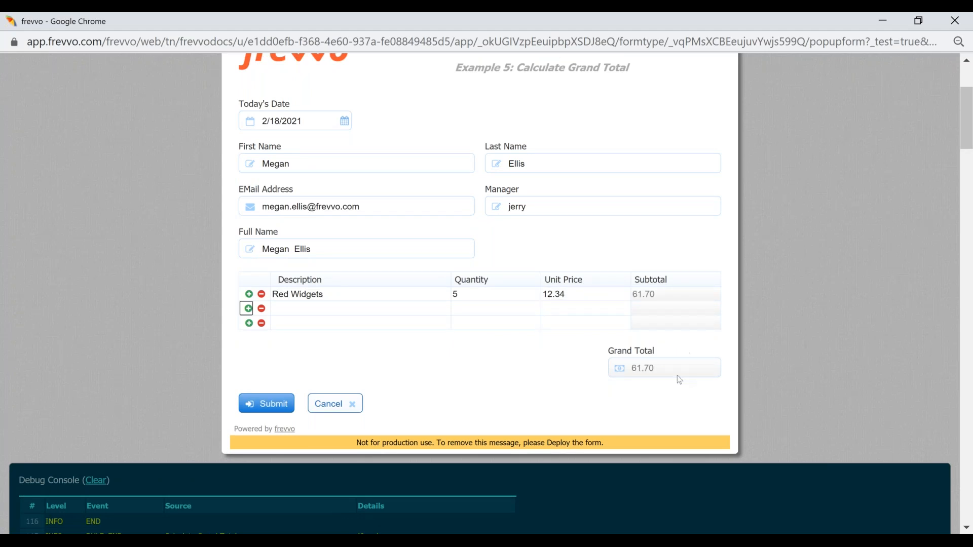
- Enter Green Widgets as the description in the second table row
{"action": "left_click", "coordinate": [396, 314]}
{"action": "type", "text": "Gree"}
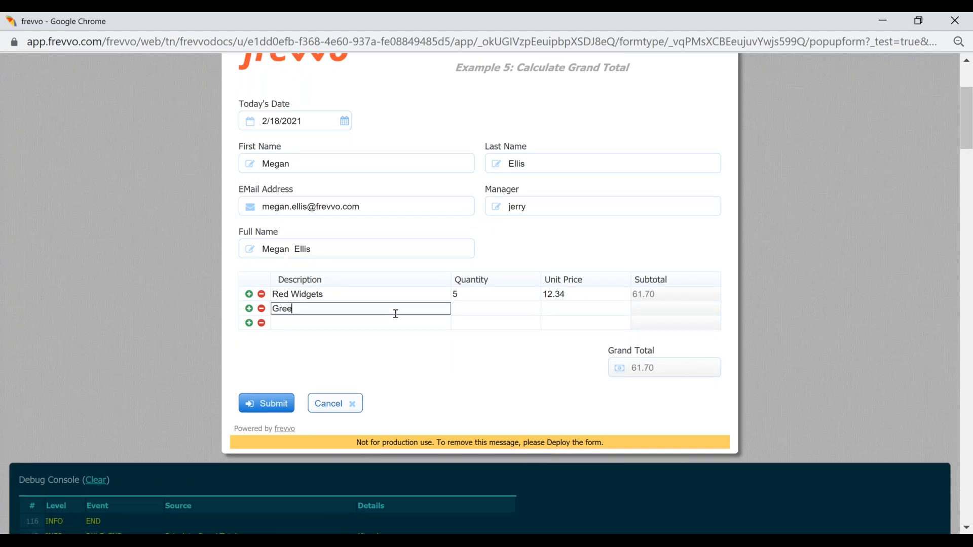
{"action": "type", "text": "n Widgets"}
{"action": "key", "text": "Tab"}
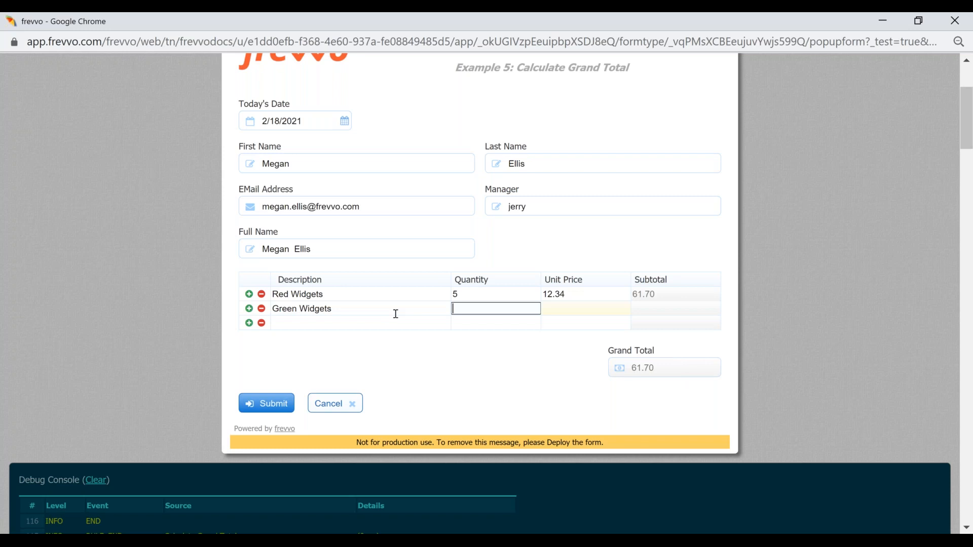
- Complete the Green Widgets row with a quantity of 7 and a unit price of 43.40
{"action": "type", "text": "7"}
{"action": "key", "text": "Tab"}
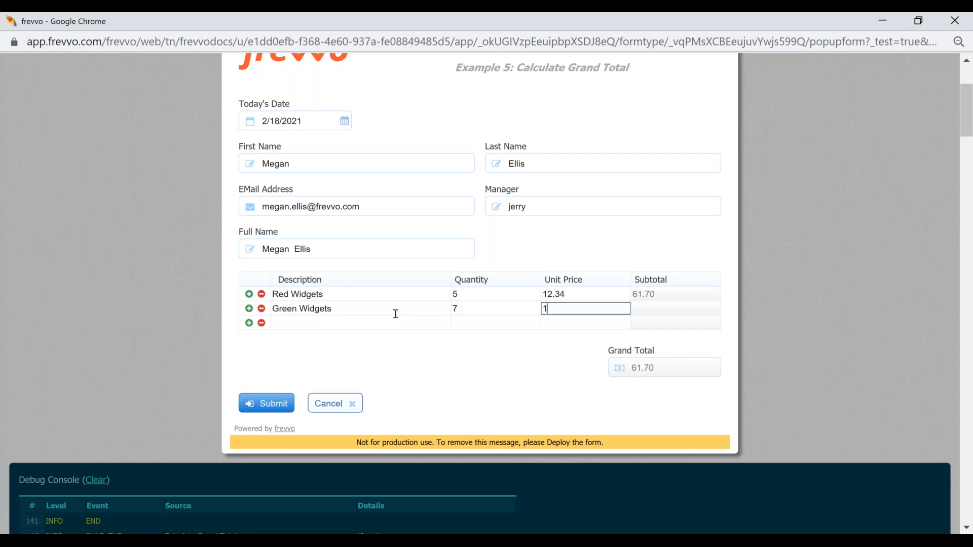
{"action": "type", "text": "434"}
{"action": "key", "text": "BackSpace"}
{"action": "key", "text": "BackSpace"}
{"action": "type", "text": "3.40"}
{"action": "key", "text": "Tab"}
- Fill the third table row with Blue Widgets, quantity 9 and unit price 44.55
{"action": "left_click", "coordinate": [353, 321]}
{"action": "type", "text": "Blue Widgets"}
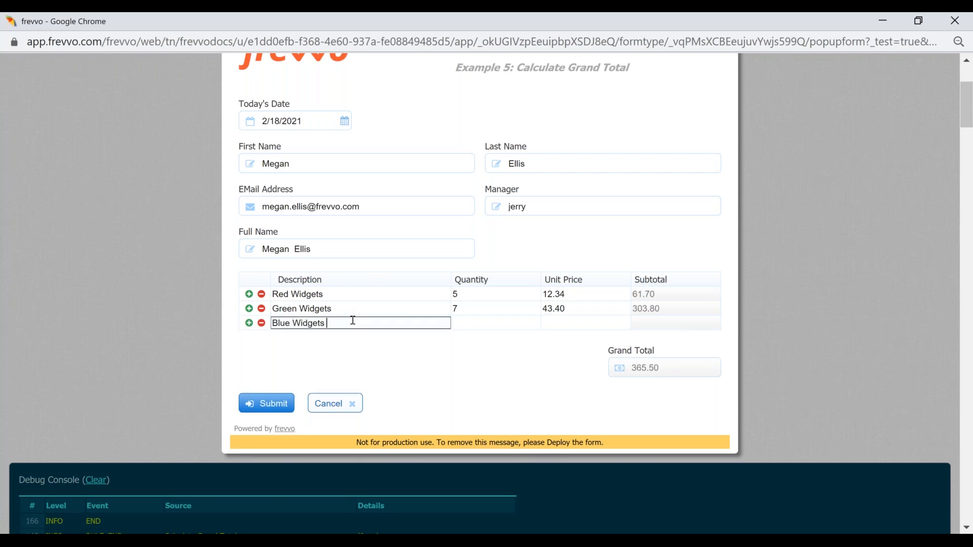
{"action": "key", "text": "Tab"}
{"action": "type", "text": "9"}
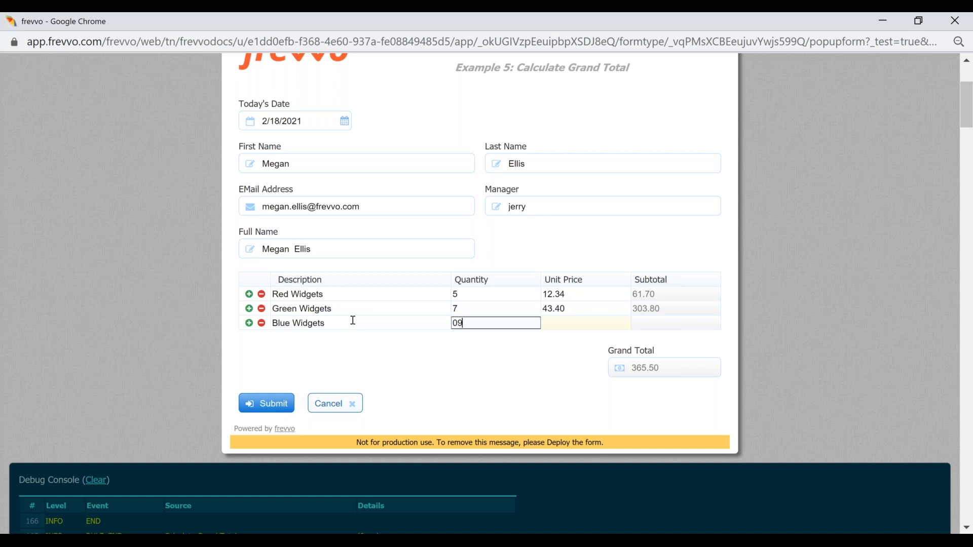
{"action": "key", "text": "Tab"}
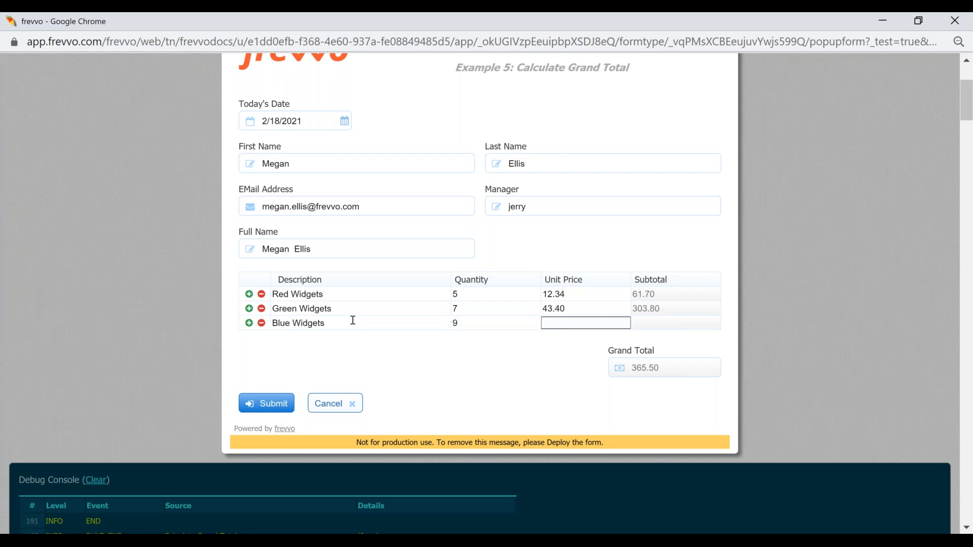
{"action": "type", "text": "44.55"}
{"action": "key", "text": "Tab"}
- Set the unit price of the Blue Widgets row to 42.50
{"action": "left_click_drag", "start_coordinate": [568, 324], "coordinate": [519, 323]}
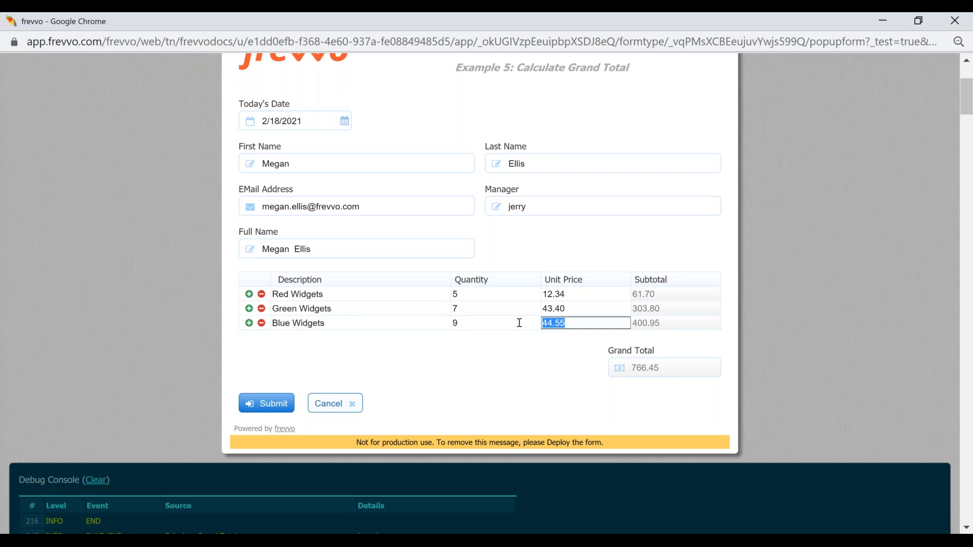
{"action": "type", "text": "42.50"}
{"action": "key", "text": "Tab"}
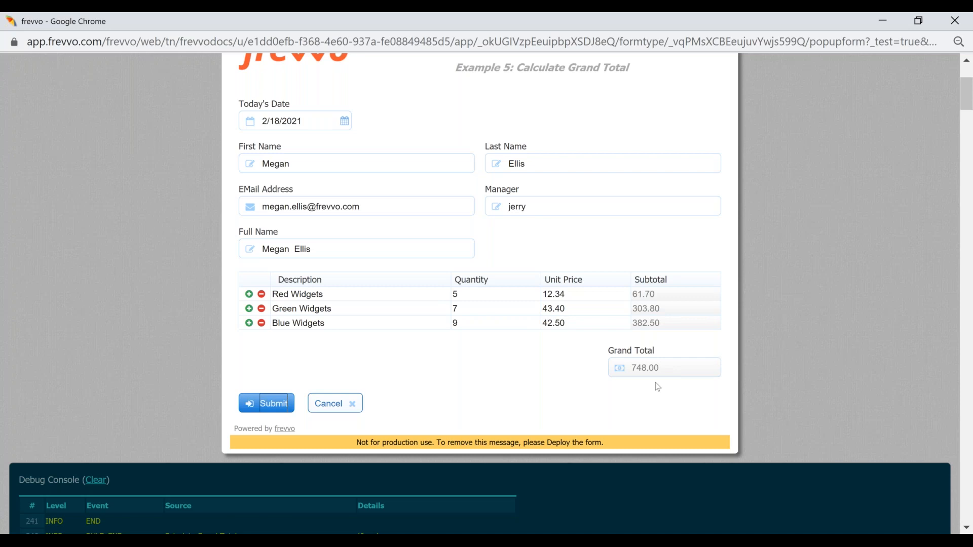
- Delete the Blue Widgets row from the table and close the test form
{"action": "left_click", "coordinate": [262, 324]}
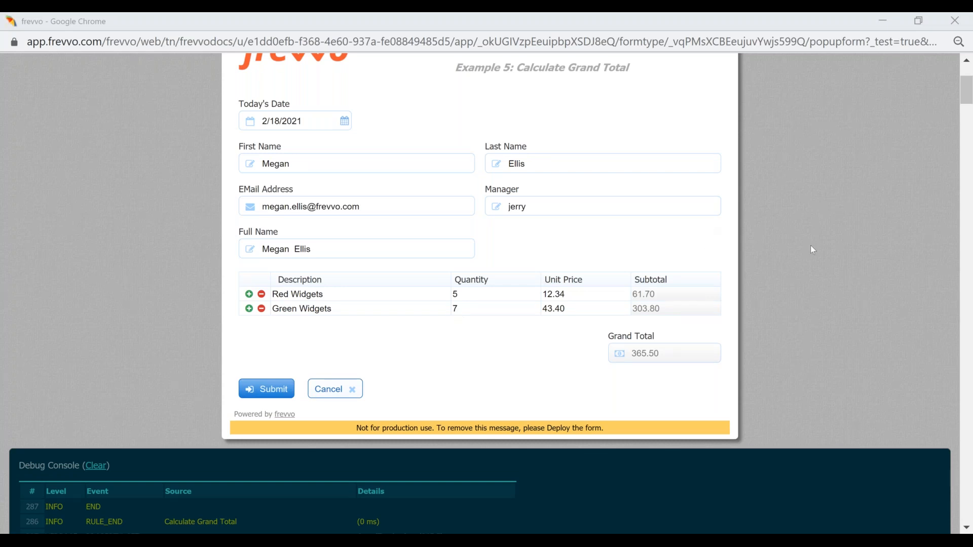
{"action": "left_click", "coordinate": [953, 21]}
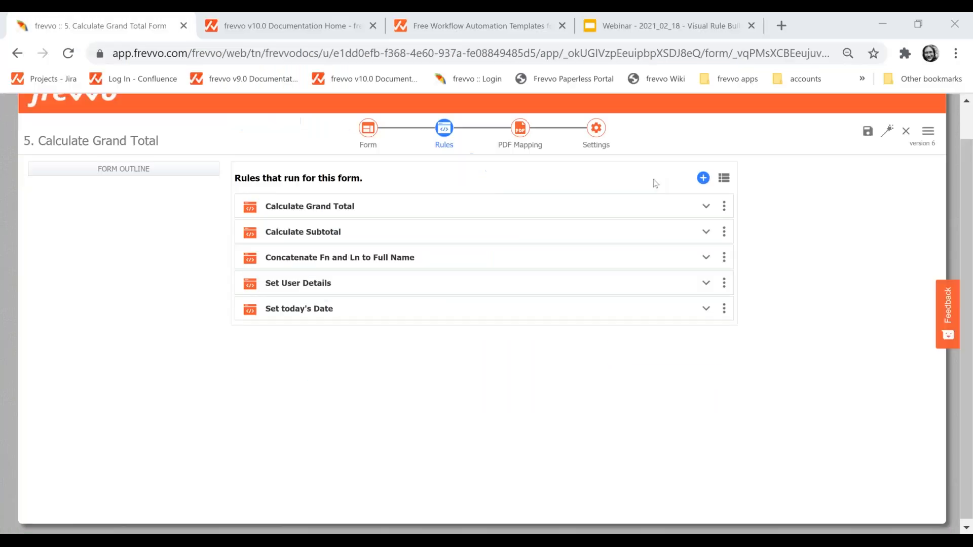
- Leave the Calculate Grand Total form and open the 6. Show/Hide Controls form at its payment section
{"action": "left_click", "coordinate": [925, 134]}
{"action": "left_click", "coordinate": [884, 183]}
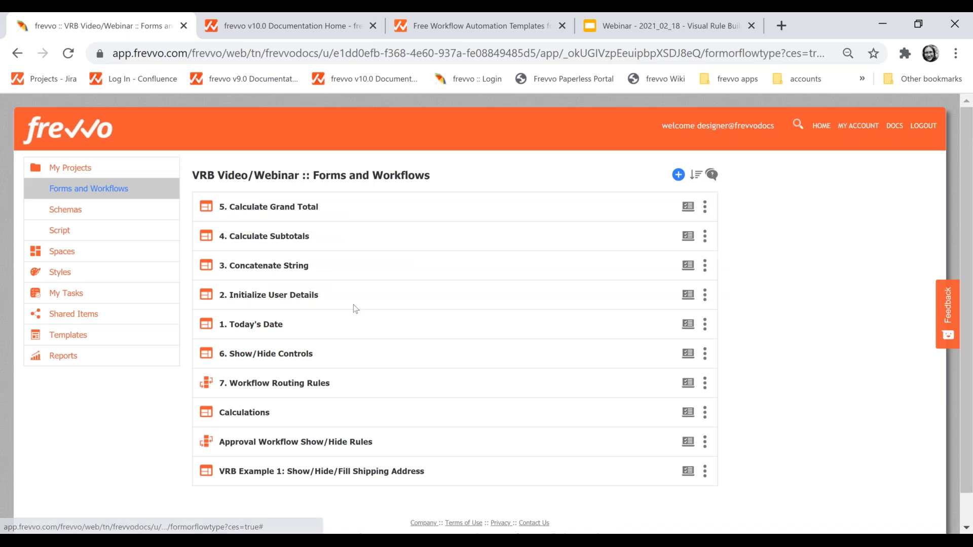
{"action": "left_click", "coordinate": [261, 355]}
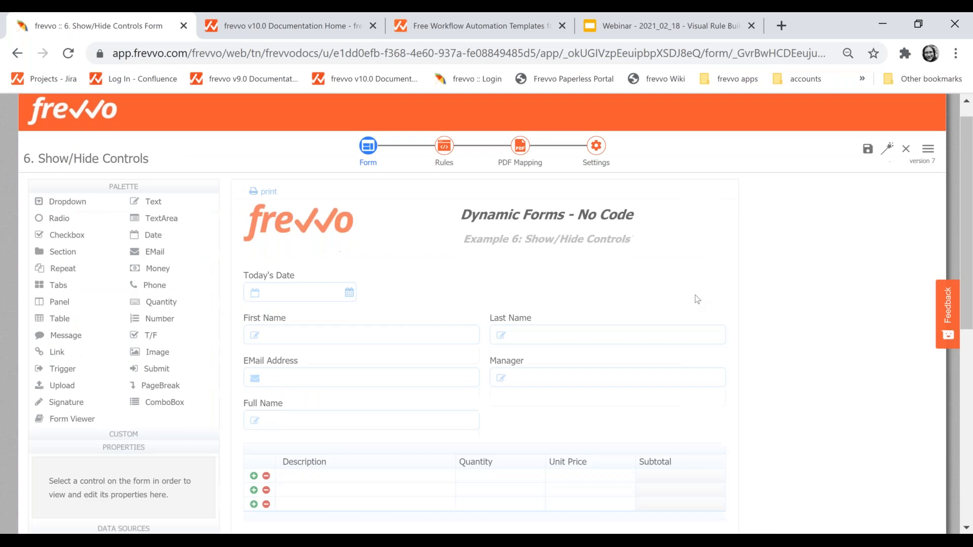
{"action": "scroll", "coordinate": [695, 301], "scroll_direction": "down", "scroll_amount": 6}
{"action": "scroll", "coordinate": [690, 303], "scroll_direction": "down", "scroll_amount": 2}
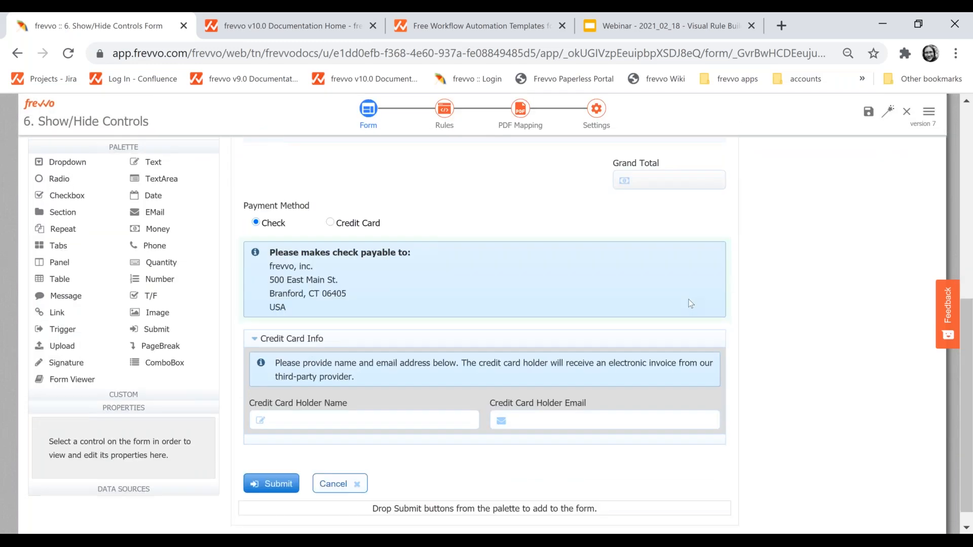
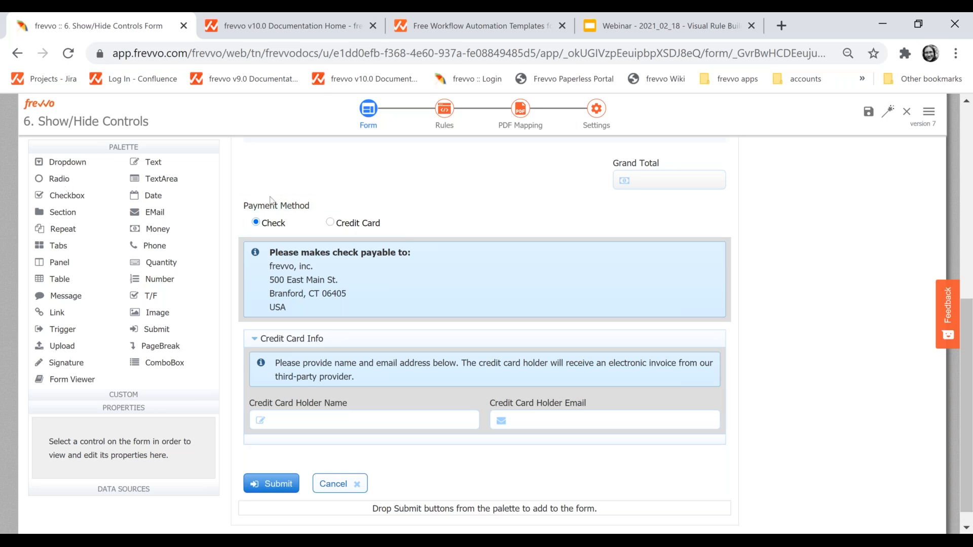
- Change the display label of the Check option in the Payment Method radio control to Send a Check
{"action": "left_click", "coordinate": [276, 204]}
{"action": "scroll", "coordinate": [127, 274], "scroll_direction": "down", "scroll_amount": 4}
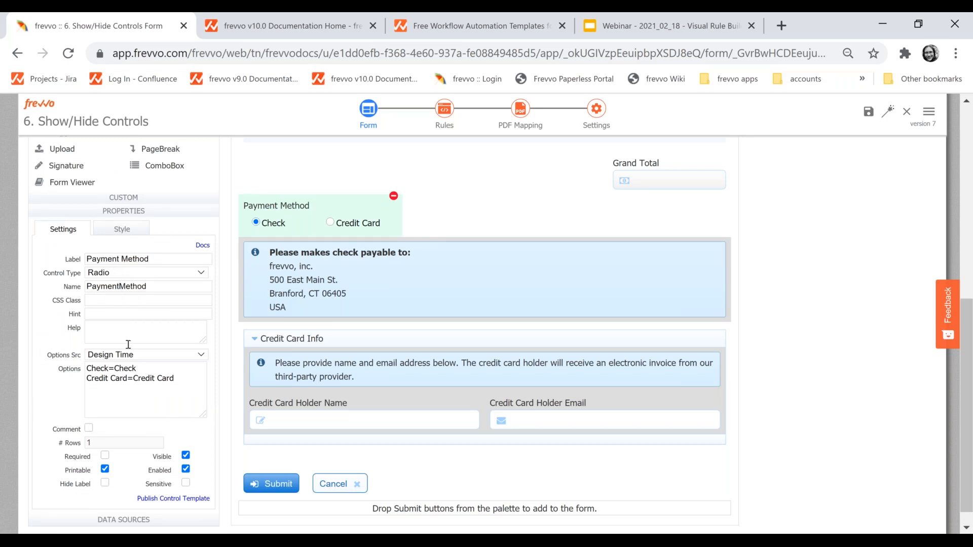
{"action": "left_click_drag", "start_coordinate": [183, 382], "coordinate": [61, 372]}
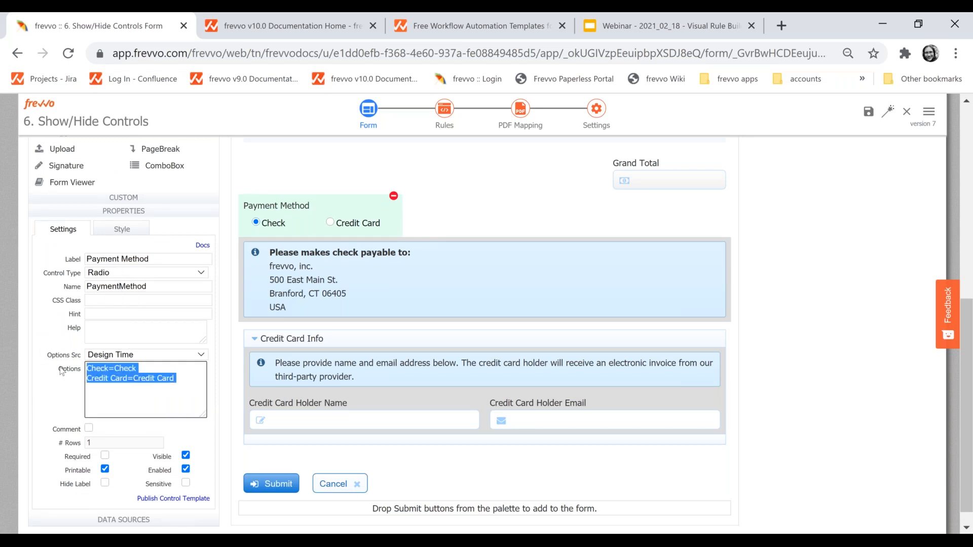
{"action": "left_click", "coordinate": [112, 394]}
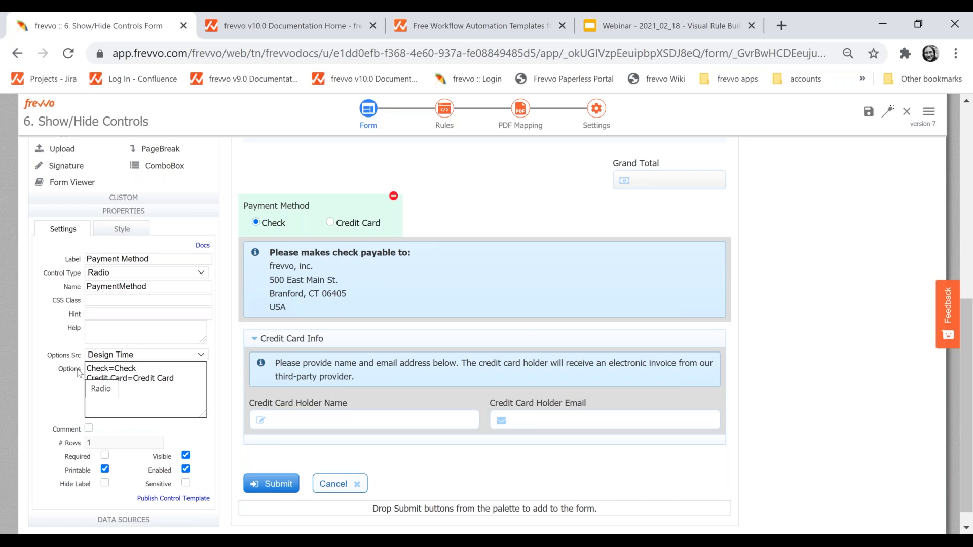
{"action": "mouse_move", "coordinate": [87, 367]}
{"action": "left_mouse_down"}
{"action": "mouse_move", "coordinate": [114, 368]}
{"action": "mouse_move", "coordinate": [88, 369]}
{"action": "left_mouse_up"}
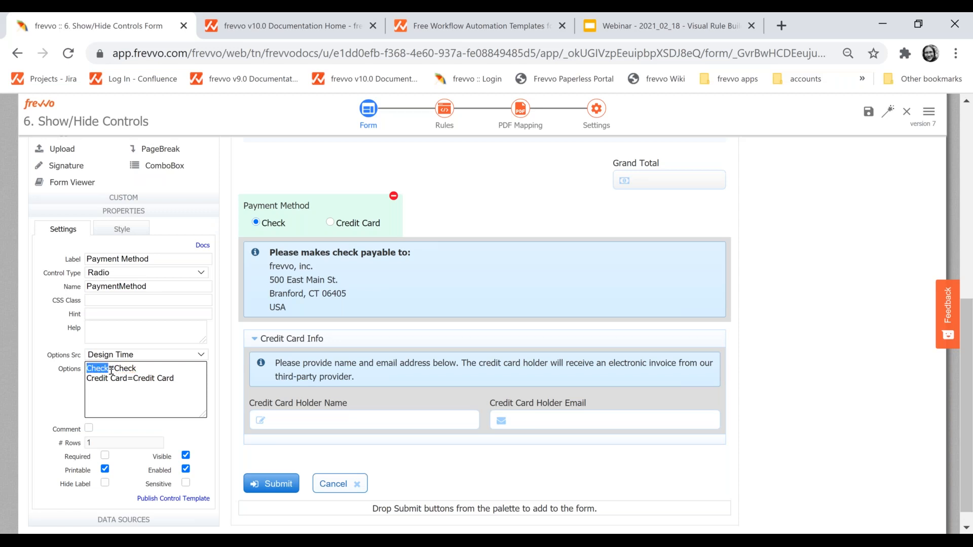
{"action": "left_click", "coordinate": [111, 371]}
{"action": "left_click_drag", "start_coordinate": [120, 370], "coordinate": [138, 369]}
{"action": "left_click", "coordinate": [161, 363]}
{"action": "left_click", "coordinate": [116, 369]}
{"action": "type", "text": "Send a"}
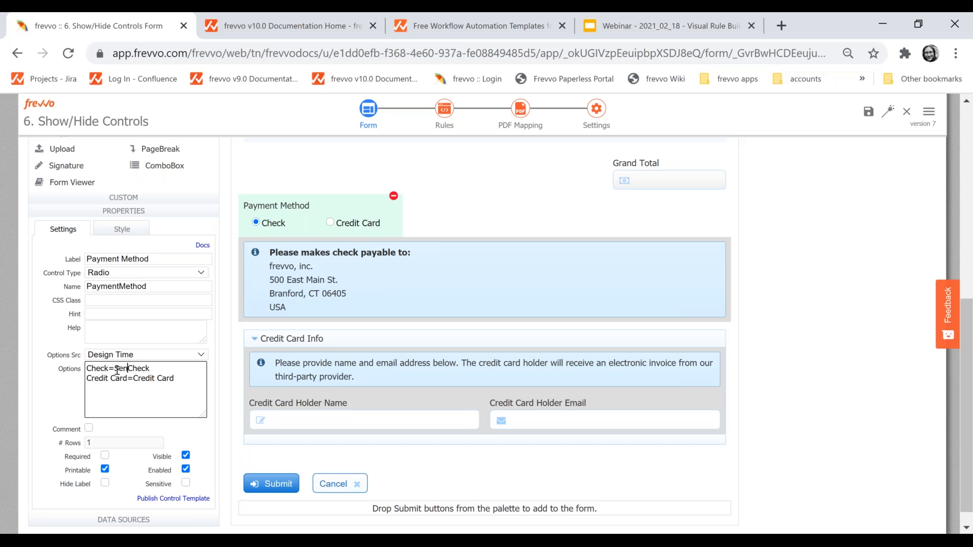
{"action": "key", "text": "Tab"}
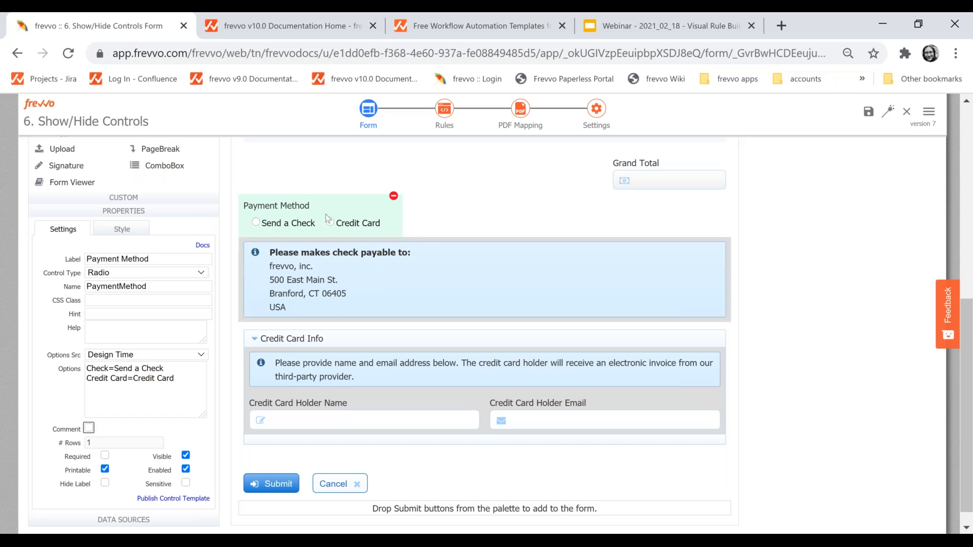
- Examine the Check option's stored value and the properties of the check payment message and the Credit Card Info section
{"action": "double_click", "coordinate": [108, 369]}
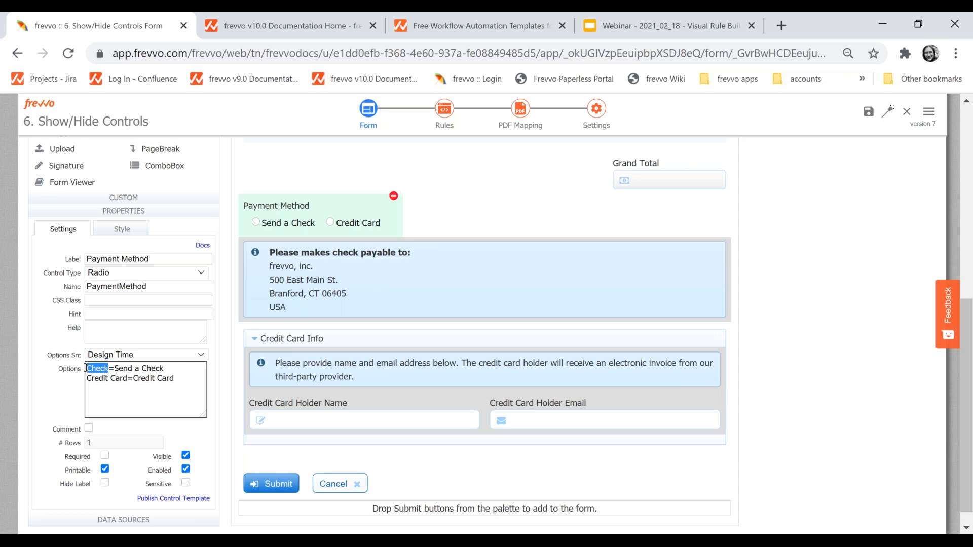
{"action": "left_click", "coordinate": [105, 391]}
{"action": "double_click", "coordinate": [108, 369]}
{"action": "left_click", "coordinate": [110, 394]}
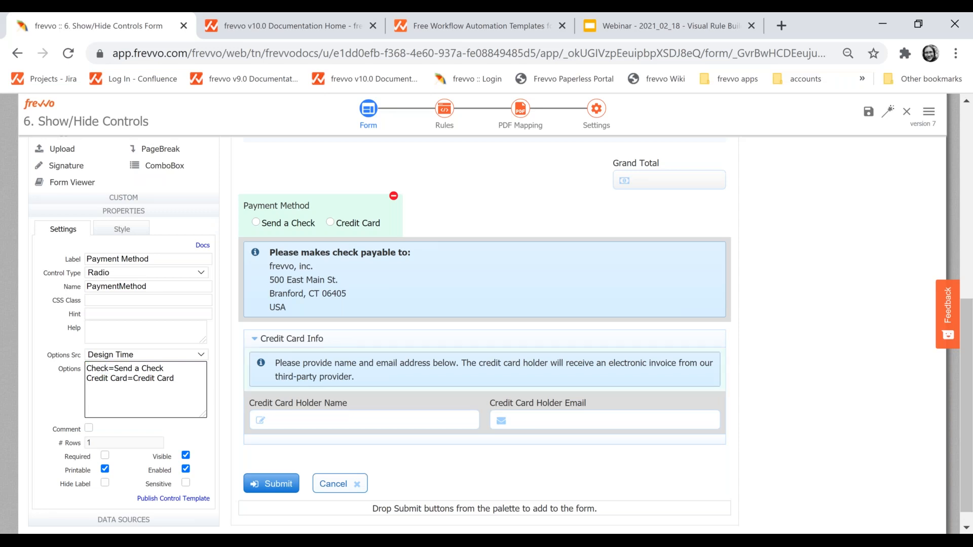
{"action": "left_click", "coordinate": [339, 315]}
{"action": "scroll", "coordinate": [339, 315], "scroll_direction": "up", "scroll_amount": 6}
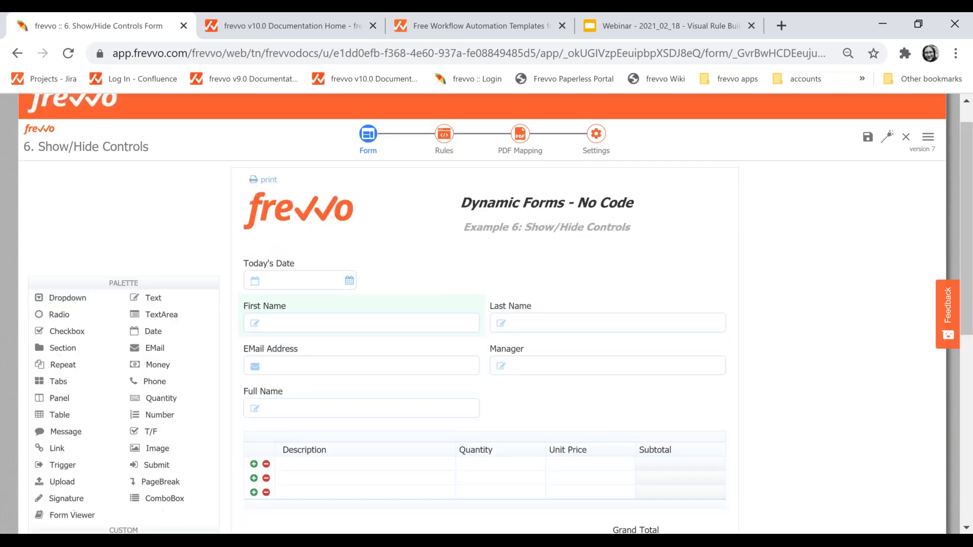
{"action": "scroll", "coordinate": [538, 320], "scroll_direction": "down", "scroll_amount": 6}
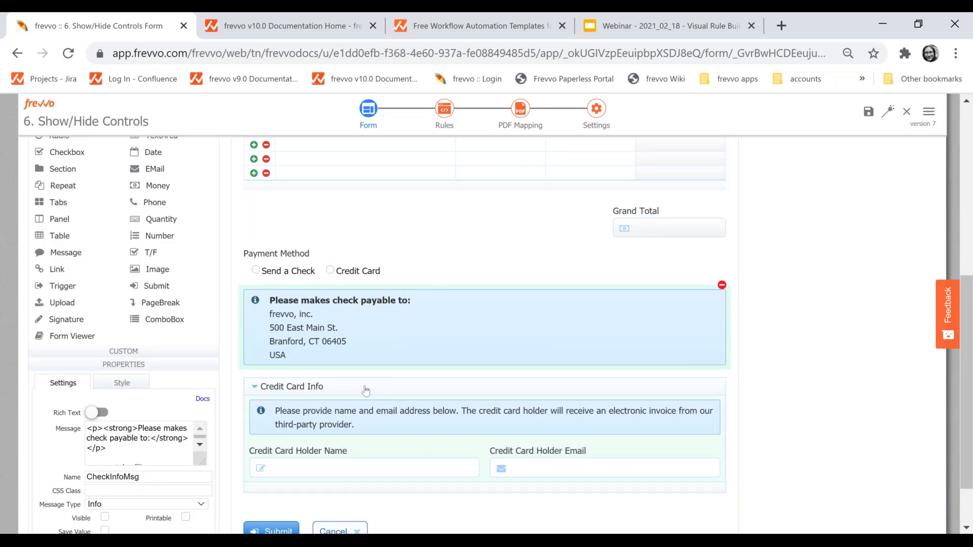
{"action": "left_click", "coordinate": [343, 389]}
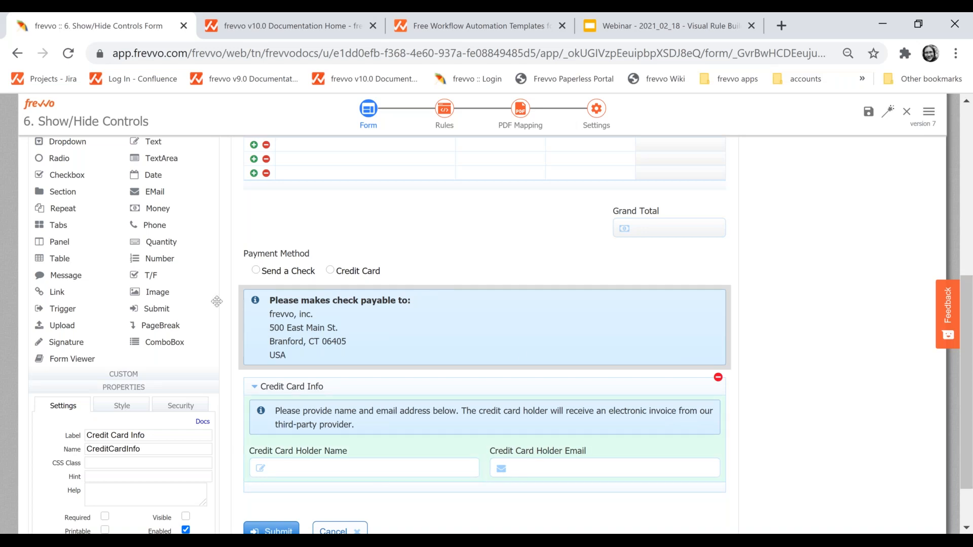
- Make Send a Check the default payment method and expand the form's Show/Hide Check or Credit info rule
{"action": "left_click", "coordinate": [257, 272]}
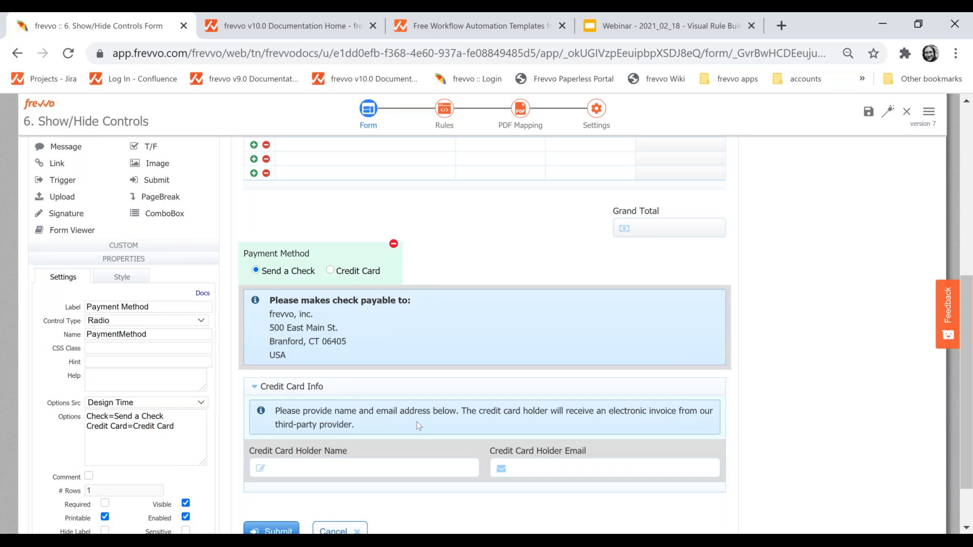
{"action": "scroll", "coordinate": [364, 258], "scroll_direction": "up", "scroll_amount": 3}
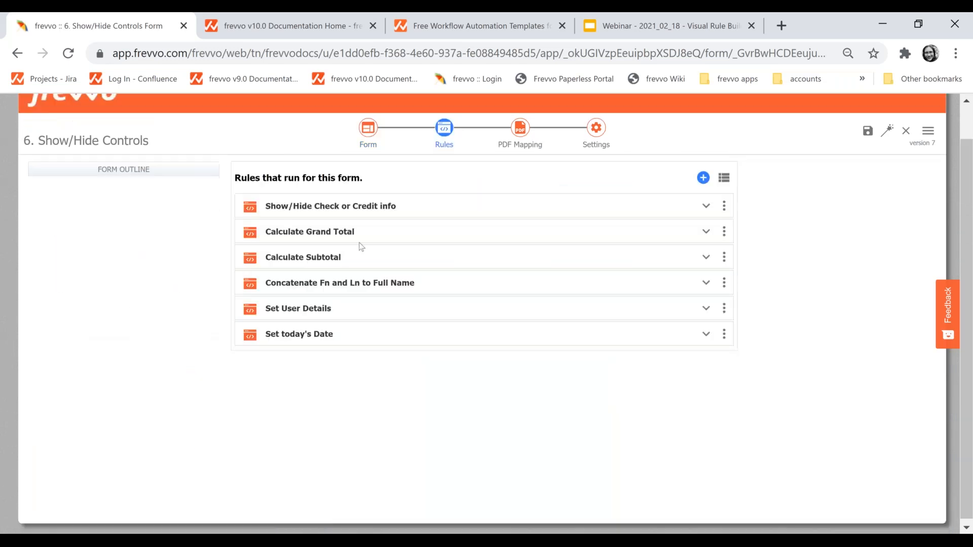
{"action": "left_click", "coordinate": [374, 209]}
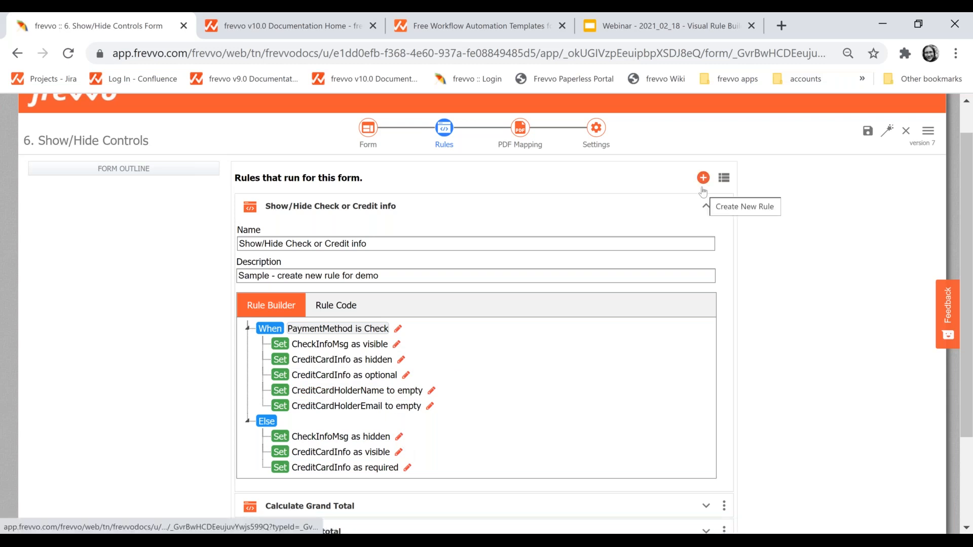
- Create a new rule for the form and name it Show and Hide Payment info
{"action": "left_click", "coordinate": [702, 178]}
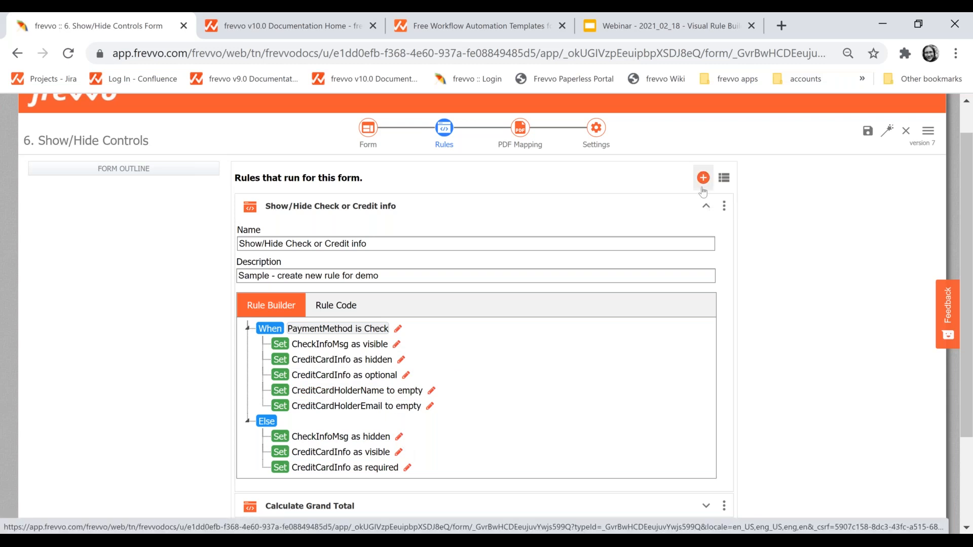
{"action": "left_click_drag", "start_coordinate": [230, 327], "coordinate": [661, 440]}
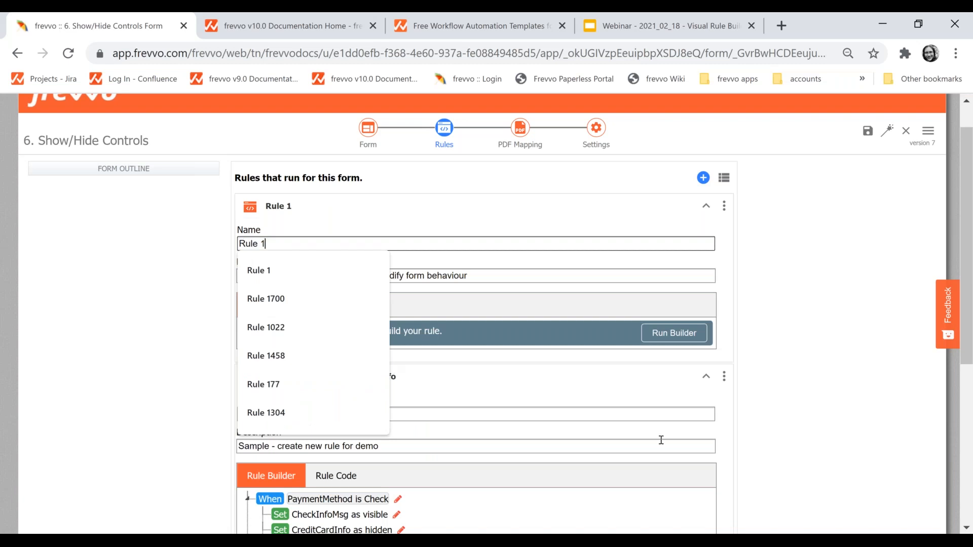
{"action": "type", "text": "Show"}
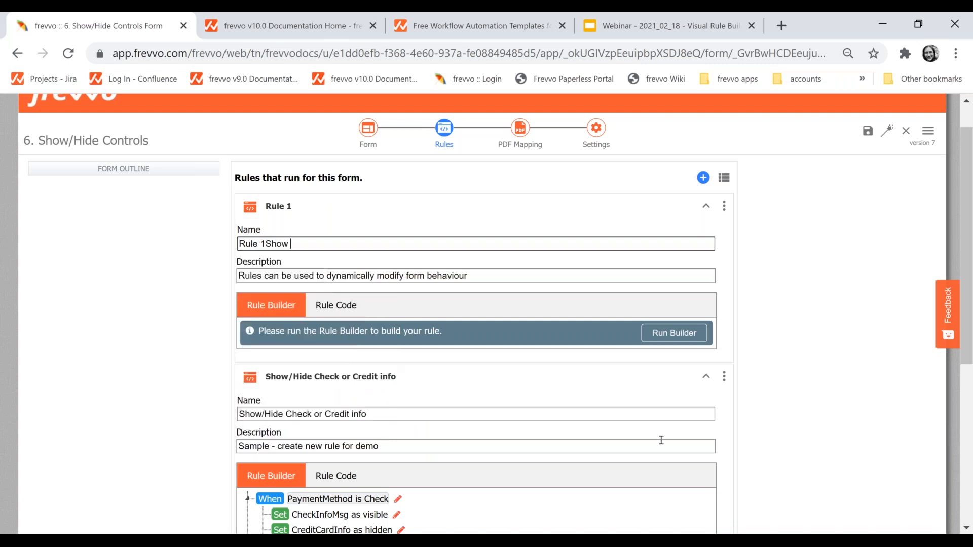
{"action": "key", "text": "ctrl+a"}
{"action": "key", "text": "BackSpace"}
{"action": "type", "text": "Show an dH"}
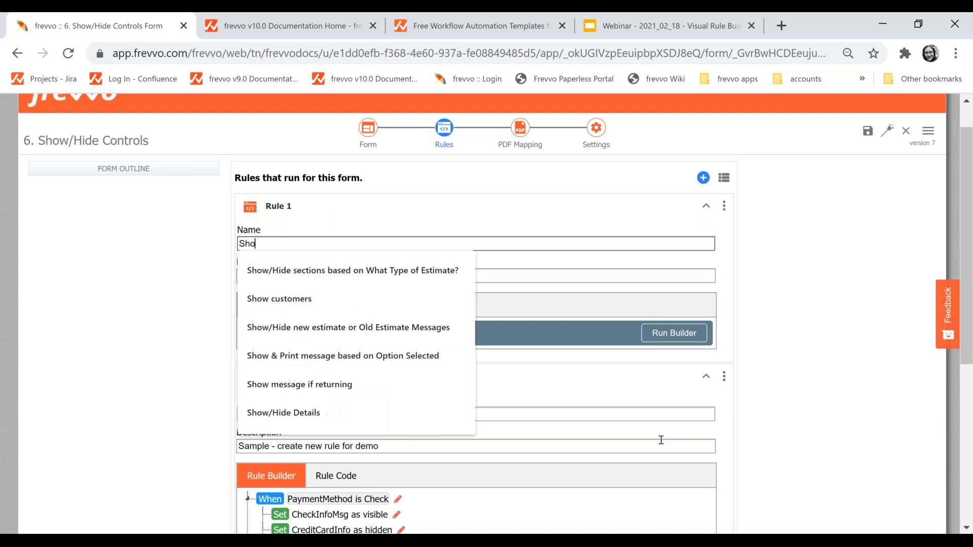
{"action": "key", "text": "BackSpace"}
{"action": "key", "text": "BackSpace"}
{"action": "key", "text": "BackSpace"}
{"action": "type", "text": "d Hid e"}
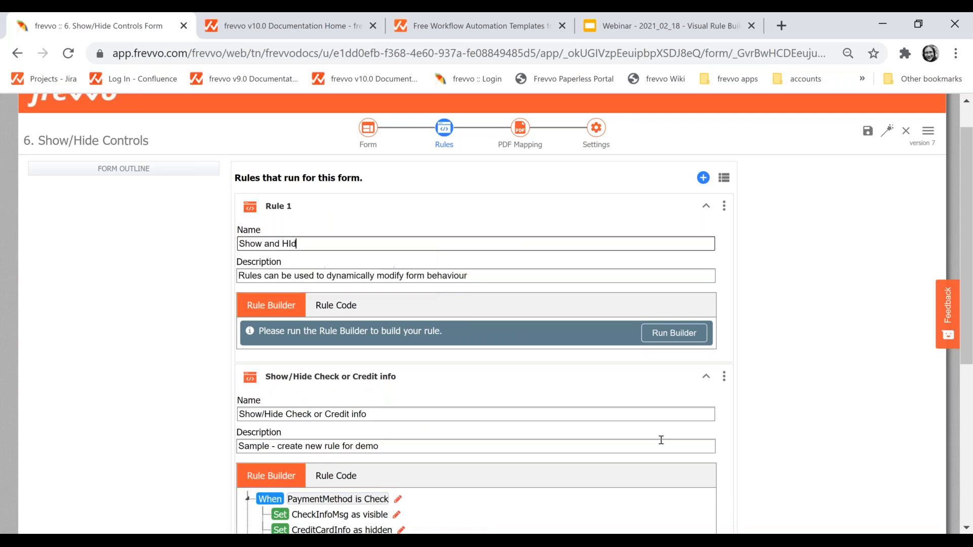
{"action": "key", "text": "BackSpace"}
{"action": "key", "text": "BackSpace"}
{"action": "key", "text": "BackSpace"}
{"action": "key", "text": "BackSpace"}
{"action": "type", "text": "ide Payment info"}
- Run the builder for the Show and Hide Payment info rule and add the condition PaymentMethod is the literal value Check
{"action": "left_click", "coordinate": [679, 340]}
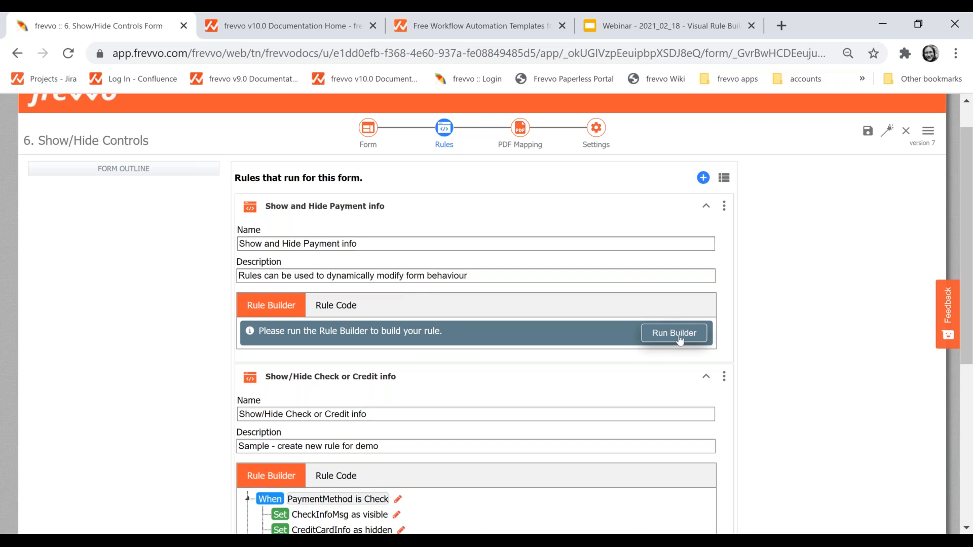
{"action": "left_click", "coordinate": [747, 253]}
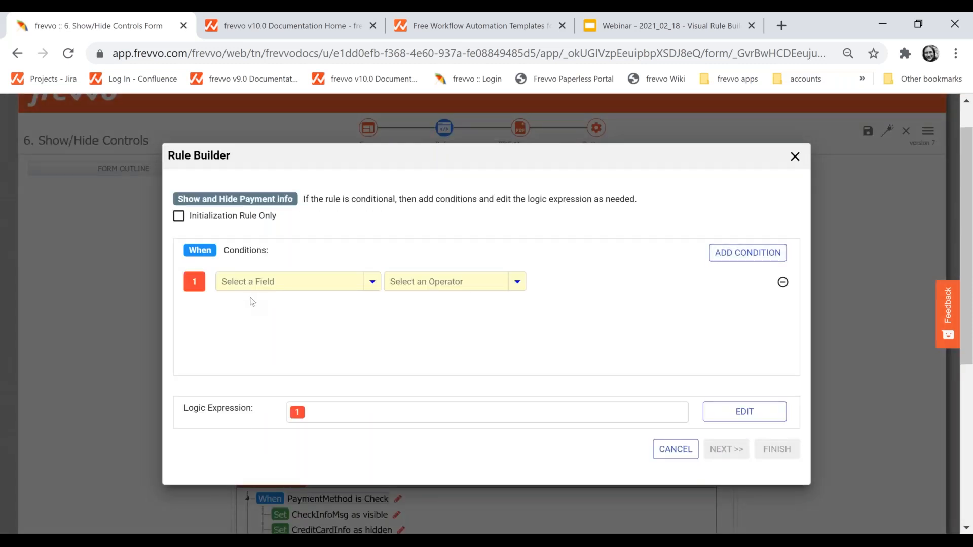
{"action": "left_click", "coordinate": [247, 285]}
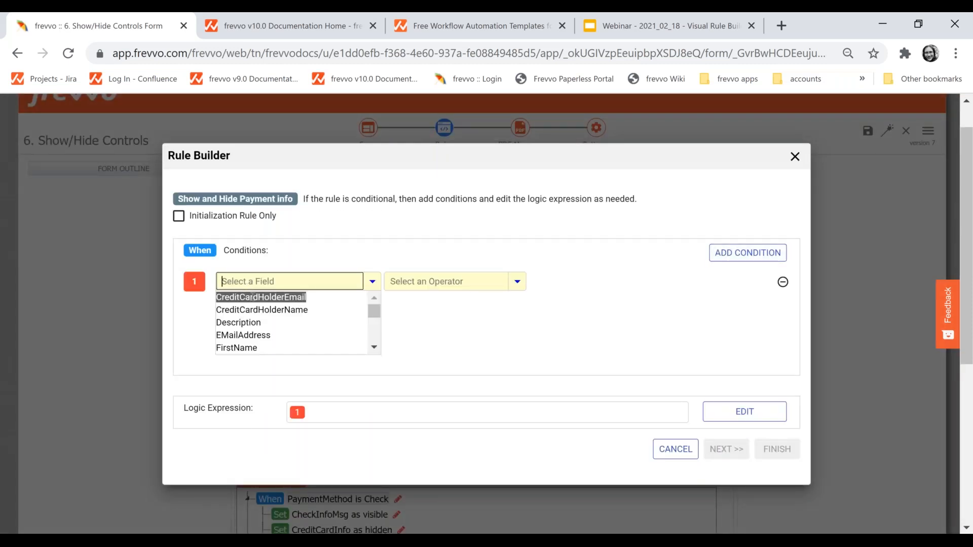
{"action": "scroll", "coordinate": [245, 338], "scroll_direction": "down", "scroll_amount": 2}
{"action": "left_click", "coordinate": [246, 336]}
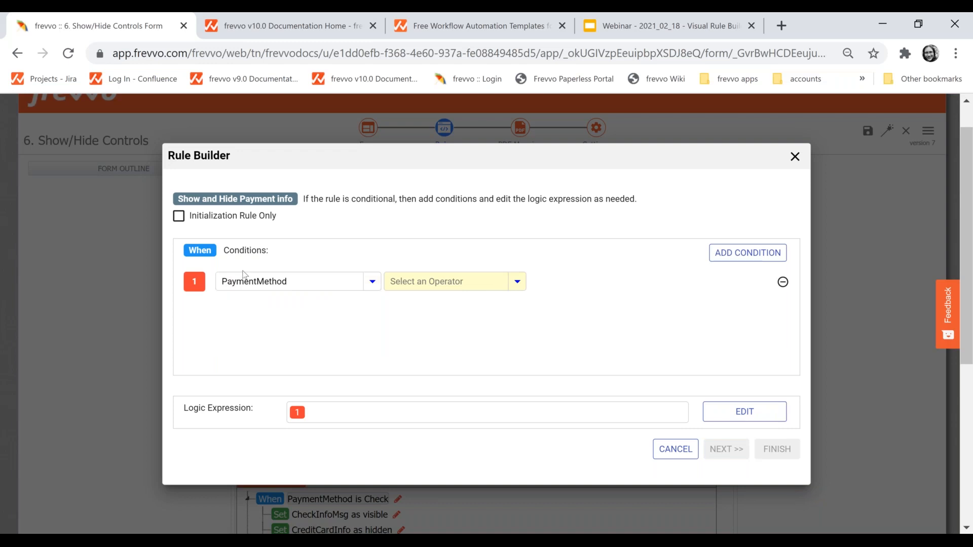
{"action": "left_click", "coordinate": [460, 278]}
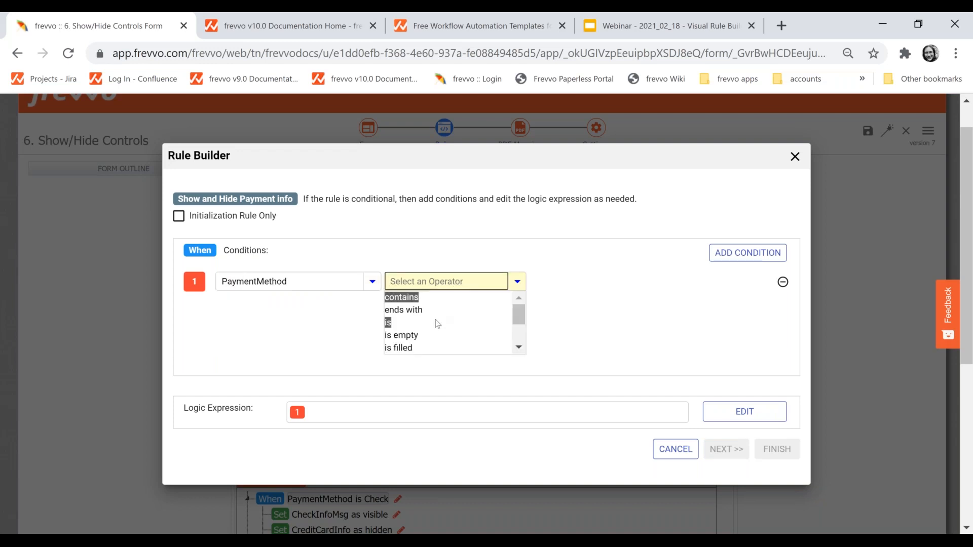
{"action": "left_click", "coordinate": [388, 321]}
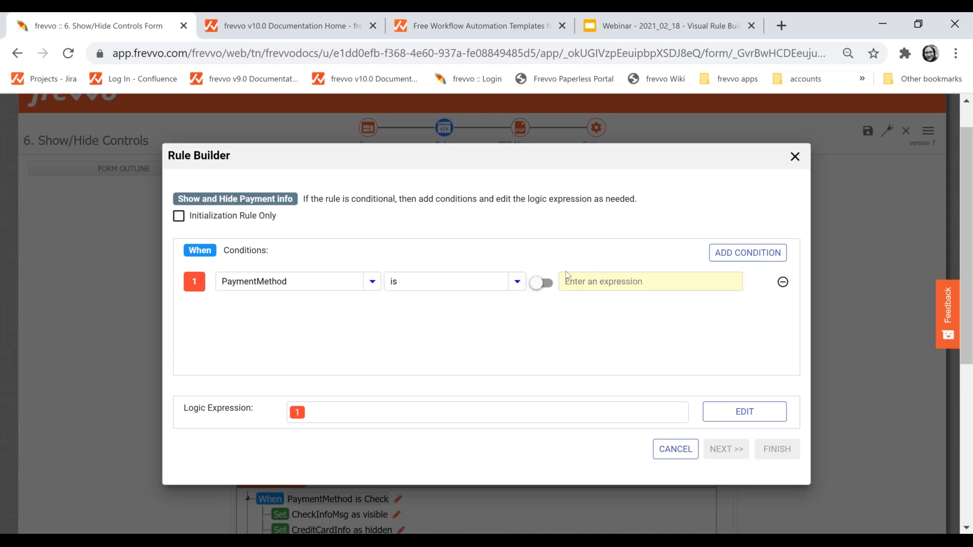
{"action": "left_click", "coordinate": [550, 285]}
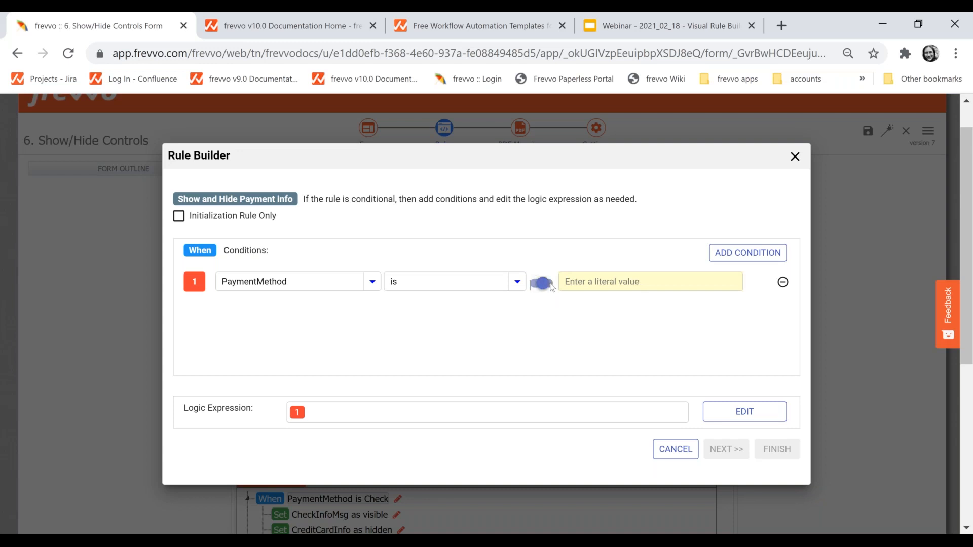
{"action": "left_click", "coordinate": [617, 281]}
{"action": "type", "text": "Check"}
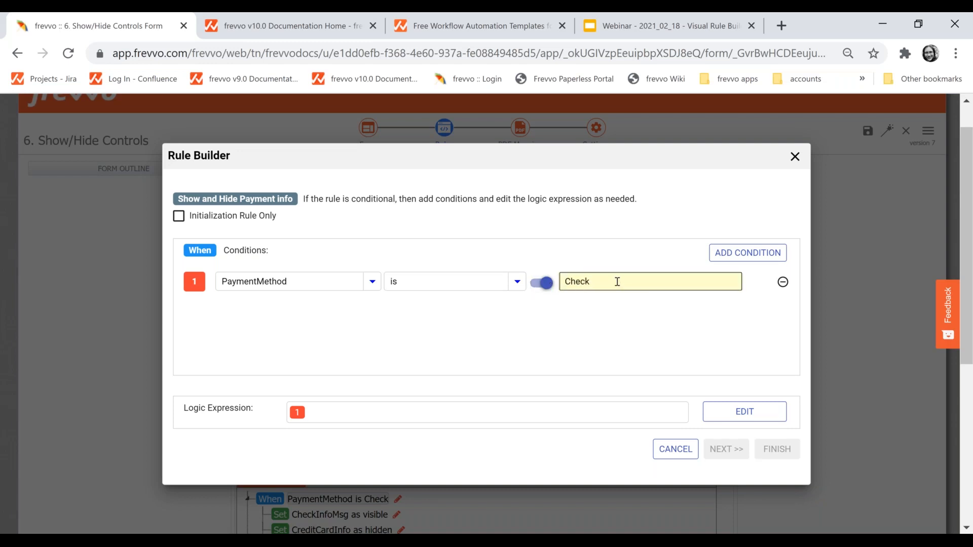
{"action": "left_click", "coordinate": [582, 338]}
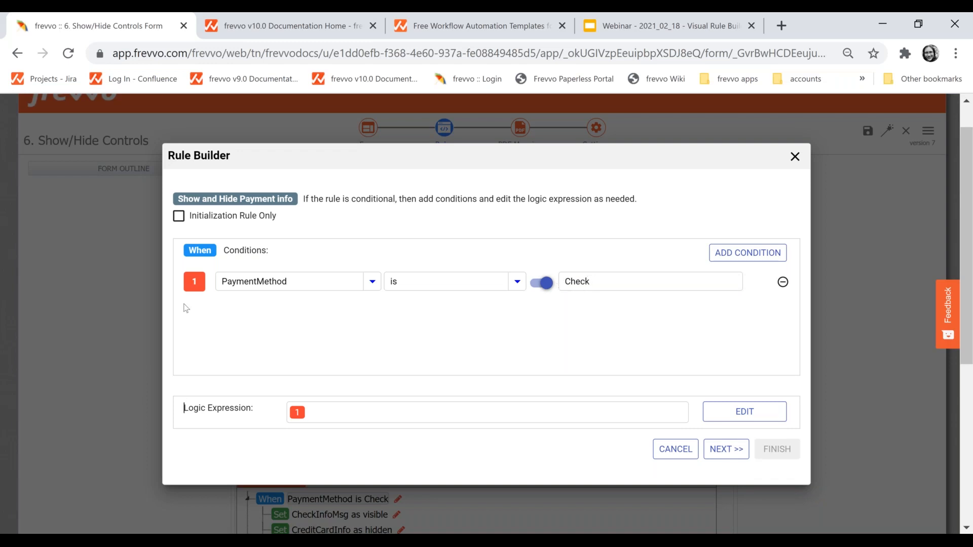
- Add a first action for when the condition is true that sets CheckInfoMsg as visible
{"action": "left_click", "coordinate": [720, 446]}
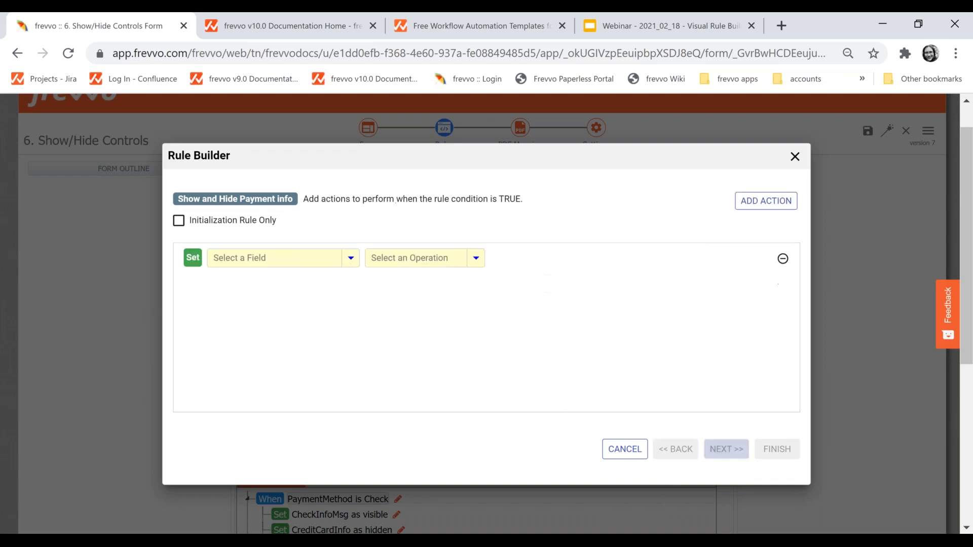
{"action": "left_click", "coordinate": [334, 258]}
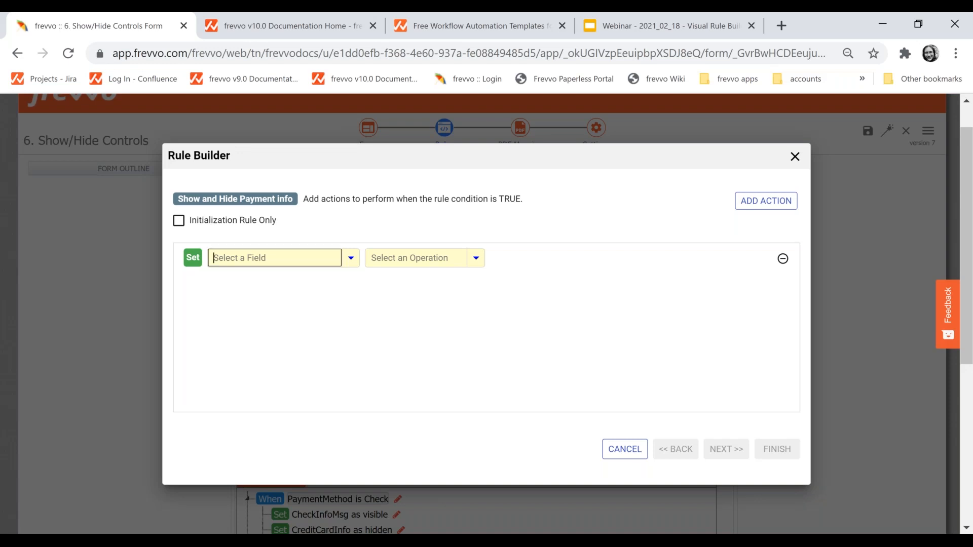
{"action": "left_click", "coordinate": [316, 286]}
{"action": "left_click", "coordinate": [409, 259]}
{"action": "left_click", "coordinate": [415, 290]}
{"action": "left_click", "coordinate": [405, 256]}
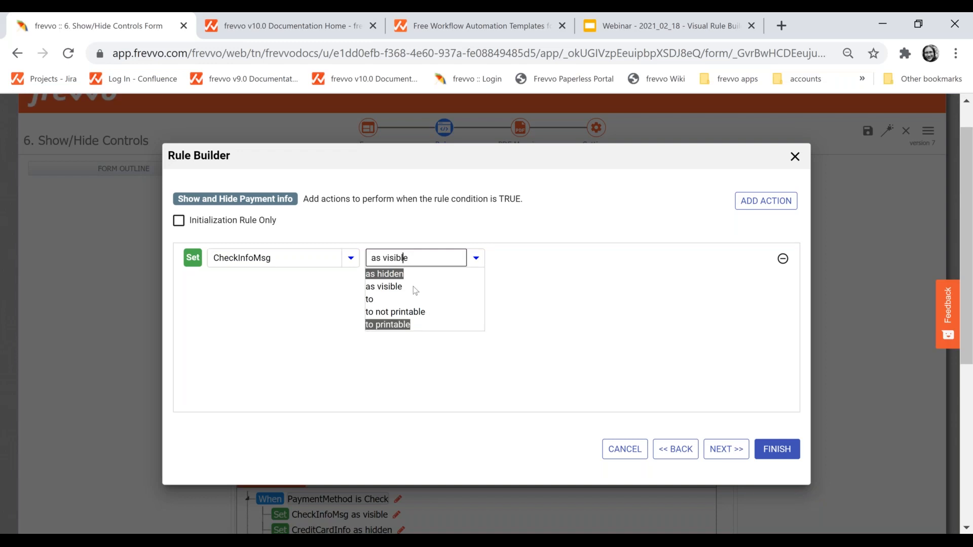
{"action": "left_click", "coordinate": [383, 286]}
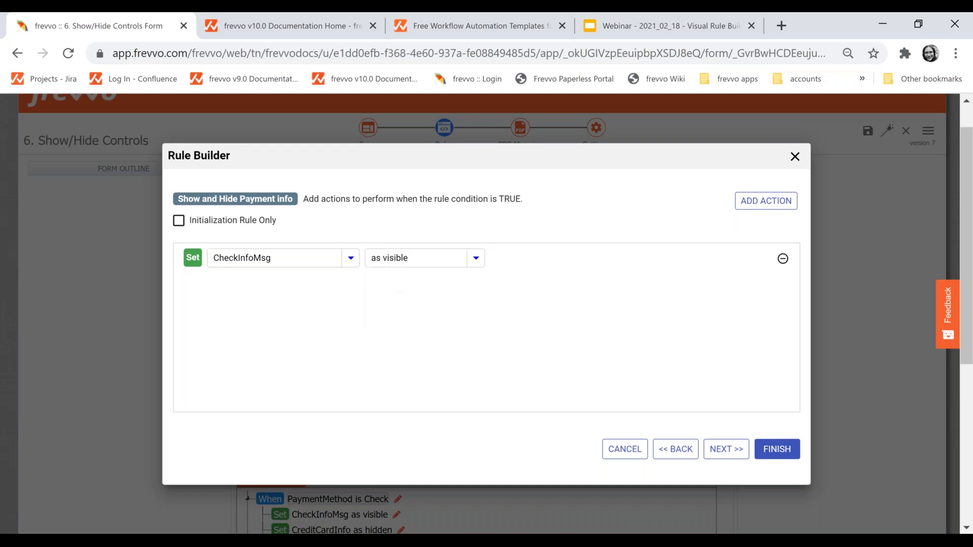
- Add a second true-condition action that sets CreditCardInfo as hidden
{"action": "left_click", "coordinate": [767, 208]}
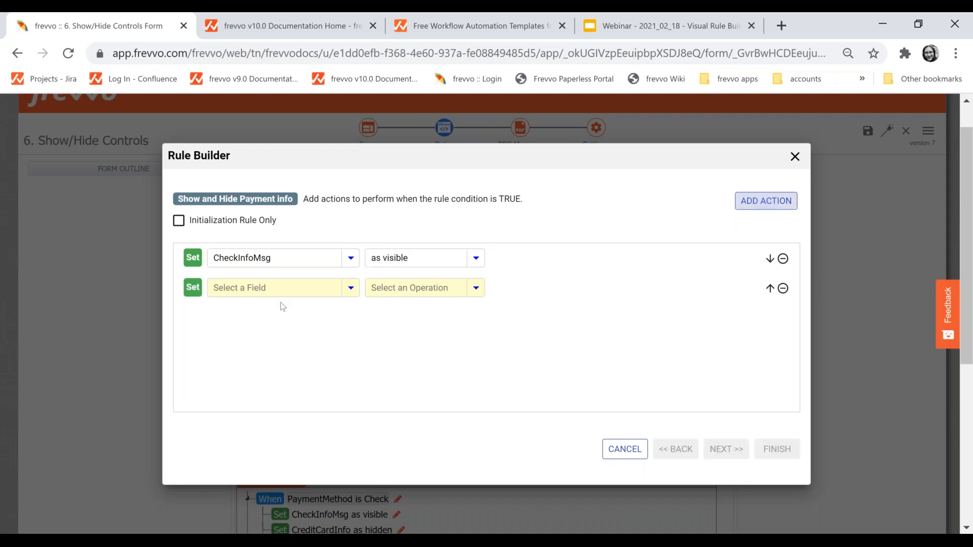
{"action": "left_click", "coordinate": [277, 288]}
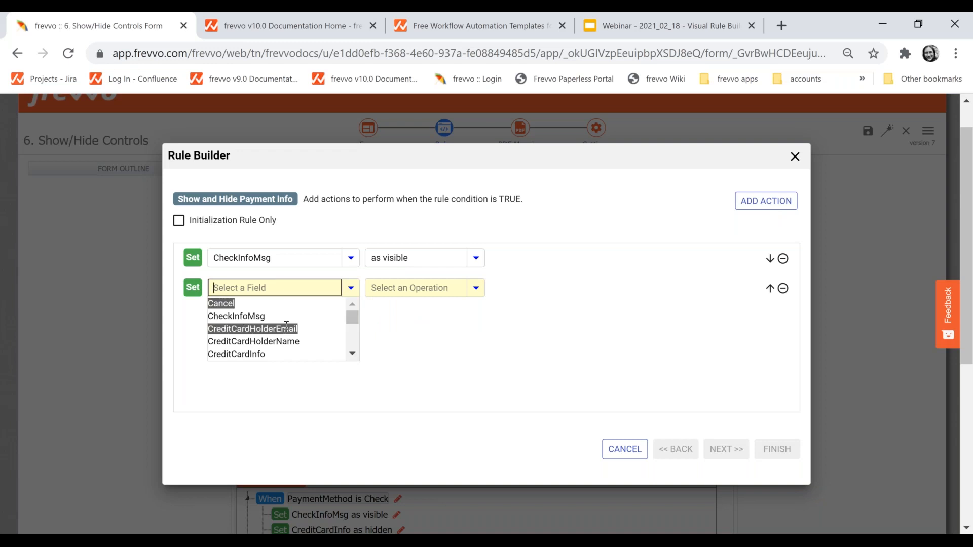
{"action": "left_click", "coordinate": [284, 353]}
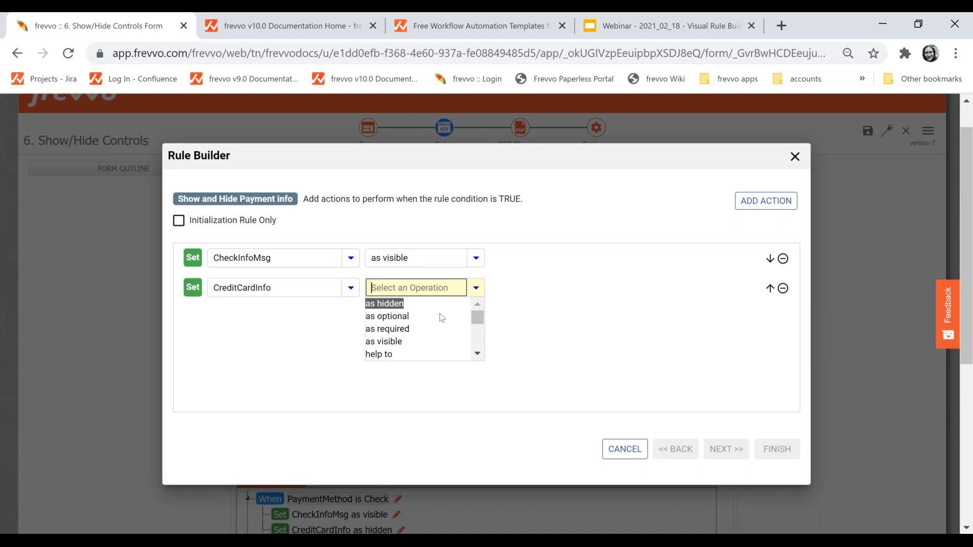
{"action": "left_click", "coordinate": [438, 316]}
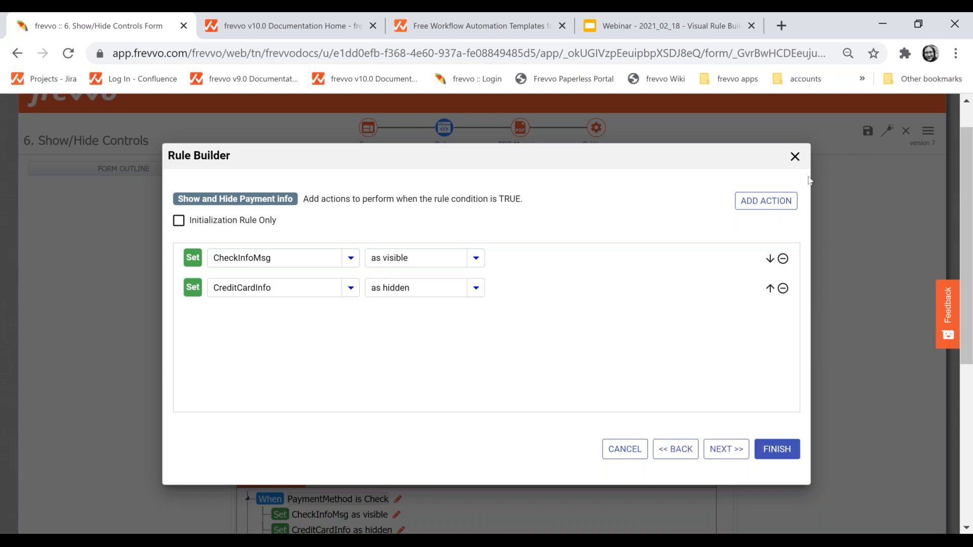
- Add a third true-condition action that sets CreditCardInfo as optional
{"action": "left_click", "coordinate": [773, 201]}
{"action": "left_click", "coordinate": [279, 320]}
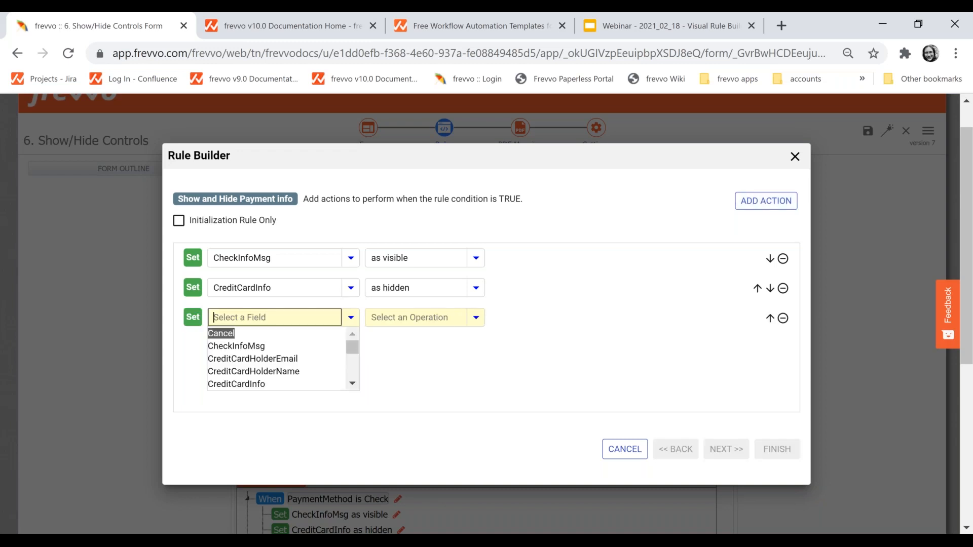
{"action": "left_click", "coordinate": [236, 384]}
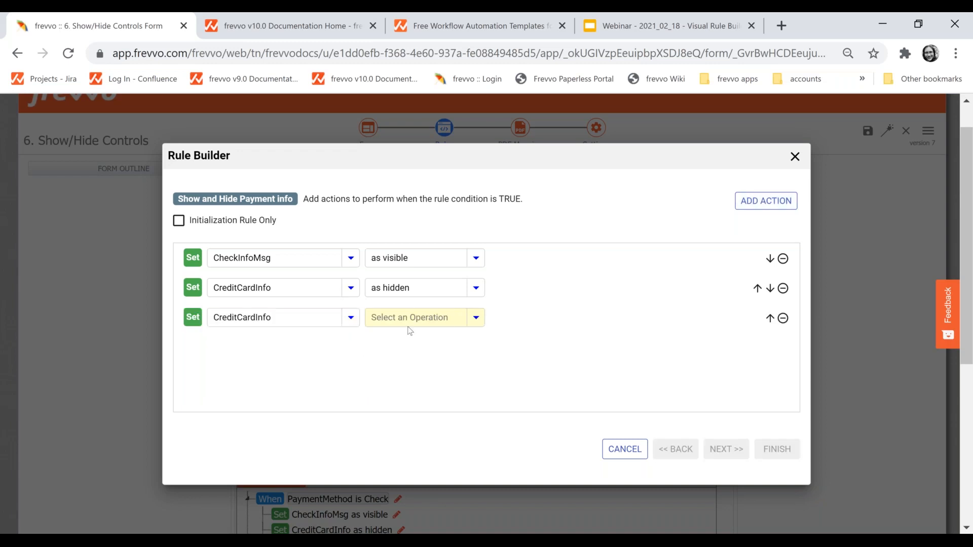
{"action": "left_click", "coordinate": [410, 317]}
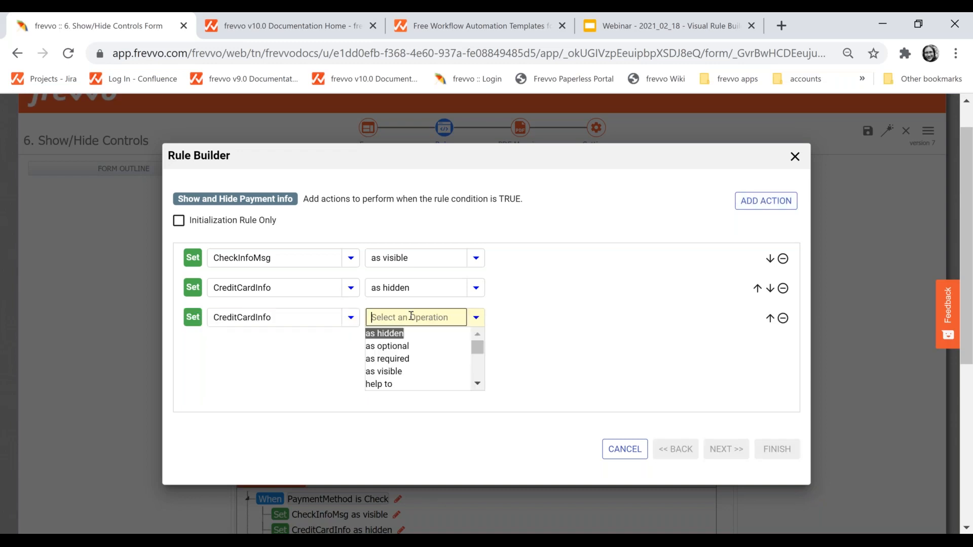
{"action": "left_click", "coordinate": [381, 347]}
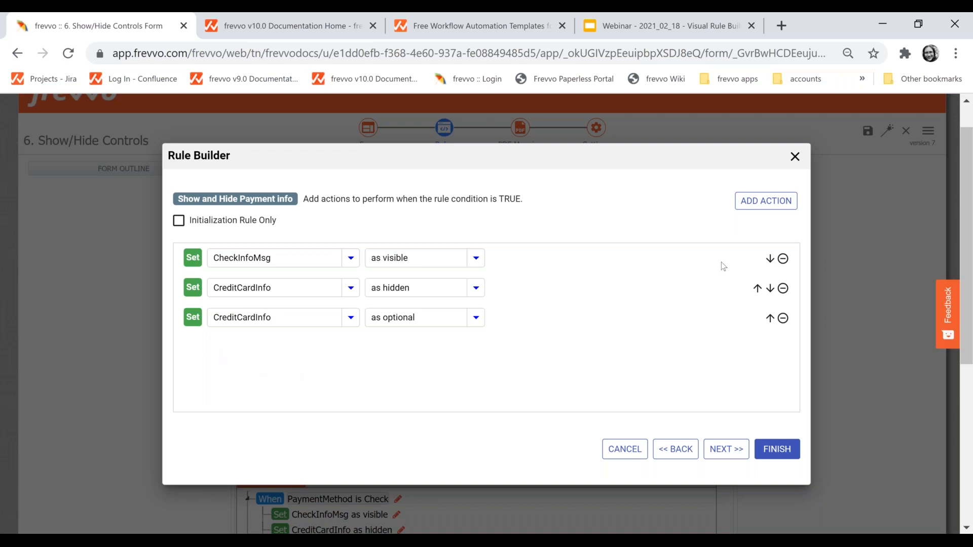
- Add a true-condition action that sets CreditCardHolderName to empty
{"action": "left_click", "coordinate": [760, 202]}
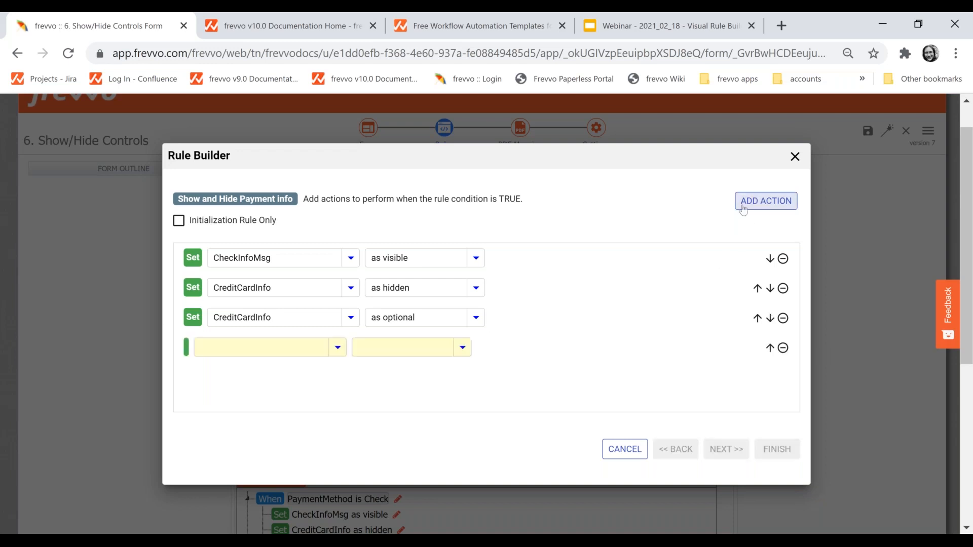
{"action": "left_click", "coordinate": [317, 350]}
{"action": "left_click", "coordinate": [284, 401]}
{"action": "left_click", "coordinate": [377, 348]}
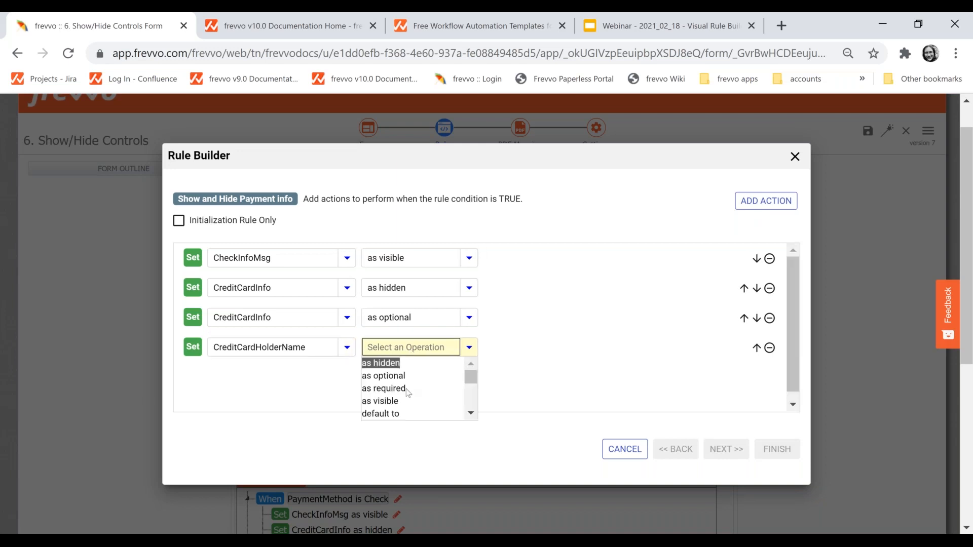
{"action": "type", "text": "emp"}
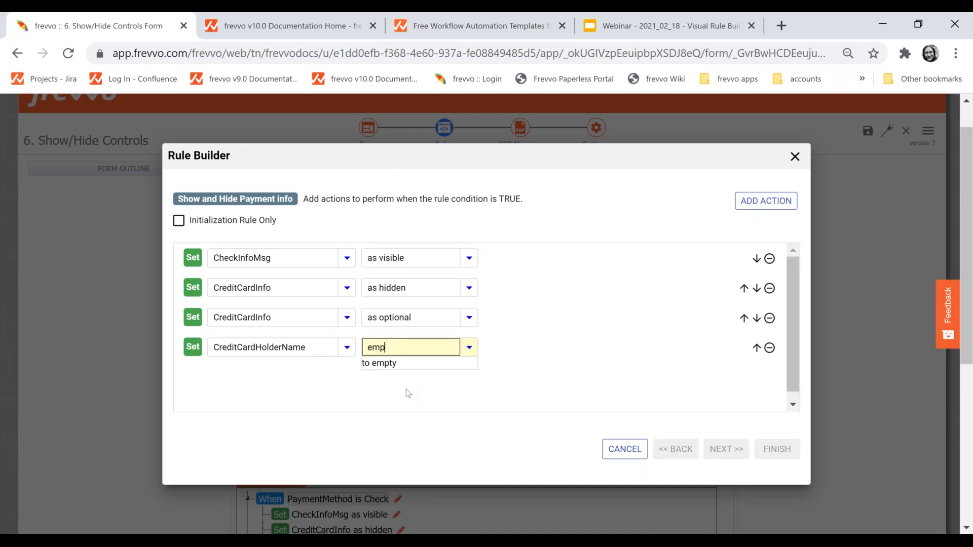
{"action": "left_click", "coordinate": [412, 366]}
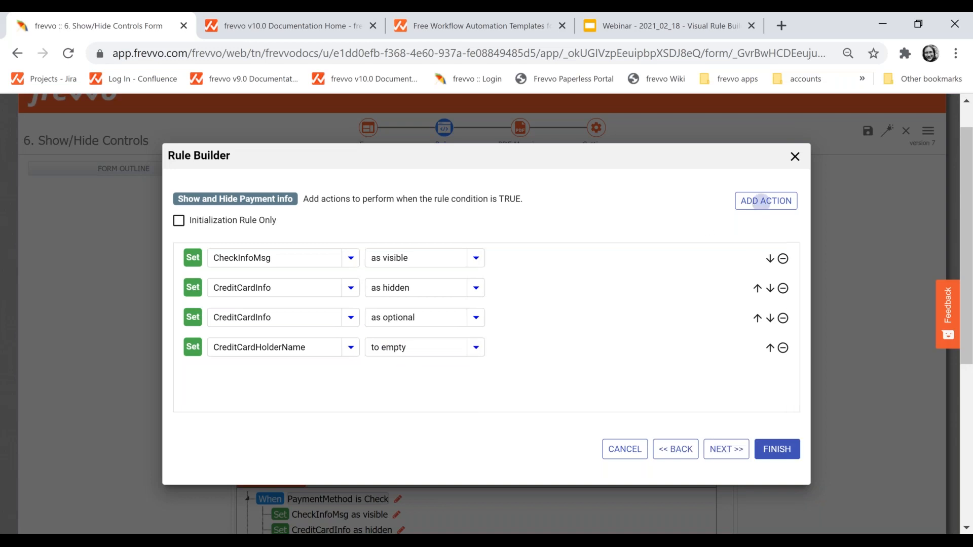
- Add a true-condition action that sets CreditCardHolderEmail to empty
{"action": "left_click", "coordinate": [764, 201]}
{"action": "type", "text": "cre"}
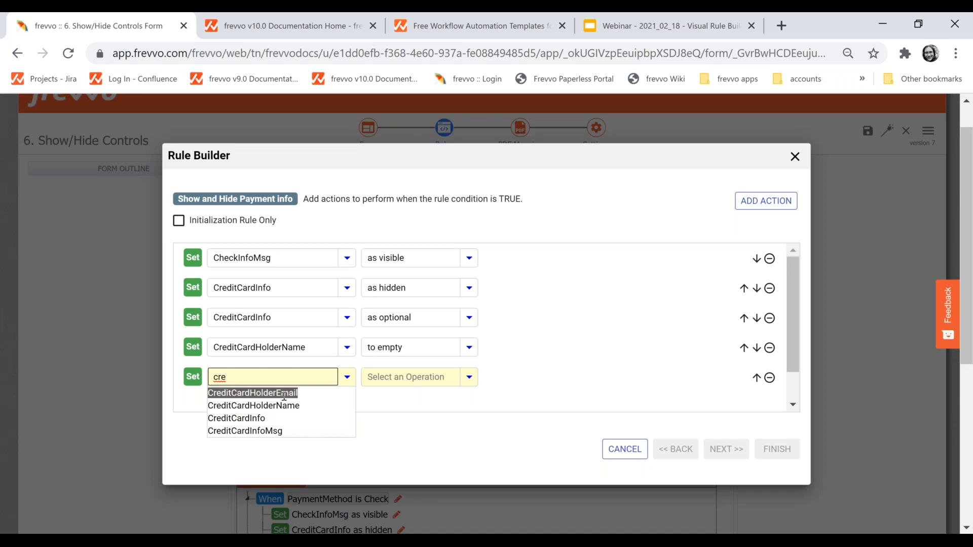
{"action": "left_click", "coordinate": [253, 393]}
{"action": "left_click", "coordinate": [406, 376]}
{"action": "type", "text": "em"}
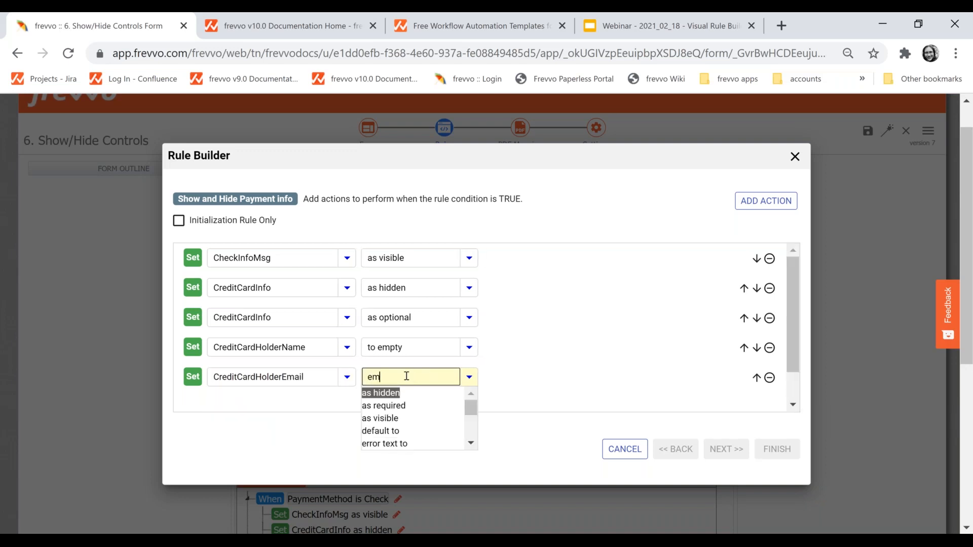
{"action": "type", "text": "pt"}
{"action": "left_click", "coordinate": [412, 394]}
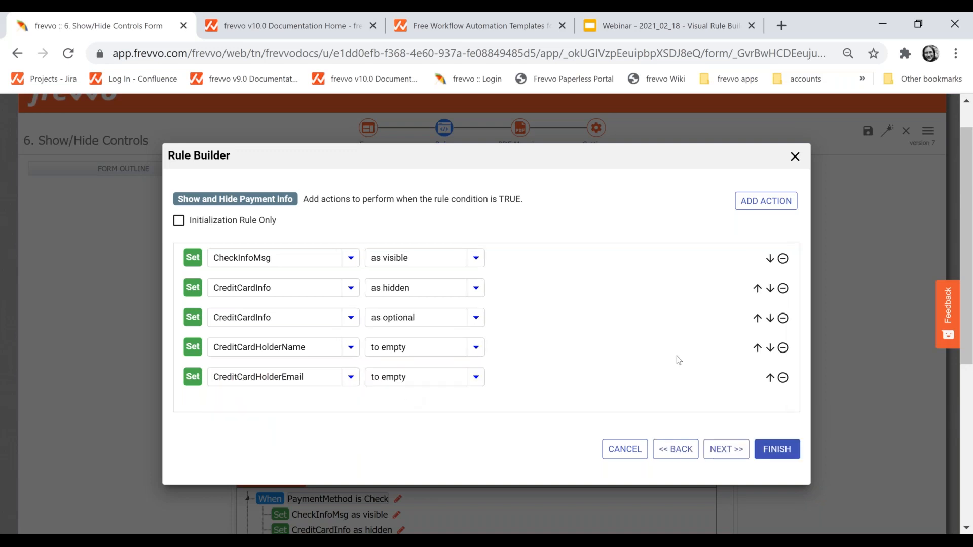
- Proceed to the actions for a false condition and add one that sets CheckInfoMsg as hidden
{"action": "left_click", "coordinate": [722, 450]}
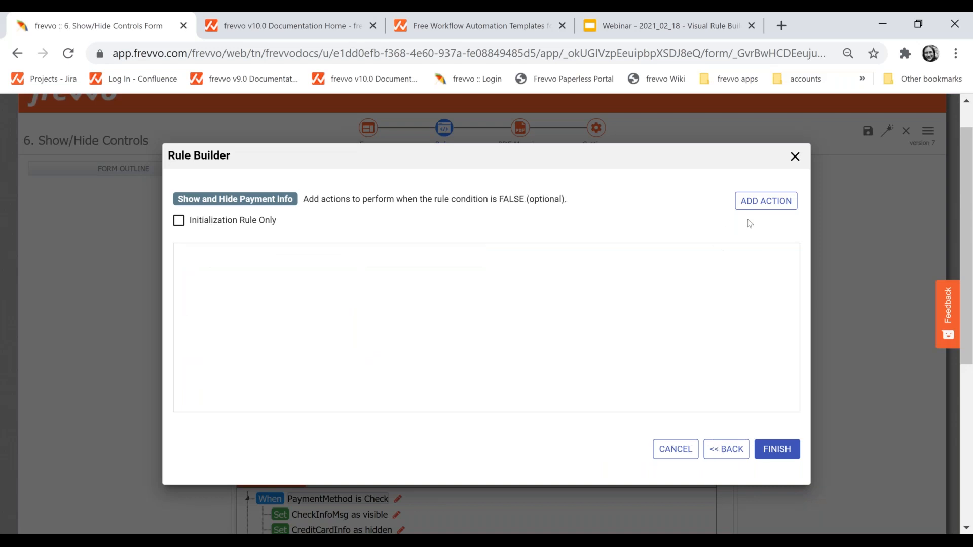
{"action": "left_click", "coordinate": [765, 200]}
{"action": "left_click", "coordinate": [301, 262]}
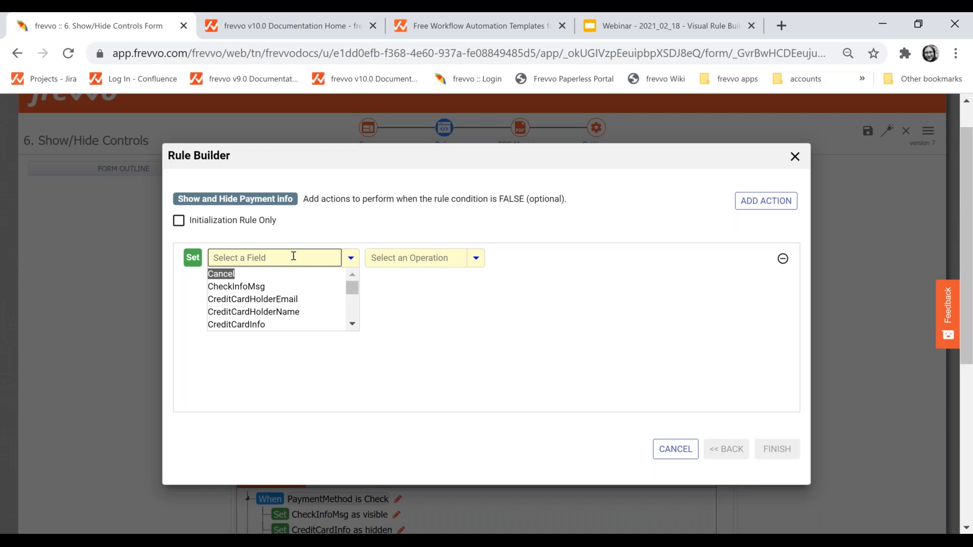
{"action": "left_click", "coordinate": [377, 267]}
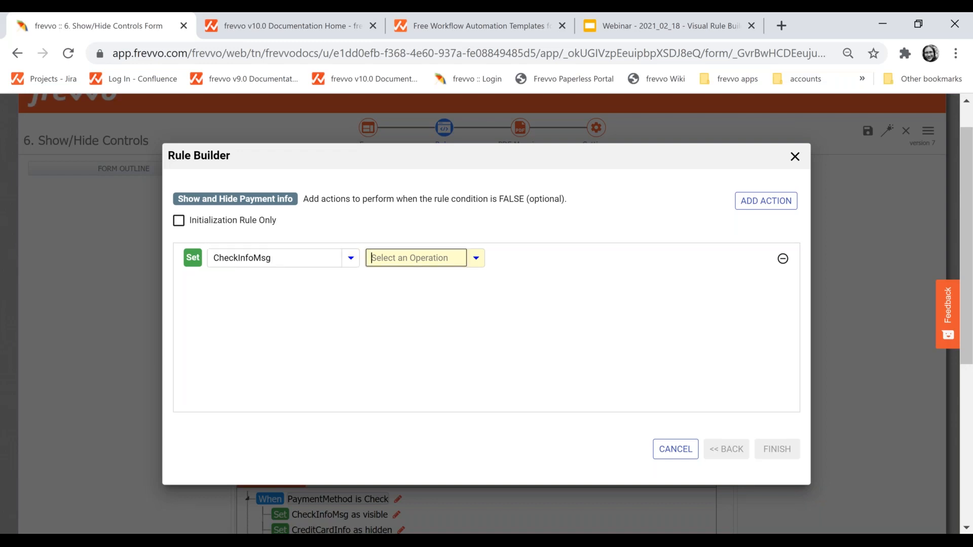
{"action": "left_click", "coordinate": [430, 277]}
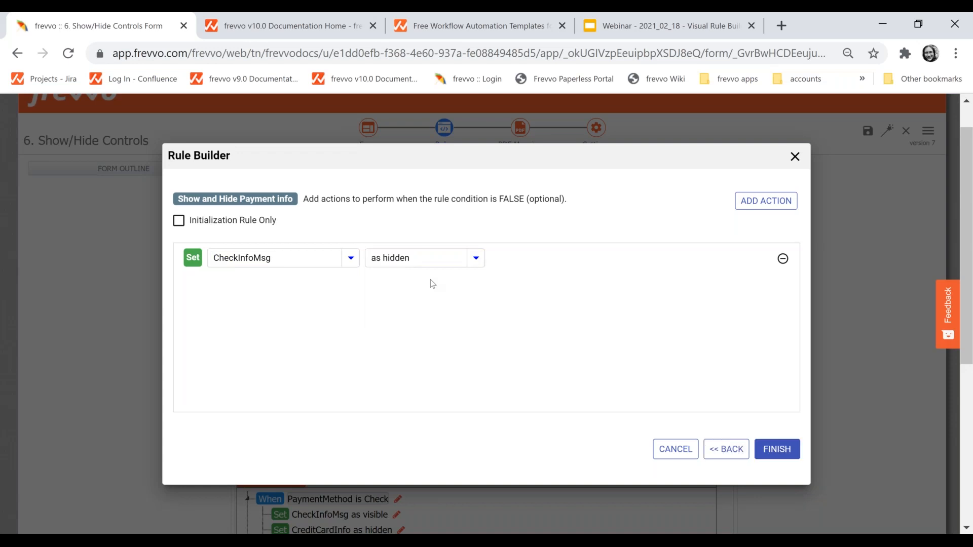
- Add a second false-condition action that sets CreditCardInfo as visible
{"action": "left_click", "coordinate": [748, 201]}
{"action": "left_click", "coordinate": [314, 286]}
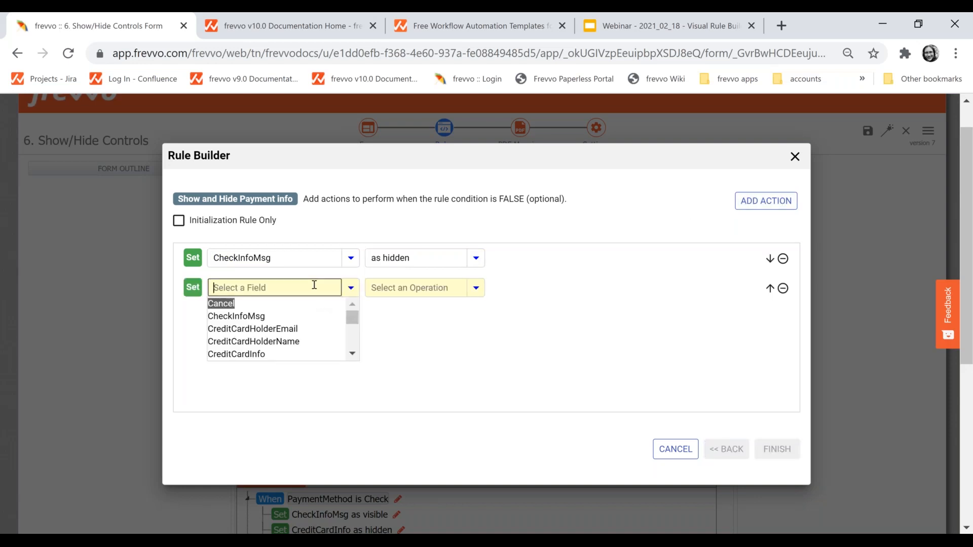
{"action": "left_click", "coordinate": [310, 354]}
{"action": "left_click", "coordinate": [430, 287]}
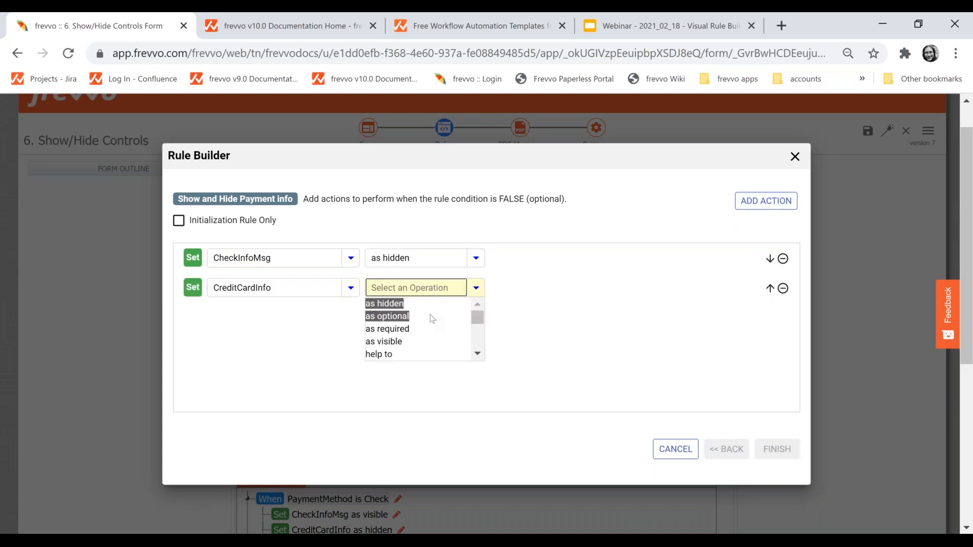
{"action": "left_click", "coordinate": [420, 345]}
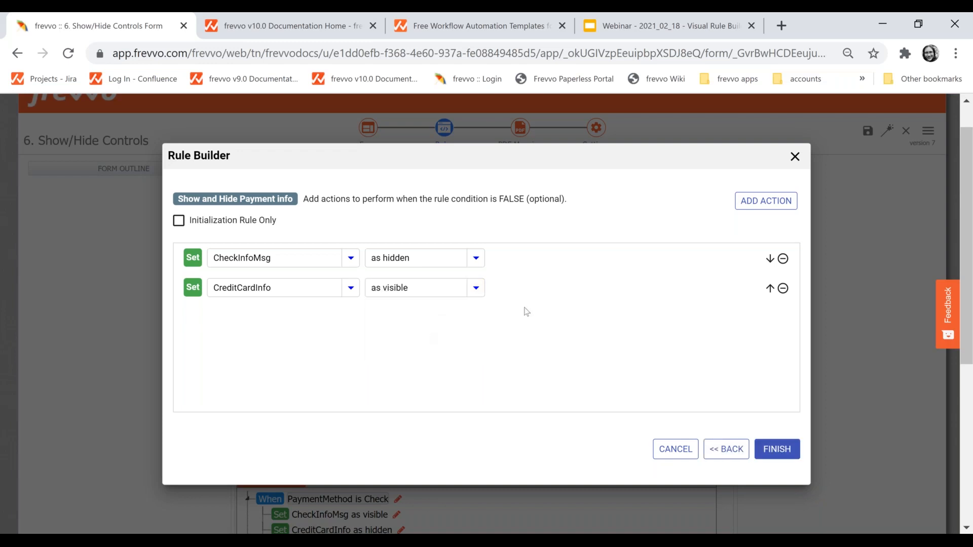
- Add a third false-condition action that sets CreditCardInfo as required, and finish the rule
{"action": "left_click", "coordinate": [743, 208]}
{"action": "left_click", "coordinate": [287, 317]}
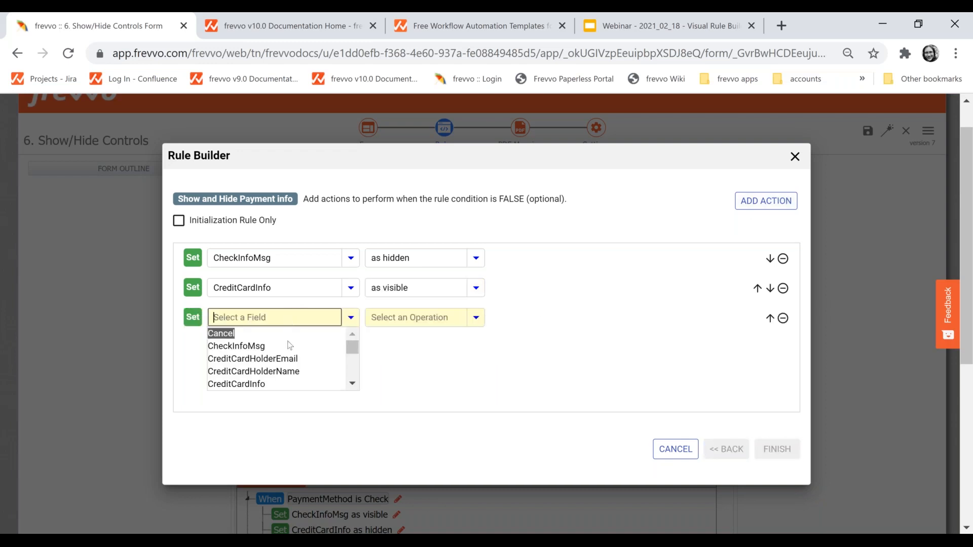
{"action": "left_click", "coordinate": [278, 386]}
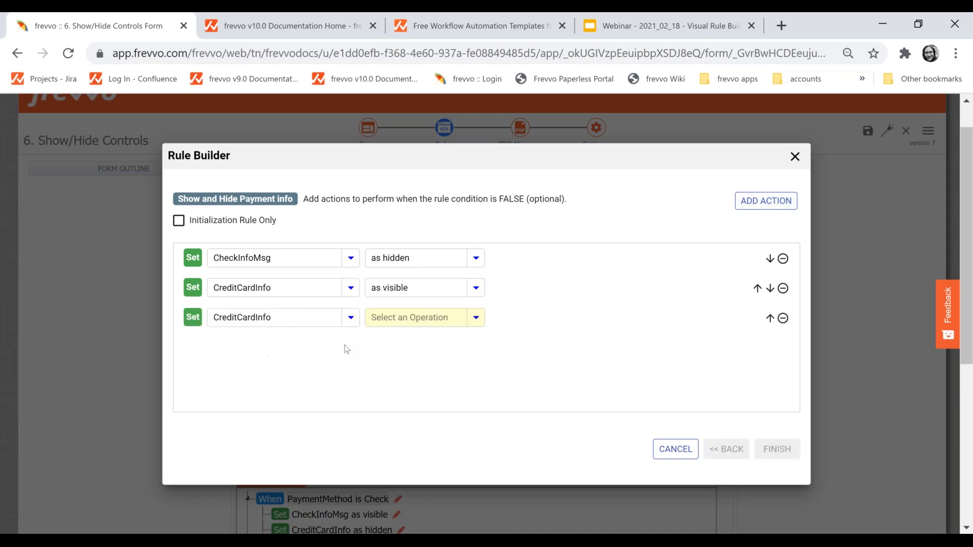
{"action": "left_click", "coordinate": [404, 319]}
{"action": "left_click", "coordinate": [385, 356]}
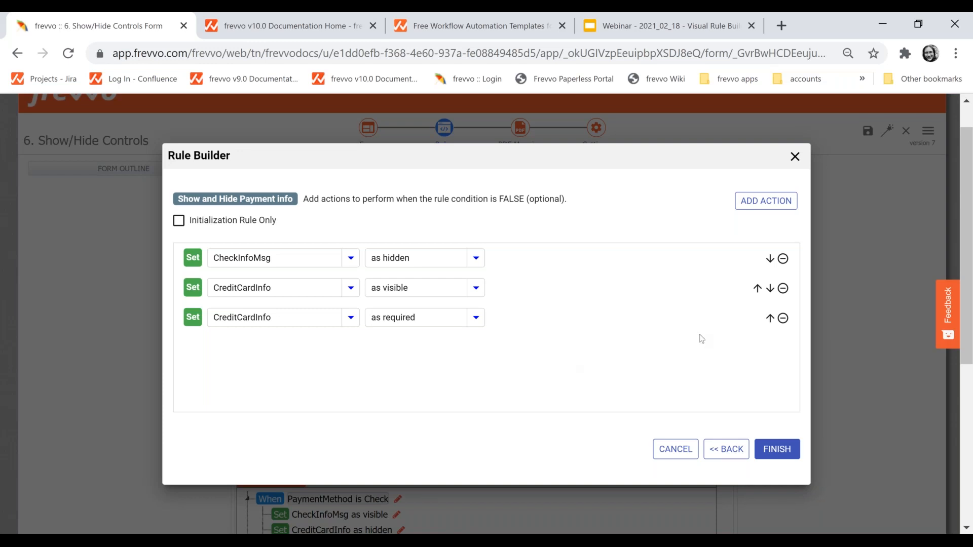
{"action": "left_click", "coordinate": [771, 442]}
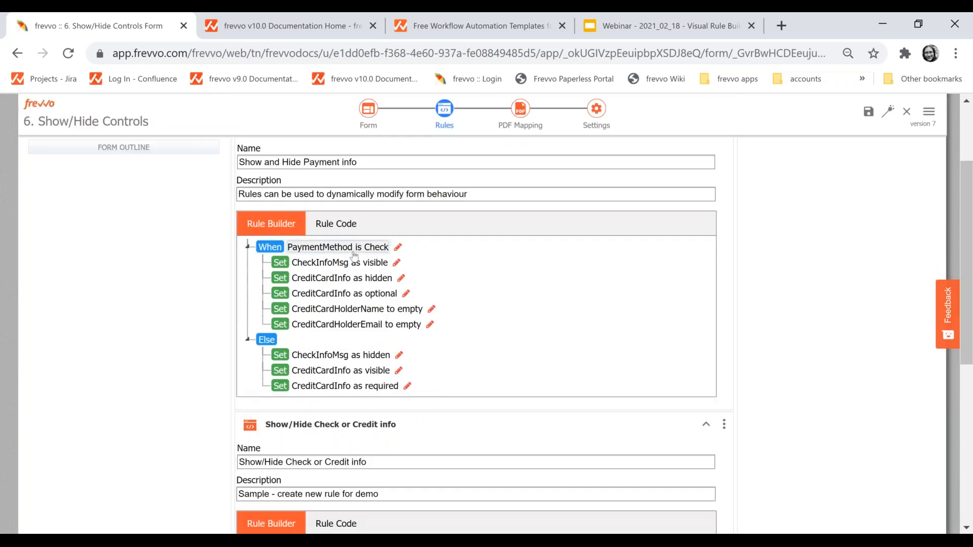
- Collapse the sample rule Show/Hide Check or Credit info and move it below the Calculate Subtotal rule
{"action": "scroll", "coordinate": [638, 365], "scroll_direction": "down", "scroll_amount": 5}
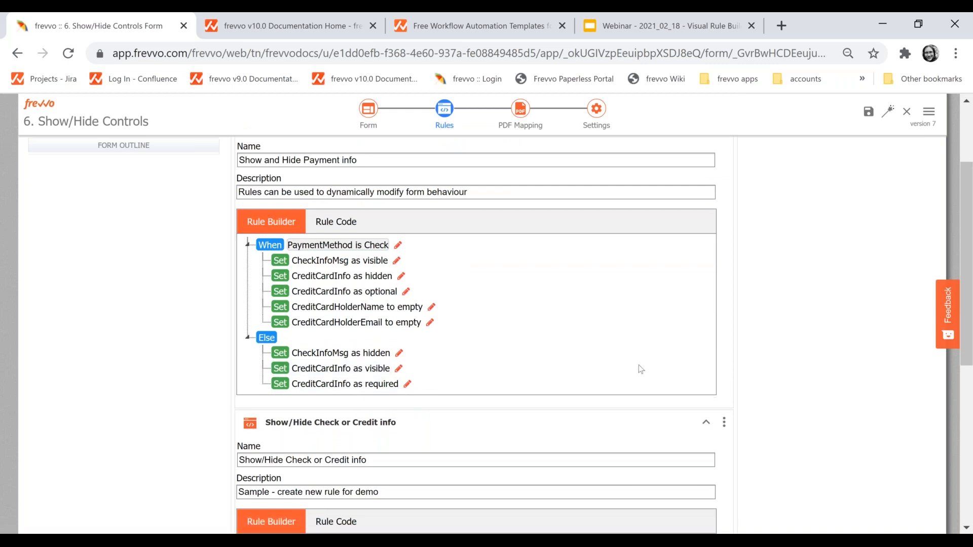
{"action": "scroll", "coordinate": [724, 350], "scroll_direction": "up", "scroll_amount": 3}
{"action": "left_click", "coordinate": [724, 346]}
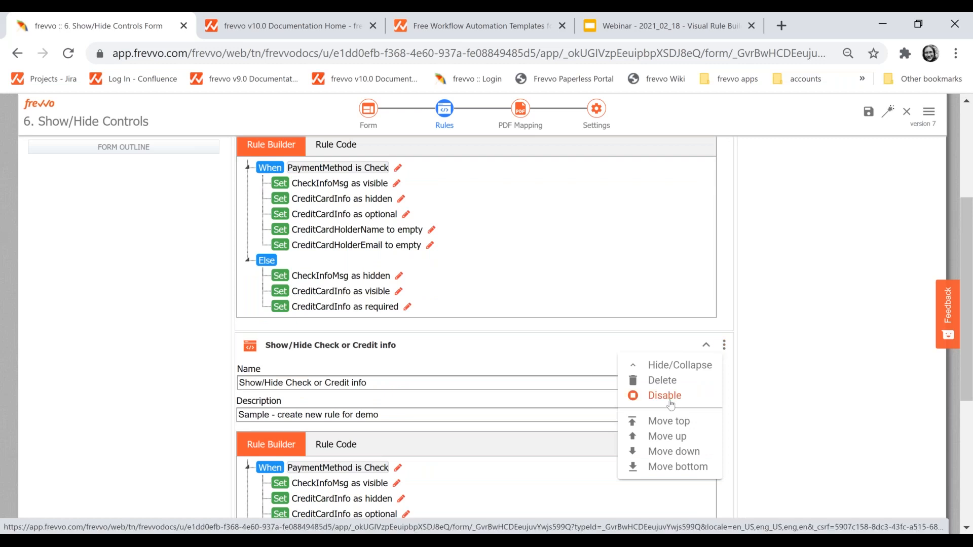
{"action": "left_click", "coordinate": [744, 363]}
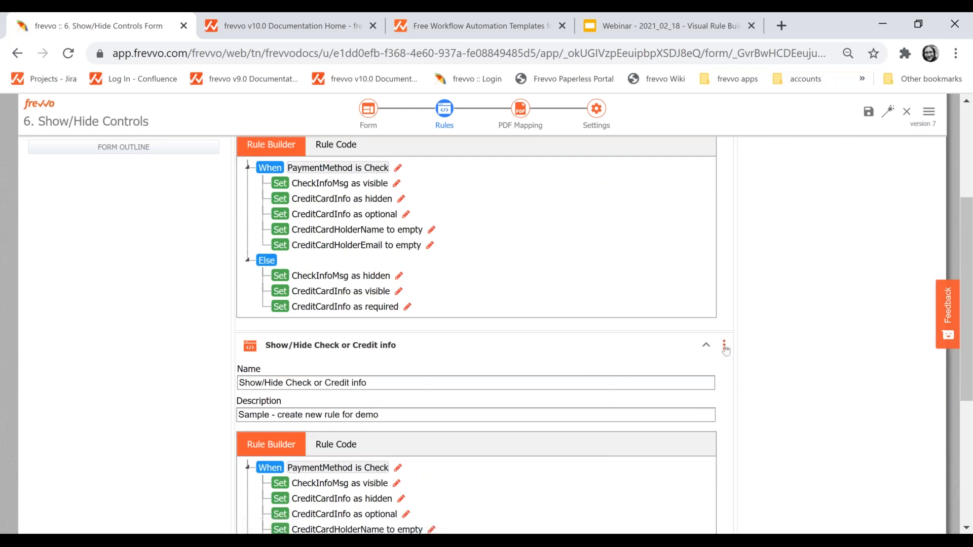
{"action": "left_click", "coordinate": [724, 346]}
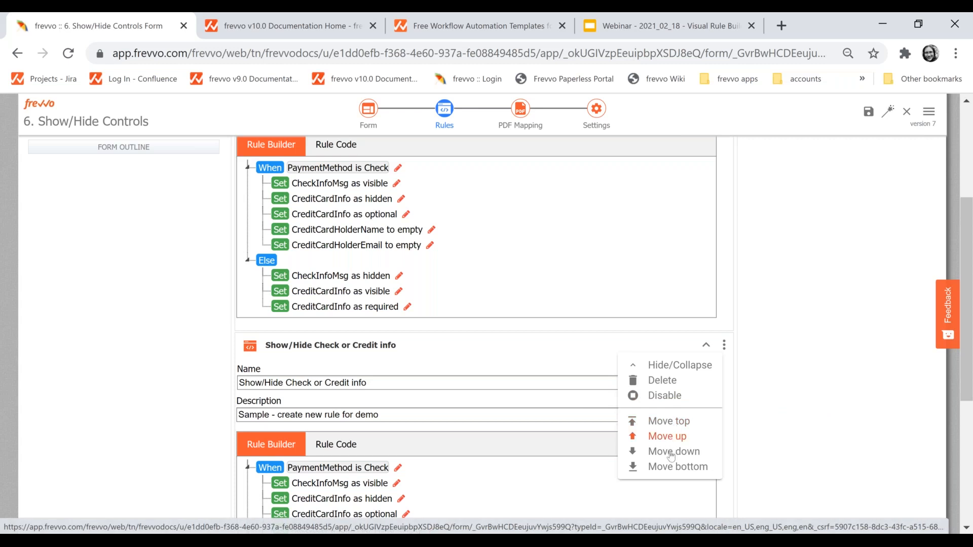
{"action": "left_click_drag", "start_coordinate": [520, 357], "coordinate": [403, 436]}
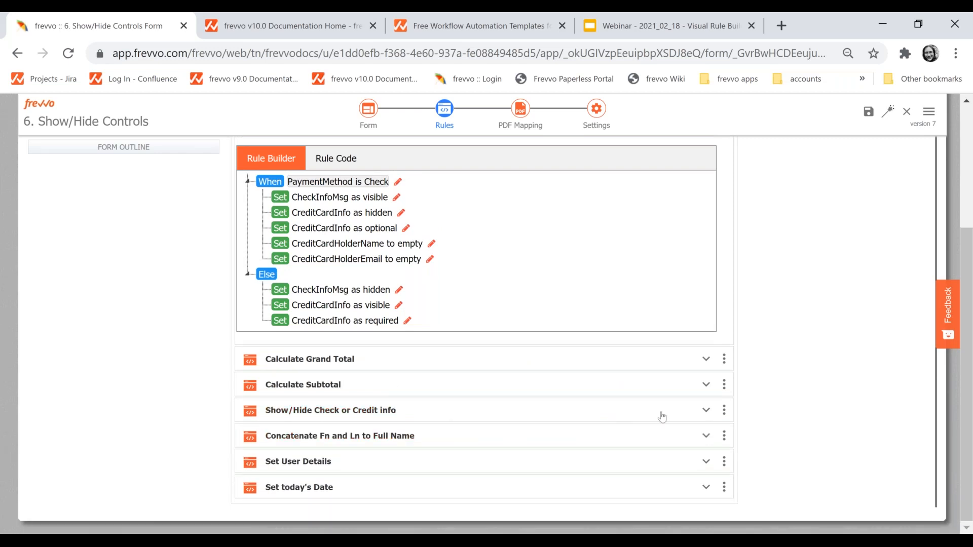
- Delete the sample rule Show/Hide Check or Credit info from the form's rules
{"action": "left_click", "coordinate": [724, 411]}
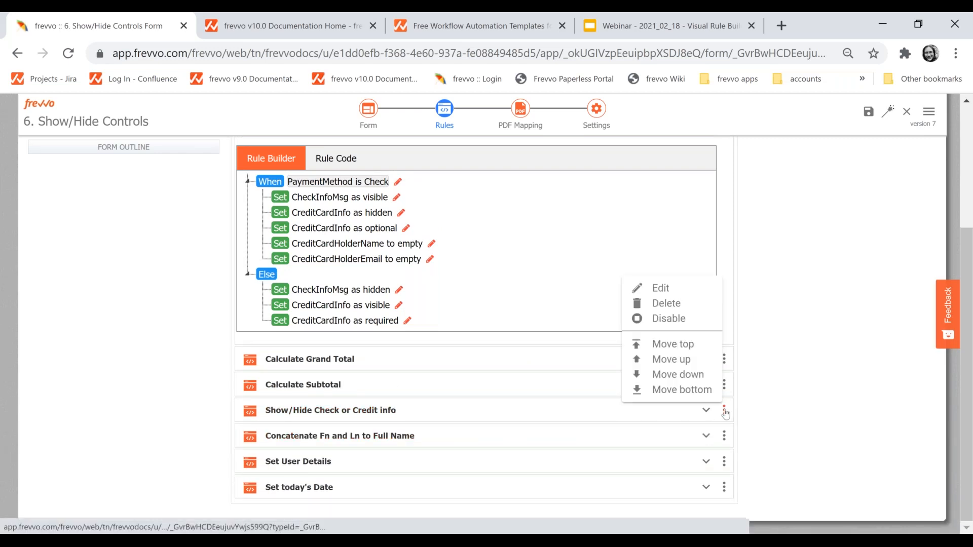
{"action": "left_click", "coordinate": [686, 303]}
{"action": "left_click", "coordinate": [570, 347]}
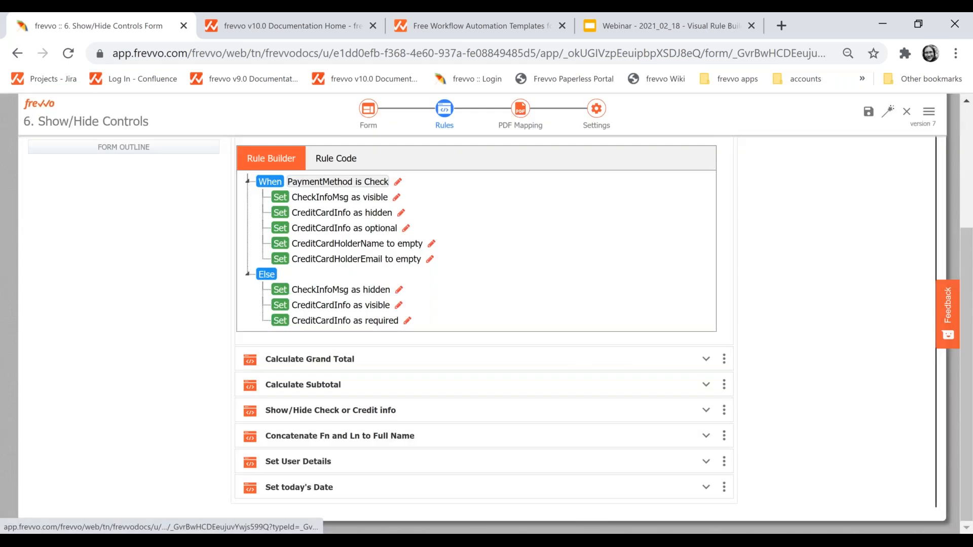
- Save the form and test it in a maximized window, viewing its Payment Method section
{"action": "scroll", "coordinate": [486, 363], "scroll_direction": "up", "scroll_amount": 4}
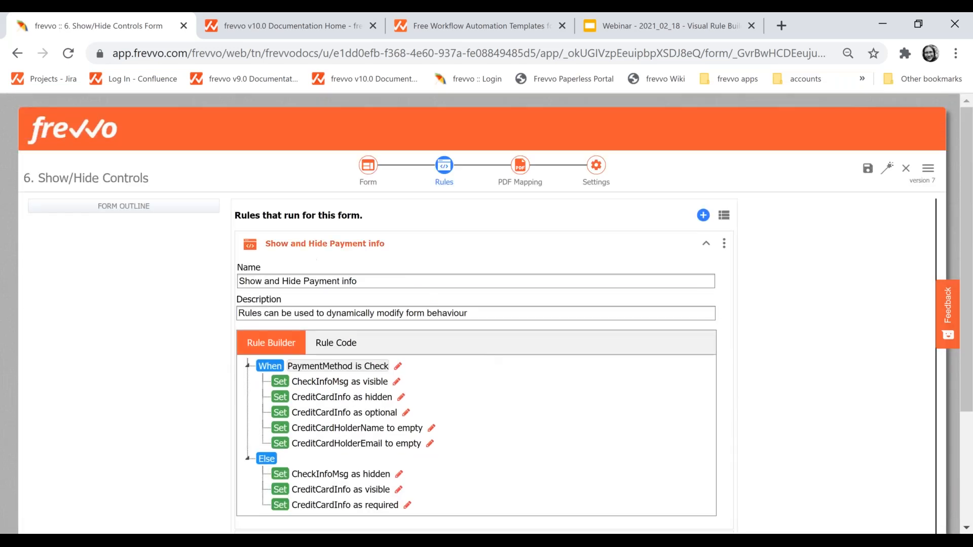
{"action": "left_click", "coordinate": [886, 171]}
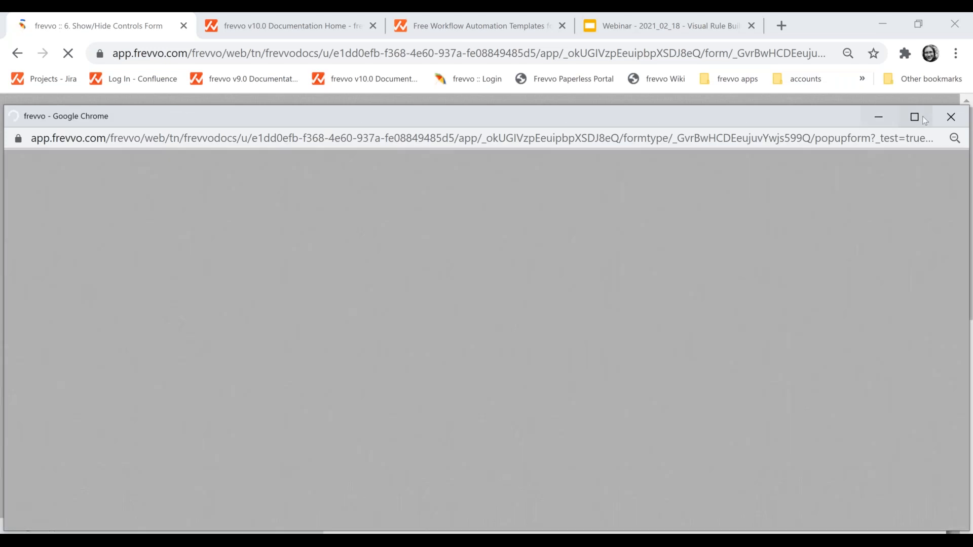
{"action": "left_click", "coordinate": [915, 117]}
{"action": "scroll", "coordinate": [305, 270], "scroll_direction": "down", "scroll_amount": 3}
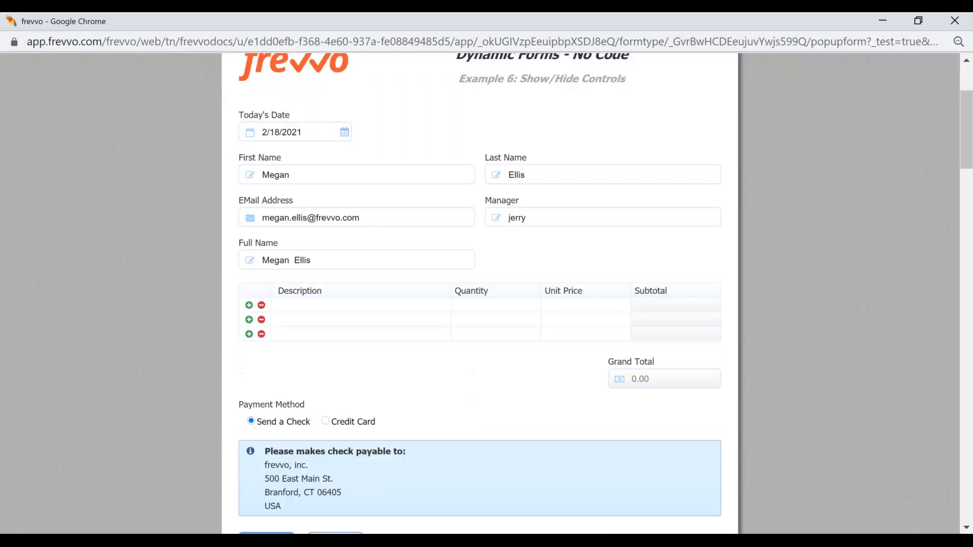
{"action": "scroll", "coordinate": [247, 297], "scroll_direction": "down", "scroll_amount": 3}
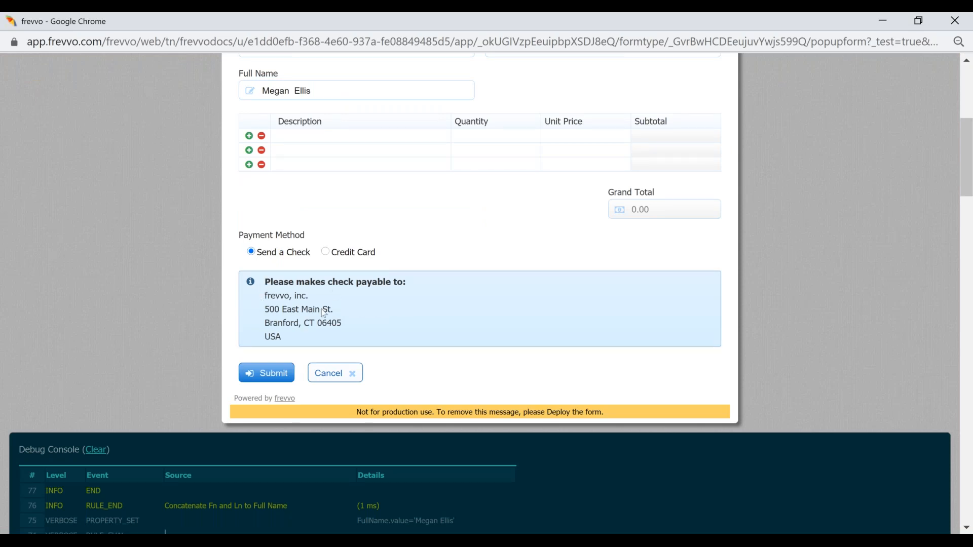
- Choose Credit Card as the payment method in the test form and fill in the credit card holder's name and email
{"action": "left_click", "coordinate": [324, 252]}
{"action": "left_click", "coordinate": [340, 361]}
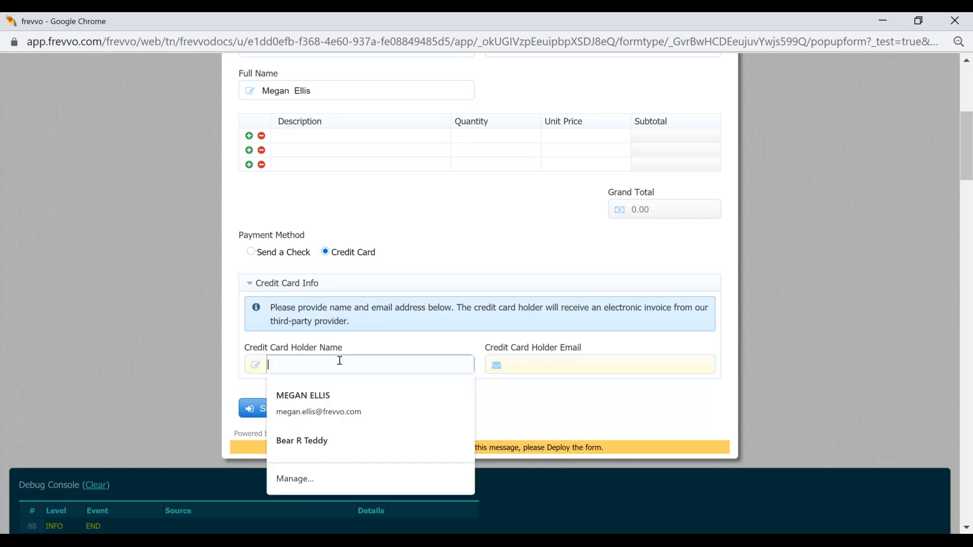
{"action": "type", "text": "Megan"}
{"action": "key", "text": "Tab"}
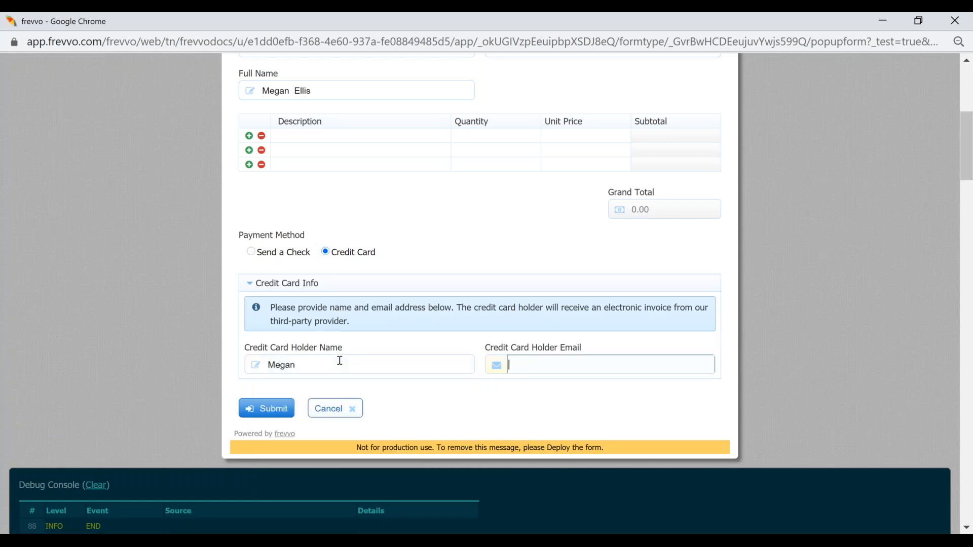
{"action": "type", "text": "a@b.com"}
{"action": "key", "text": "Tab"}
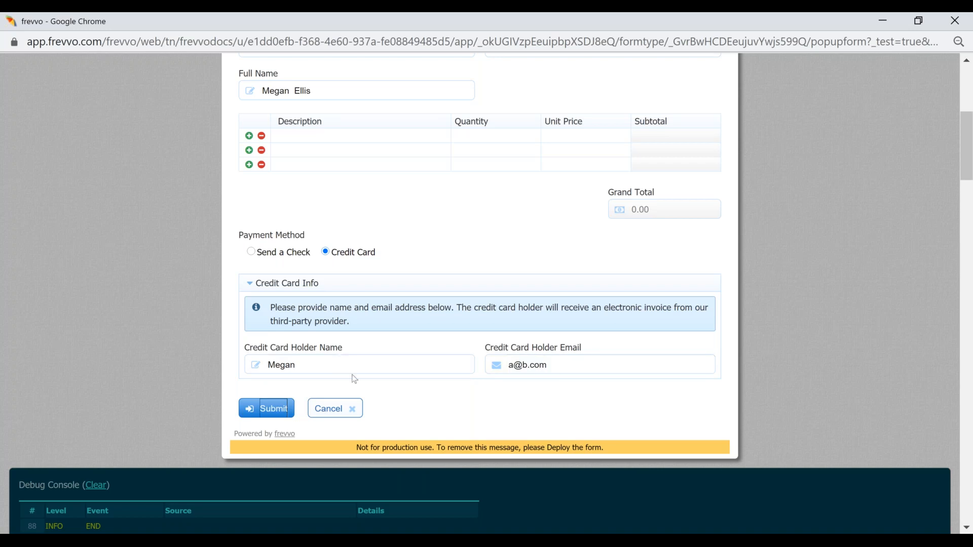
- Test the rule by switching the payment method to Send a Check and back to Credit Card, and close the test form
{"action": "left_click", "coordinate": [251, 254]}
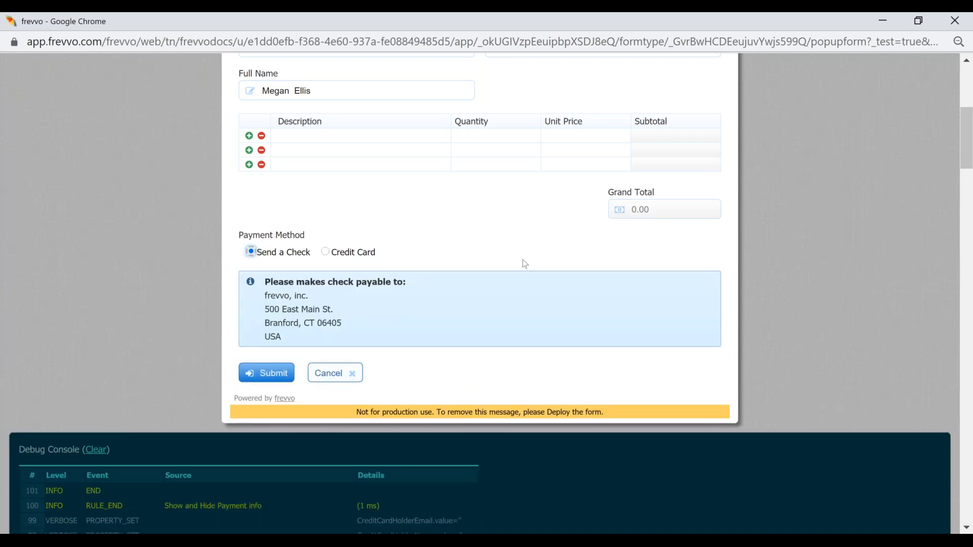
{"action": "left_click", "coordinate": [326, 253]}
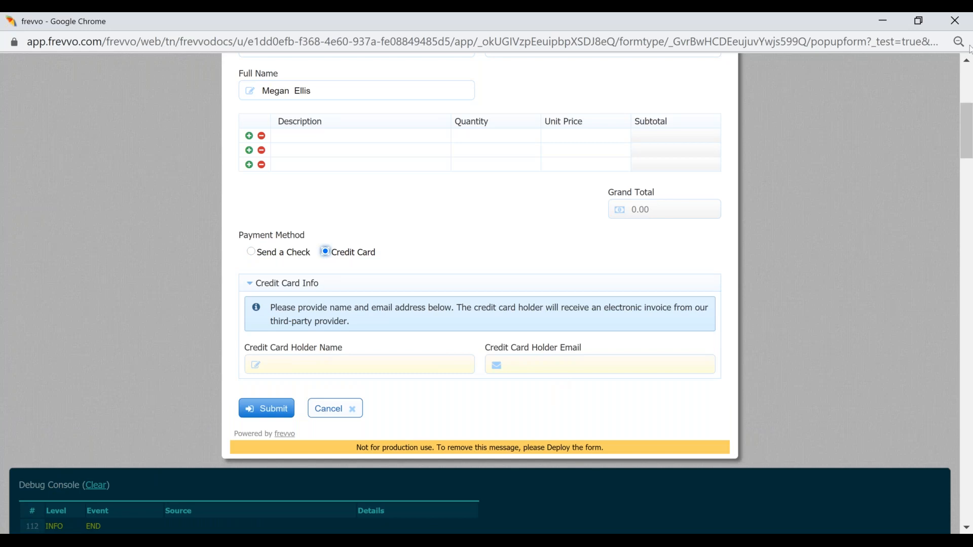
{"action": "left_click", "coordinate": [955, 21]}
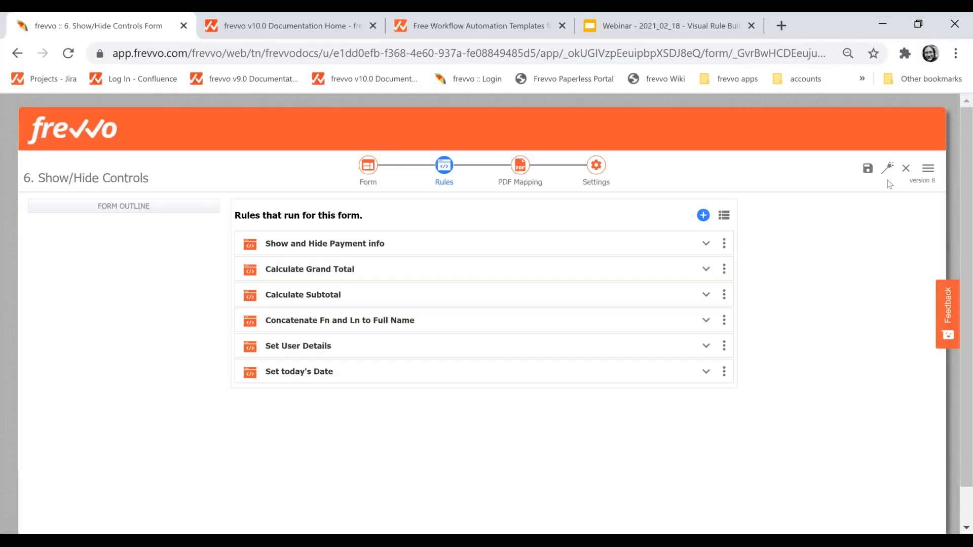
- Save and close the Show/Hide Controls form, and open the workflow 7. Workflow Routing Rules for editing
{"action": "left_click", "coordinate": [928, 169]}
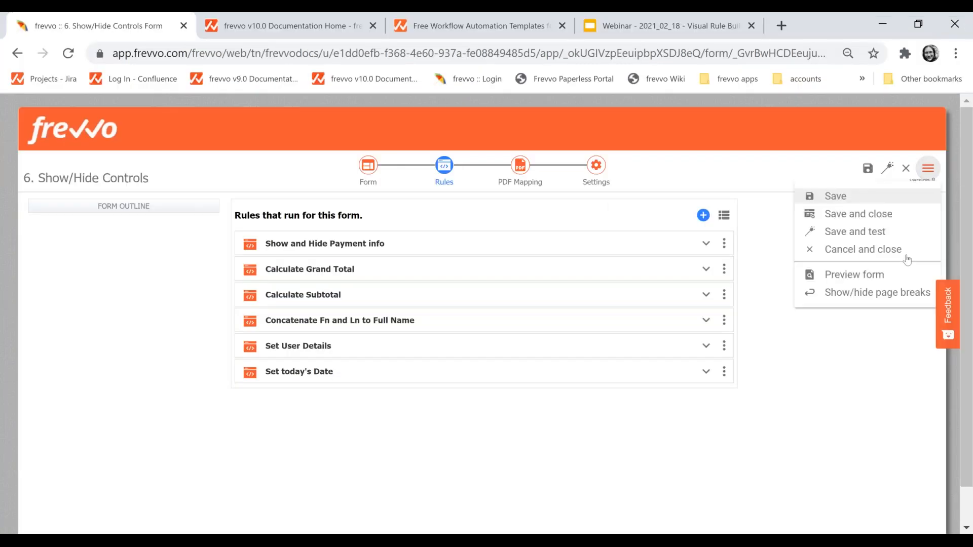
{"action": "left_click", "coordinate": [868, 215]}
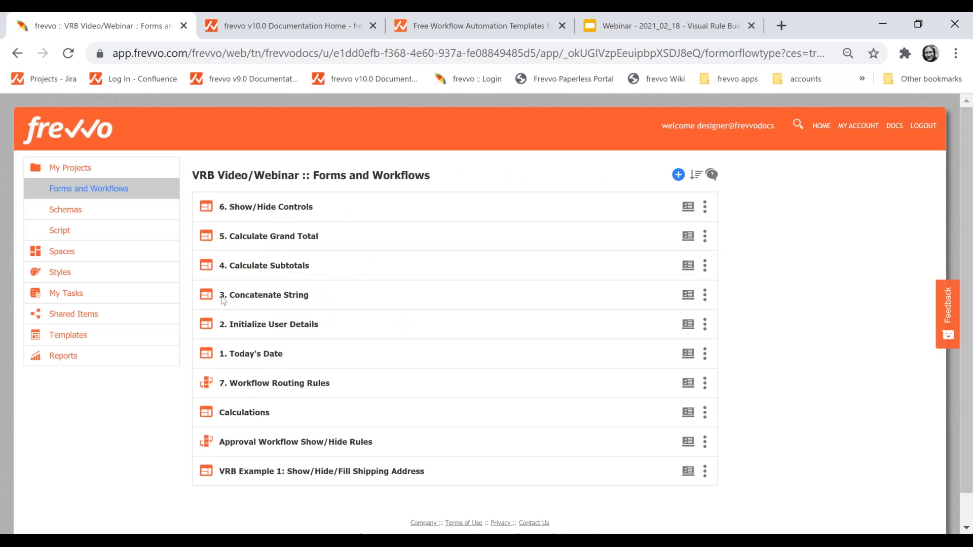
{"action": "left_click", "coordinate": [244, 384]}
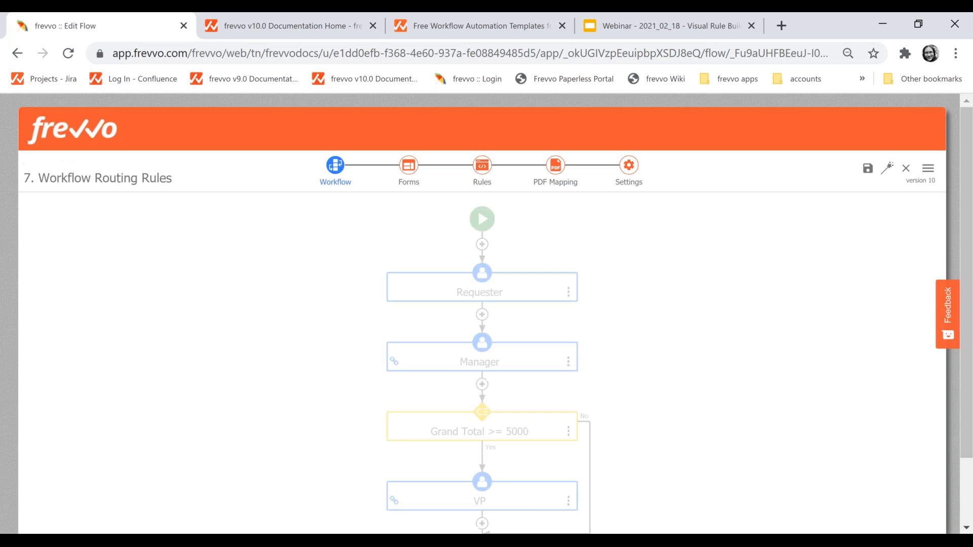
{"action": "scroll", "coordinate": [722, 297], "scroll_direction": "down", "scroll_amount": 2}
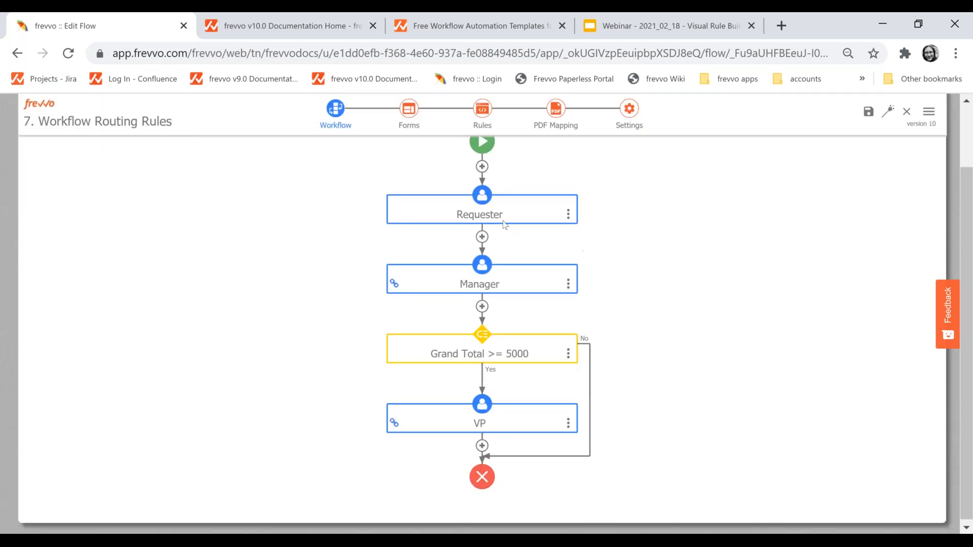
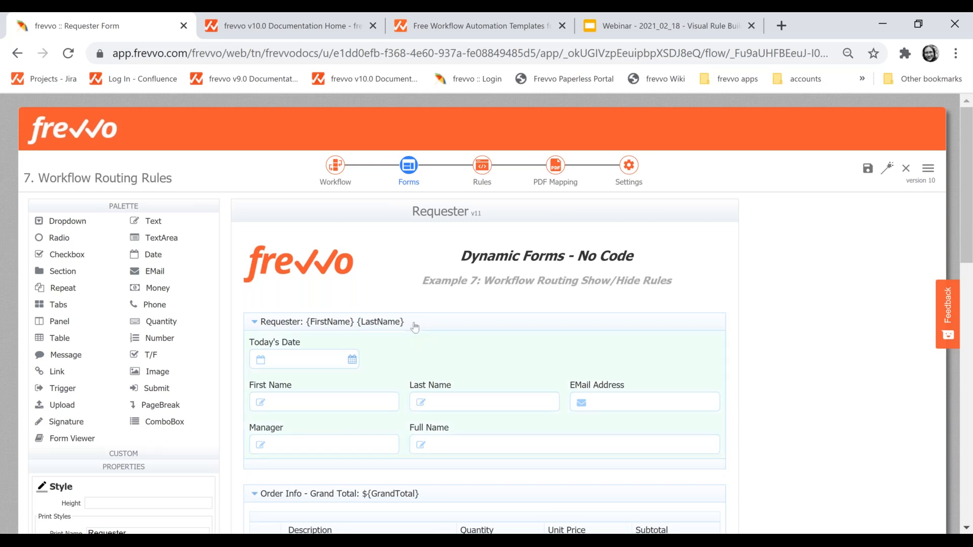
- Examine the Requester section's label template and the control names of the First Name and Last Name fields
{"action": "left_click", "coordinate": [136, 206]}
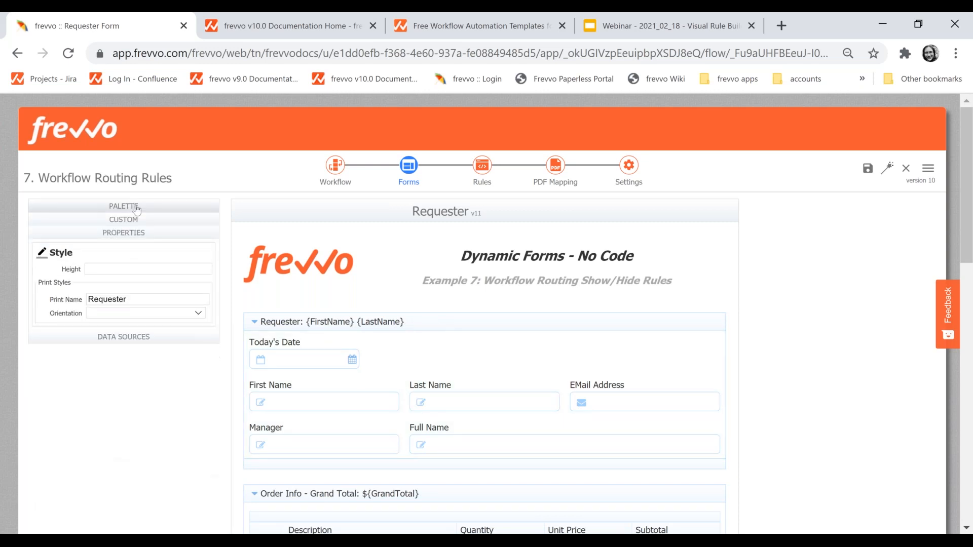
{"action": "left_click", "coordinate": [268, 323]}
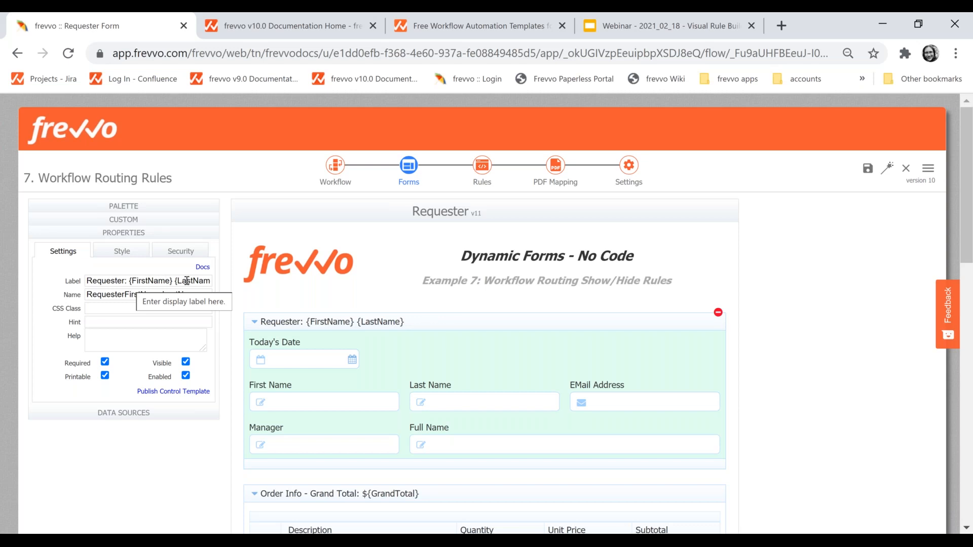
{"action": "left_click", "coordinate": [299, 387]}
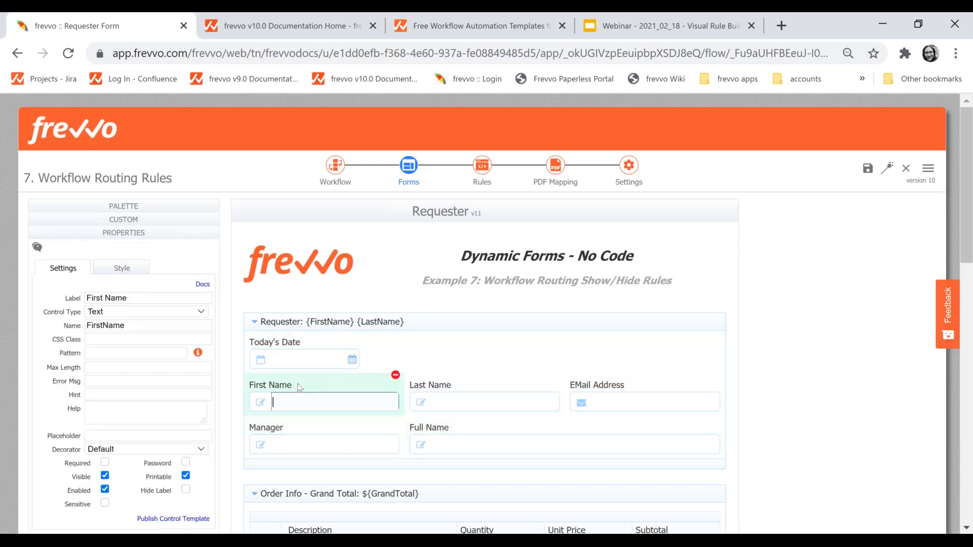
{"action": "left_click_drag", "start_coordinate": [146, 330], "coordinate": [85, 326]}
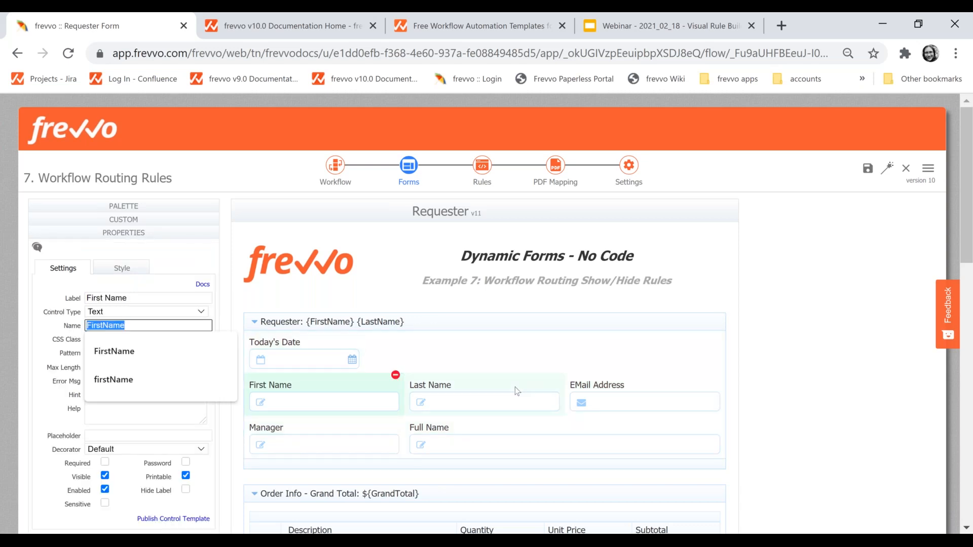
{"action": "left_click", "coordinate": [485, 388]}
{"action": "double_click", "coordinate": [137, 327]}
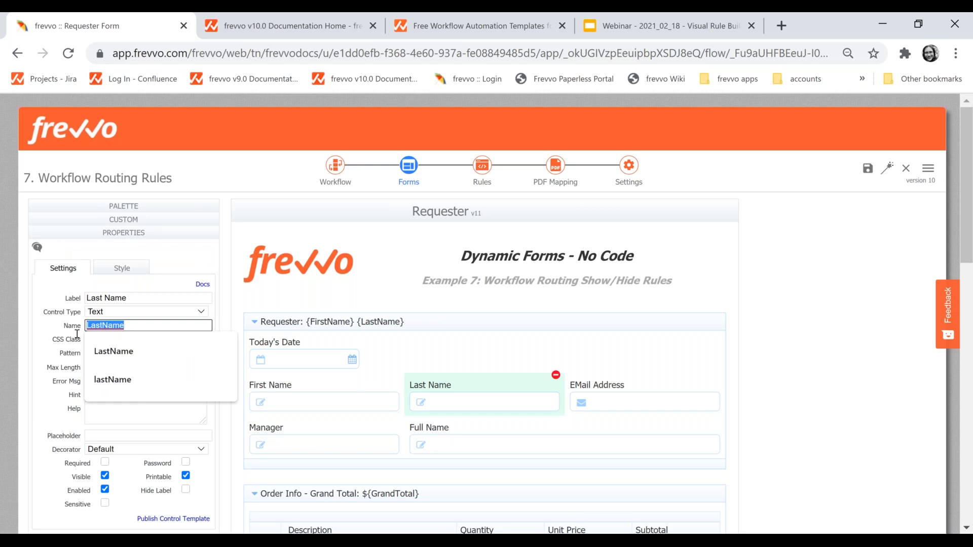
- Select the Requester section again and look over the form from that section to Order Info and Payment Method
{"action": "left_click", "coordinate": [420, 321]}
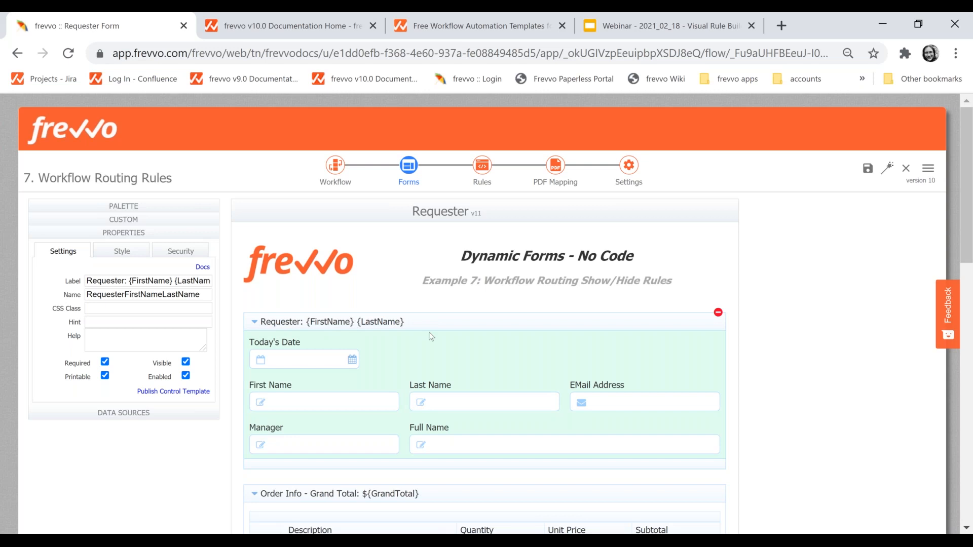
{"action": "scroll", "coordinate": [704, 357], "scroll_direction": "down", "scroll_amount": 7}
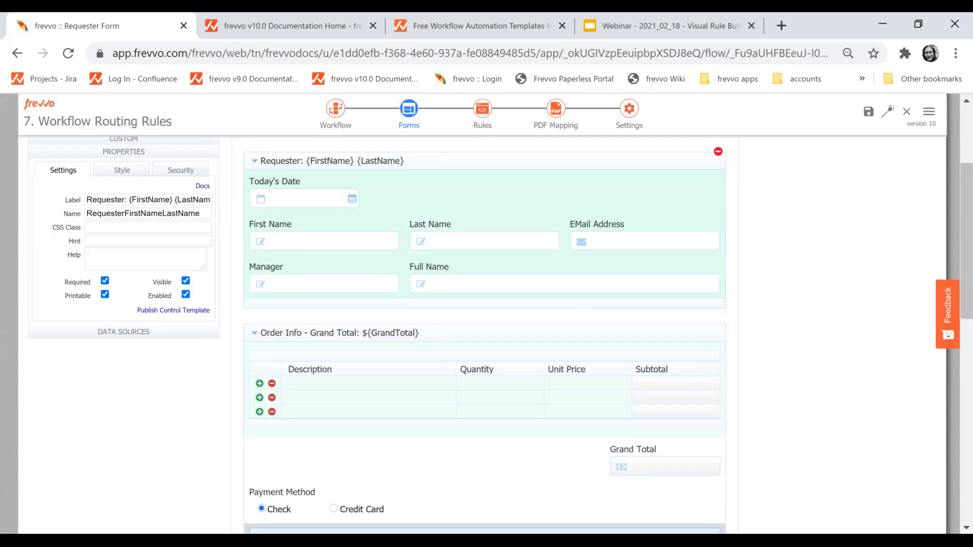
{"action": "scroll", "coordinate": [254, 324], "scroll_direction": "up", "scroll_amount": 8}
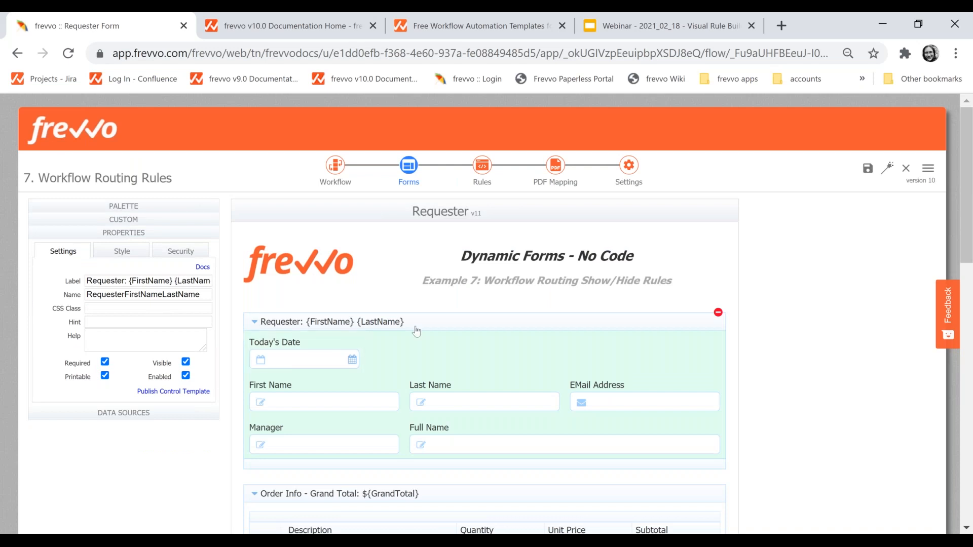
{"action": "scroll", "coordinate": [416, 331], "scroll_direction": "down", "scroll_amount": 2}
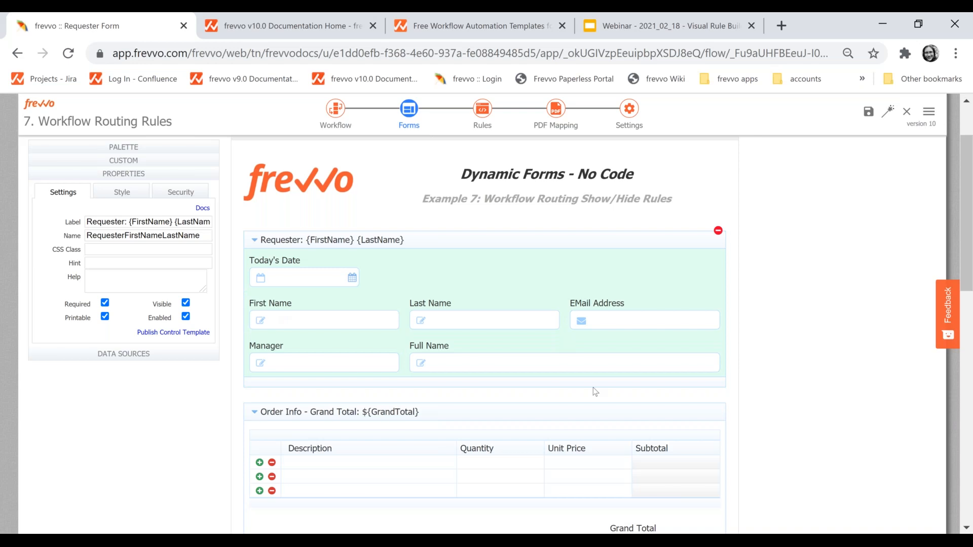
- Open the Requester form's rules and examine the conditions and actions of the On Approval Step (Manager) rule
{"action": "scroll", "coordinate": [595, 392], "scroll_direction": "up", "scroll_amount": 2}
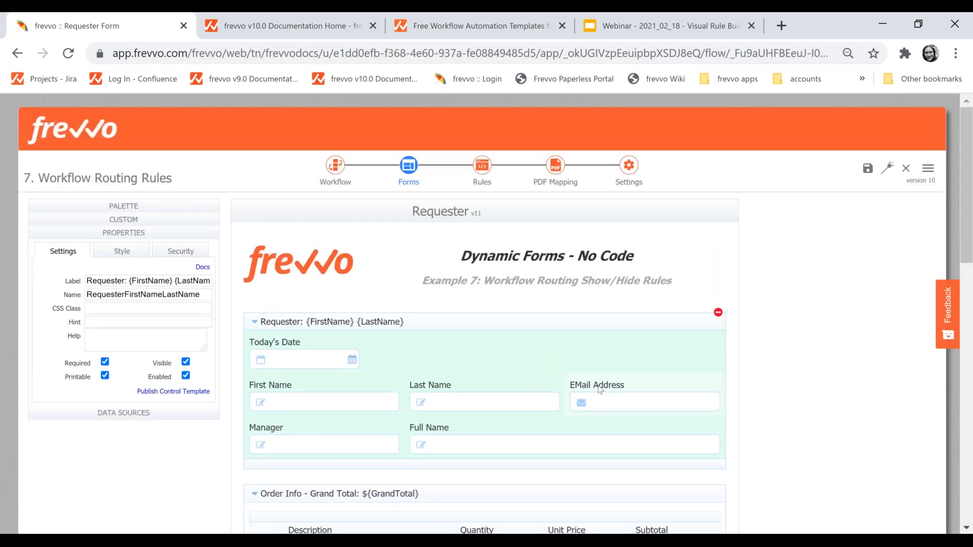
{"action": "left_click", "coordinate": [472, 182]}
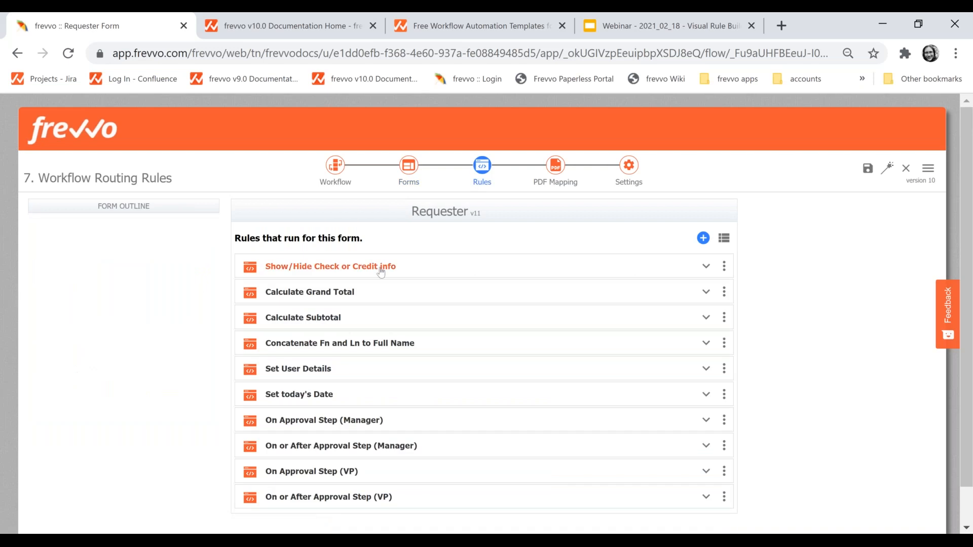
{"action": "scroll", "coordinate": [424, 353], "scroll_direction": "down", "scroll_amount": 1}
{"action": "scroll", "coordinate": [424, 354], "scroll_direction": "down", "scroll_amount": 1}
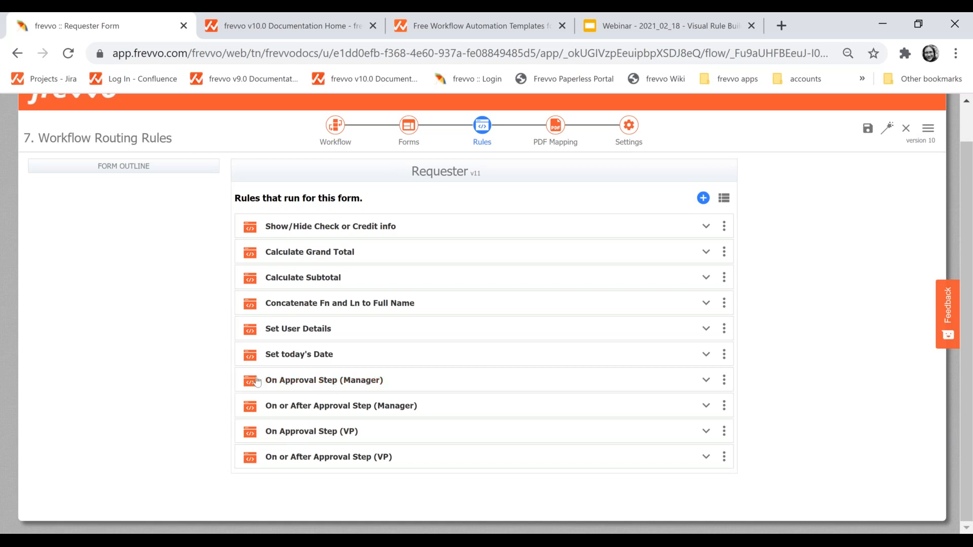
{"action": "left_click", "coordinate": [312, 383]}
{"action": "scroll", "coordinate": [312, 386], "scroll_direction": "down", "scroll_amount": 3}
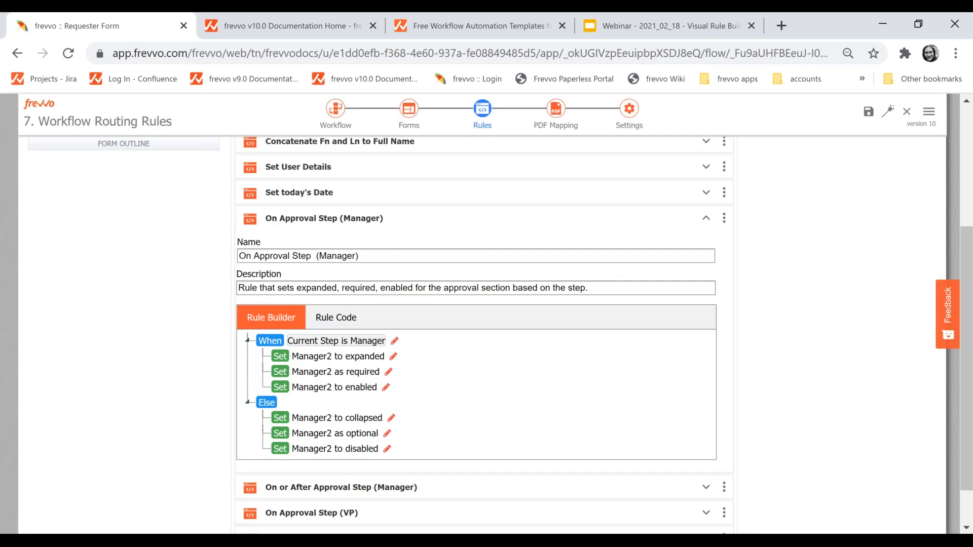
{"action": "scroll", "coordinate": [500, 416], "scroll_direction": "down", "scroll_amount": 1}
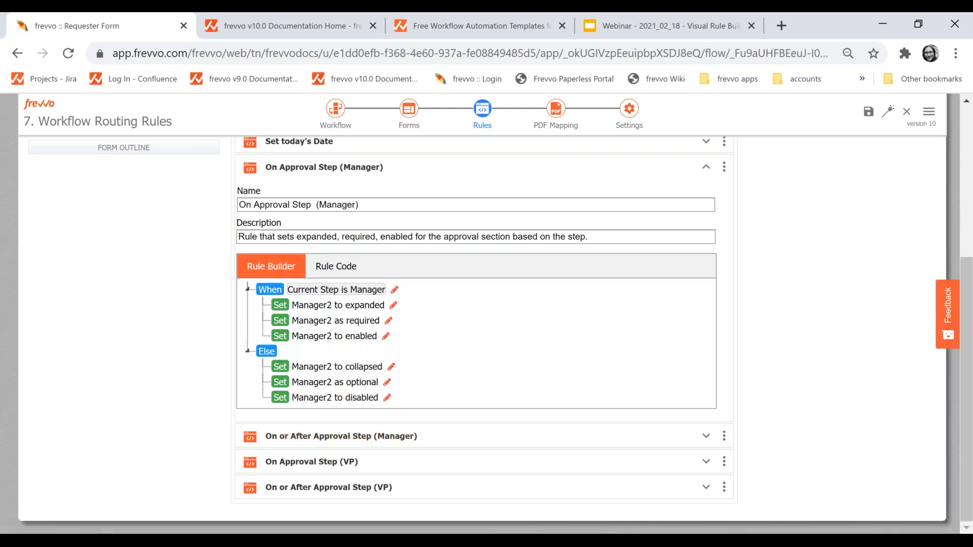
- Open the On or After Approval Step (Manager) rule's condition in the Rule Builder and examine the available fields and step operators
{"action": "left_click", "coordinate": [462, 435]}
{"action": "scroll", "coordinate": [437, 318], "scroll_direction": "down", "scroll_amount": 4}
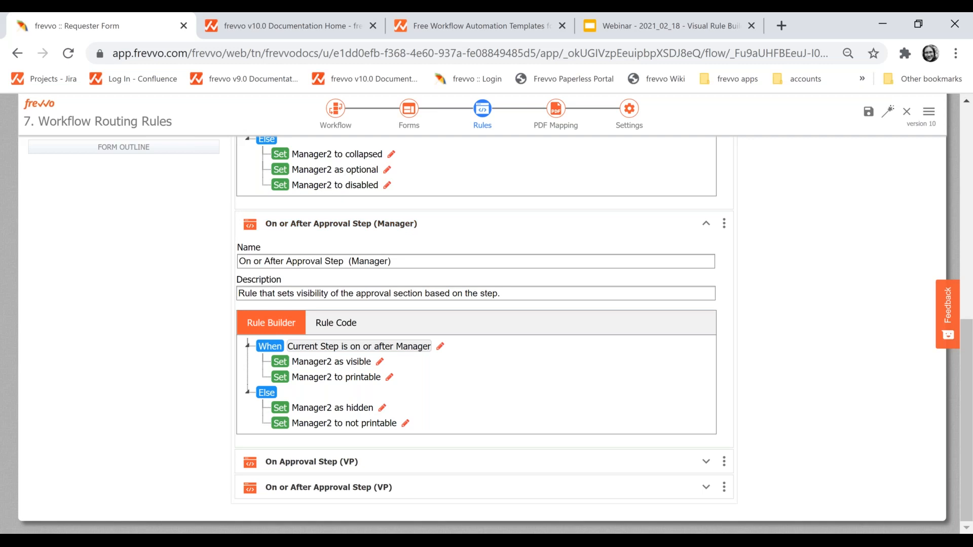
{"action": "left_click", "coordinate": [440, 346]}
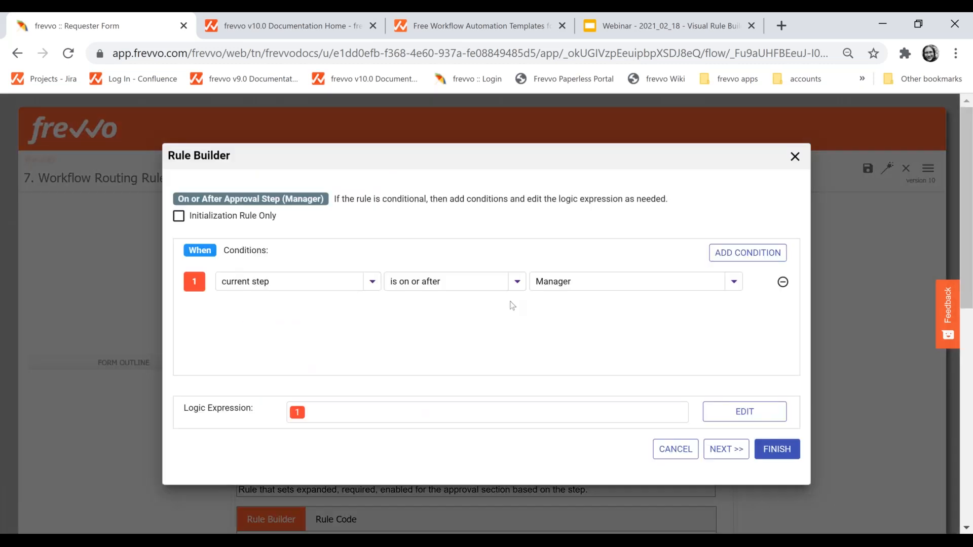
{"action": "left_click", "coordinate": [292, 281]}
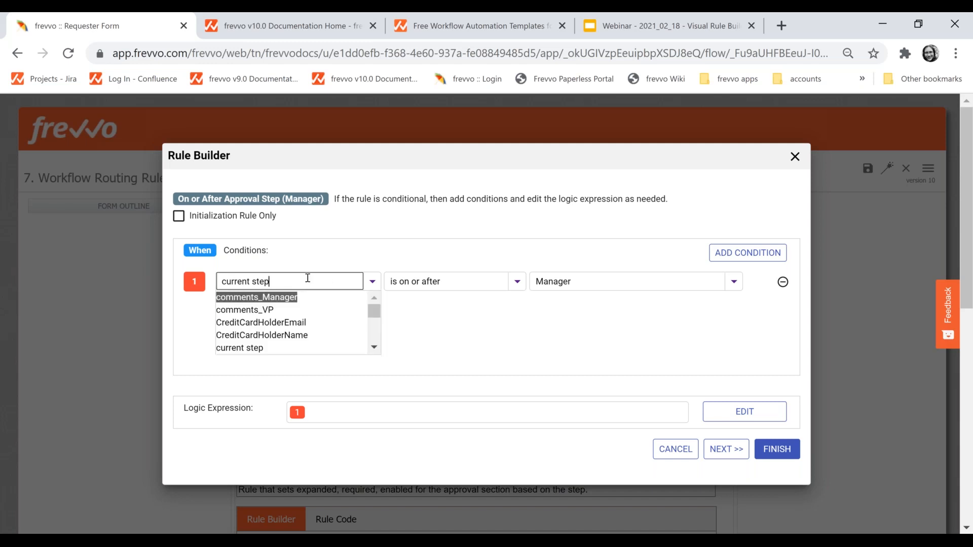
{"action": "left_click", "coordinate": [385, 260]}
{"action": "left_click", "coordinate": [516, 283]}
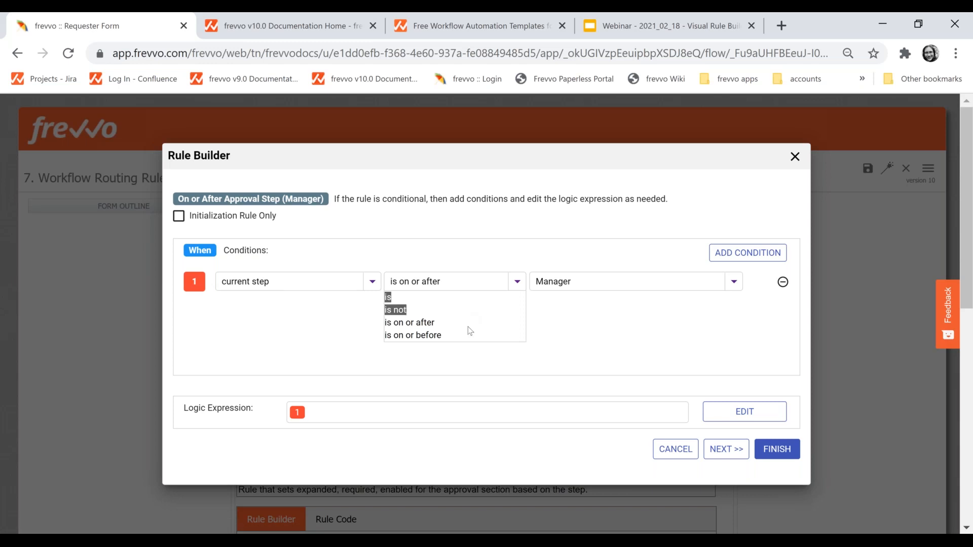
{"action": "left_click", "coordinate": [482, 282]}
{"action": "left_click", "coordinate": [499, 238]}
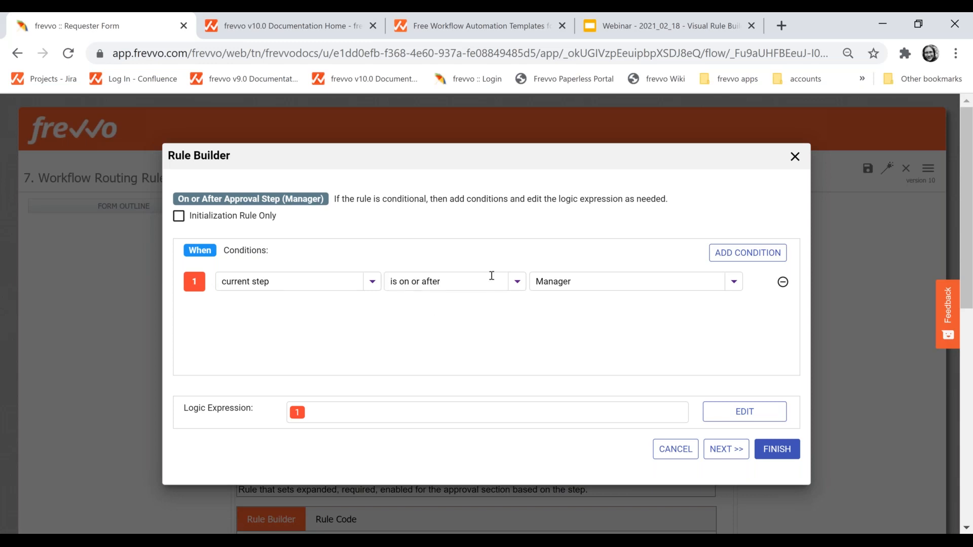
- Review the rule's true and false actions for Manager2, and finish the Rule Builder without changes
{"action": "left_click", "coordinate": [726, 449]}
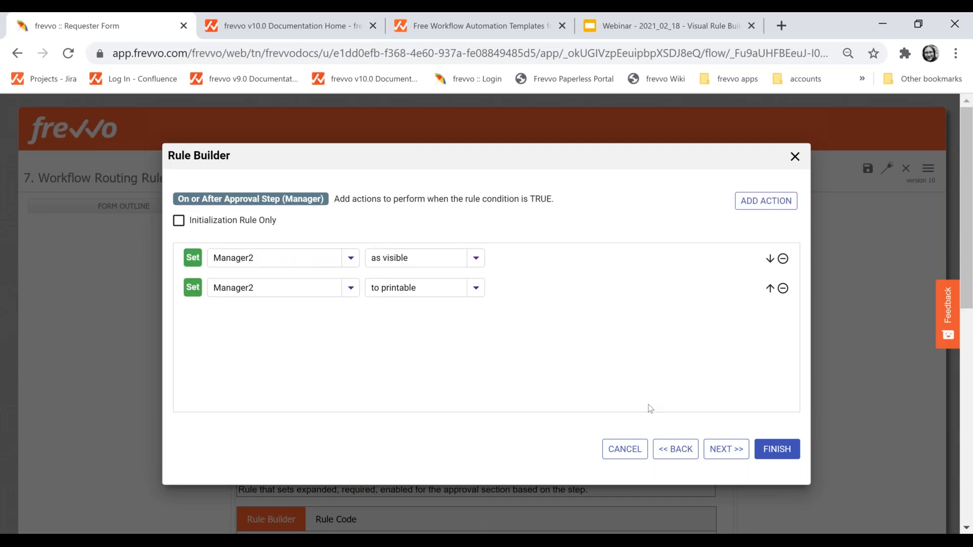
{"action": "left_click", "coordinate": [716, 450]}
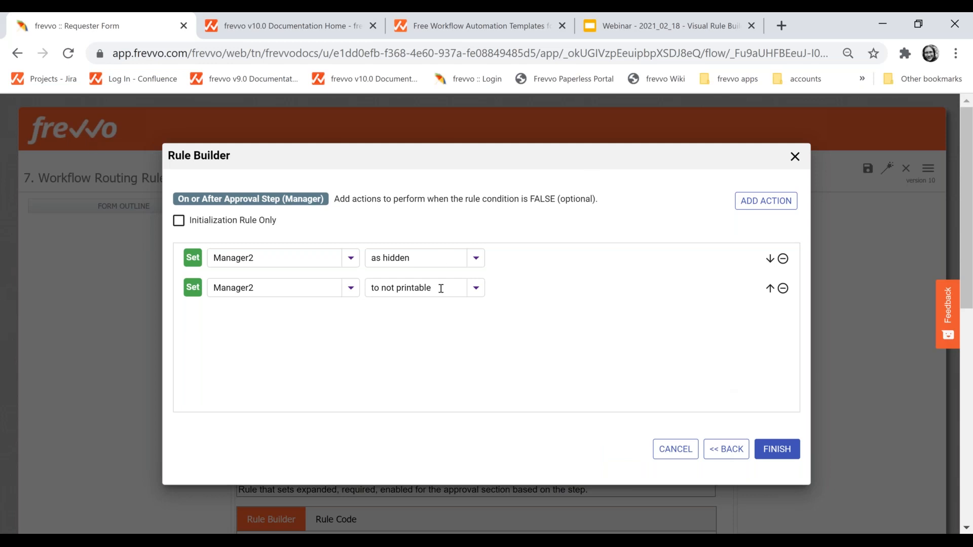
{"action": "left_click", "coordinate": [777, 451]}
{"action": "scroll", "coordinate": [289, 269], "scroll_direction": "down", "scroll_amount": 2}
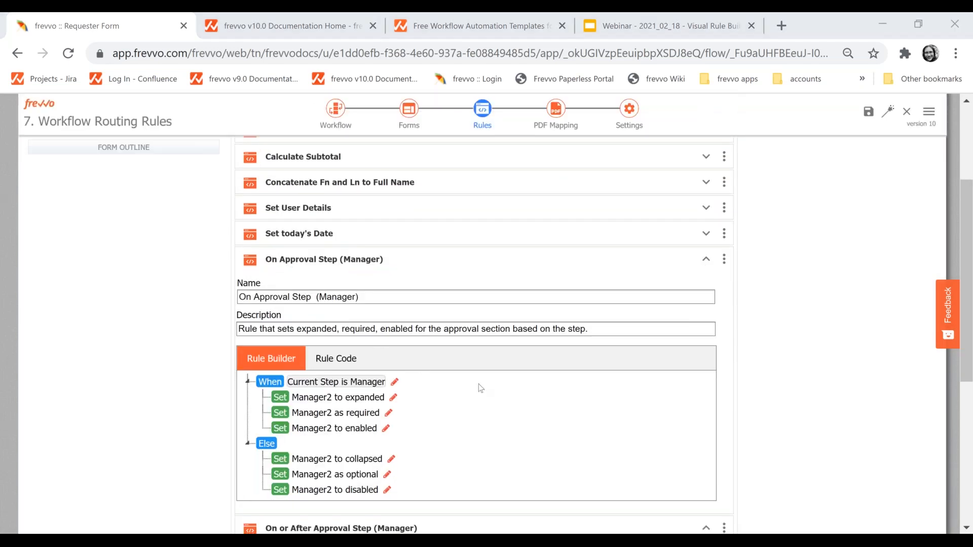
{"action": "scroll", "coordinate": [479, 385], "scroll_direction": "down", "scroll_amount": 3}
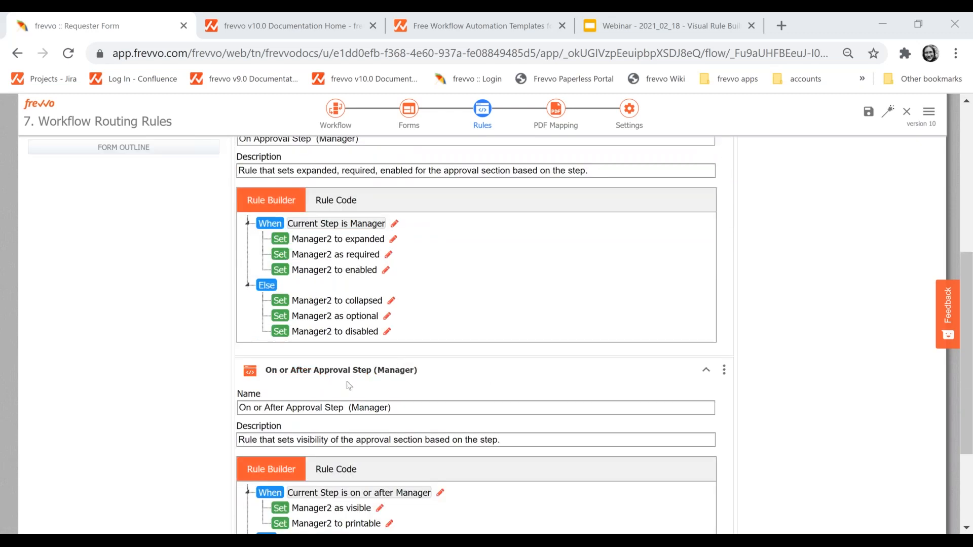
- Collapse the Manager rules, examine the On Approval Step (VP) and On or After Approval Step (VP) rules, and collapse them
{"action": "left_click", "coordinate": [344, 374]}
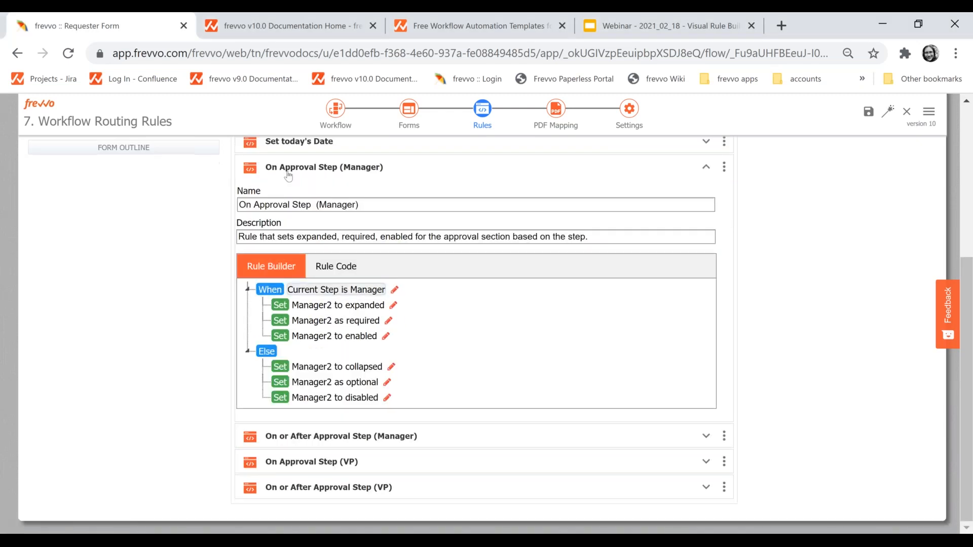
{"action": "left_click", "coordinate": [300, 432]}
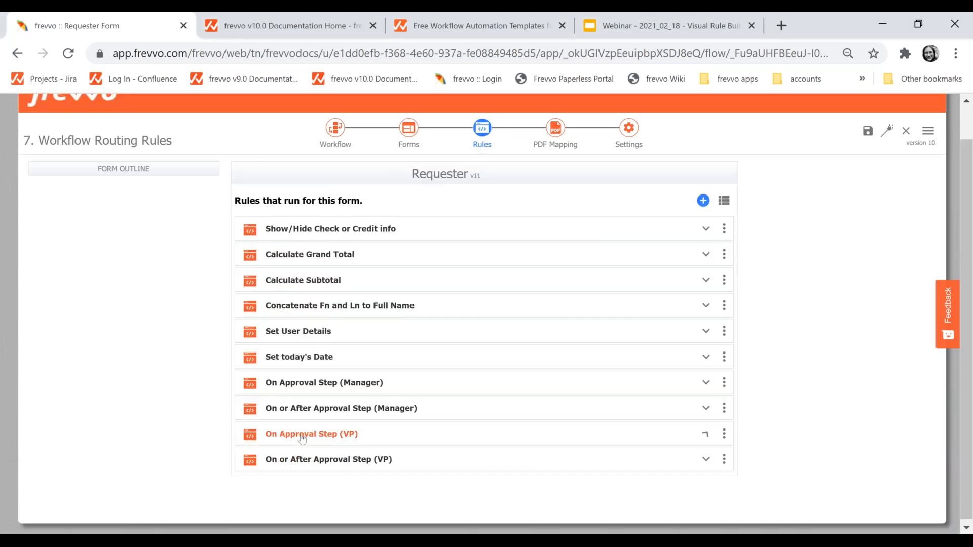
{"action": "scroll", "coordinate": [308, 435], "scroll_direction": "down", "scroll_amount": 3}
{"action": "scroll", "coordinate": [308, 436], "scroll_direction": "down", "scroll_amount": 1}
{"action": "left_click", "coordinate": [354, 487]}
{"action": "scroll", "coordinate": [354, 391], "scroll_direction": "down", "scroll_amount": 3}
{"action": "scroll", "coordinate": [355, 392], "scroll_direction": "down", "scroll_amount": 1}
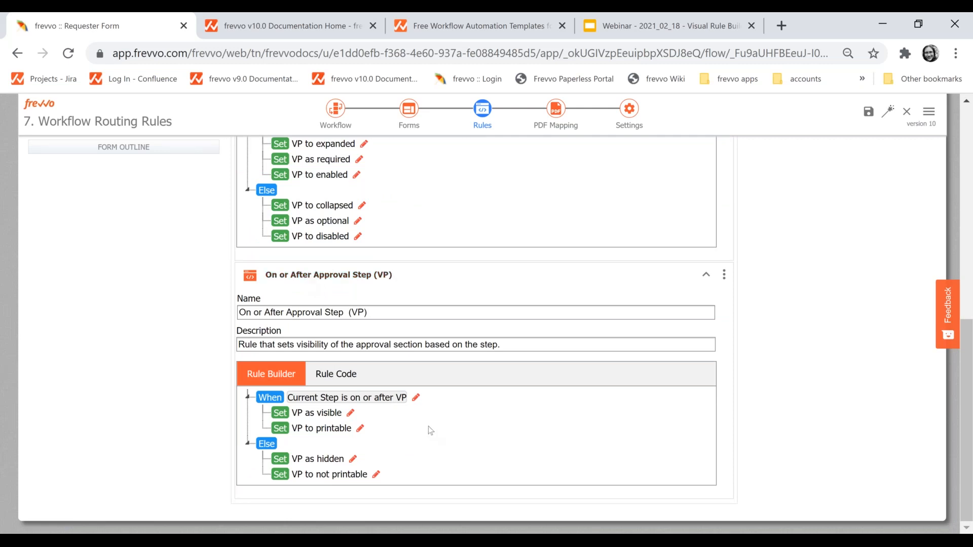
{"action": "left_click", "coordinate": [304, 277]}
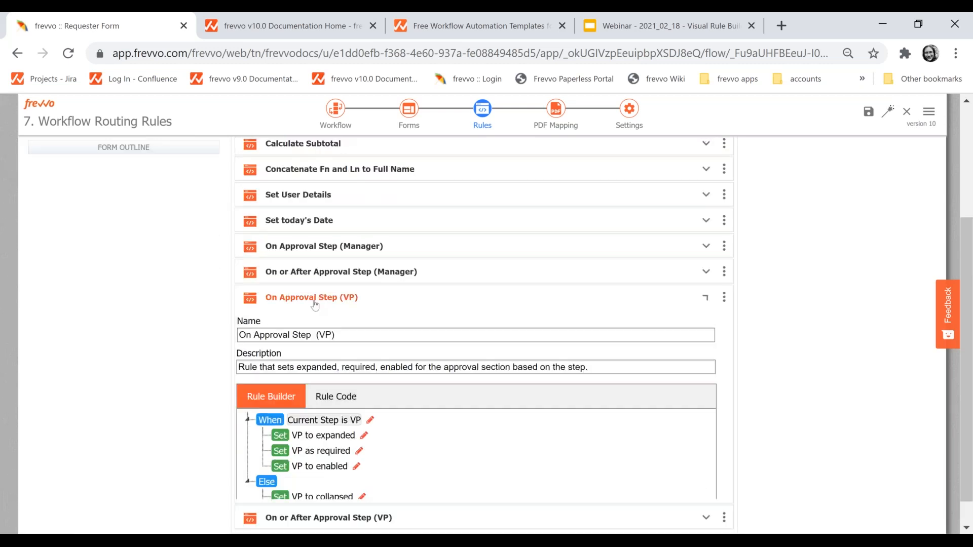
{"action": "left_click", "coordinate": [315, 302]}
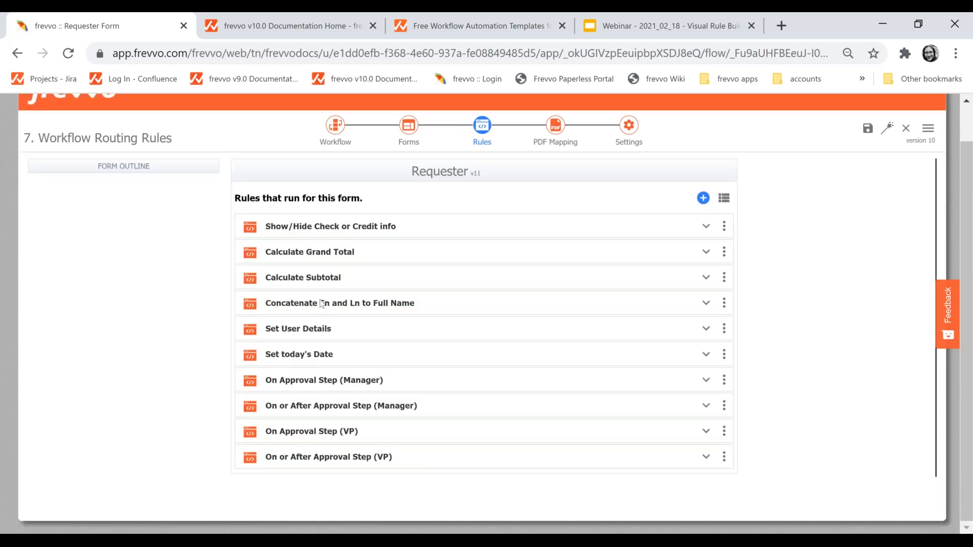
- Expand the On or After Approval Step (Manager) rule again and review its visibility and printable actions
{"action": "left_click", "coordinate": [322, 388]}
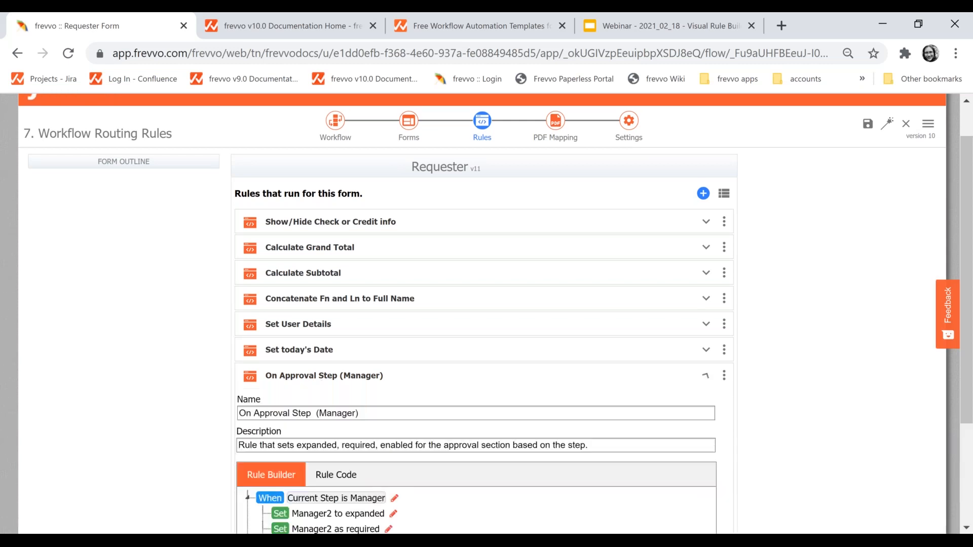
{"action": "left_click", "coordinate": [327, 381]}
{"action": "left_click", "coordinate": [429, 402]}
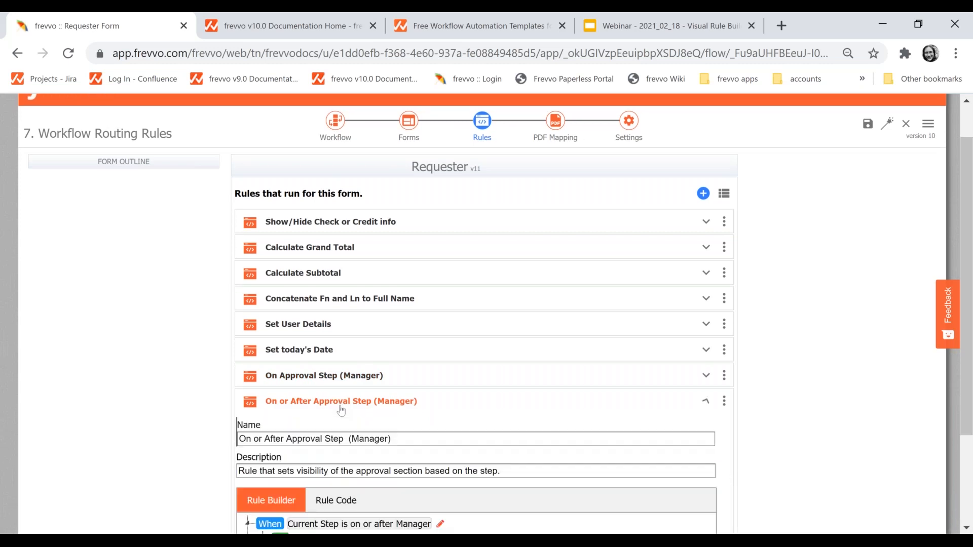
{"action": "scroll", "coordinate": [430, 402], "scroll_direction": "down", "scroll_amount": 3}
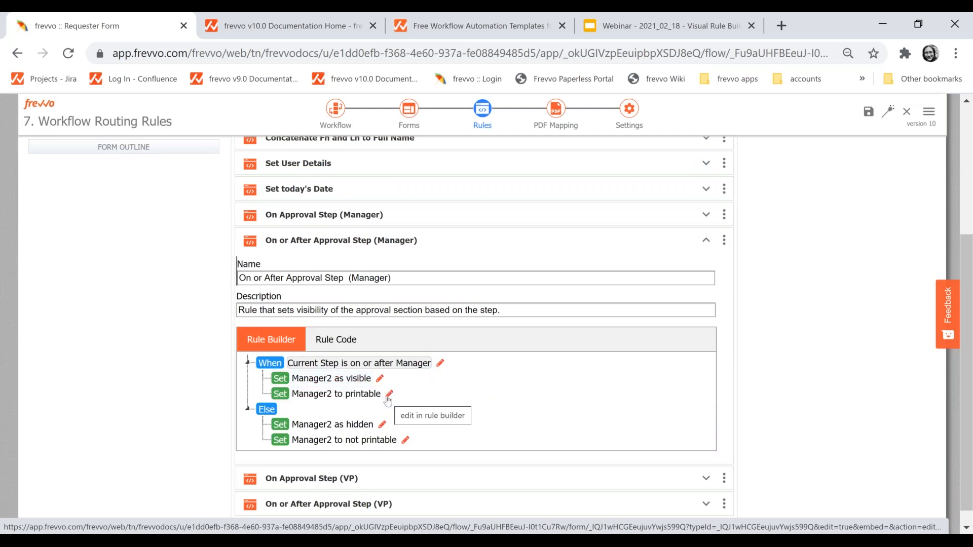
- Check the Requester and Order Info sections in the form designer and return to the On or After Approval Step (Manager) rule
{"action": "left_click", "coordinate": [410, 110]}
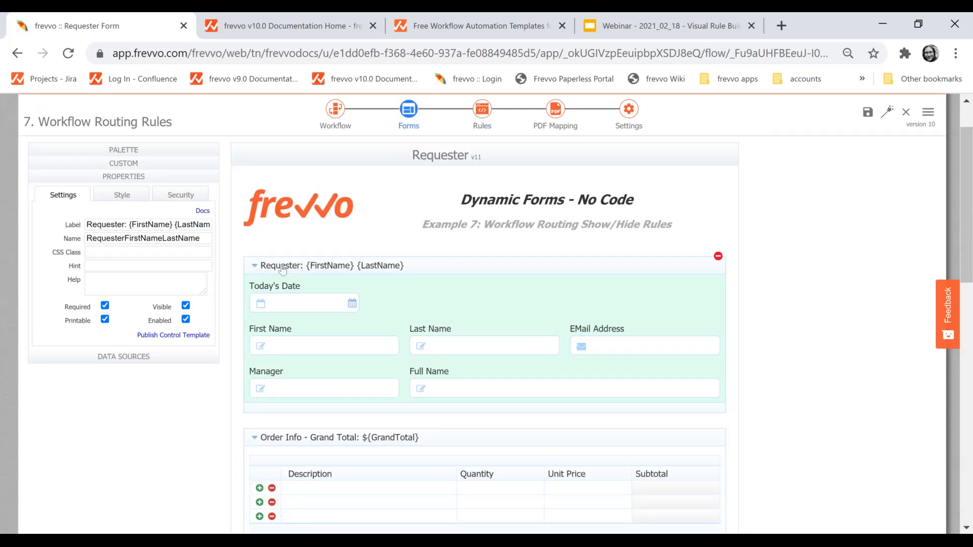
{"action": "left_click", "coordinate": [282, 267]}
{"action": "left_click", "coordinate": [315, 434]}
{"action": "left_click", "coordinate": [483, 109]}
{"action": "scroll", "coordinate": [397, 369], "scroll_direction": "down", "scroll_amount": 3}
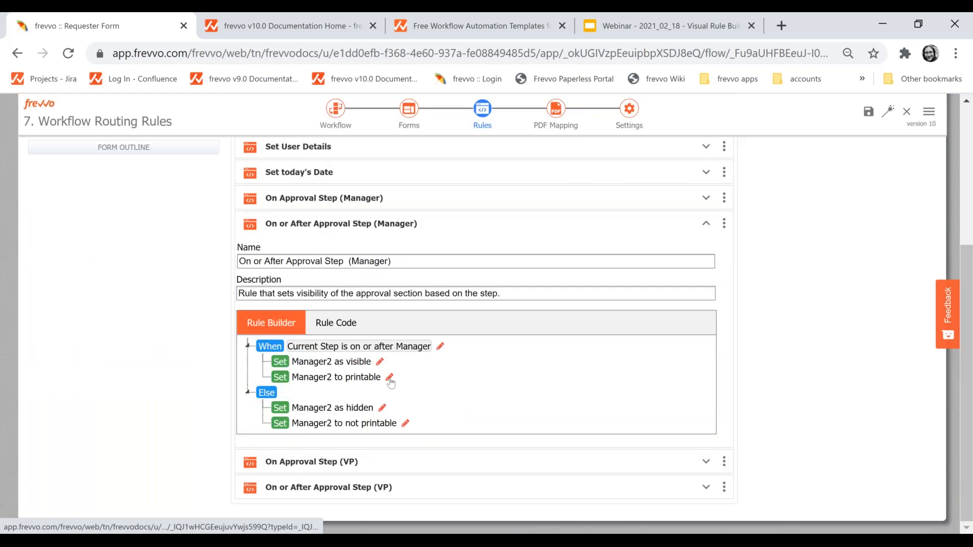
- Add two actions for the rule's true condition and configure the first to set RequesterFirstNameLastName to collapsed
{"action": "left_click", "coordinate": [390, 379]}
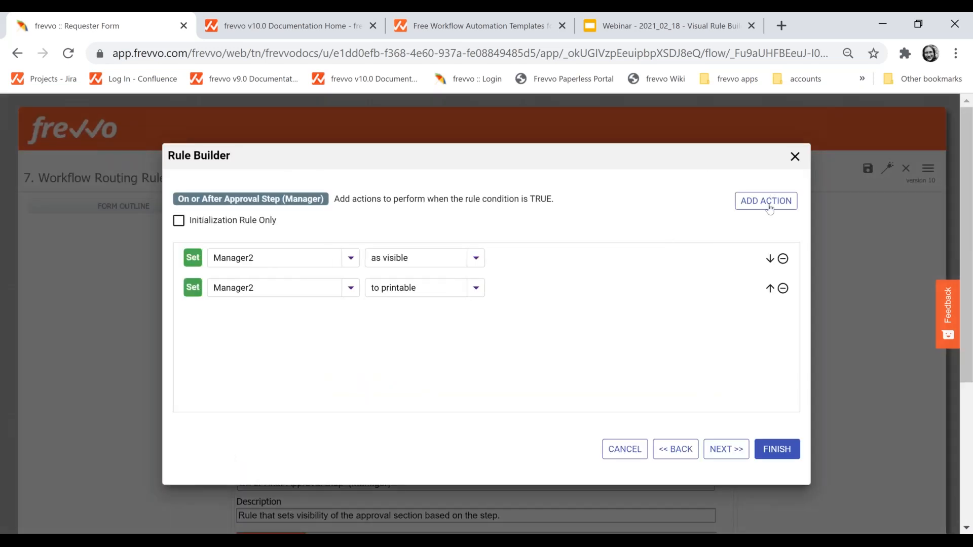
{"action": "left_click", "coordinate": [769, 208]}
{"action": "left_click", "coordinate": [769, 207]}
{"action": "left_click", "coordinate": [274, 317]}
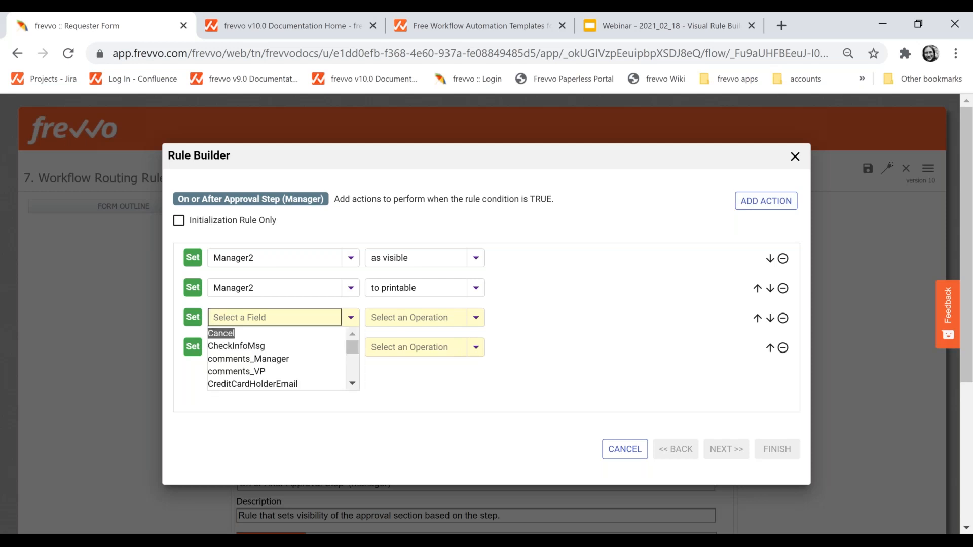
{"action": "type", "text": "re"}
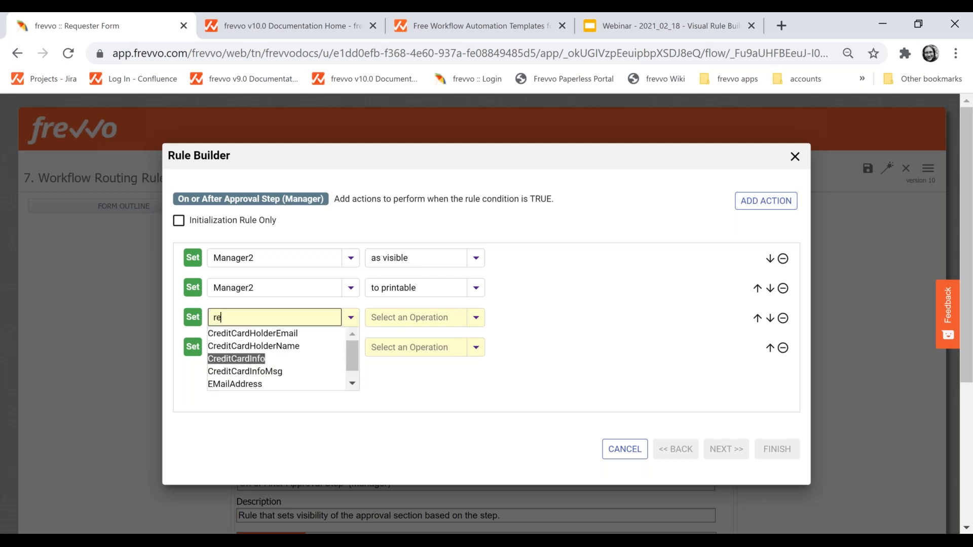
{"action": "type", "text": "que"}
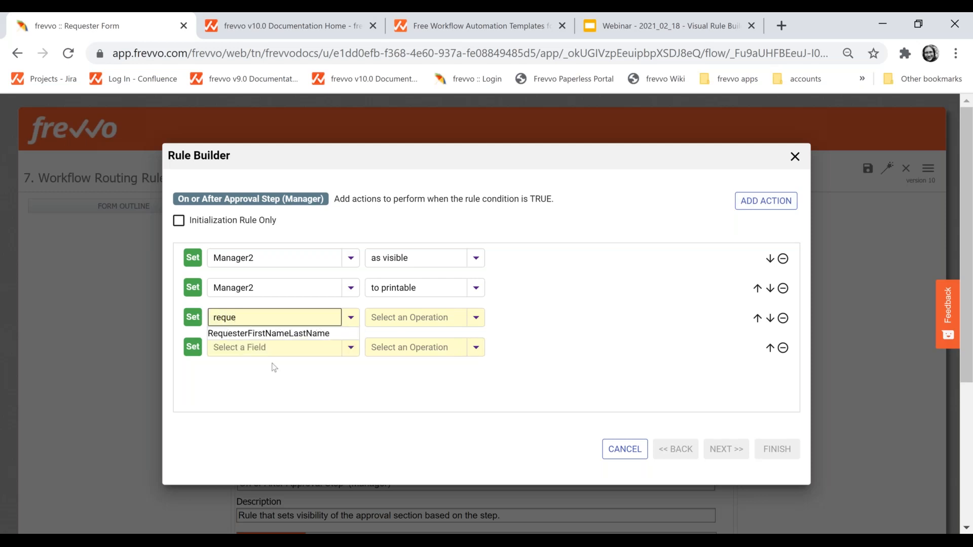
{"action": "left_click", "coordinate": [274, 333]}
{"action": "left_click", "coordinate": [428, 313]}
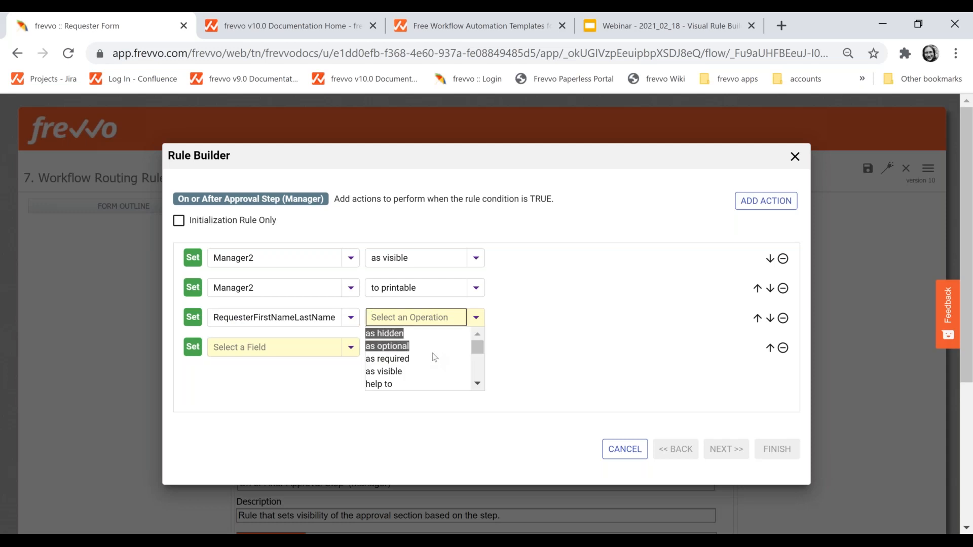
{"action": "type", "text": "coll"}
{"action": "left_click", "coordinate": [432, 336]}
- Configure the other new true action to set OrderInfo_GrandTotalGrandTotal to collapsed
{"action": "left_click", "coordinate": [274, 345]}
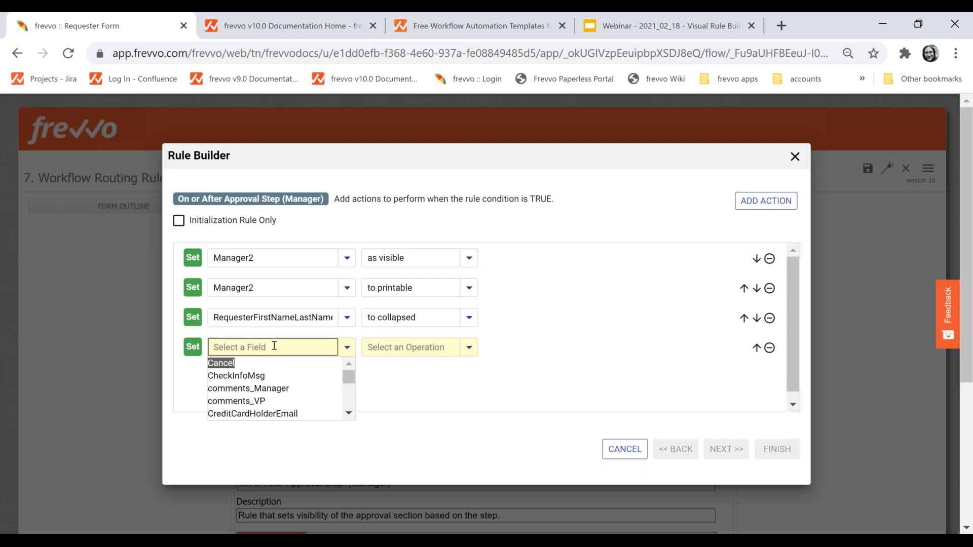
{"action": "type", "text": "order"}
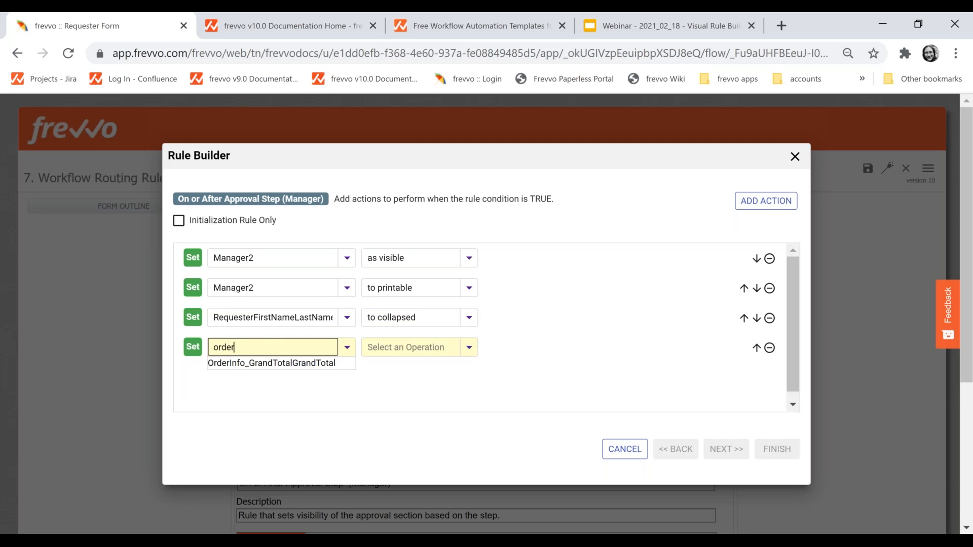
{"action": "left_click", "coordinate": [304, 364]}
{"action": "left_click", "coordinate": [389, 347]}
{"action": "type", "text": "c"}
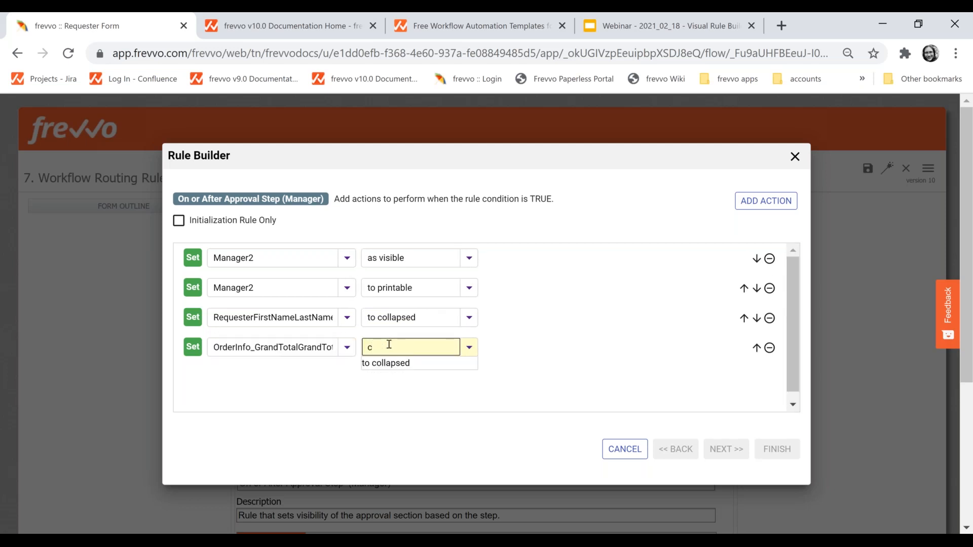
{"action": "left_click", "coordinate": [401, 363]}
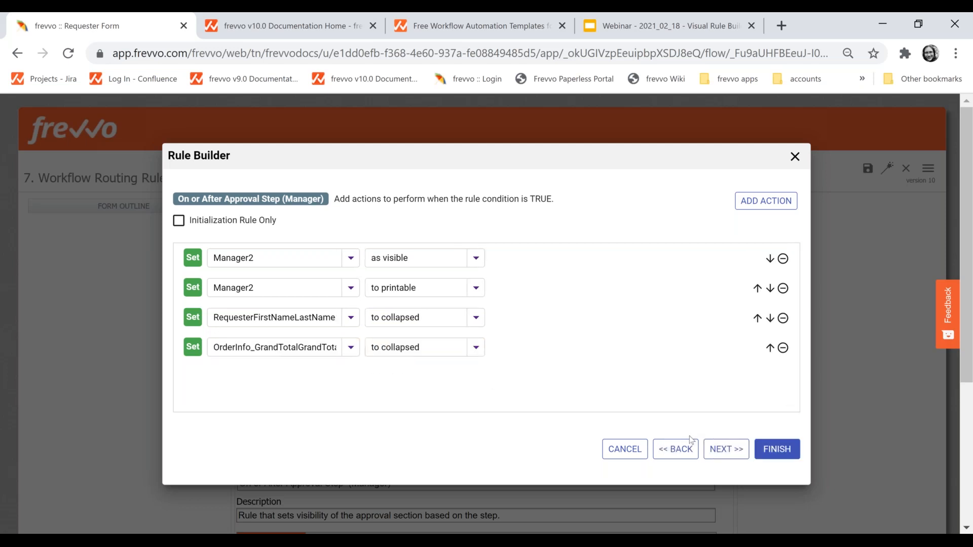
- Add an action for the Manager rule's false condition that sets RequesterFirstNameLastName to expanded
{"action": "left_click", "coordinate": [728, 449]}
{"action": "left_click", "coordinate": [765, 201]}
{"action": "left_click", "coordinate": [275, 319]}
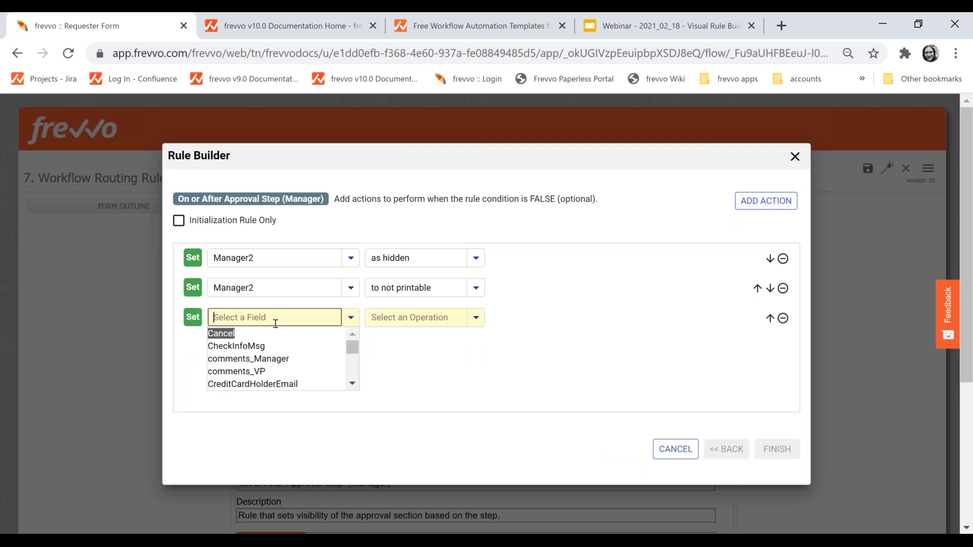
{"action": "type", "text": "requ"}
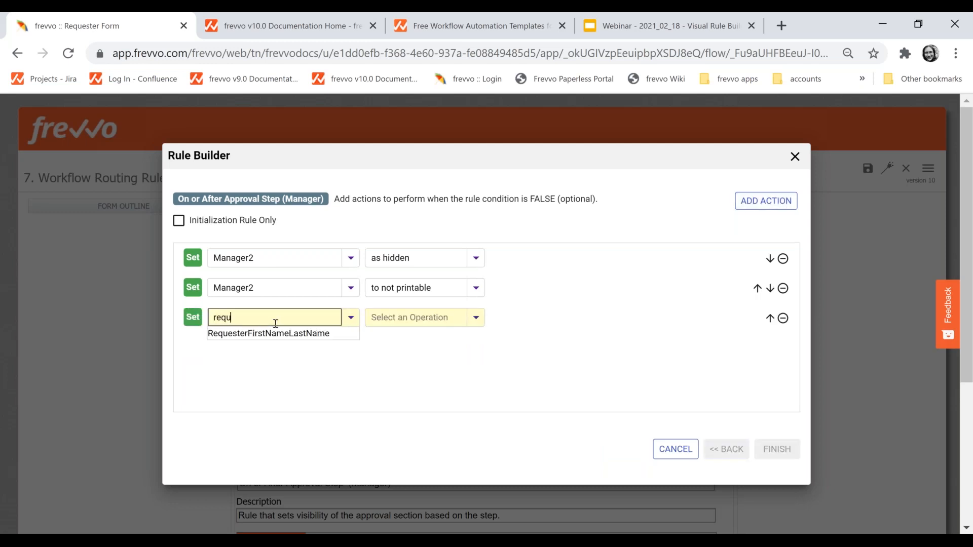
{"action": "left_click", "coordinate": [276, 333]}
{"action": "left_click", "coordinate": [388, 317]}
{"action": "type", "text": "ex"}
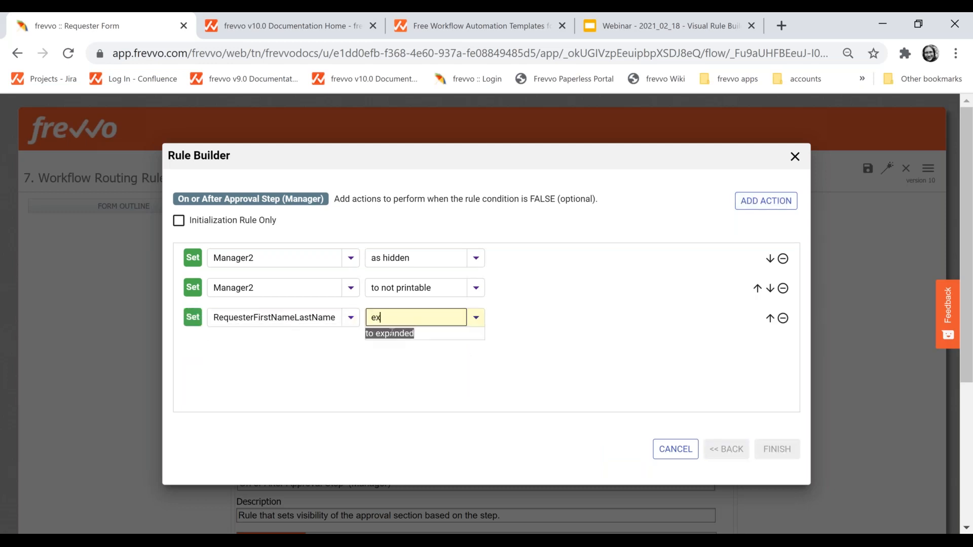
{"action": "left_click", "coordinate": [390, 333]}
- Add another false-condition action setting OrderInfo_GrandTotalGrandTotal to expanded, then finish the Manager rule and collapse it
{"action": "left_click", "coordinate": [766, 200]}
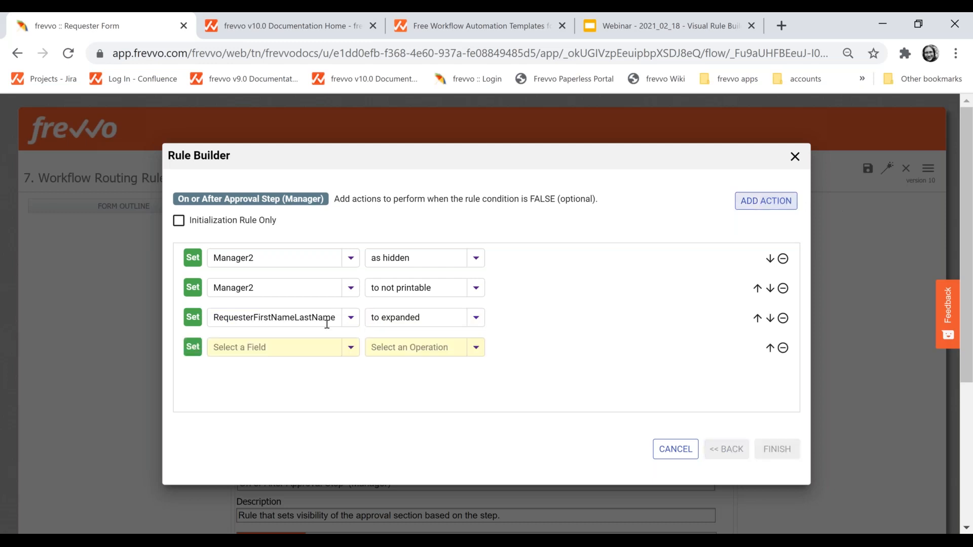
{"action": "left_click", "coordinate": [299, 352]}
{"action": "type", "text": "od"}
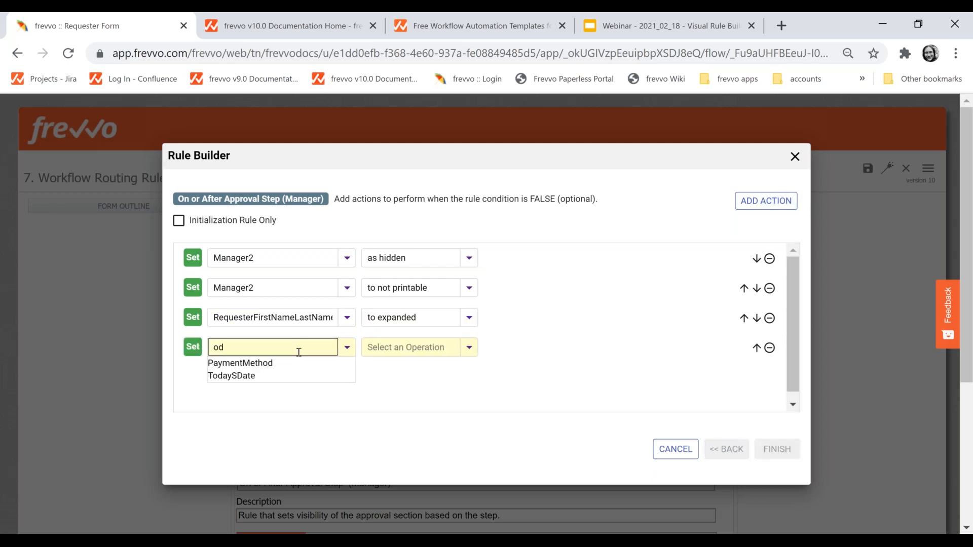
{"action": "key", "text": "BackSpace"}
{"action": "type", "text": "rder"}
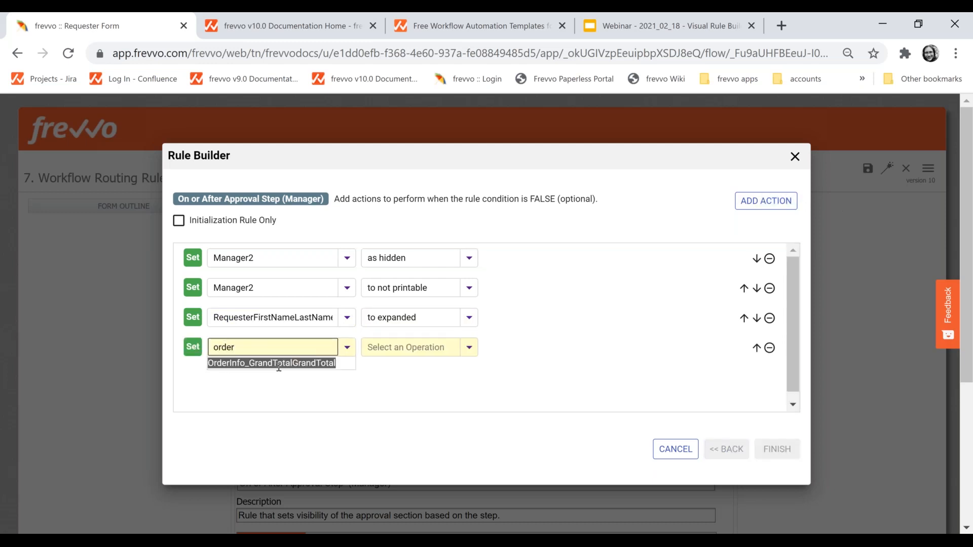
{"action": "left_click", "coordinate": [299, 363]}
{"action": "left_click", "coordinate": [416, 350]}
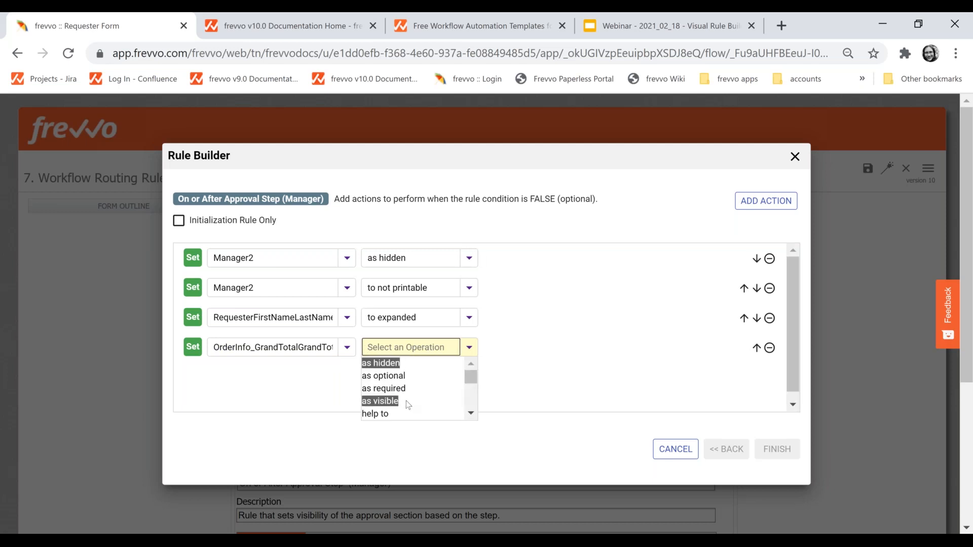
{"action": "scroll", "coordinate": [405, 385], "scroll_direction": "down", "scroll_amount": 2}
{"action": "type", "text": "ex"}
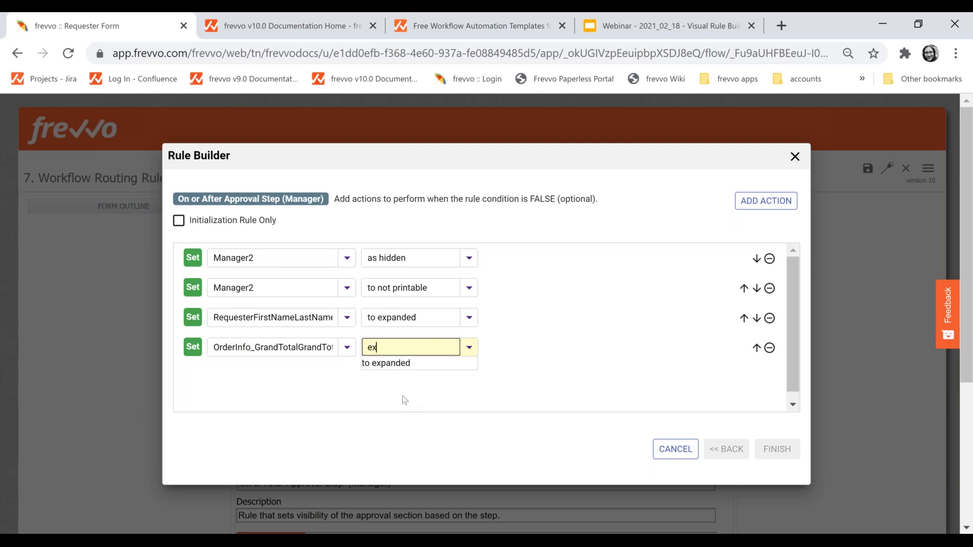
{"action": "left_click", "coordinate": [398, 363]}
{"action": "left_click", "coordinate": [760, 451]}
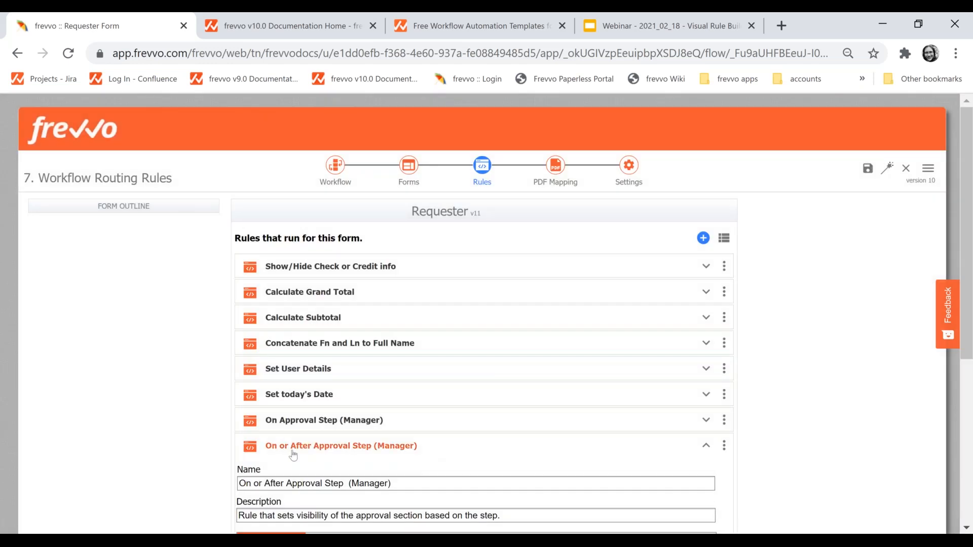
{"action": "left_click", "coordinate": [293, 448]}
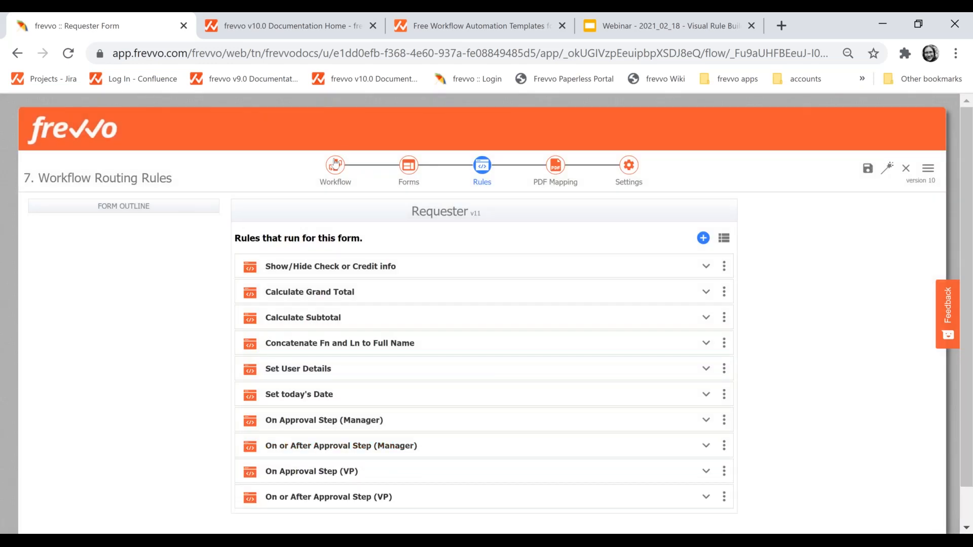
- Return to the workflow and review the field, operator and value of the VP step's Grand Total precondition
{"action": "left_click", "coordinate": [335, 163]}
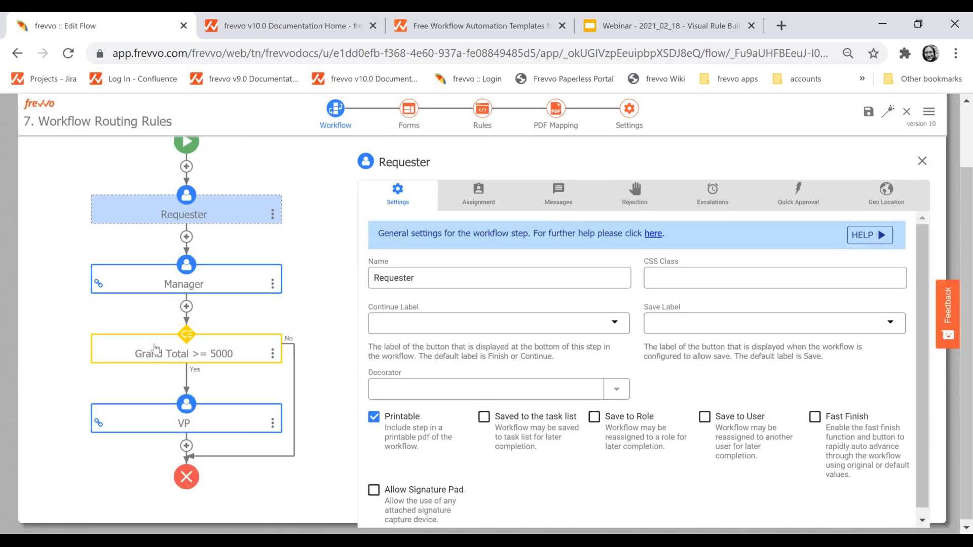
{"action": "left_click", "coordinate": [149, 357]}
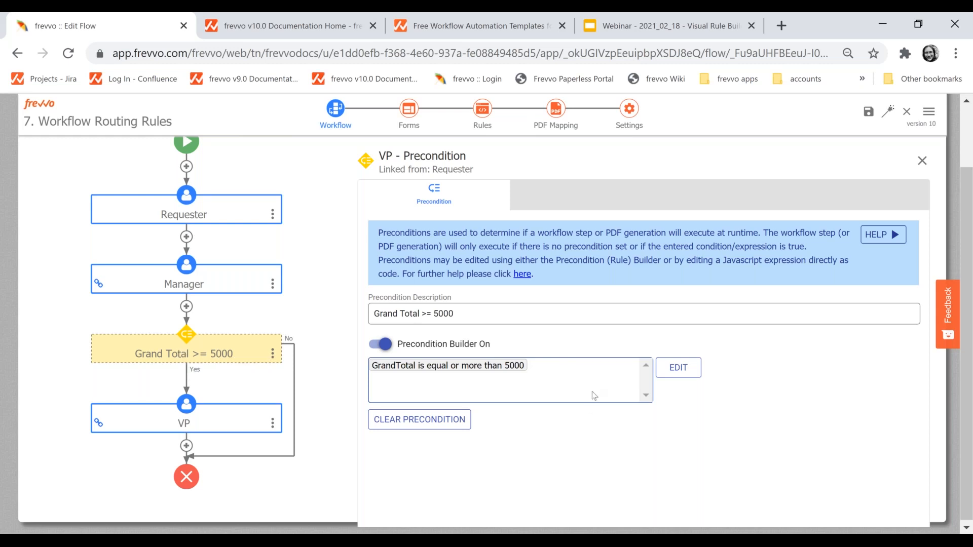
{"action": "left_click", "coordinate": [498, 387]}
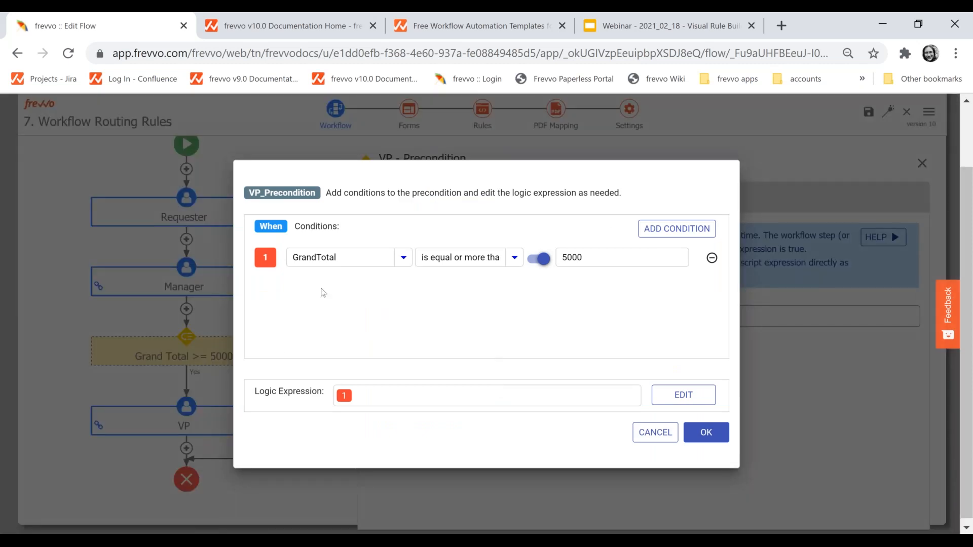
{"action": "left_click", "coordinate": [332, 258]}
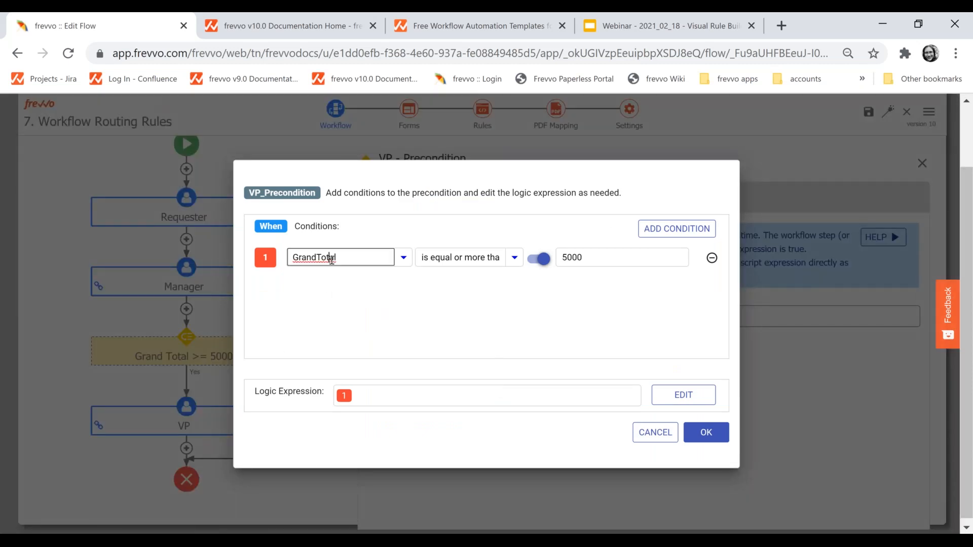
{"action": "left_click", "coordinate": [474, 265]}
{"action": "left_click", "coordinate": [600, 249]}
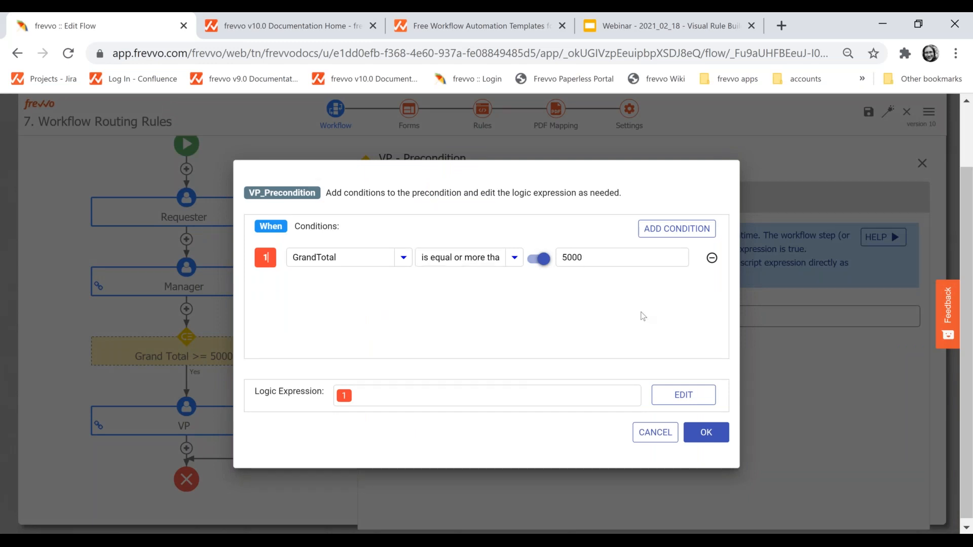
{"action": "left_click", "coordinate": [713, 441]}
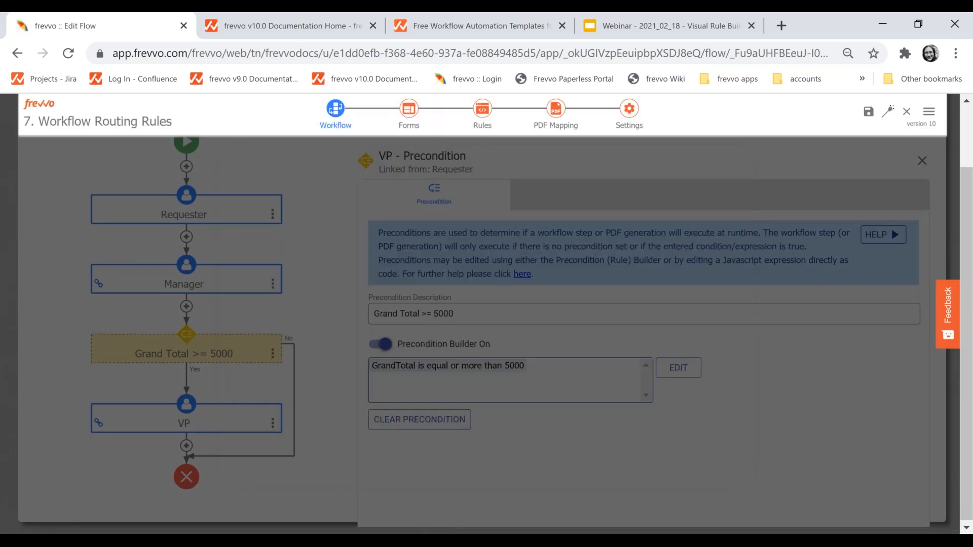
- Add an Approval step named Finance after the VP step in the workflow
{"action": "left_click", "coordinate": [186, 446]}
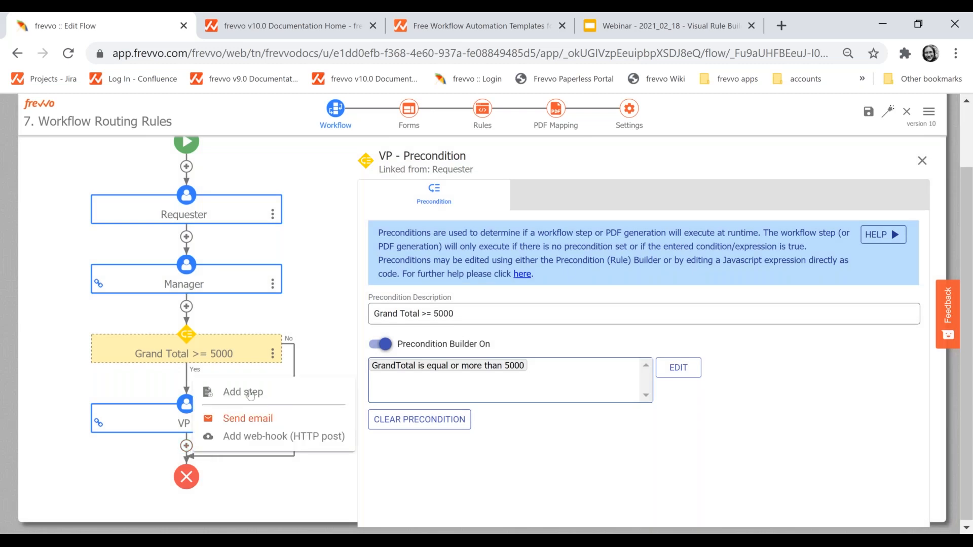
{"action": "left_click", "coordinate": [230, 391]}
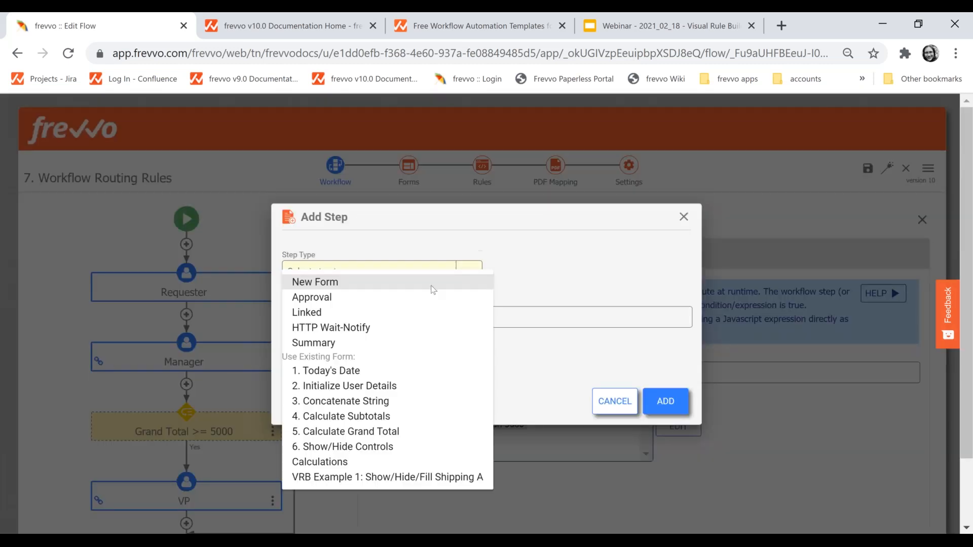
{"action": "left_click", "coordinate": [423, 301]}
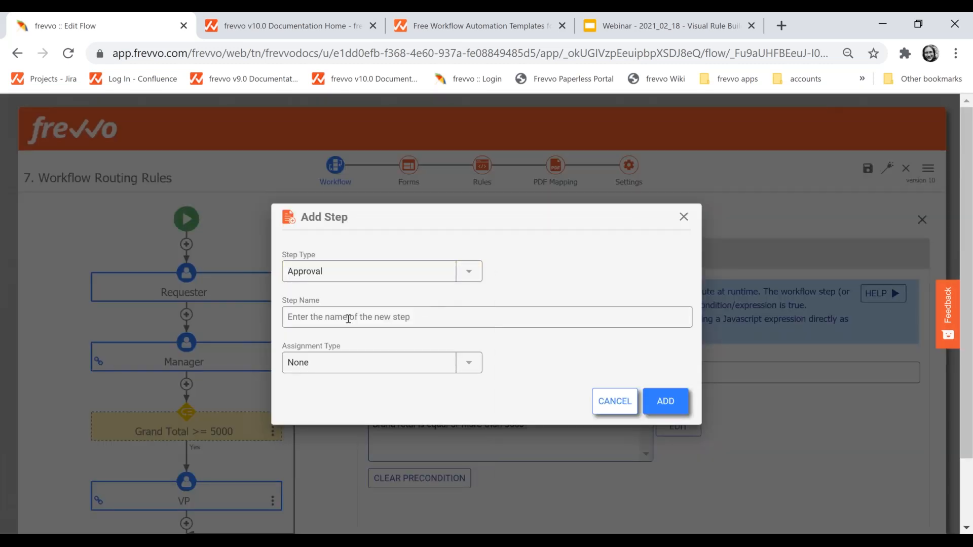
{"action": "type", "text": "Finan"}
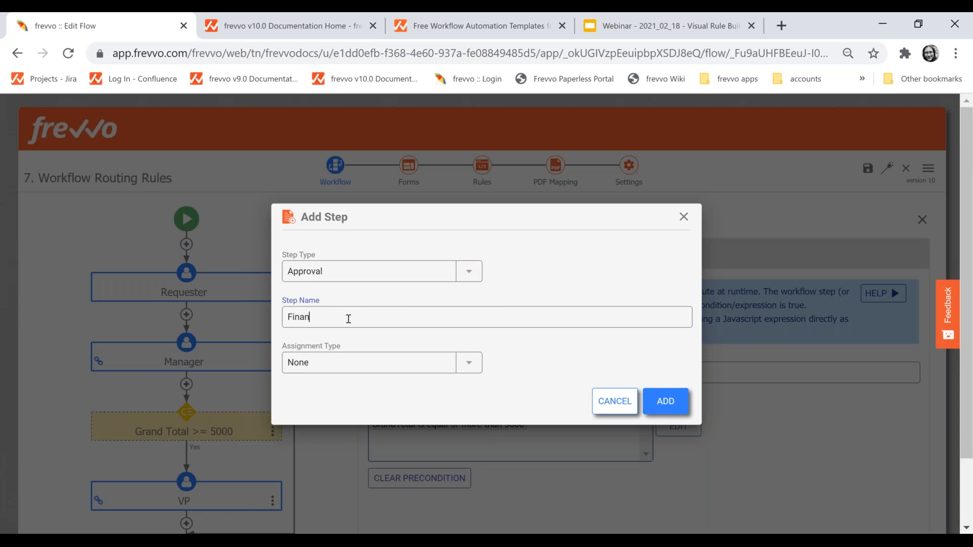
{"action": "left_click", "coordinate": [652, 405]}
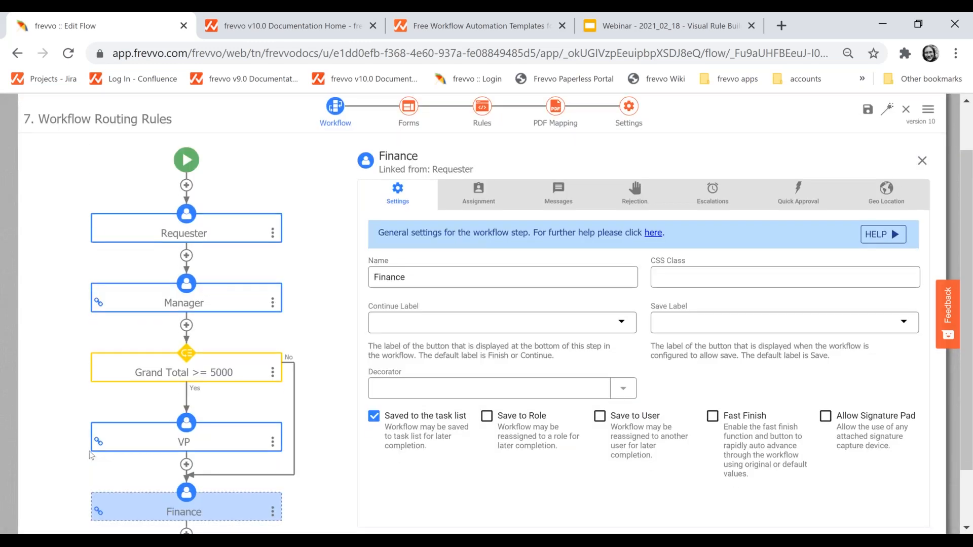
{"action": "scroll", "coordinate": [215, 452], "scroll_direction": "down", "scroll_amount": 2}
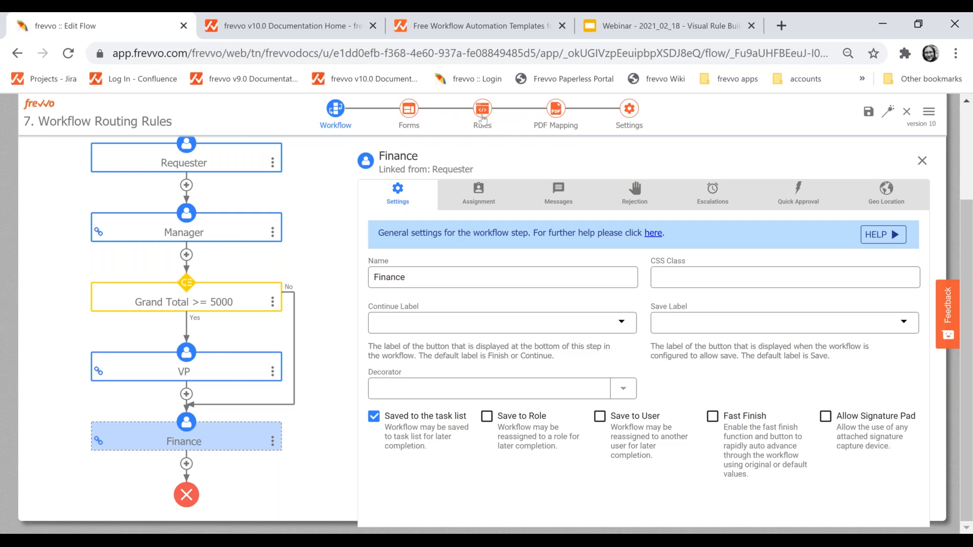
- Open the form's rules and review the On Approval Step and On or After Approval Step rules for Finance
{"action": "left_click", "coordinate": [483, 113]}
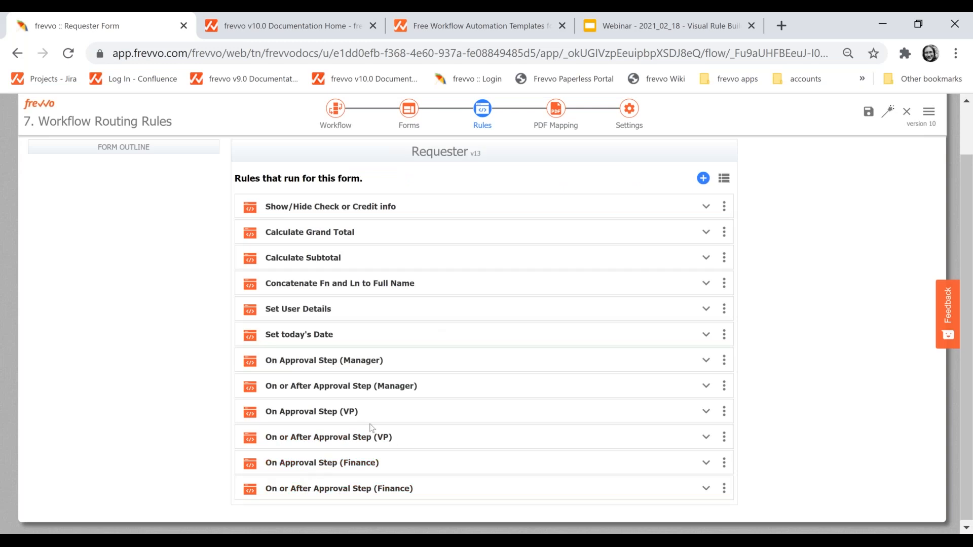
{"action": "left_click", "coordinate": [349, 462]}
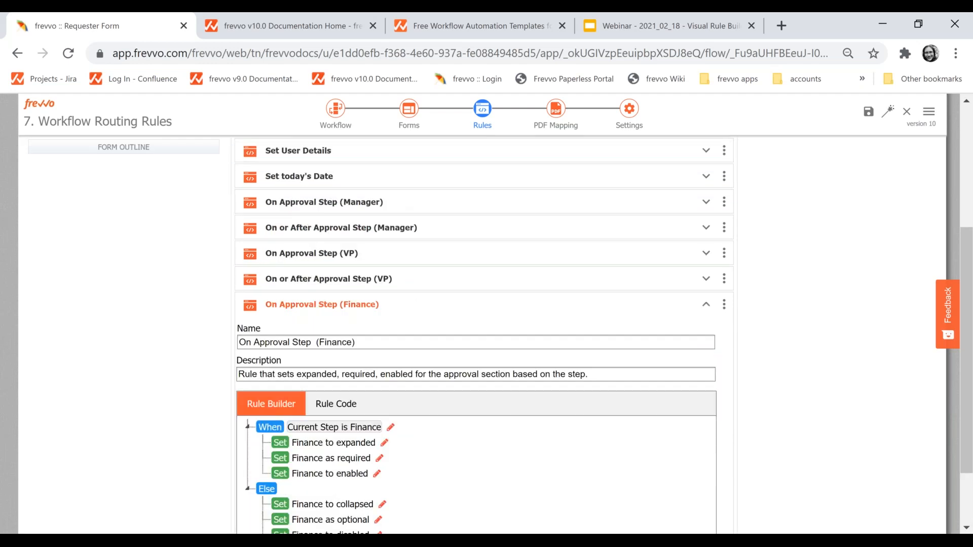
{"action": "left_click", "coordinate": [357, 304]}
{"action": "left_click", "coordinate": [341, 492]}
{"action": "scroll", "coordinate": [441, 378], "scroll_direction": "down", "scroll_amount": 3}
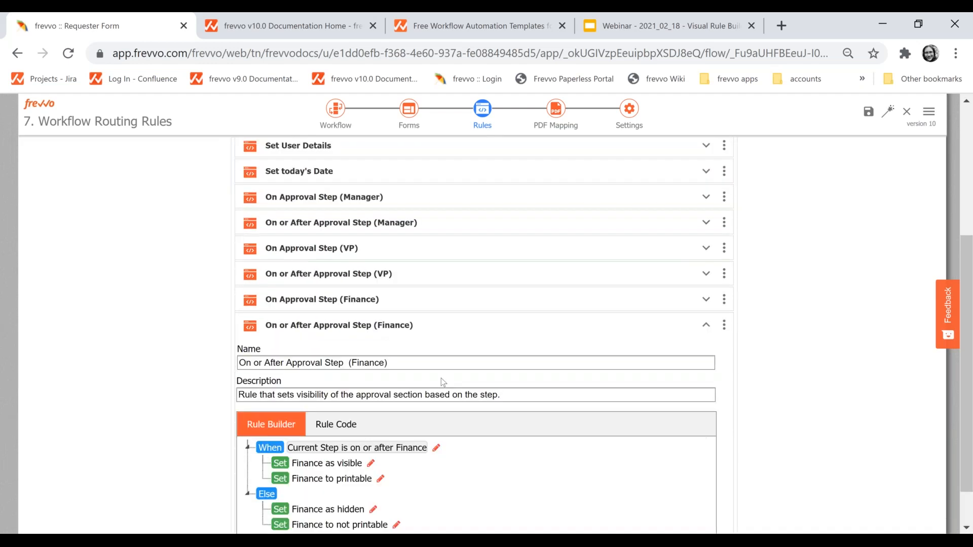
{"action": "scroll", "coordinate": [441, 378], "scroll_direction": "down", "scroll_amount": 1}
- Add a second condition to the On Approval Step (Finance) rule: GrandTotal is equal or more than 5000
{"action": "left_click", "coordinate": [322, 257]}
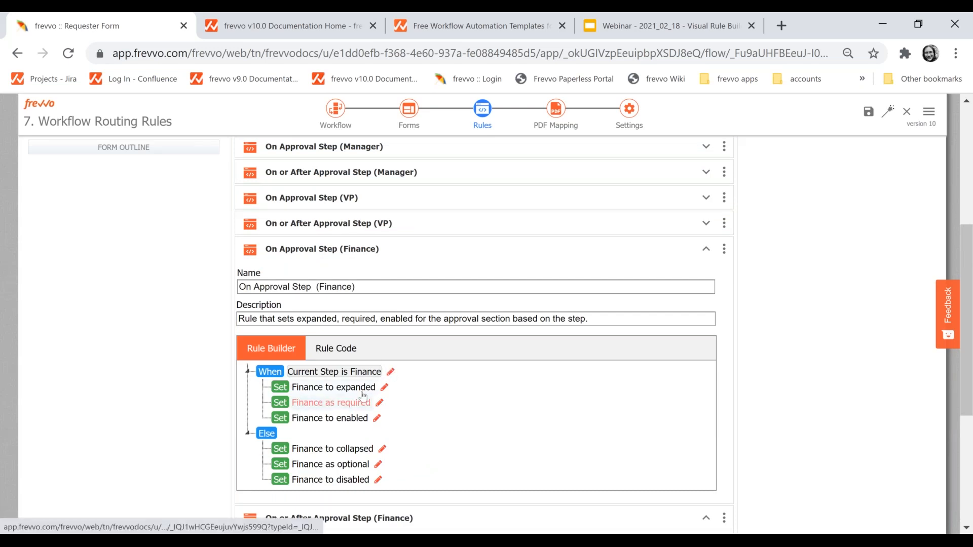
{"action": "left_click", "coordinate": [391, 373]}
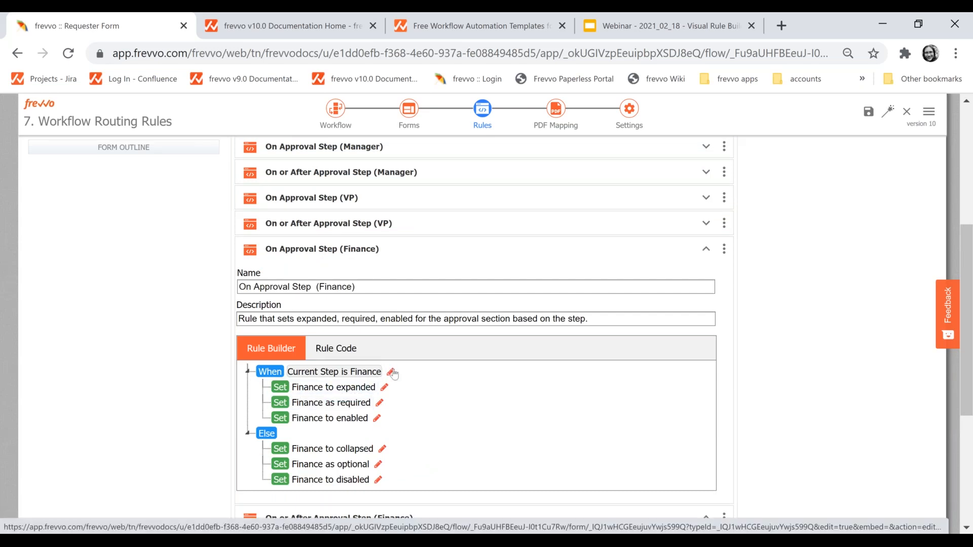
{"action": "left_click", "coordinate": [748, 253]}
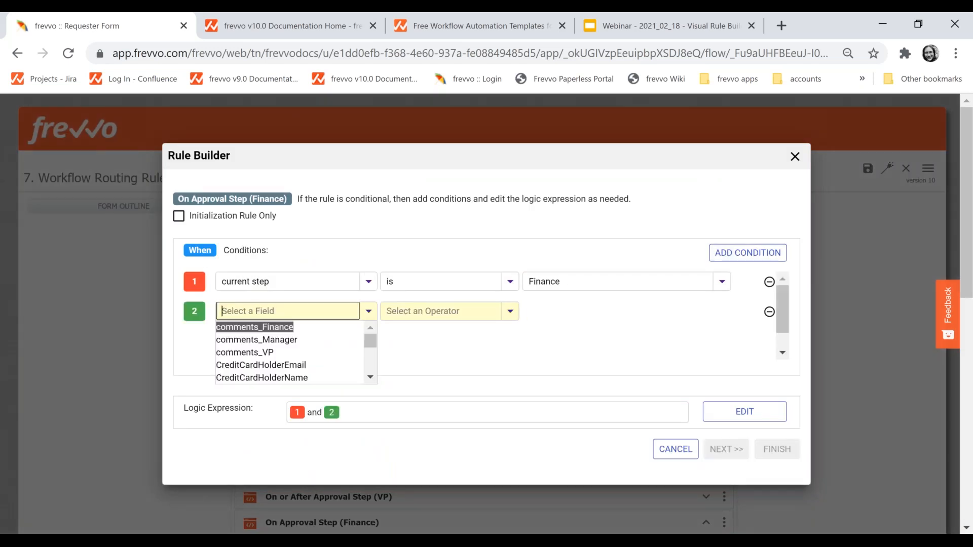
{"action": "type", "text": "gran"}
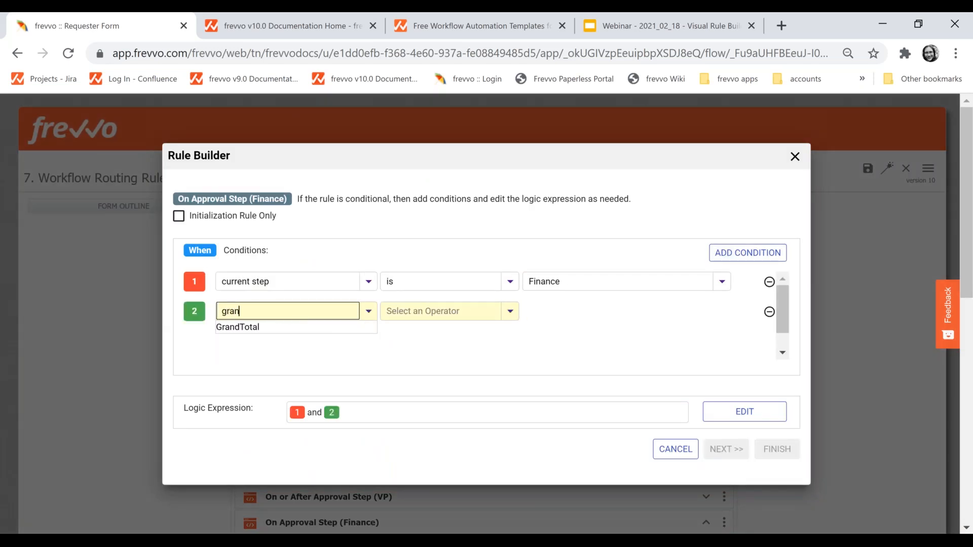
{"action": "left_click", "coordinate": [335, 327]}
{"action": "left_click", "coordinate": [438, 310]}
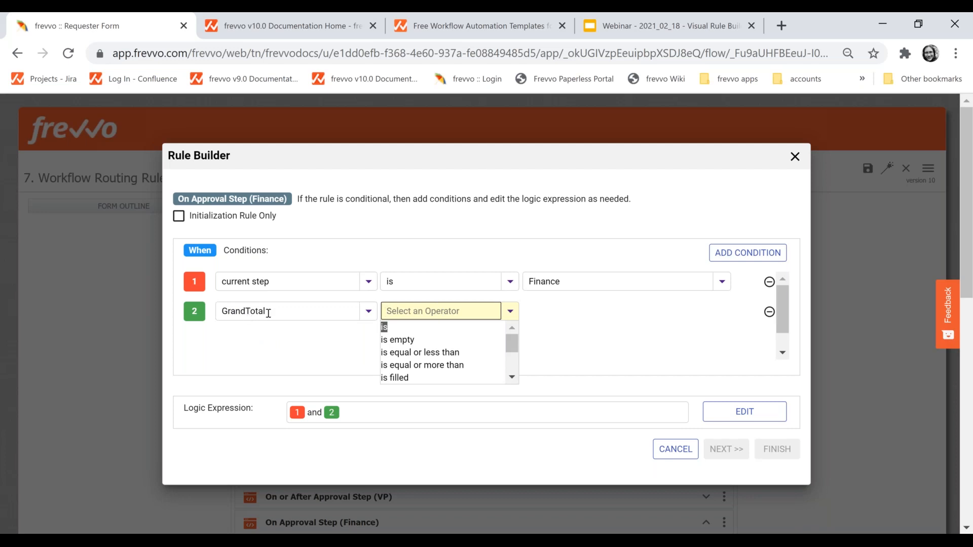
{"action": "left_click", "coordinate": [426, 364]}
{"action": "left_click", "coordinate": [535, 312]}
{"action": "left_click", "coordinate": [576, 318]}
{"action": "type", "text": "5000"}
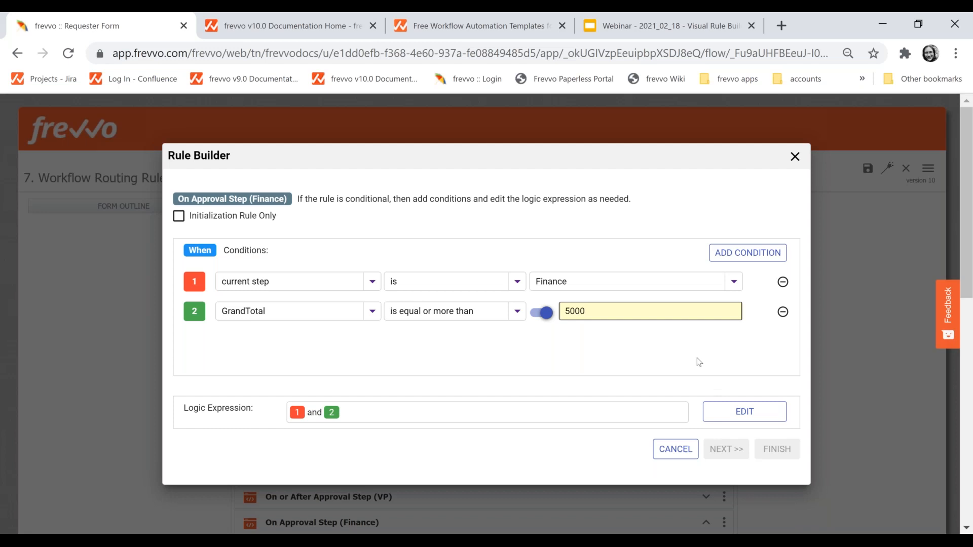
{"action": "left_click", "coordinate": [777, 449]}
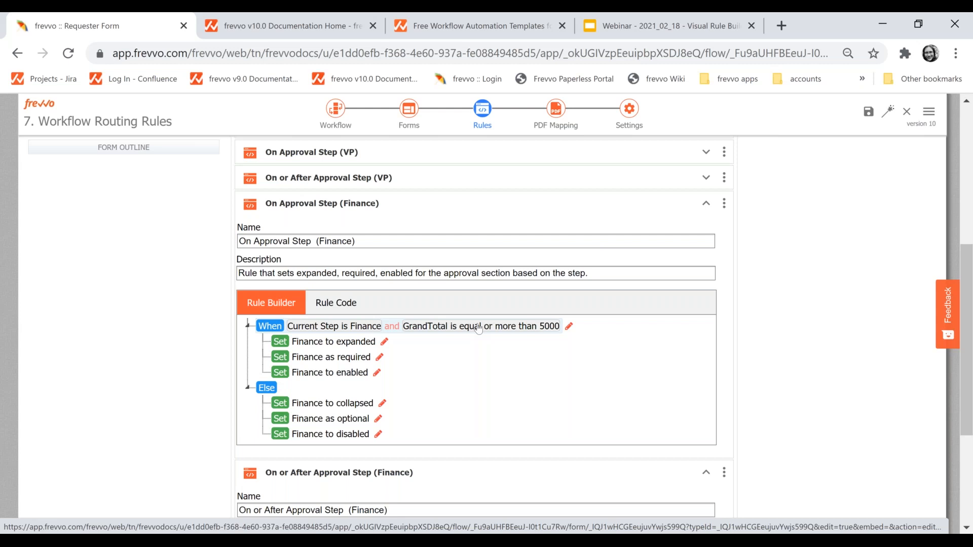
- Add a second condition to the On or After Approval Step (Finance) rule: GrandTotal is equal or more than 5000
{"action": "scroll", "coordinate": [423, 397], "scroll_direction": "down", "scroll_amount": 3}
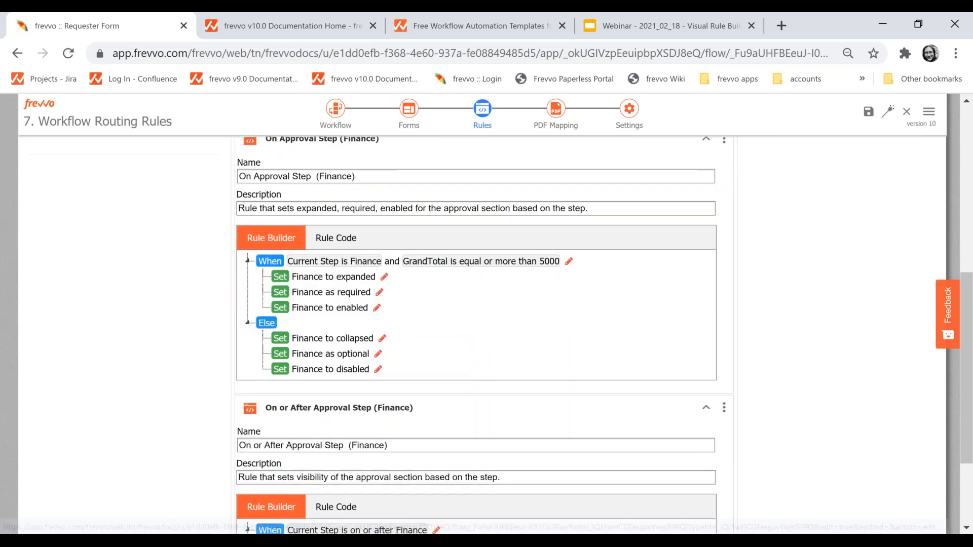
{"action": "left_click", "coordinate": [435, 437]}
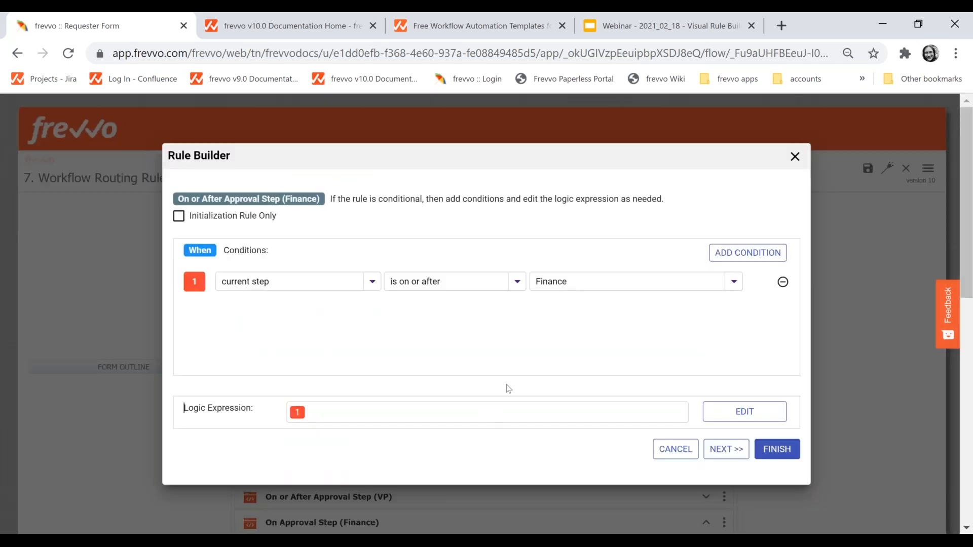
{"action": "left_click", "coordinate": [771, 252]}
{"action": "left_click", "coordinate": [322, 310]}
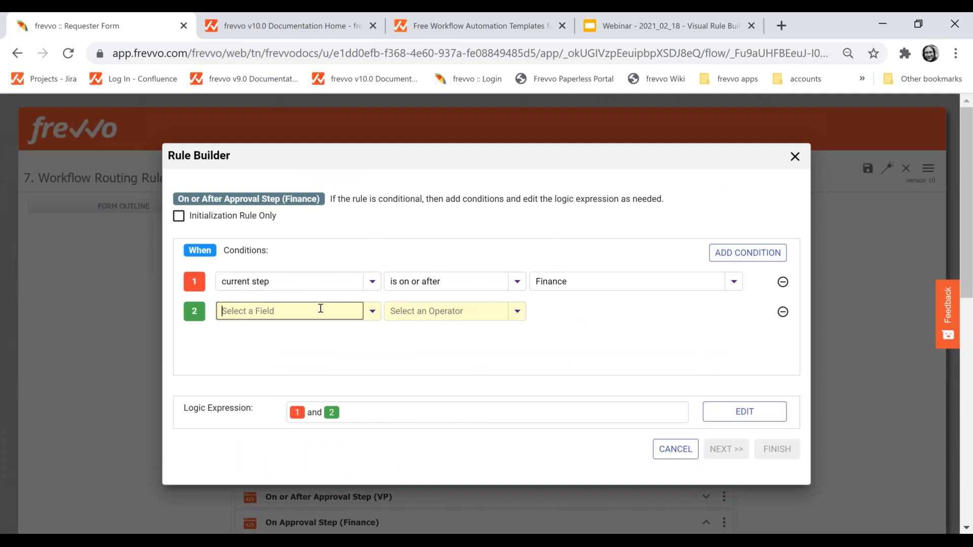
{"action": "type", "text": "gra"}
{"action": "left_click", "coordinate": [253, 327]}
{"action": "left_click", "coordinate": [413, 310]}
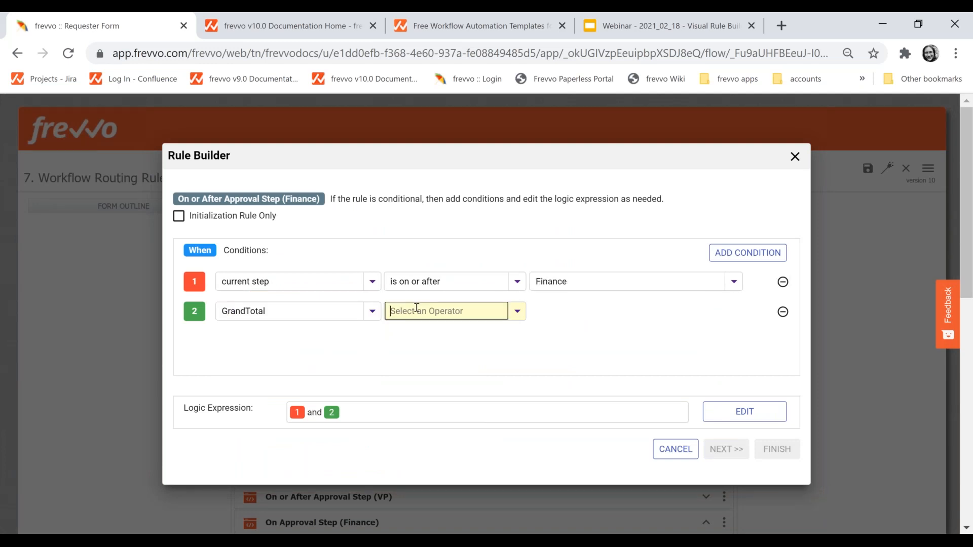
{"action": "left_click", "coordinate": [427, 363]}
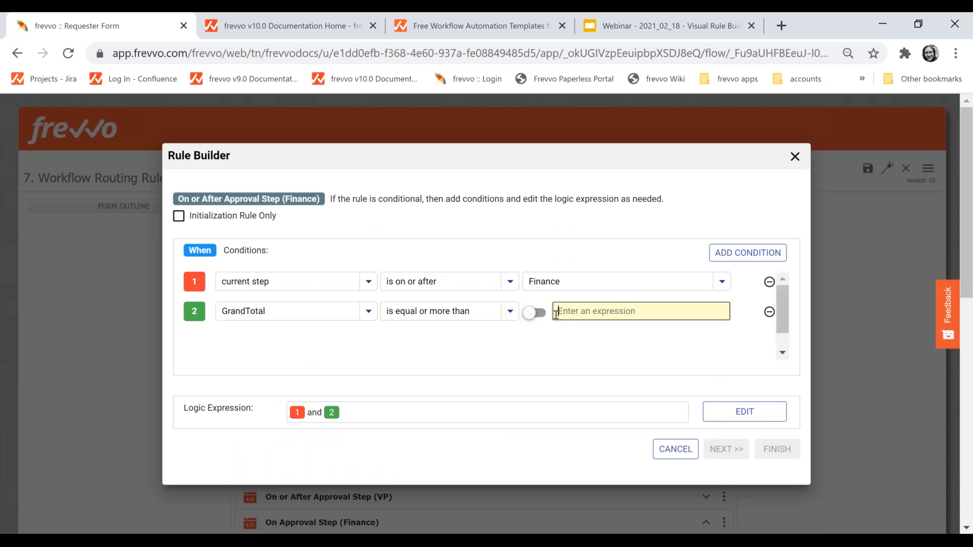
{"action": "left_click", "coordinate": [540, 315]}
{"action": "type", "text": "5000"}
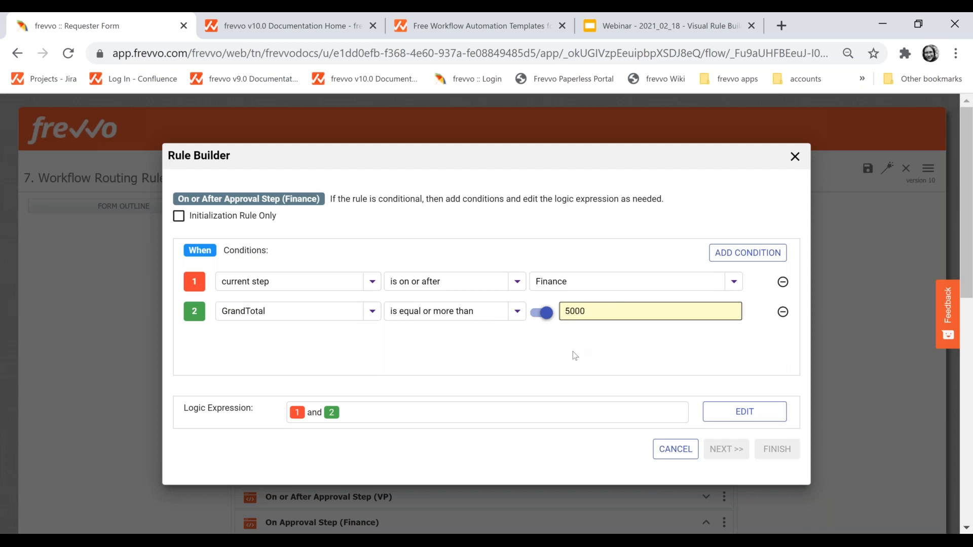
{"action": "left_click", "coordinate": [685, 392]}
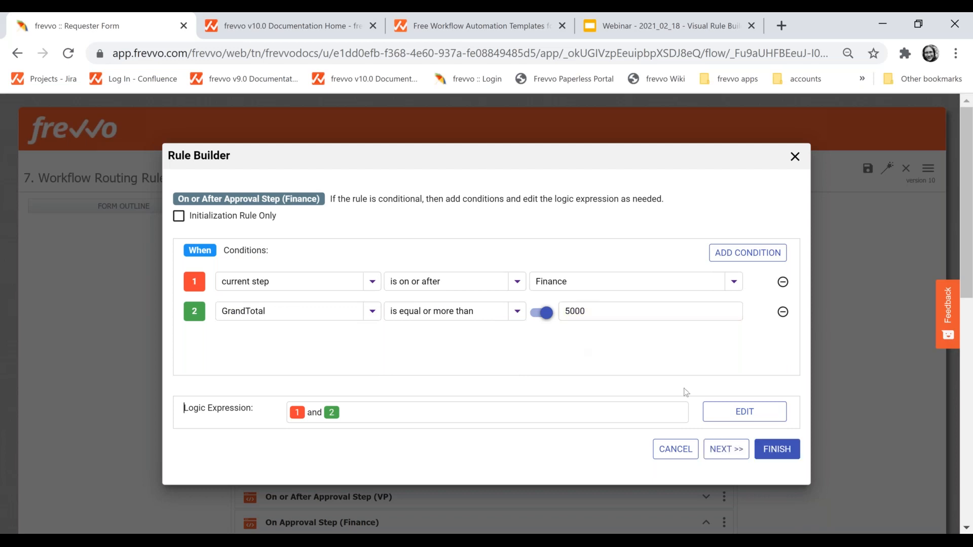
{"action": "left_click", "coordinate": [771, 448]}
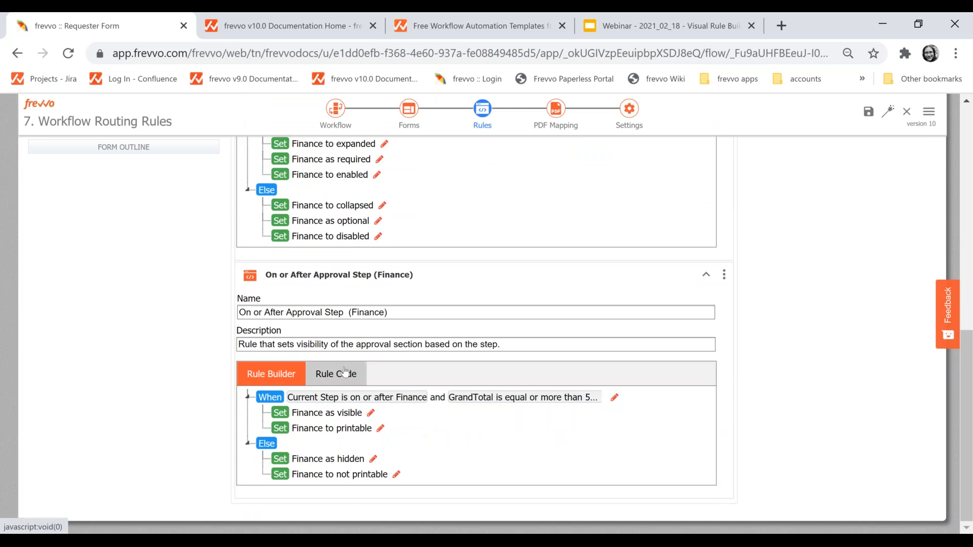
- Review the generated code of the On or After Approval Step (Finance) rule and return to its visual builder view
{"action": "left_click", "coordinate": [345, 373]}
{"action": "scroll", "coordinate": [463, 345], "scroll_direction": "down", "scroll_amount": 3}
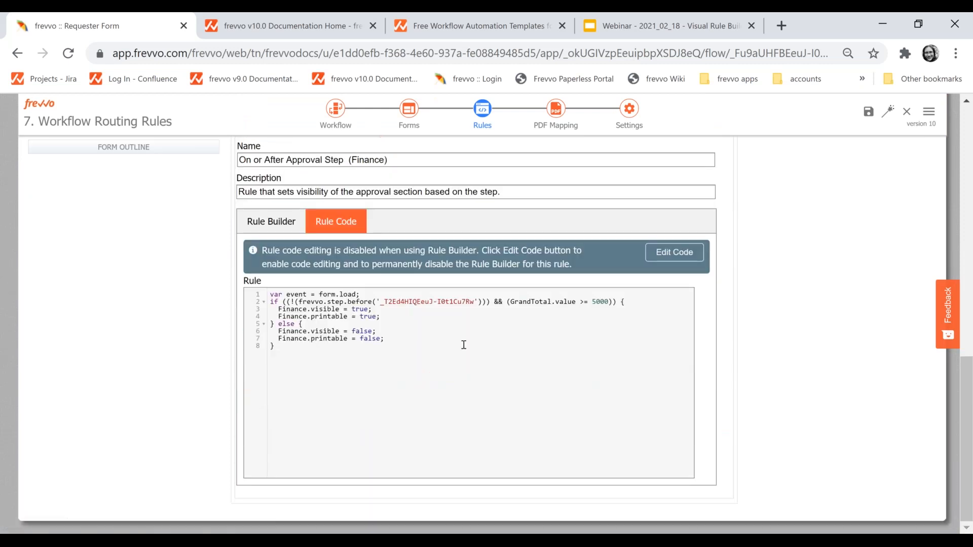
{"action": "left_click", "coordinate": [271, 222]}
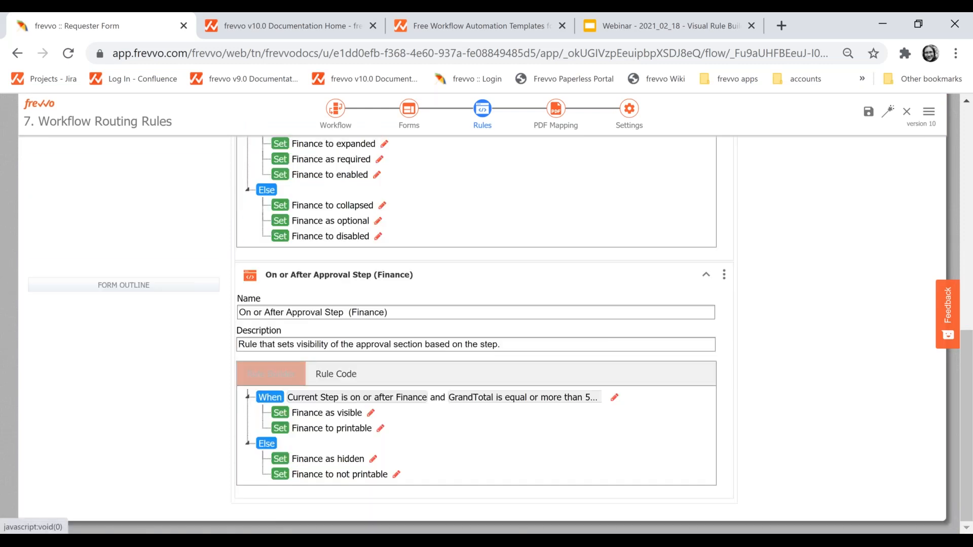
- Return to the workflow and review the task assignments of the Manager and VP steps
{"action": "scroll", "coordinate": [742, 345], "scroll_direction": "up", "scroll_amount": 5}
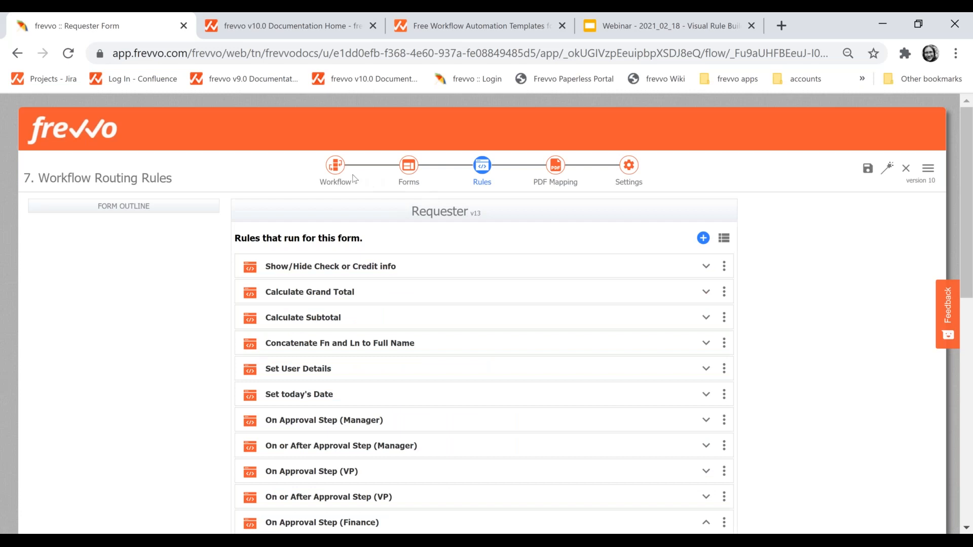
{"action": "left_click", "coordinate": [337, 172]}
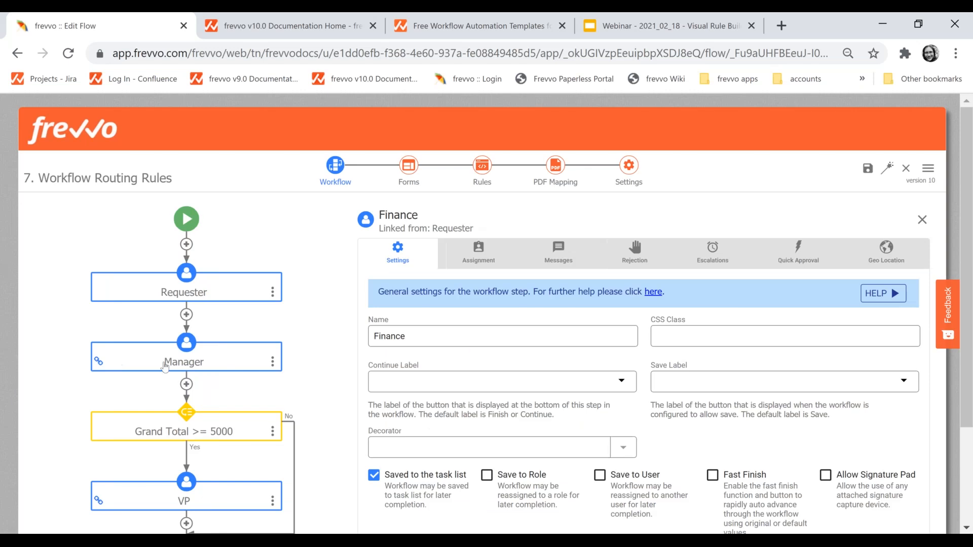
{"action": "left_click", "coordinate": [167, 367]}
{"action": "left_click", "coordinate": [489, 263]}
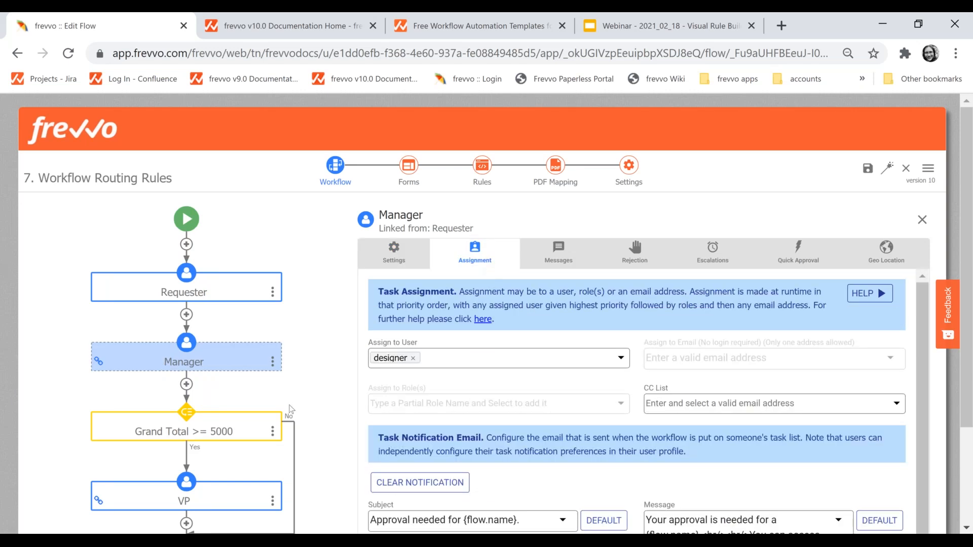
{"action": "scroll", "coordinate": [284, 409], "scroll_direction": "down", "scroll_amount": 2}
{"action": "left_click", "coordinate": [183, 370]}
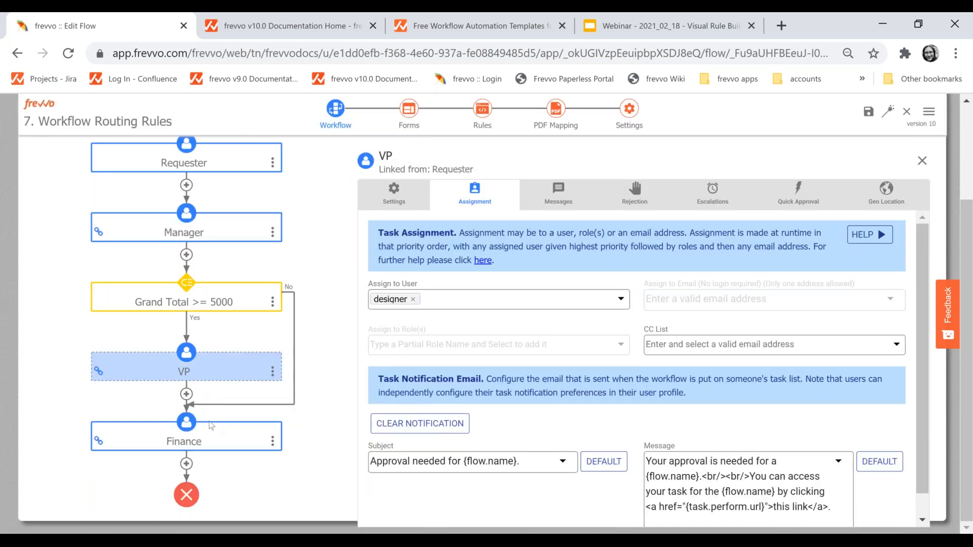
- Save the workflow and launch it in test mode in a maximized window
{"action": "left_click", "coordinate": [888, 111]}
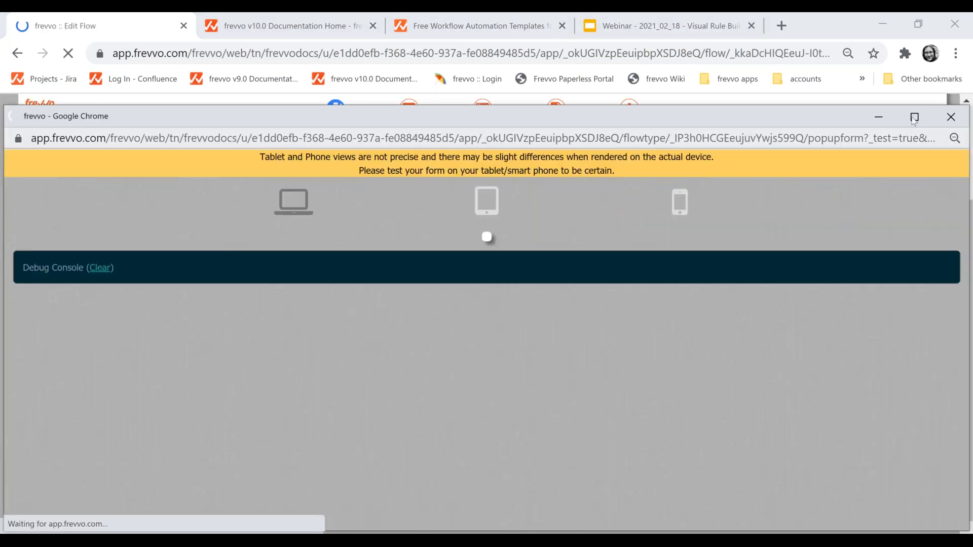
{"action": "left_click", "coordinate": [914, 117]}
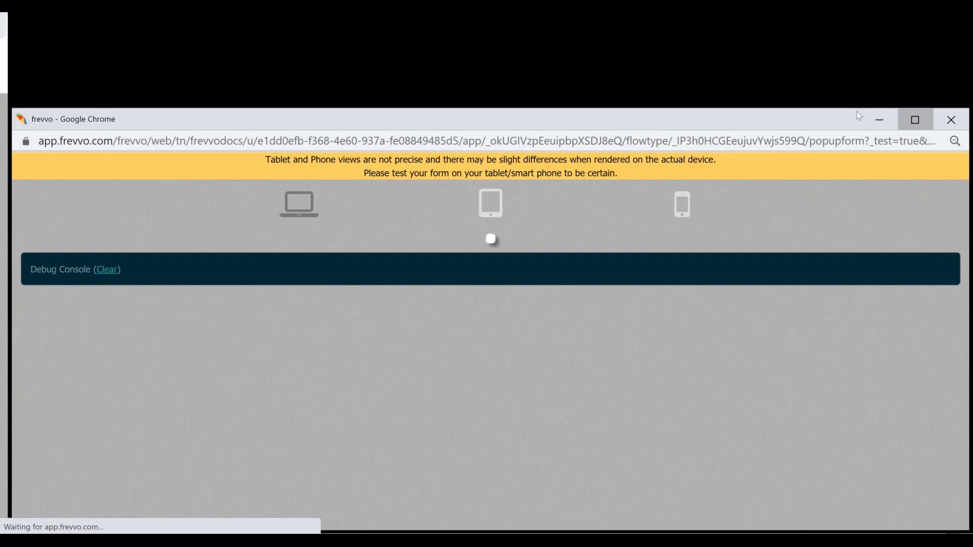
{"action": "scroll", "coordinate": [511, 281], "scroll_direction": "down", "scroll_amount": 2}
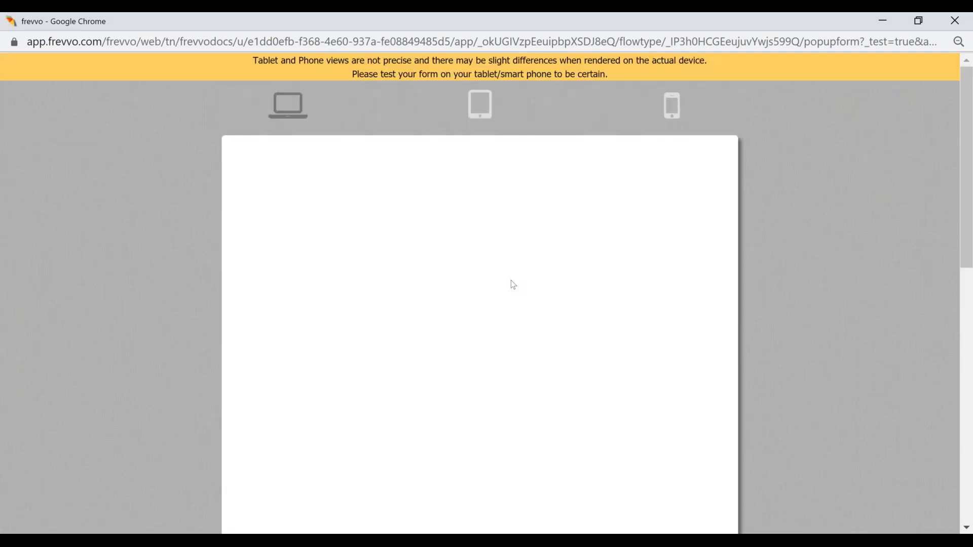
{"action": "scroll", "coordinate": [513, 283], "scroll_direction": "down", "scroll_amount": 3}
- Fill the first order row with description Red Widgets, quantity 5 and unit price 500
{"action": "key", "text": "Tab"}
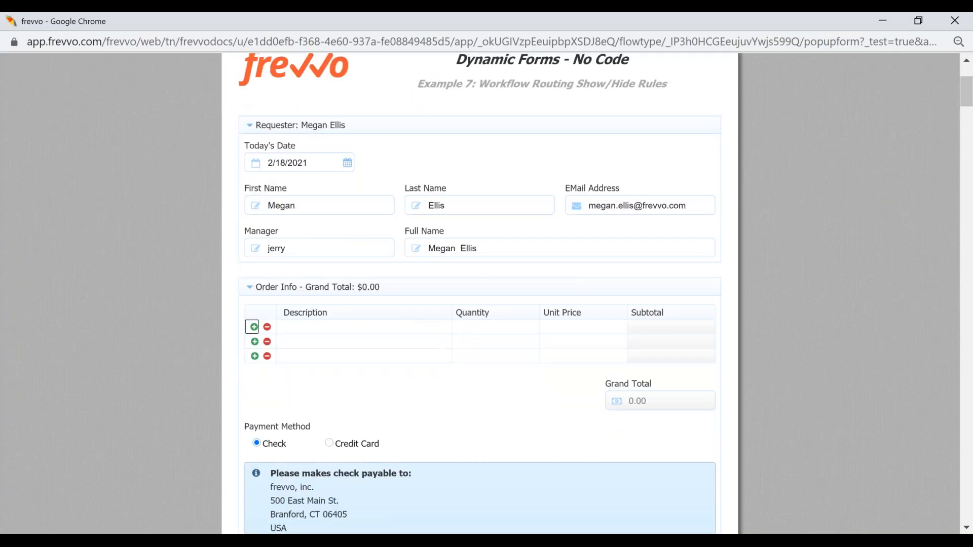
{"action": "left_click", "coordinate": [413, 328]}
{"action": "type", "text": "Red Wid"}
{"action": "type", "text": "gets"}
{"action": "key", "text": "Tab"}
{"action": "type", "text": "5"}
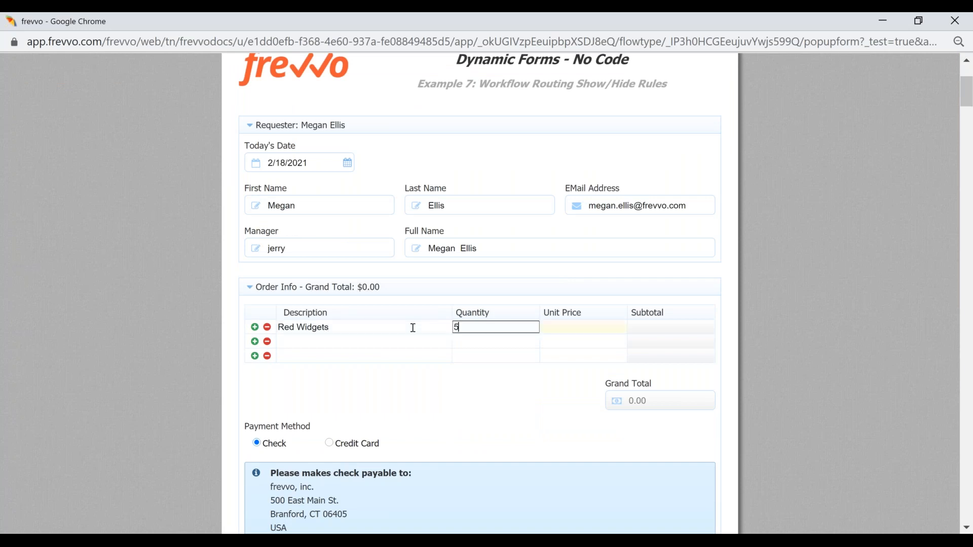
{"action": "key", "text": "Tab"}
{"action": "type", "text": "500"}
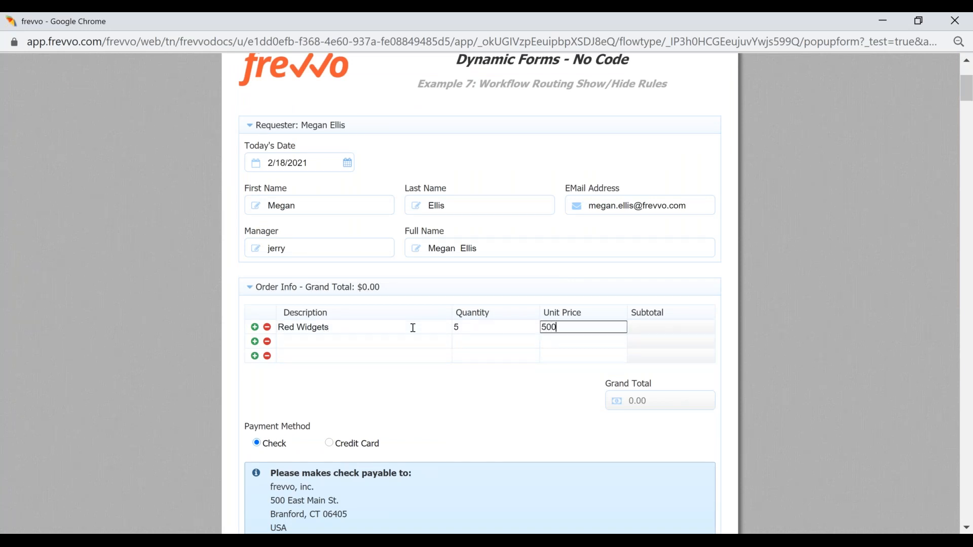
{"action": "key", "text": "Tab"}
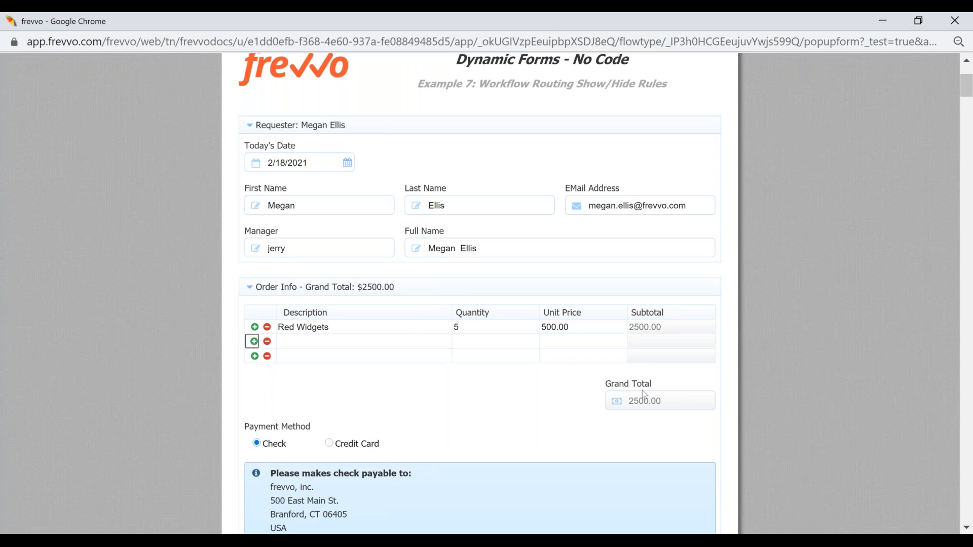
- Sign the Order Info section and submit the Requester step for approval
{"action": "scroll", "coordinate": [467, 440], "scroll_direction": "down", "scroll_amount": 2}
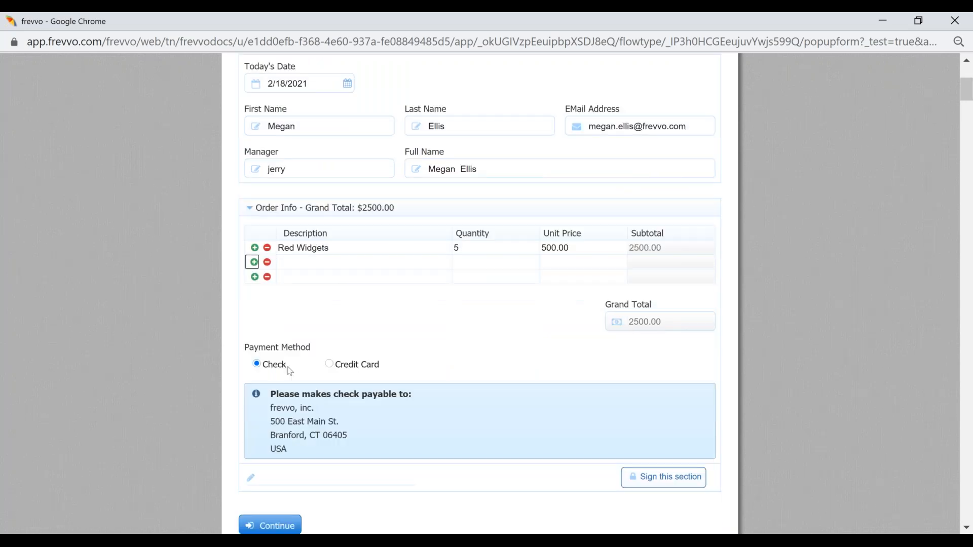
{"action": "left_click", "coordinate": [643, 478]}
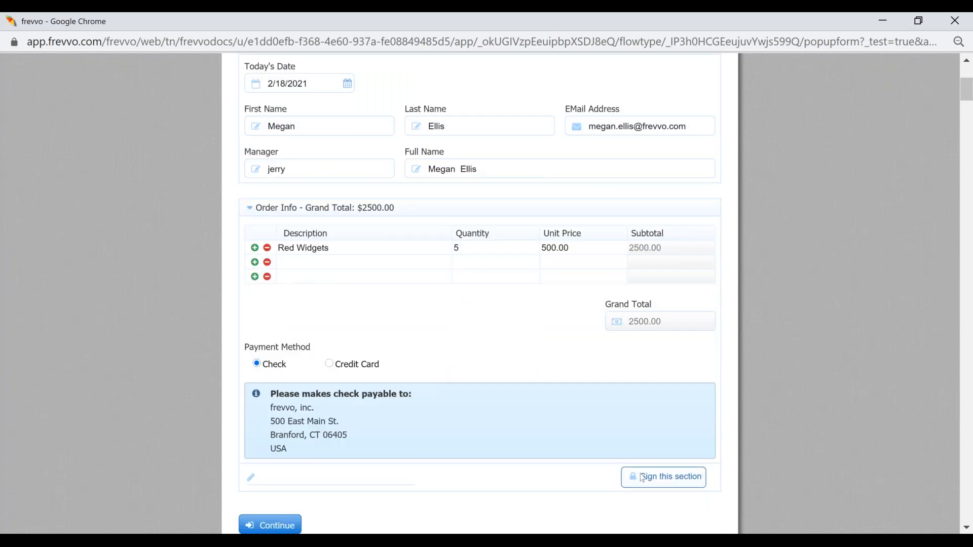
{"action": "scroll", "coordinate": [304, 448], "scroll_direction": "down", "scroll_amount": 2}
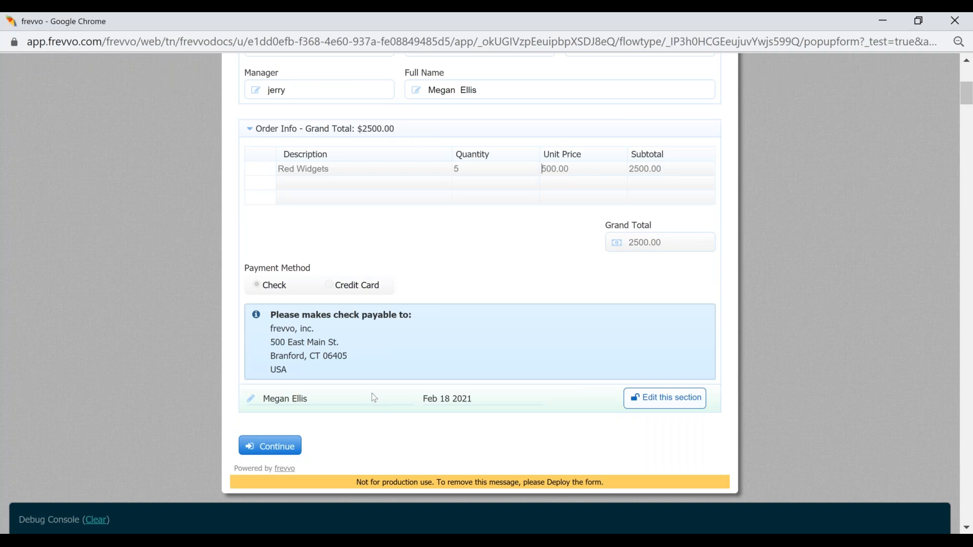
{"action": "left_click", "coordinate": [284, 448]}
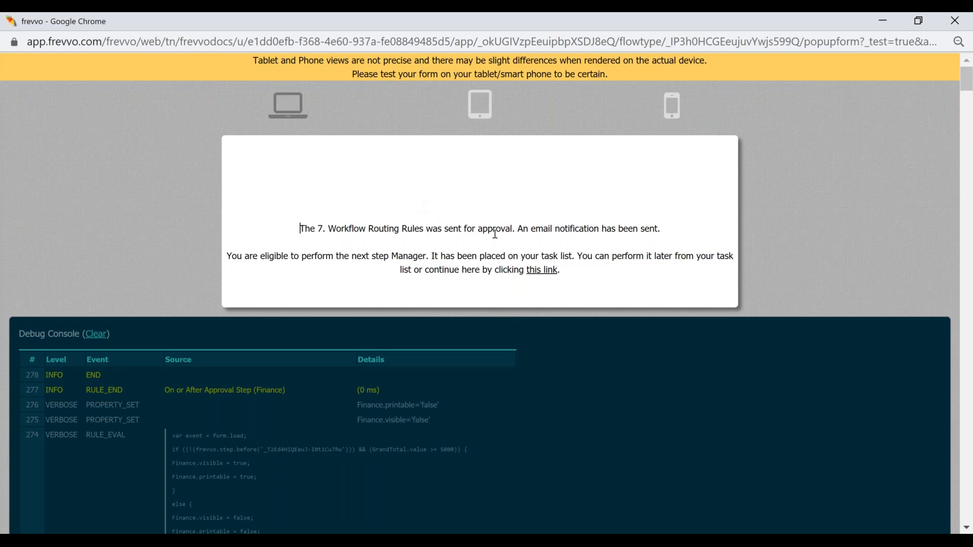
{"action": "left_click_drag", "start_coordinate": [518, 230], "coordinate": [640, 233]}
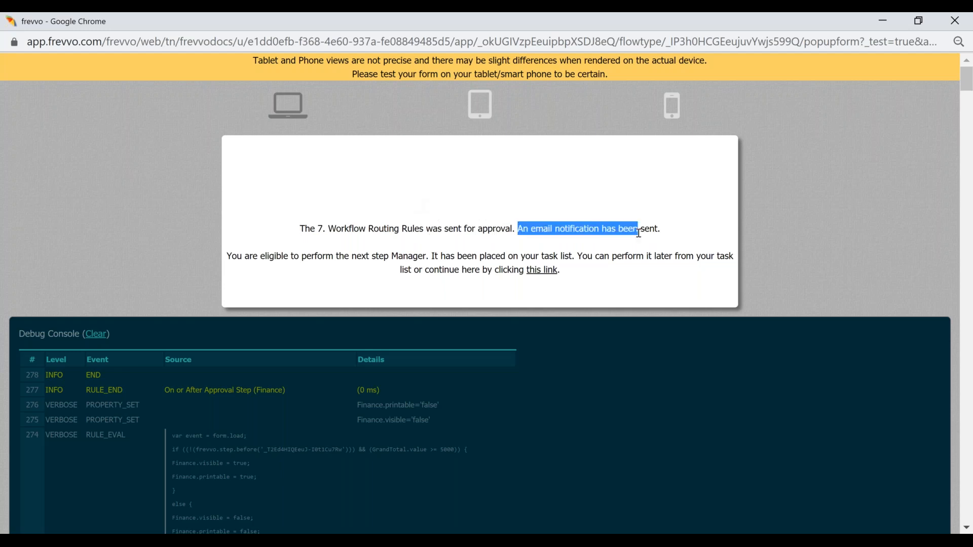
{"action": "left_click", "coordinate": [640, 232]}
{"action": "left_click_drag", "start_coordinate": [517, 226], "coordinate": [635, 240]}
{"action": "left_click", "coordinate": [642, 236]}
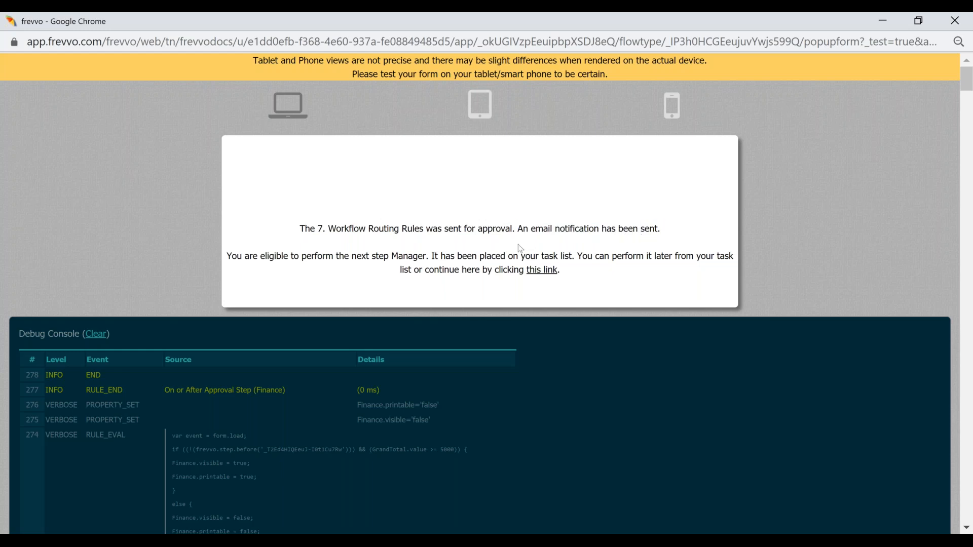
- Continue directly to the Manager step and enter the comment "ok looks" in the Manager section
{"action": "left_click", "coordinate": [538, 273]}
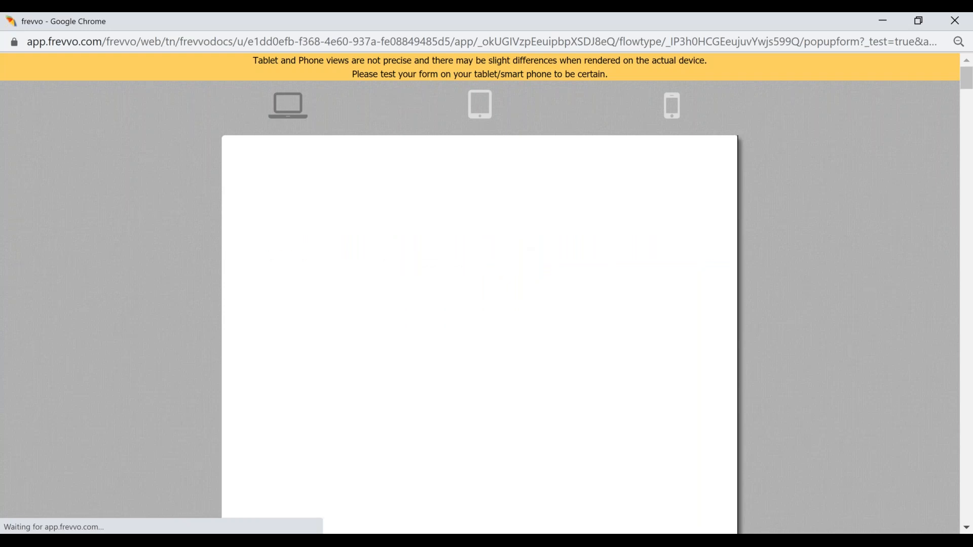
{"action": "left_click", "coordinate": [365, 392]}
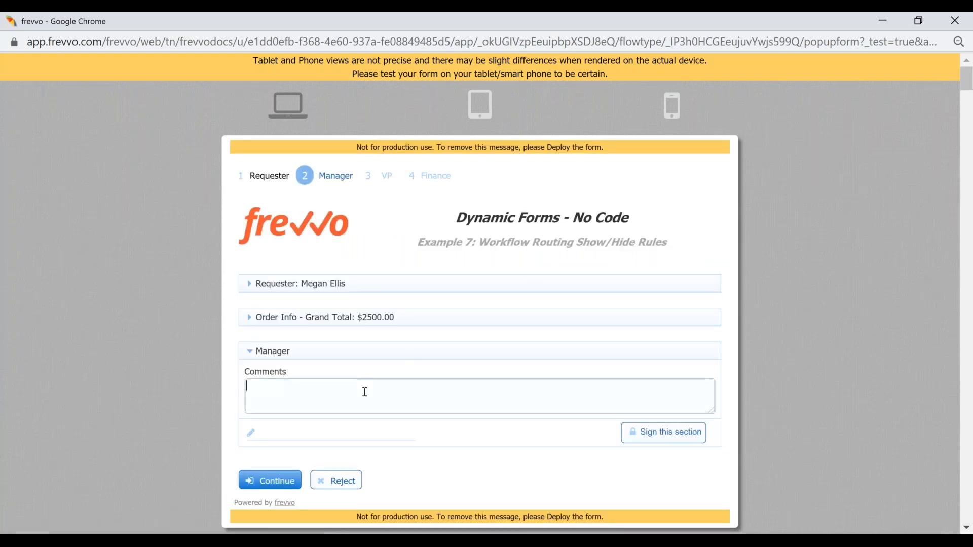
{"action": "type", "text": "ok looks"}
- Expand the Order Info section on the Manager step and review the order lines and payment details
{"action": "left_click", "coordinate": [246, 324]}
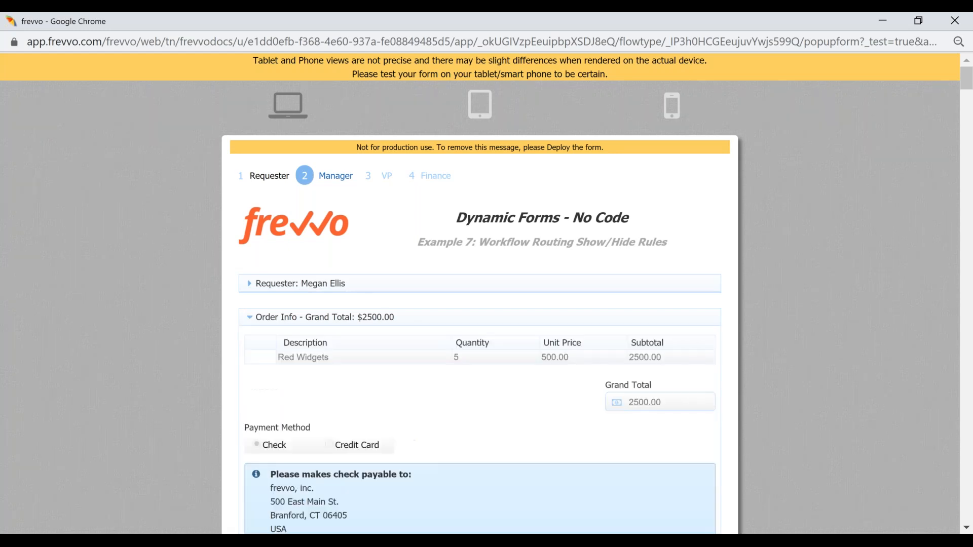
{"action": "scroll", "coordinate": [438, 323], "scroll_direction": "down", "scroll_amount": 1}
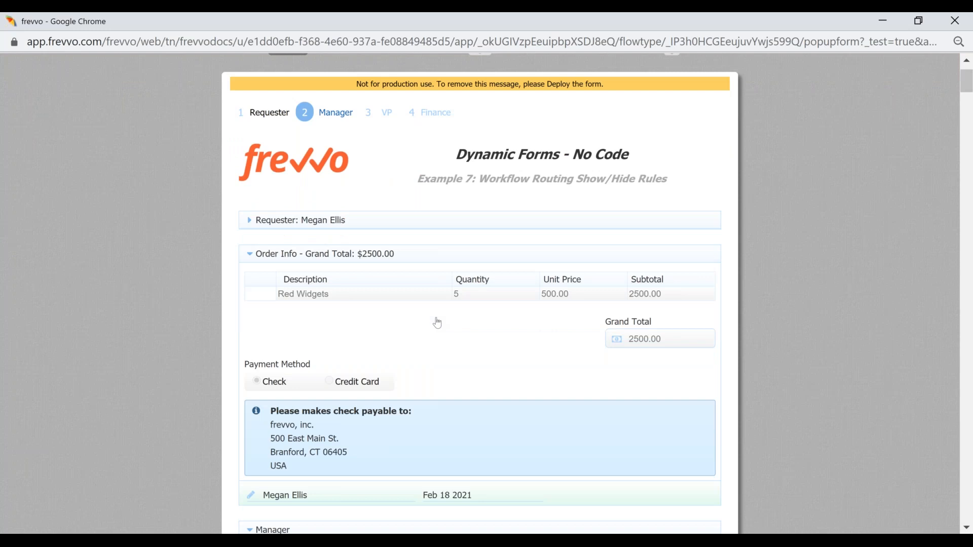
{"action": "scroll", "coordinate": [438, 323], "scroll_direction": "down", "scroll_amount": 1}
{"action": "scroll", "coordinate": [403, 418], "scroll_direction": "down", "scroll_amount": 1}
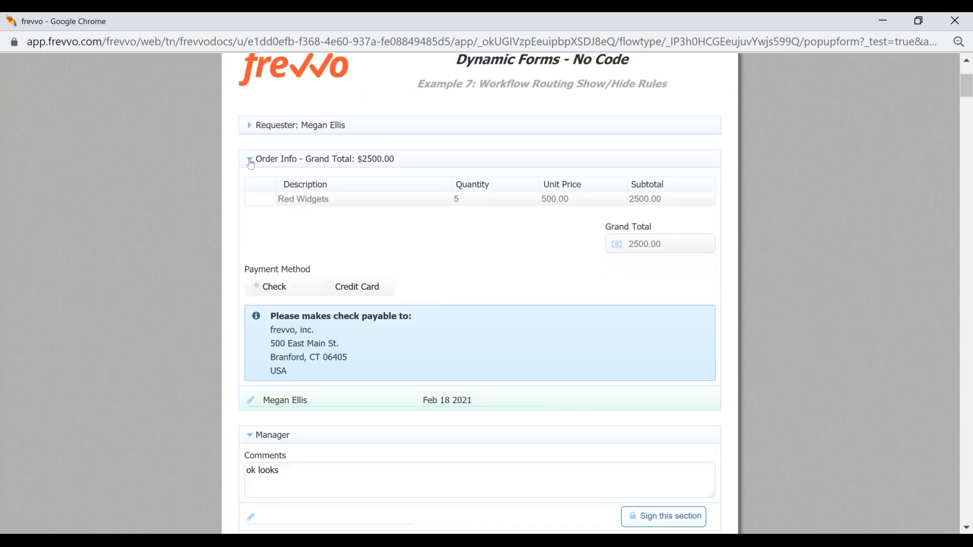
- Collapse the Order Info section, then sign the Manager section and submit the step
{"action": "left_click", "coordinate": [251, 160]}
{"action": "left_click", "coordinate": [634, 274]}
{"action": "left_click", "coordinate": [260, 323]}
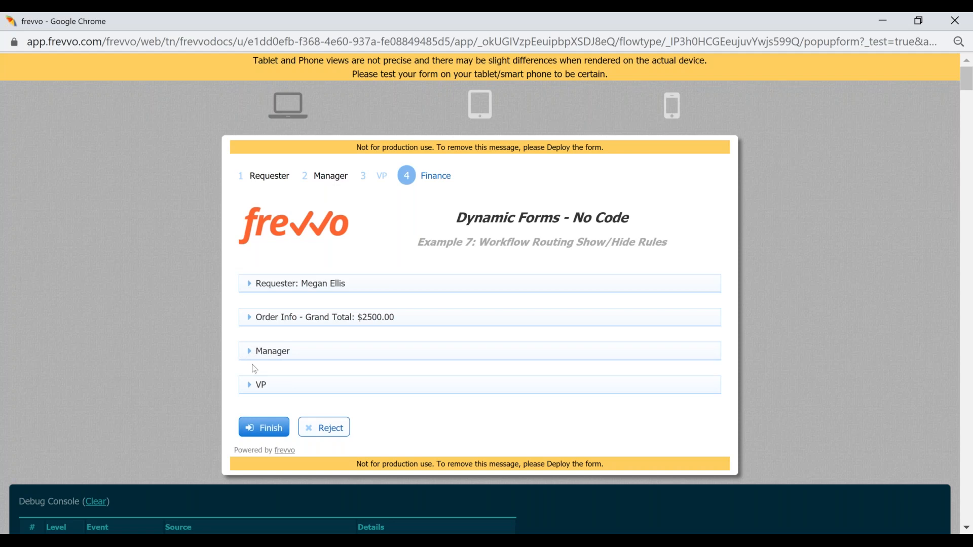
- Examine the contents of the VP section on the Finance step and collapse it again
{"action": "left_click", "coordinate": [249, 385]}
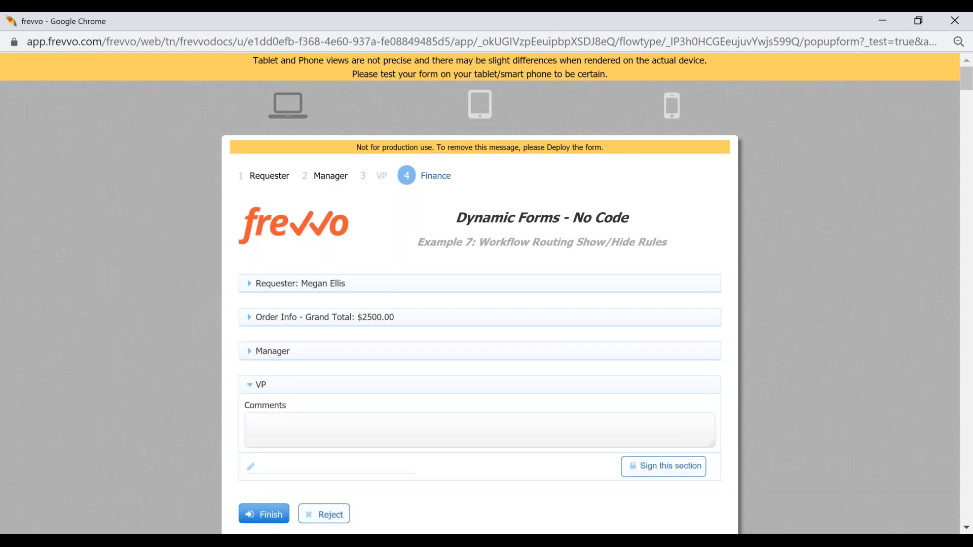
{"action": "left_click", "coordinate": [249, 385]}
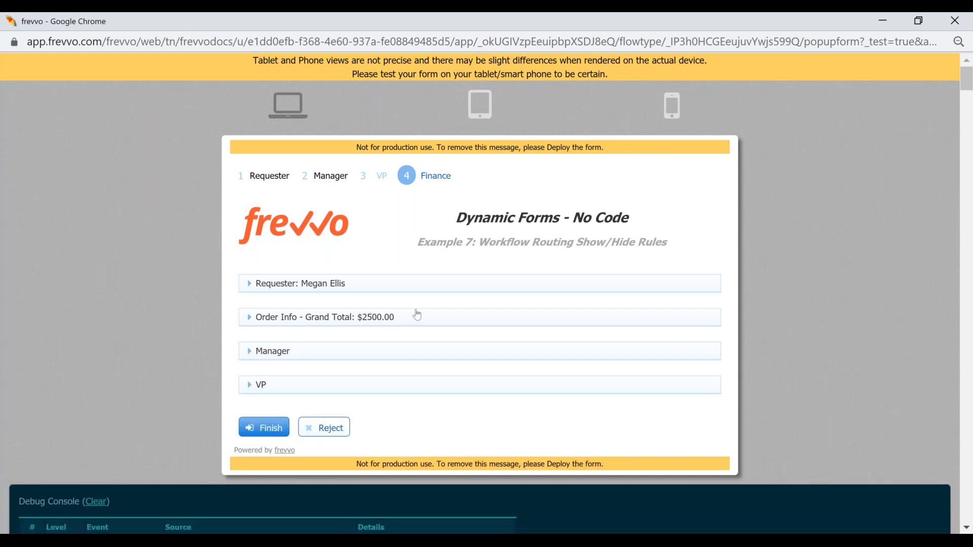
- Finish the Finance step of the test workflow and close the test window
{"action": "scroll", "coordinate": [417, 315], "scroll_direction": "down", "scroll_amount": 2}
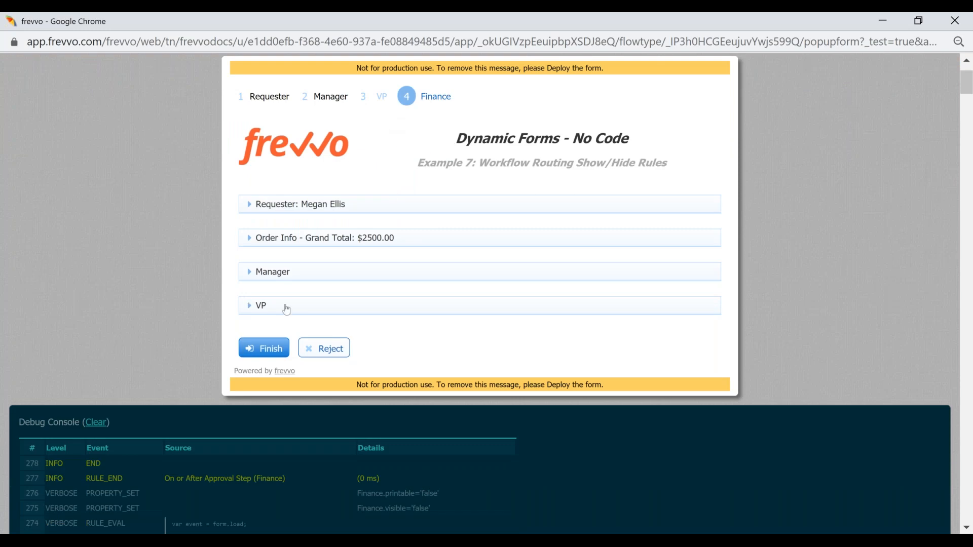
{"action": "left_click", "coordinate": [271, 353]}
{"action": "left_click", "coordinate": [955, 22]}
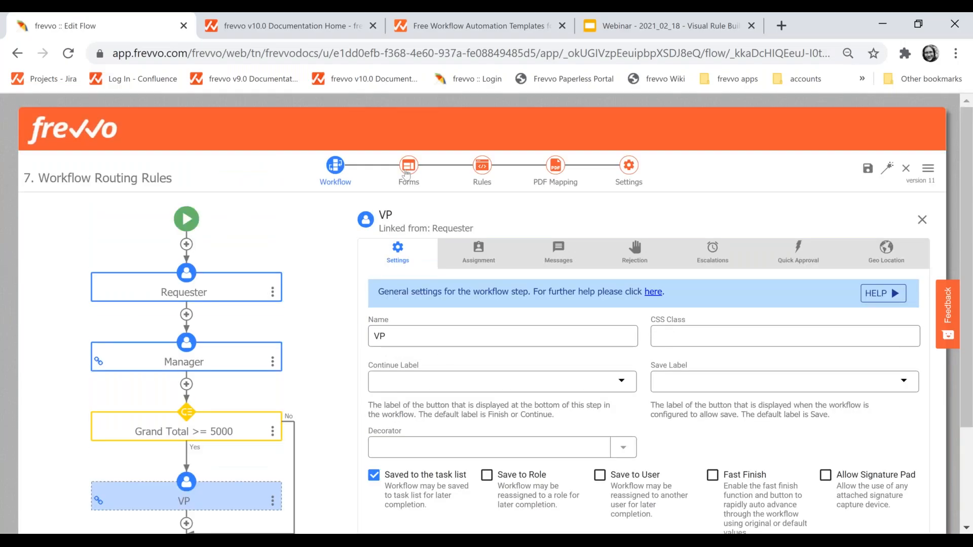
- Open the Requester form's rules and expand the On Approval Step (Finance) rule
{"action": "left_click", "coordinate": [407, 175]}
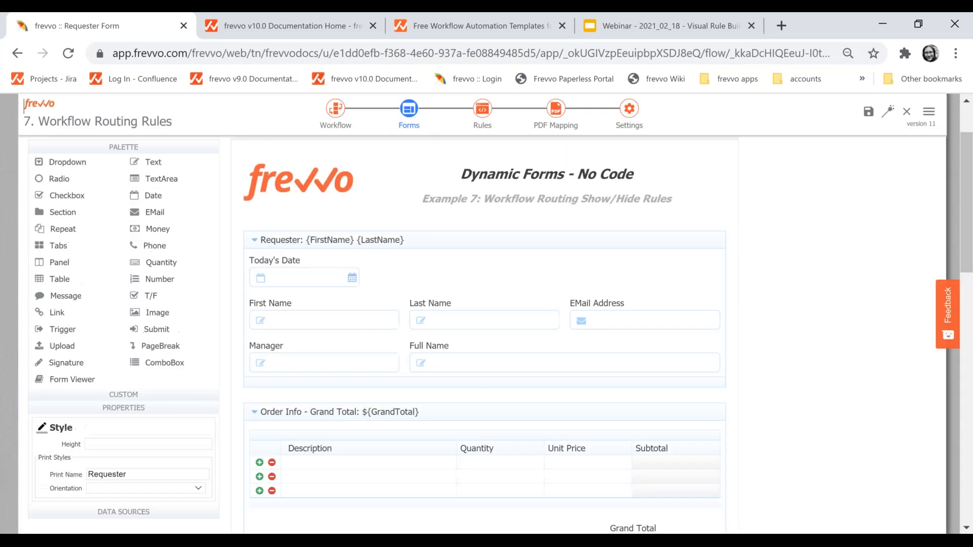
{"action": "scroll", "coordinate": [485, 276], "scroll_direction": "down", "scroll_amount": 10}
{"action": "scroll", "coordinate": [485, 315], "scroll_direction": "up", "scroll_amount": 15}
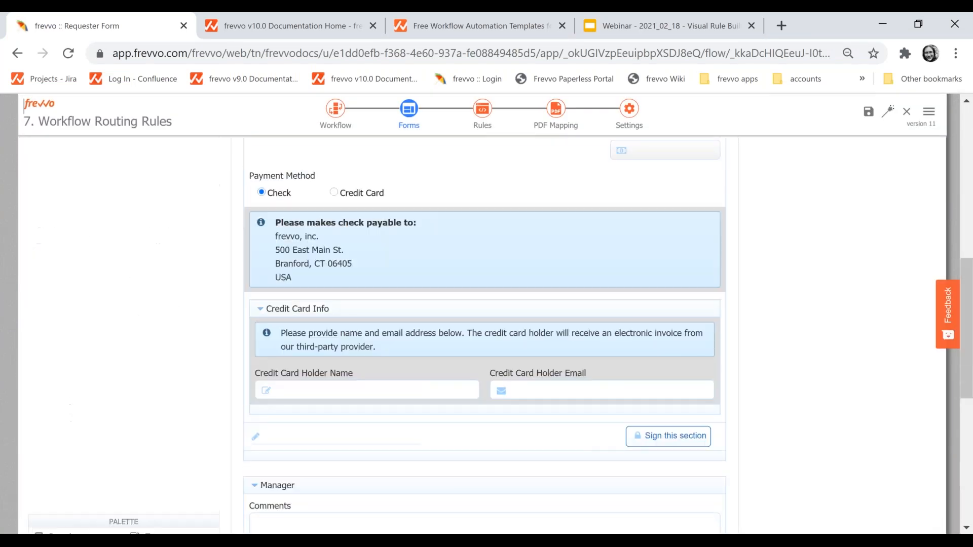
{"action": "left_click", "coordinate": [483, 172]}
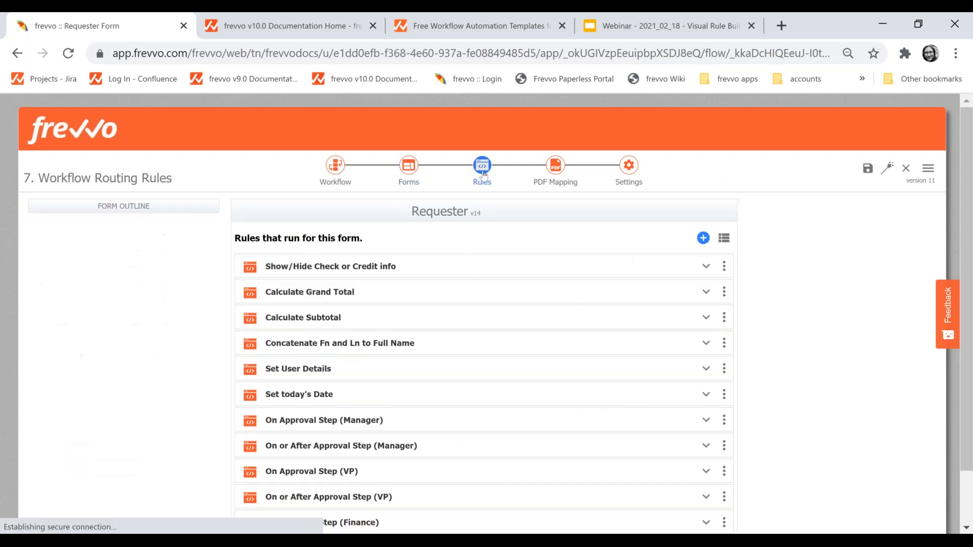
{"action": "scroll", "coordinate": [344, 446], "scroll_direction": "down", "scroll_amount": 2}
{"action": "left_click", "coordinate": [344, 461]}
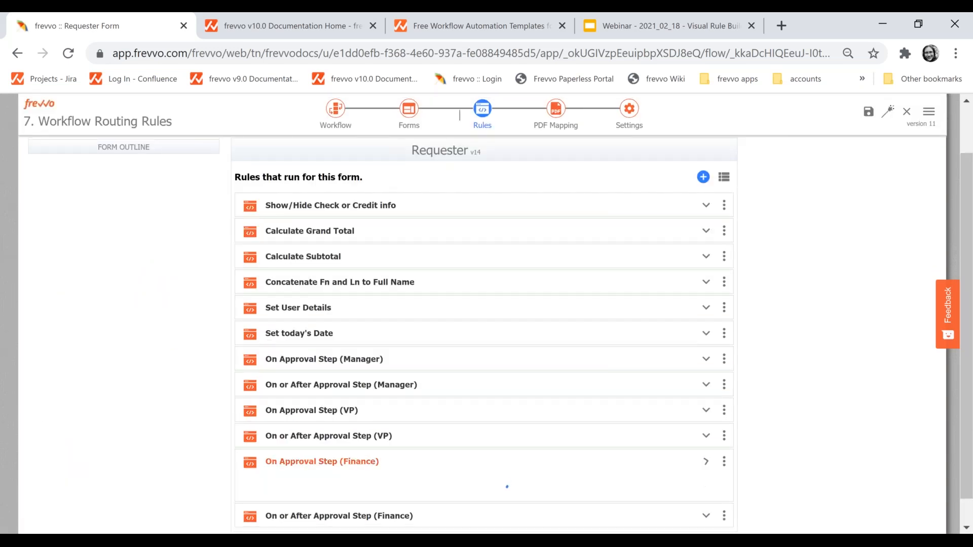
{"action": "scroll", "coordinate": [344, 466], "scroll_direction": "down", "scroll_amount": 5}
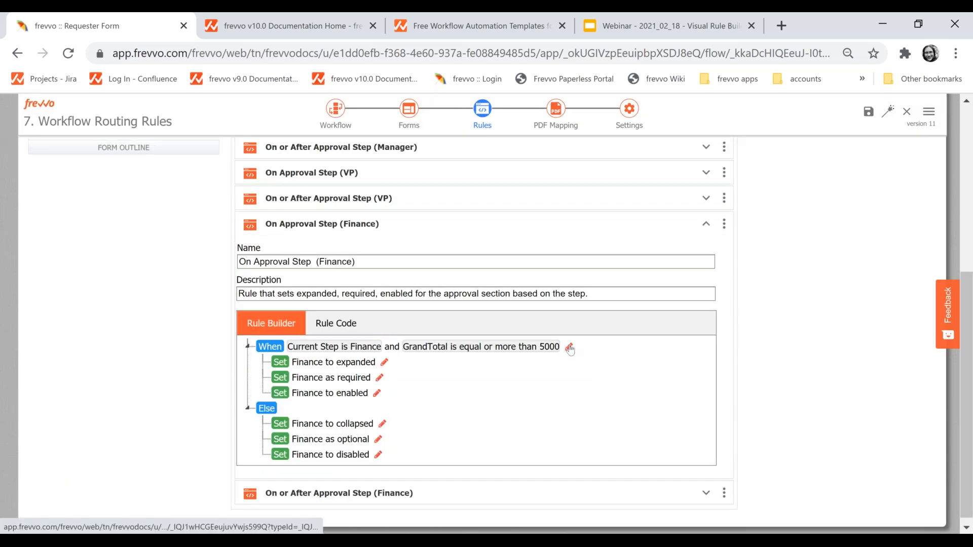
- Remove the GrandTotal condition from the On Approval Step (Finance) rule, keeping only the current step condition
{"action": "left_click", "coordinate": [568, 347]}
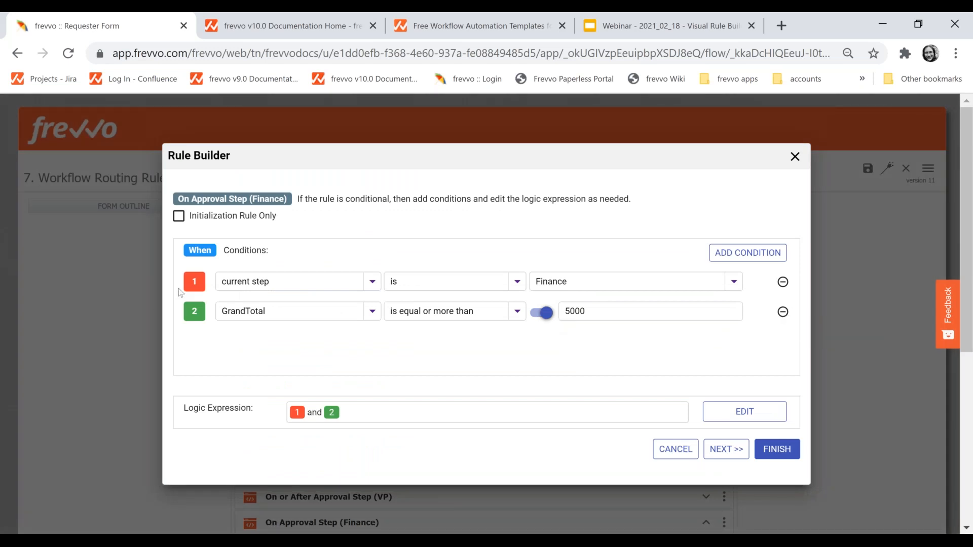
{"action": "left_click", "coordinate": [783, 312]}
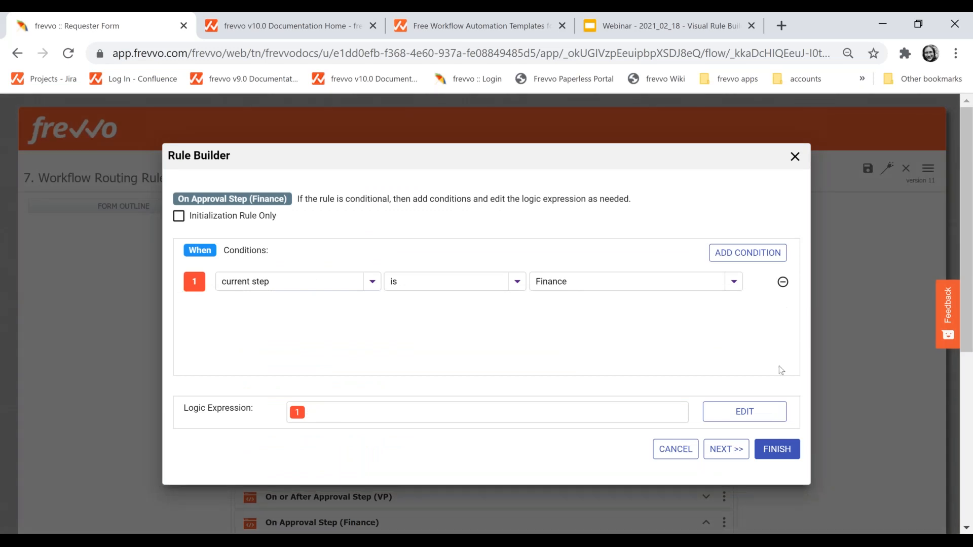
{"action": "left_click", "coordinate": [777, 449]}
- Remove the GrandTotal condition from the On or After Approval Step (Finance) rule
{"action": "scroll", "coordinate": [604, 365], "scroll_direction": "down", "scroll_amount": 6}
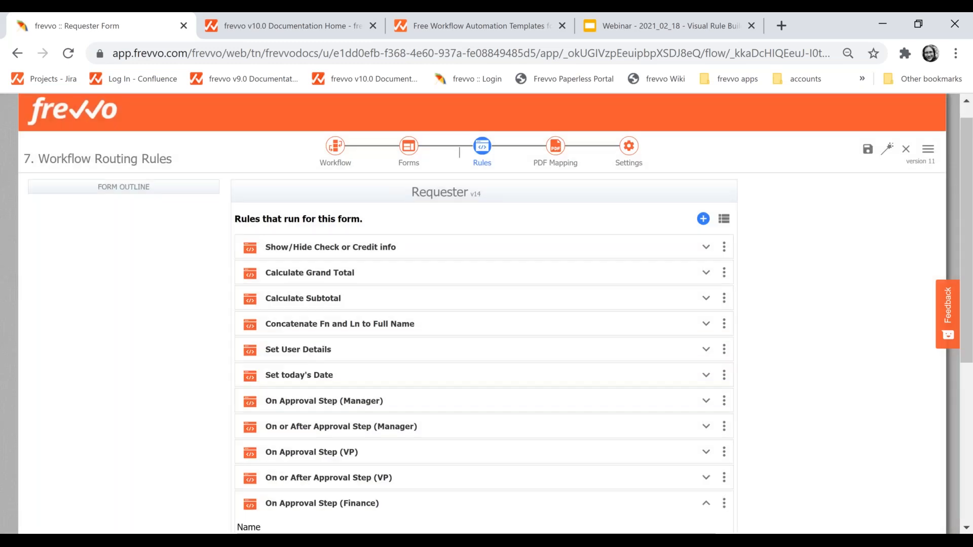
{"action": "left_click", "coordinate": [446, 492]}
{"action": "scroll", "coordinate": [471, 451], "scroll_direction": "down", "scroll_amount": 3}
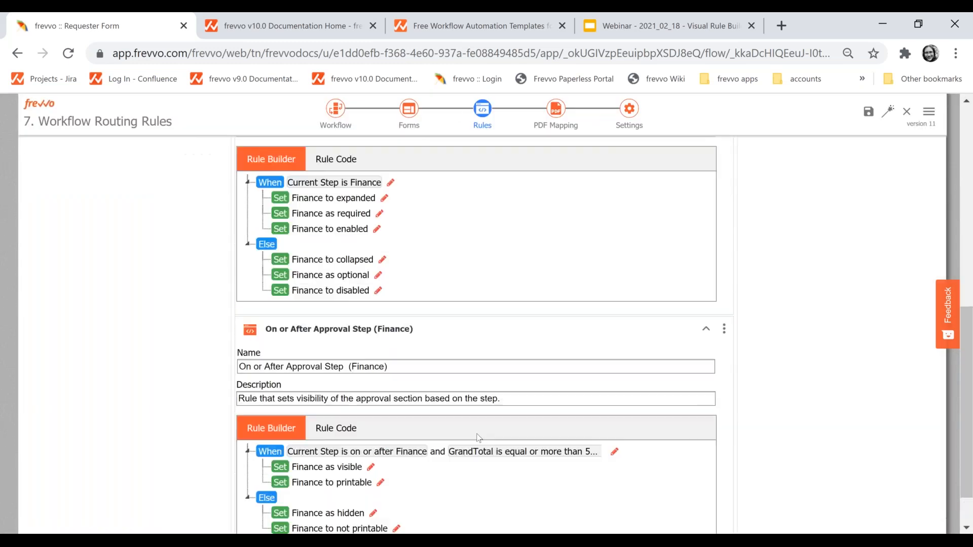
{"action": "left_click", "coordinate": [614, 455]}
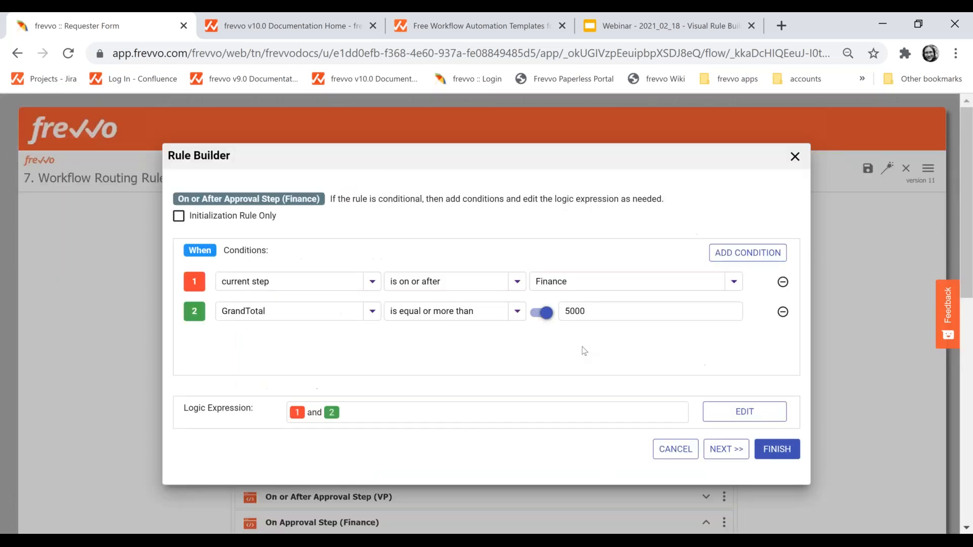
{"action": "left_click", "coordinate": [783, 312]}
{"action": "left_click", "coordinate": [766, 446]}
- Open the On Approval Step (VP) rule for editing and add a second condition row
{"action": "scroll", "coordinate": [448, 330], "scroll_direction": "down", "scroll_amount": 4}
{"action": "left_click", "coordinate": [272, 285]}
{"action": "left_click", "coordinate": [312, 235]}
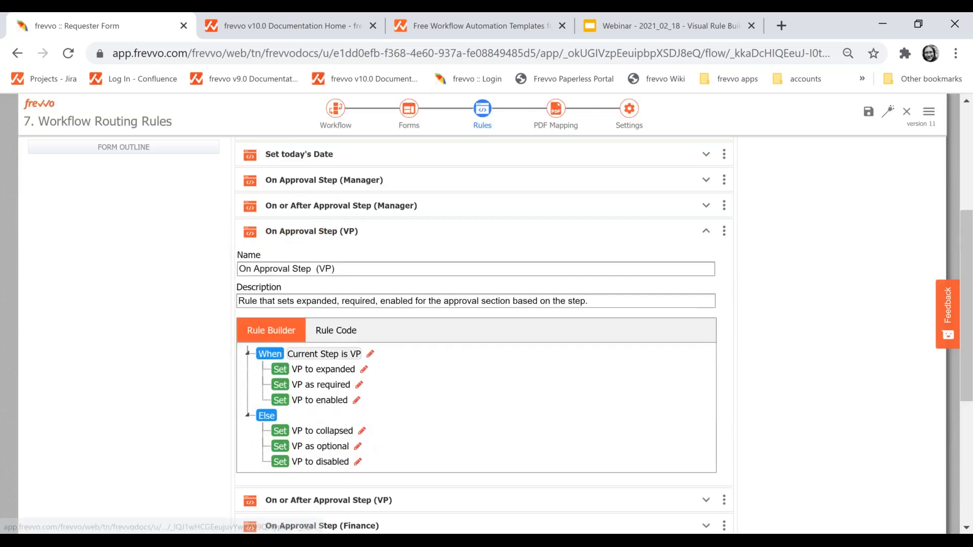
{"action": "left_click", "coordinate": [372, 351]}
{"action": "left_click", "coordinate": [747, 252]}
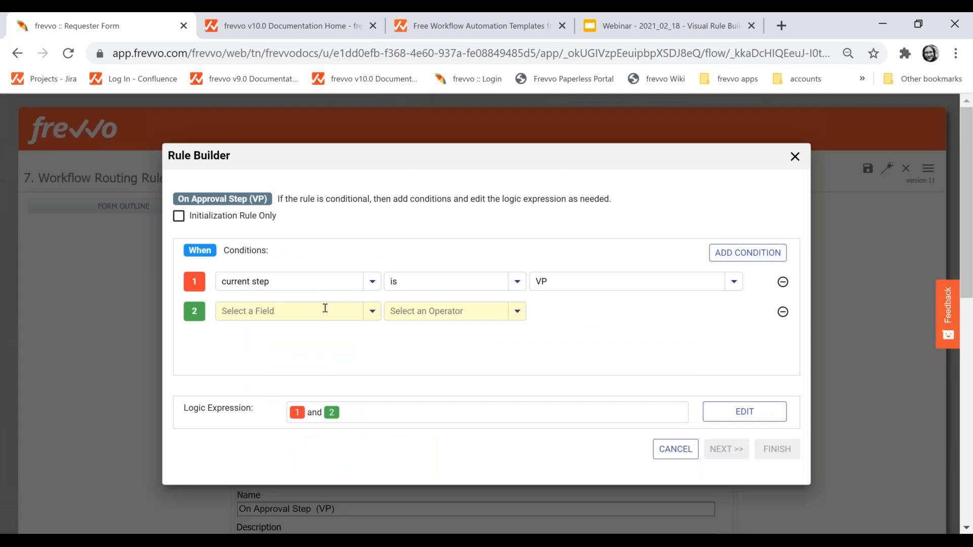
- Define the VP rule's second condition as GrandTotal is equal or more than 5000 and finish the rule
{"action": "left_click", "coordinate": [325, 309]}
{"action": "type", "text": "gran"}
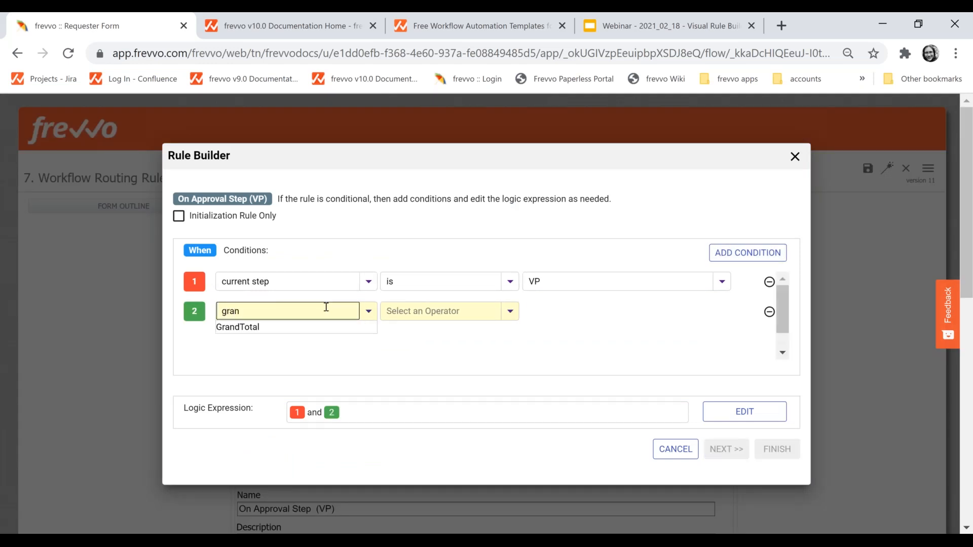
{"action": "left_click", "coordinate": [325, 327]}
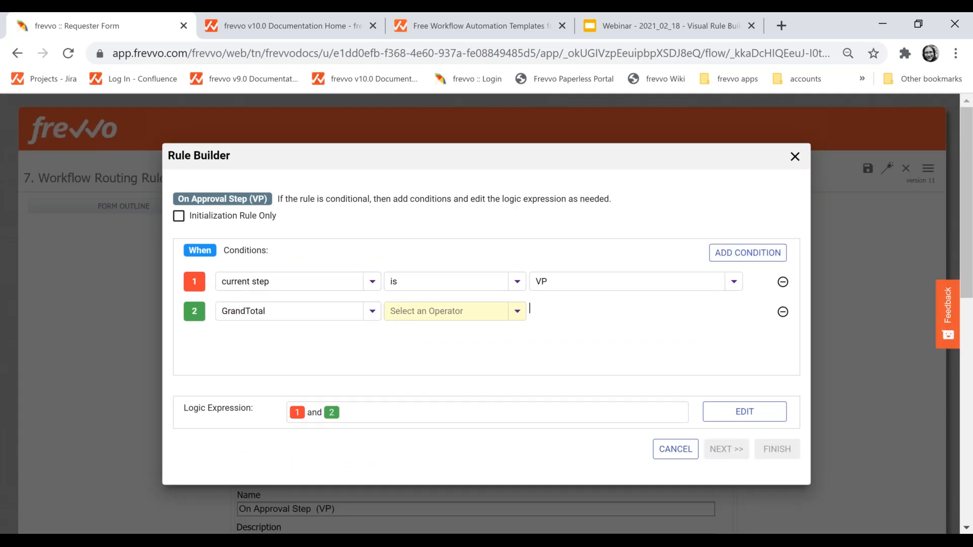
{"action": "left_click", "coordinate": [400, 311]}
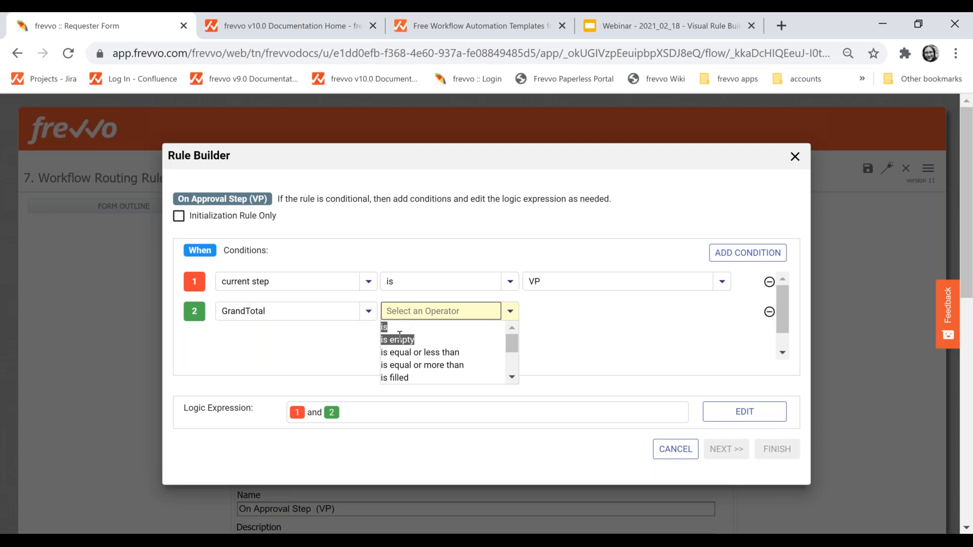
{"action": "left_click", "coordinate": [402, 365]}
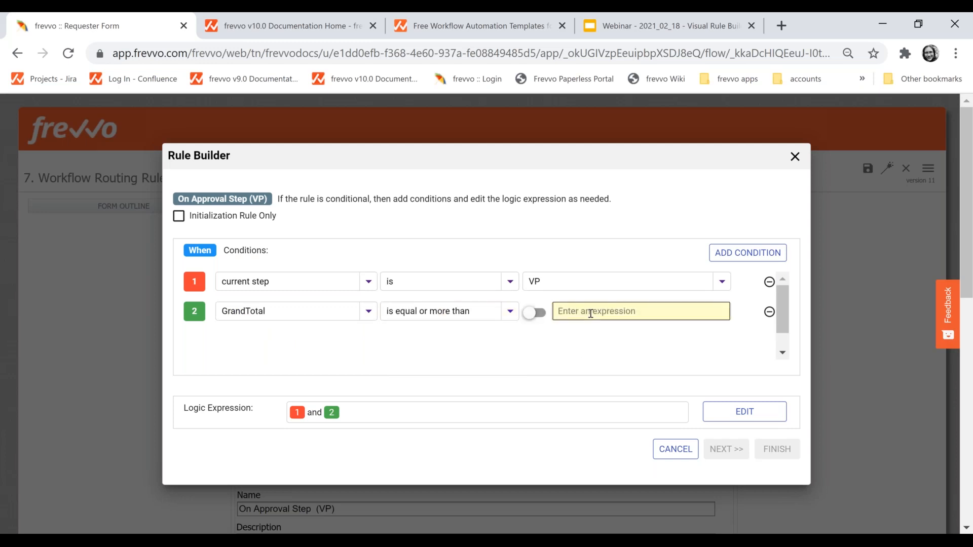
{"action": "type", "text": "5000"}
{"action": "left_click", "coordinate": [612, 350]}
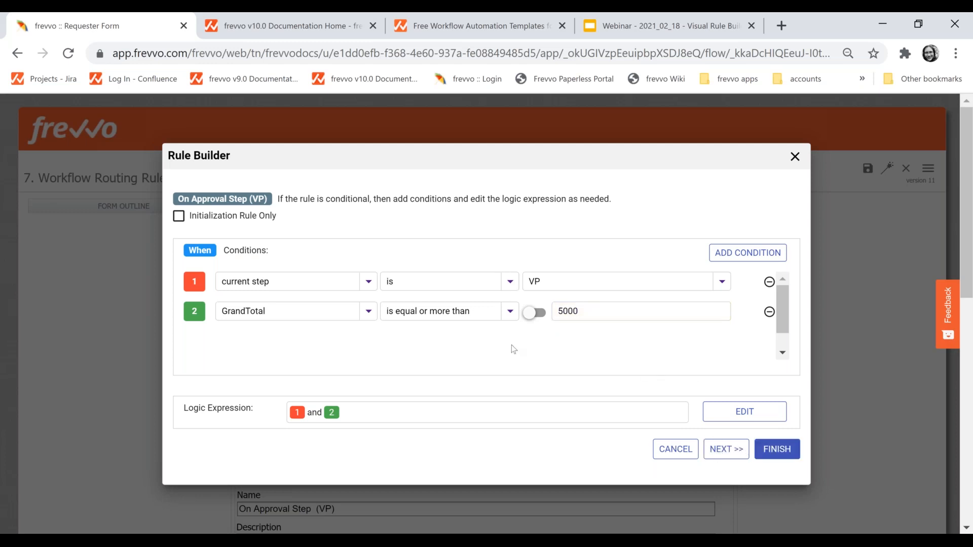
{"action": "left_click", "coordinate": [777, 453]}
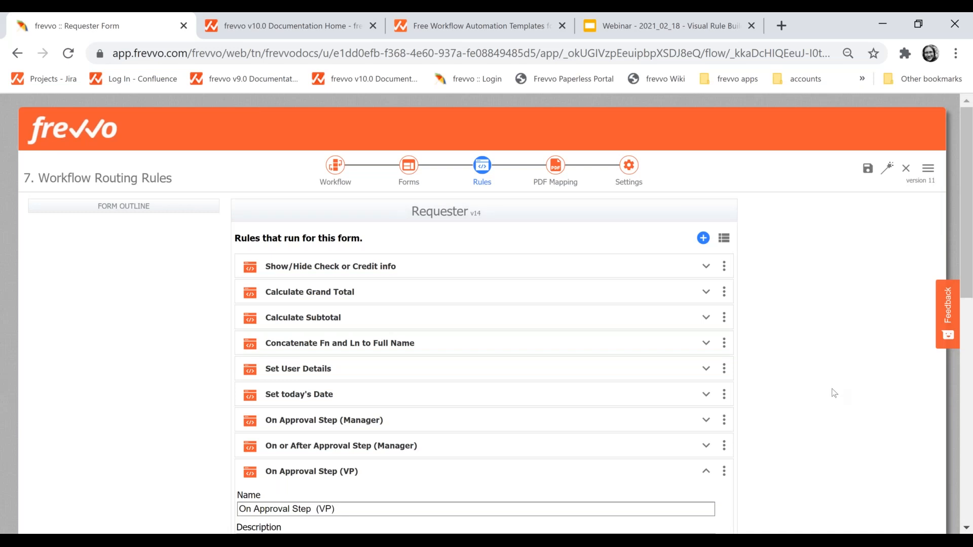
- Check the On Approval Step (VP) rule's conditions, then save and close the workflow
{"action": "scroll", "coordinate": [832, 393], "scroll_direction": "down", "scroll_amount": 6}
{"action": "scroll", "coordinate": [663, 416], "scroll_direction": "down", "scroll_amount": 2}
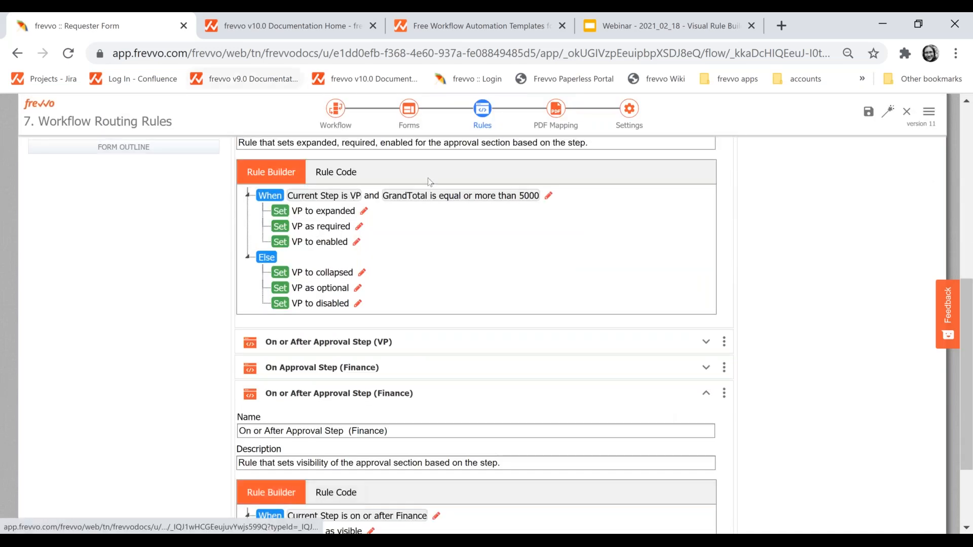
{"action": "scroll", "coordinate": [762, 292], "scroll_direction": "up", "scroll_amount": 8}
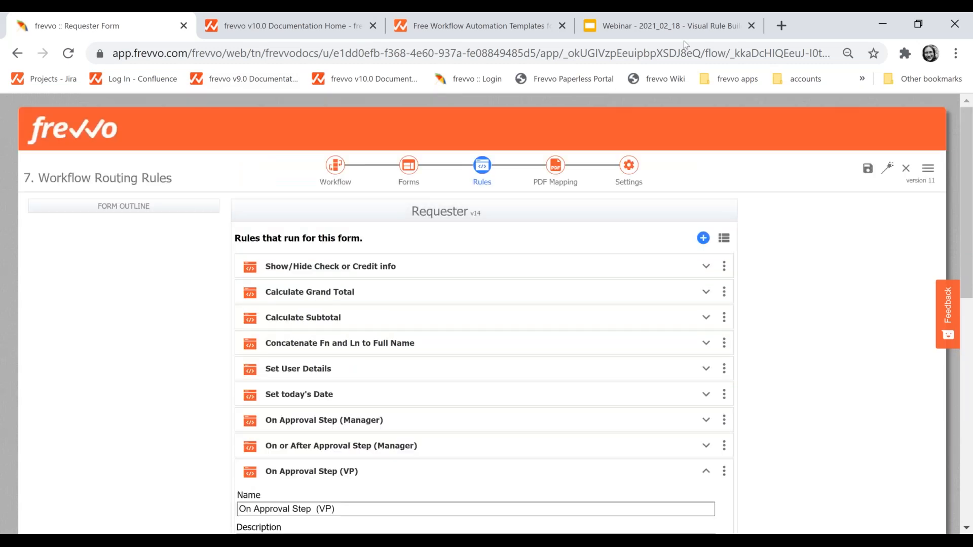
{"action": "left_click", "coordinate": [928, 168]}
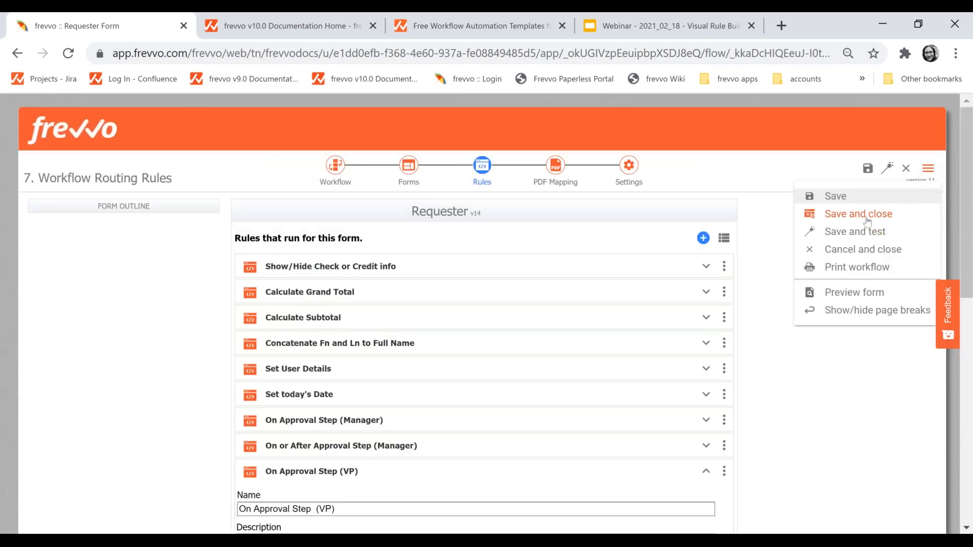
{"action": "left_click", "coordinate": [868, 218]}
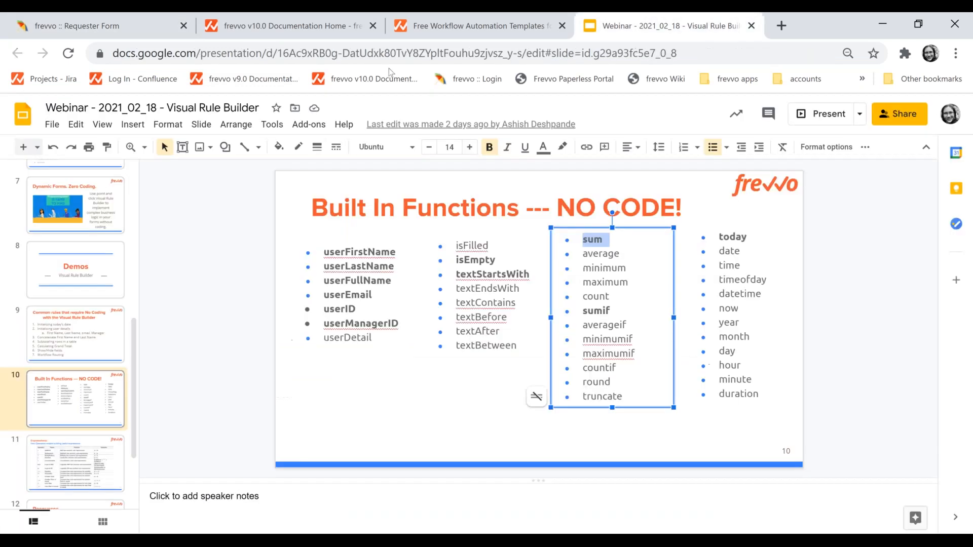
- In the Google Slides webinar deck, present from the Common rules slide and advance to the Resources slide
{"action": "left_click", "coordinate": [91, 332]}
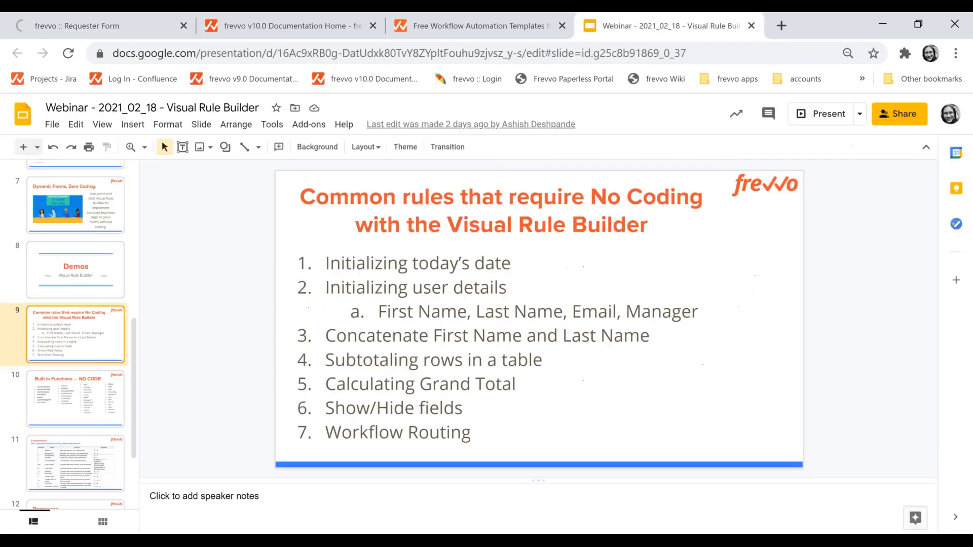
{"action": "left_click", "coordinate": [805, 120]}
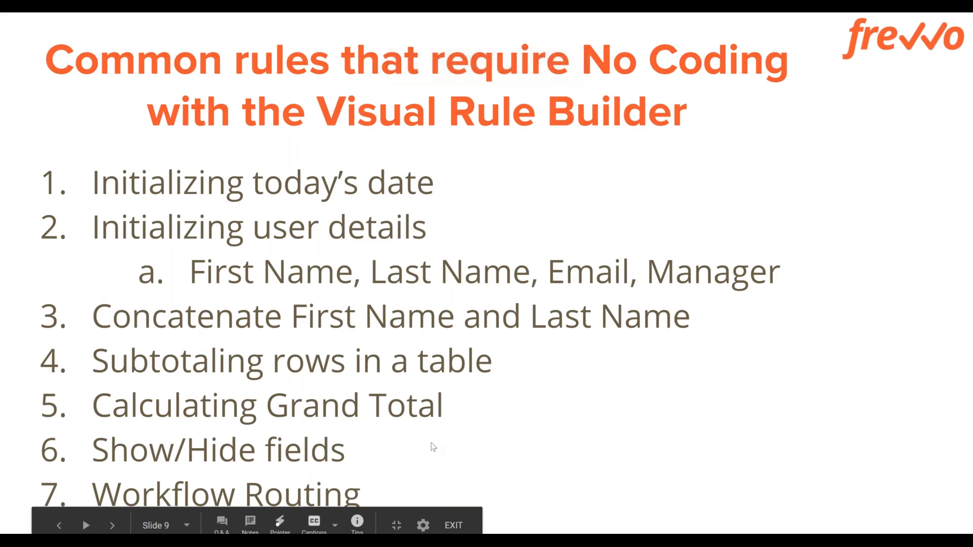
{"action": "key", "text": "Right"}
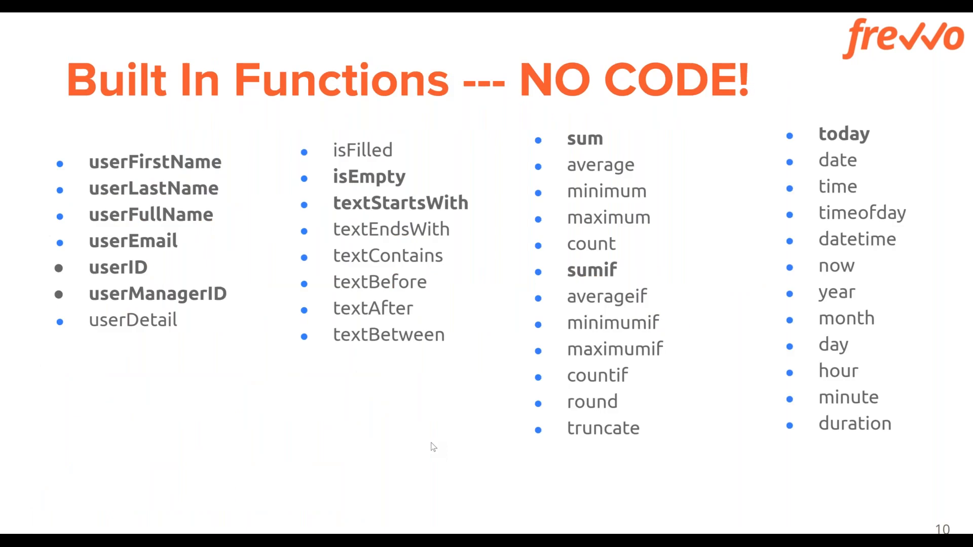
{"action": "key", "text": "Right"}
{"action": "key", "text": "Right"}
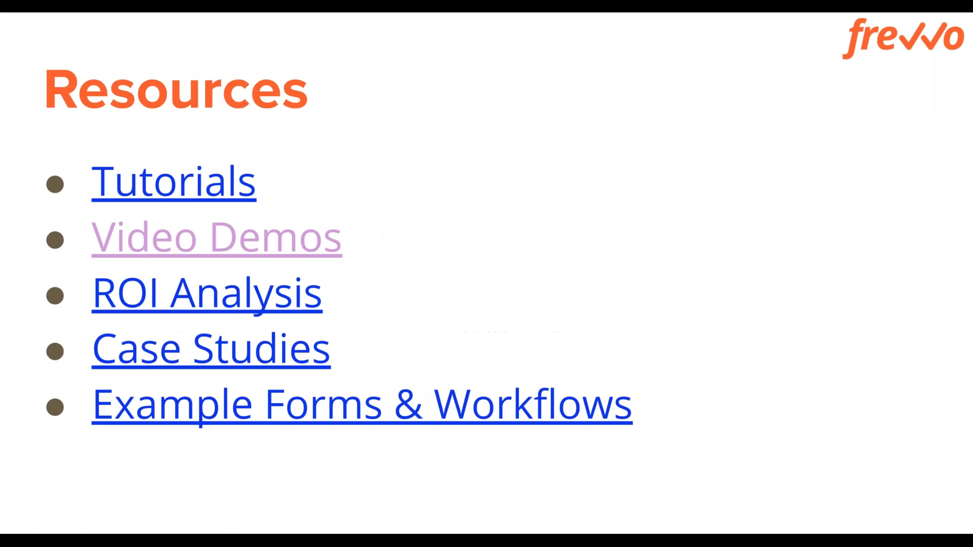